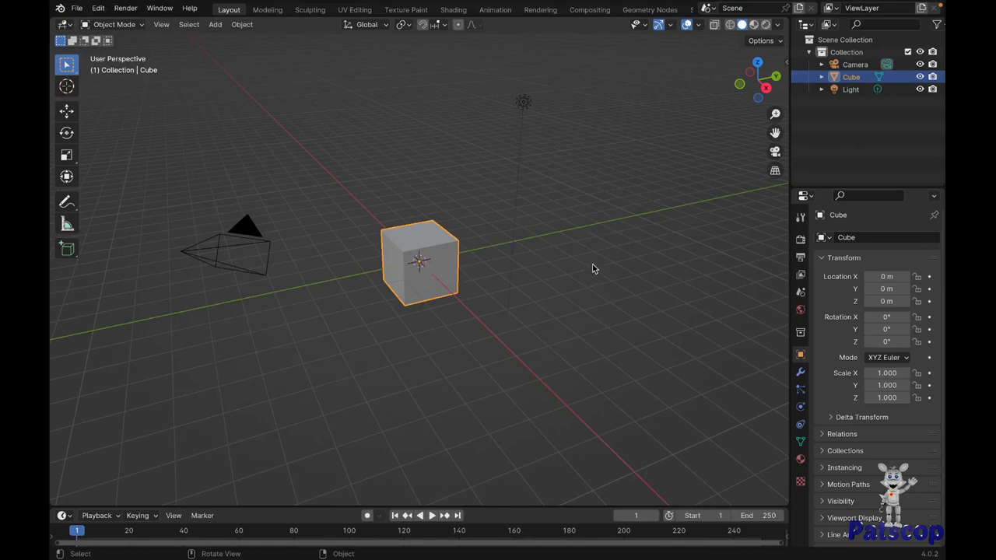
# - Delete the default cube and add a plane at the origin
pyautogui.press('x')
pyautogui.click(593, 270)
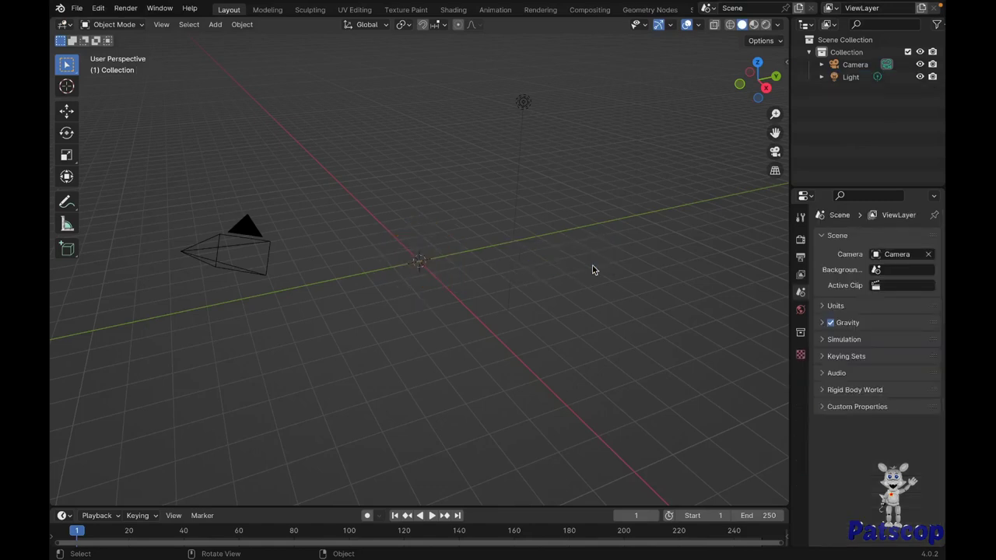
pyautogui.hotkey('shift', 'a')
pyautogui.click(640, 268)
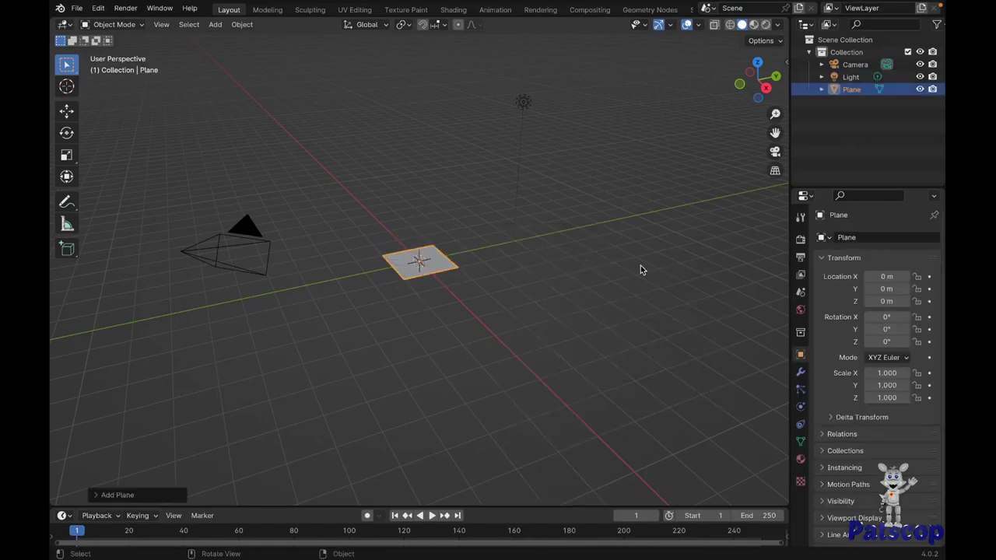
# - Scale the plane to 4 and start extruding it upward in Edit Mode
pyautogui.press('s')
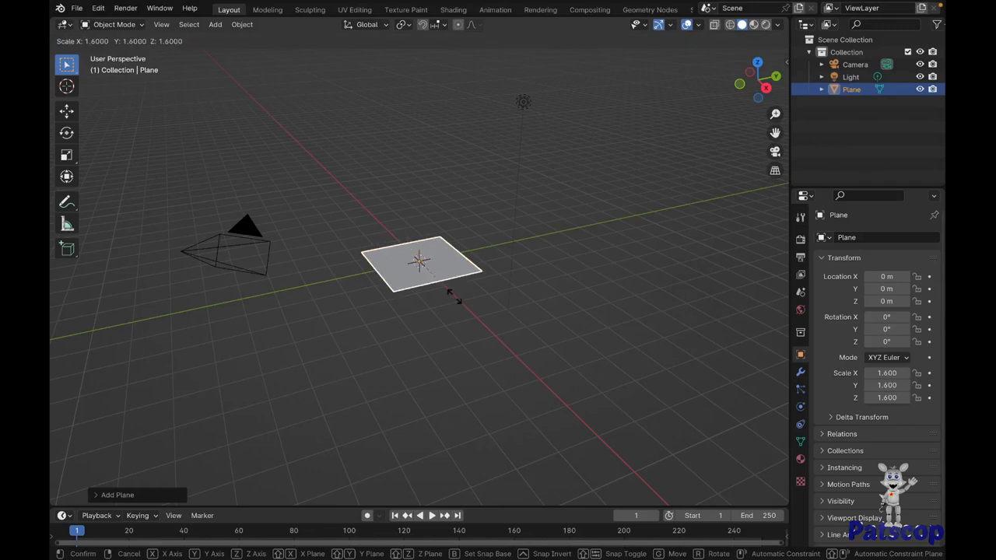
pyautogui.click(466, 371)
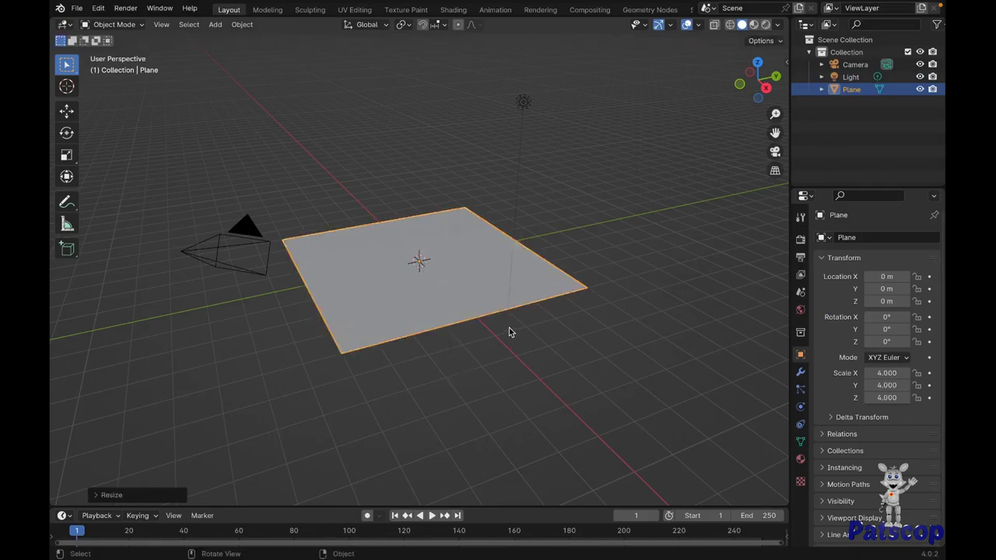
pyautogui.press('Tab')
pyautogui.press('e')
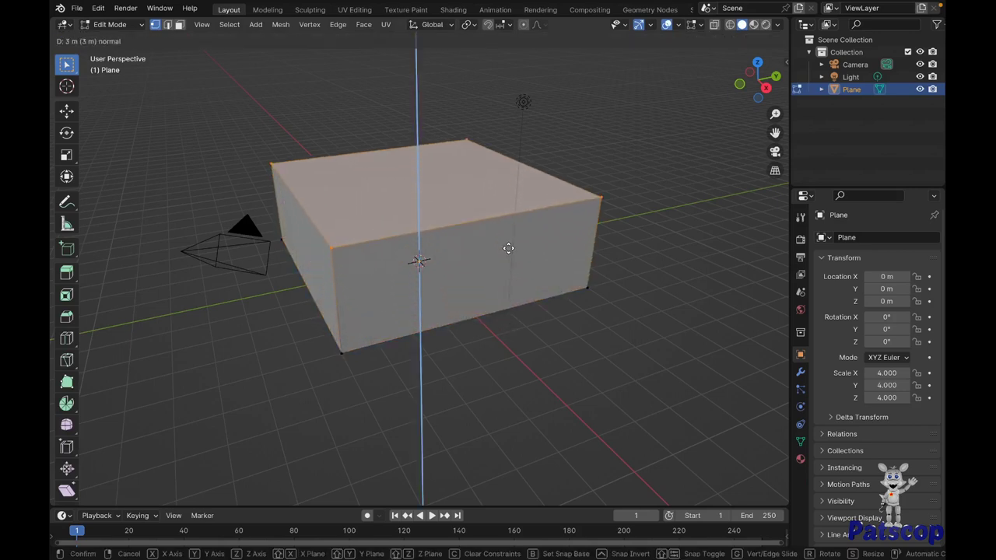
# - Confirm the tall box extrusion, then subdivide all its faces twice
pyautogui.click(497, 89)
pyautogui.moveTo(497, 88); pyautogui.dragTo(497, 89, button='middle')
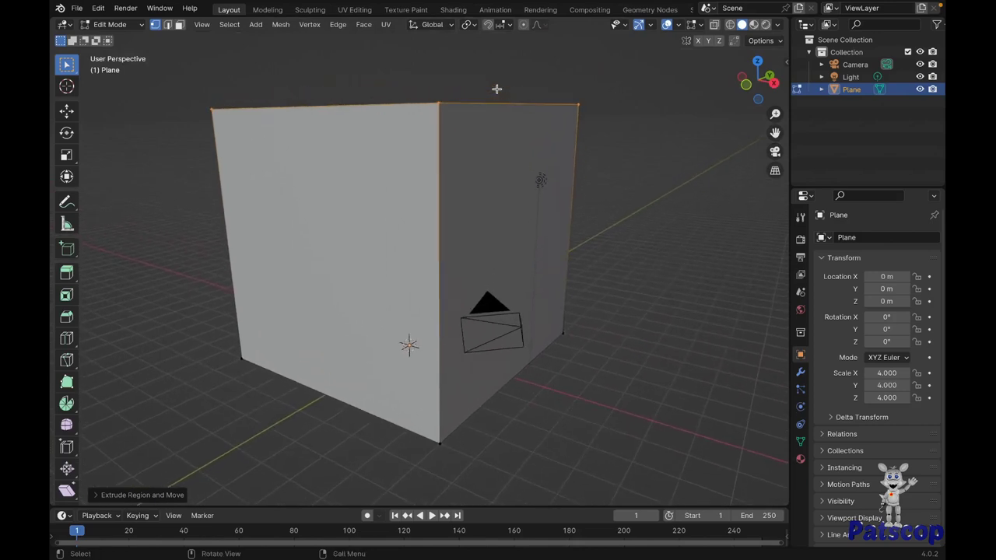
pyautogui.press('a')
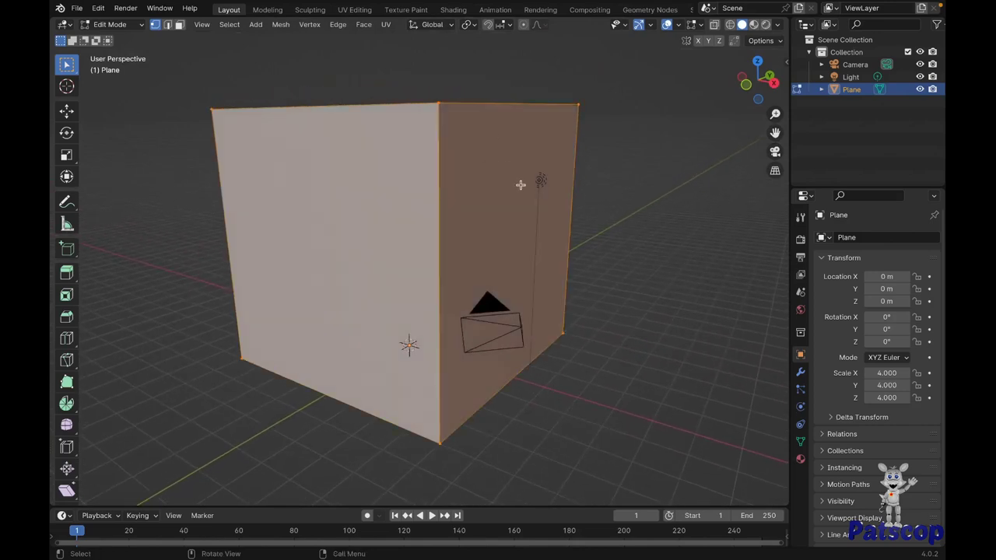
pyautogui.rightClick(520, 184)
pyautogui.click(527, 206)
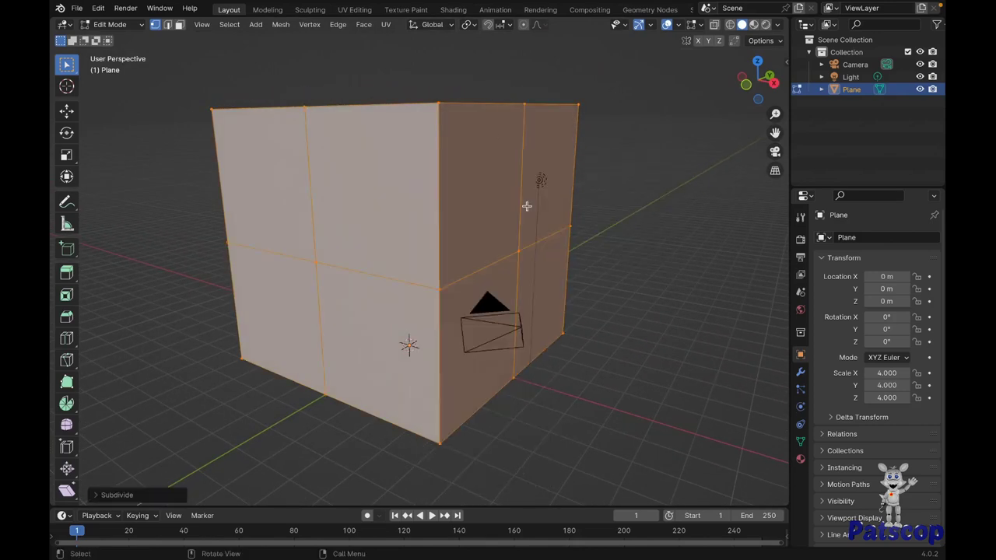
pyautogui.rightClick(526, 206)
pyautogui.click(527, 206)
pyautogui.hscroll(5, 527, 206)
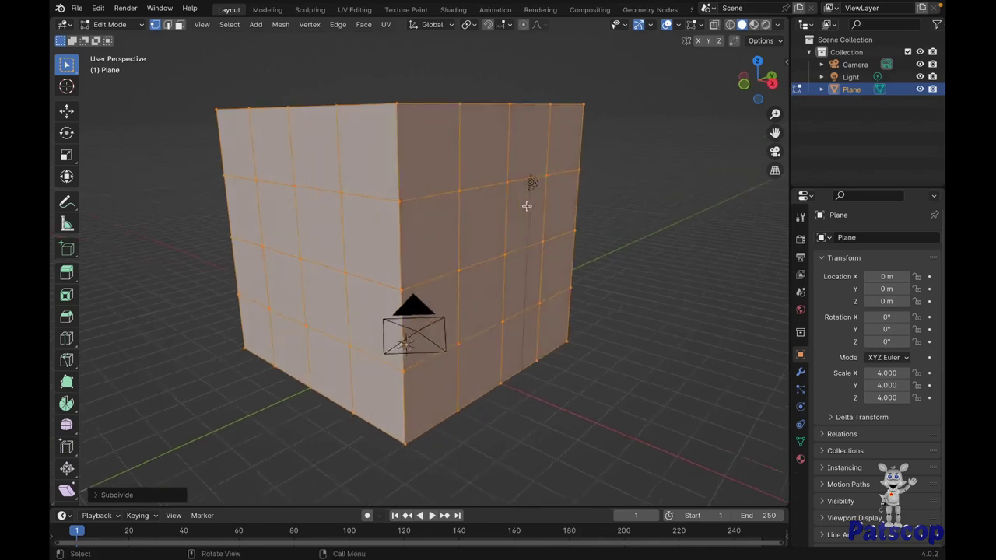
pyautogui.hscroll(5, 527, 207)
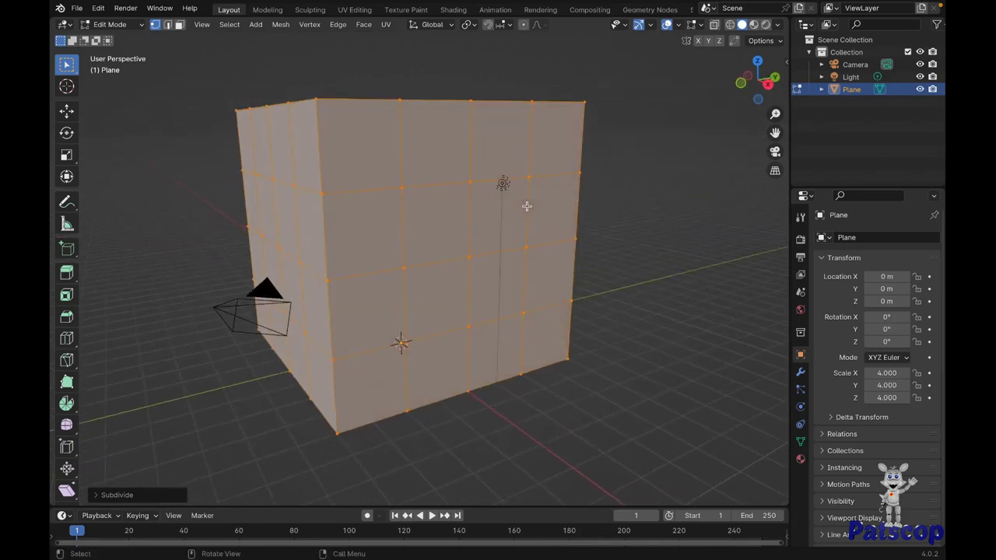
# - Delete two stacked front-wall faces to cut a doorway opening
pyautogui.click(179, 26)
pyautogui.click(437, 308)
pyautogui.keyDown('shift'); pyautogui.click(457, 373); pyautogui.keyUp('shift')
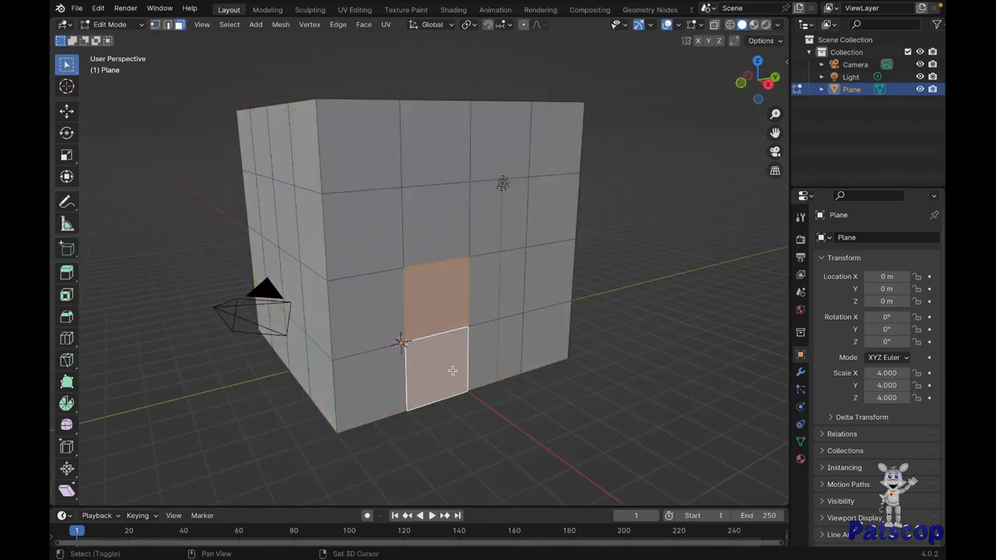
pyautogui.hscroll(10, 452, 371)
pyautogui.hscroll(3, 452, 370)
pyautogui.hscroll(3, 452, 371)
pyautogui.click(414, 303)
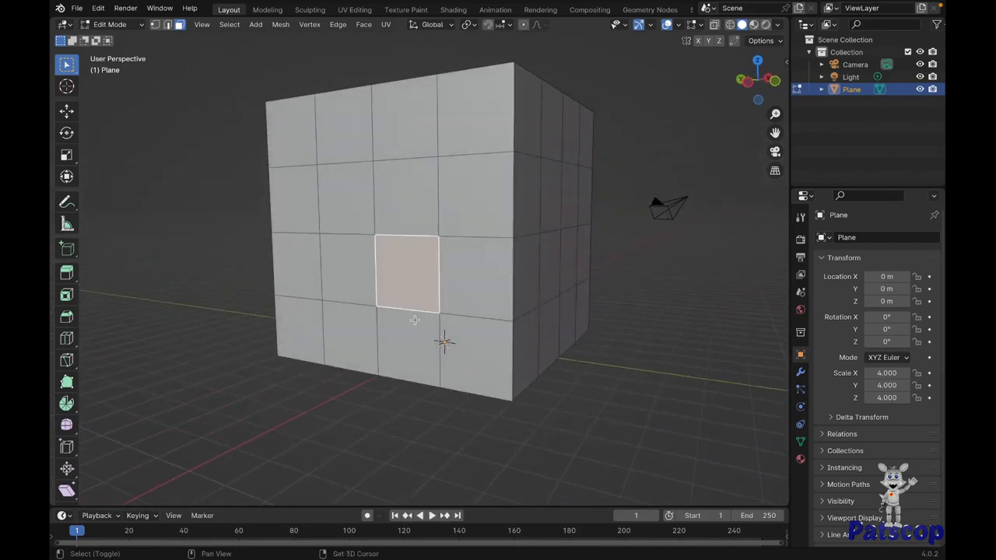
pyautogui.keyDown('shift'); pyautogui.click(415, 321); pyautogui.keyUp('shift')
pyautogui.press('x')
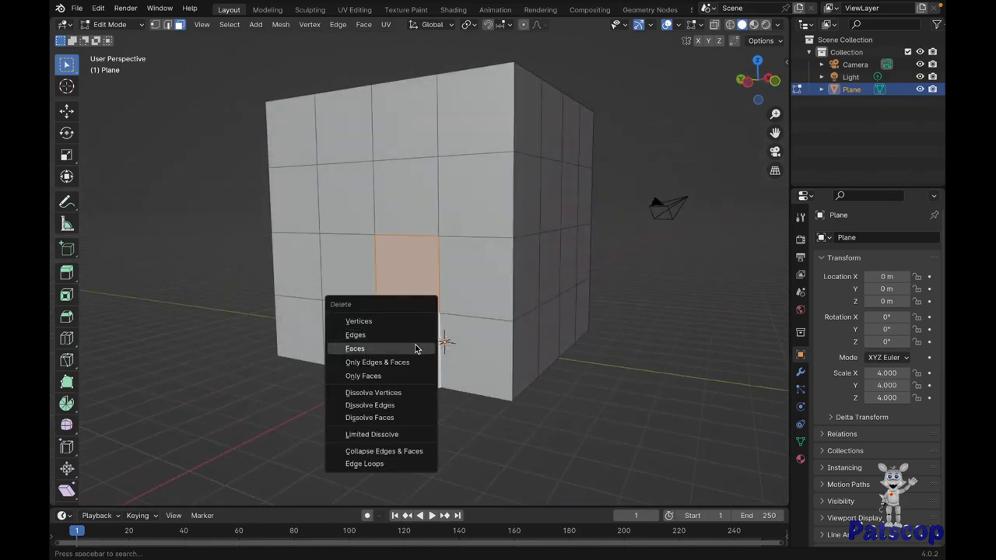
pyautogui.click(415, 348)
# - Inset the faces beside the doorway to frame a window
pyautogui.hscroll(-5, 415, 348)
pyautogui.hscroll(-2, 414, 345)
pyautogui.click(379, 270)
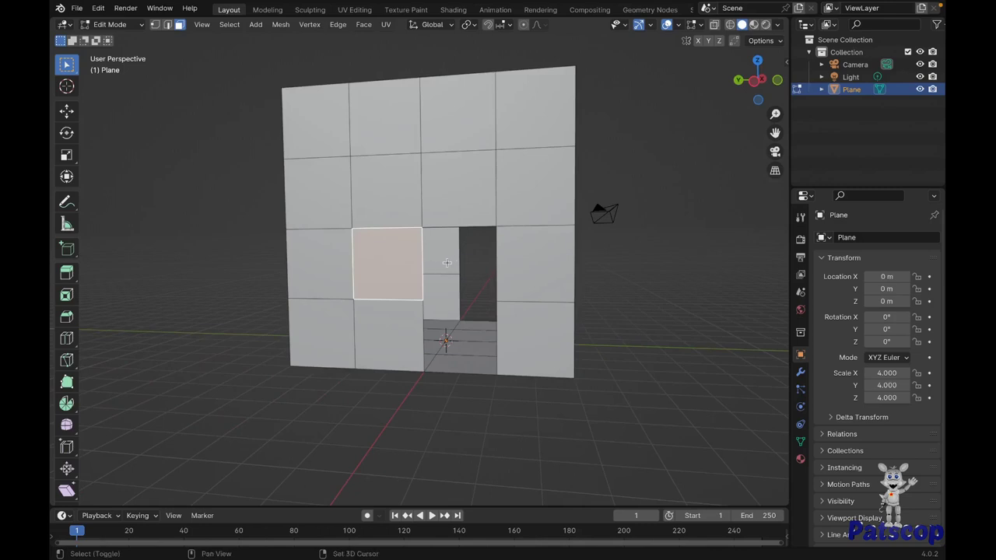
pyautogui.keyDown('shift'); pyautogui.click(447, 262); pyautogui.keyUp('shift')
pyautogui.press('i')
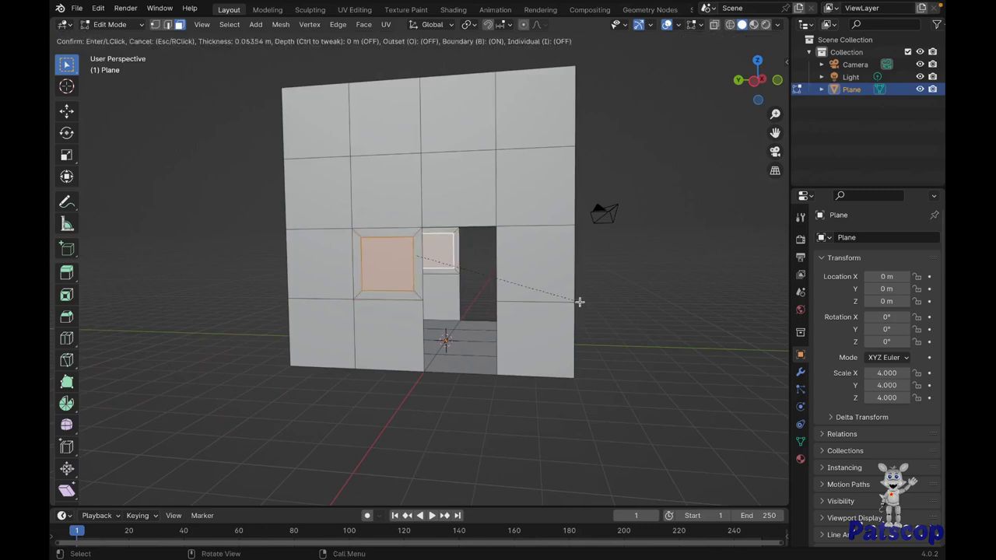
pyautogui.click(580, 302)
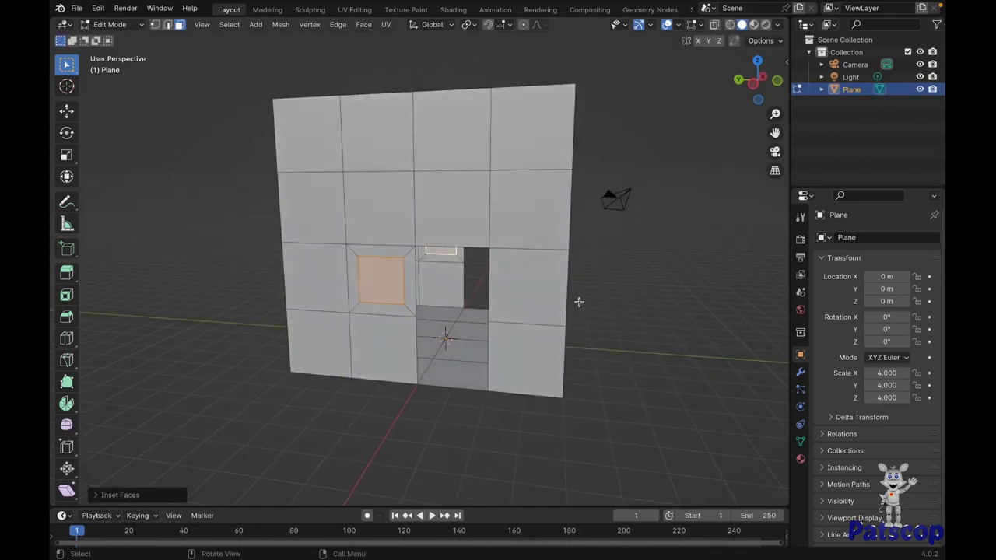
# - Circle-select the front wall's outer border edges in edge select mode
pyautogui.click(165, 25)
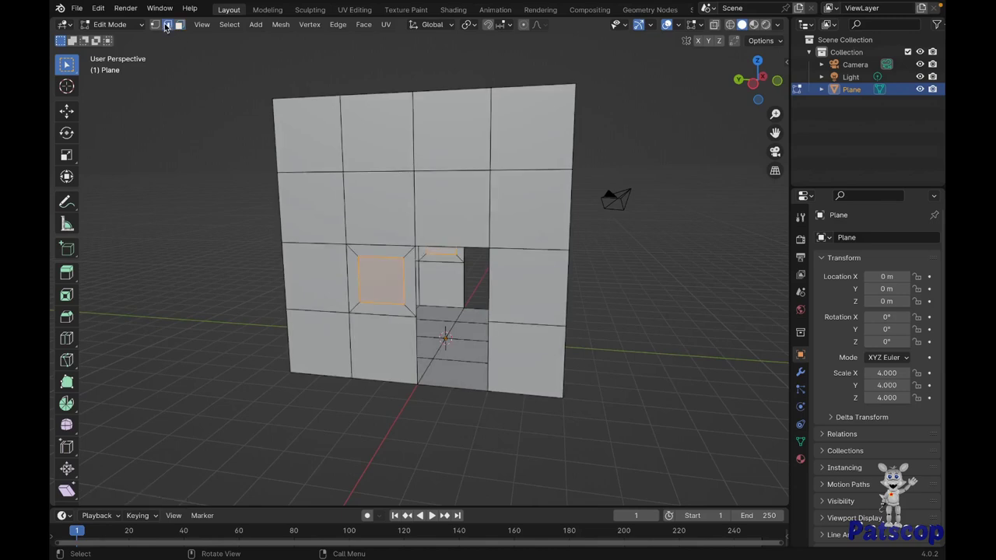
pyautogui.press('c')
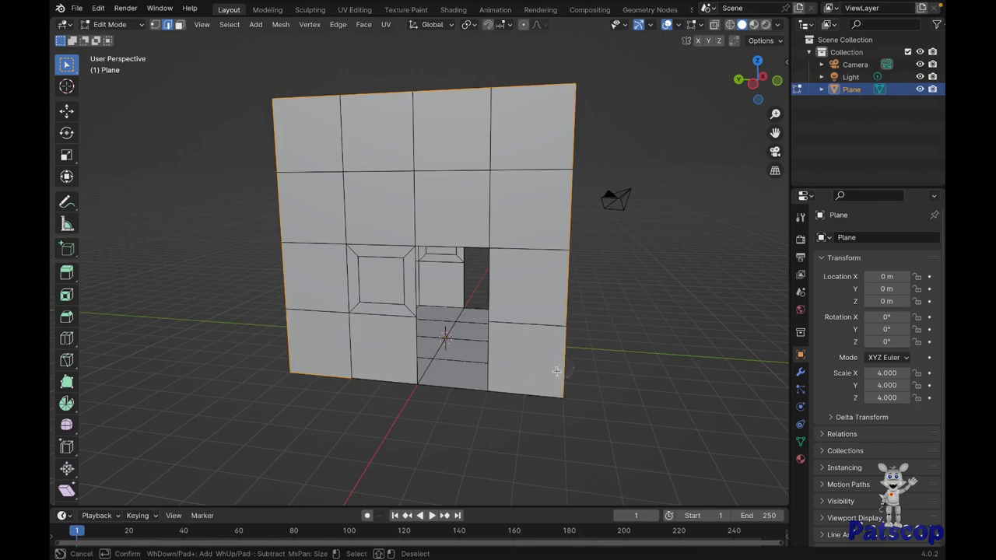
pyautogui.rightClick(393, 386)
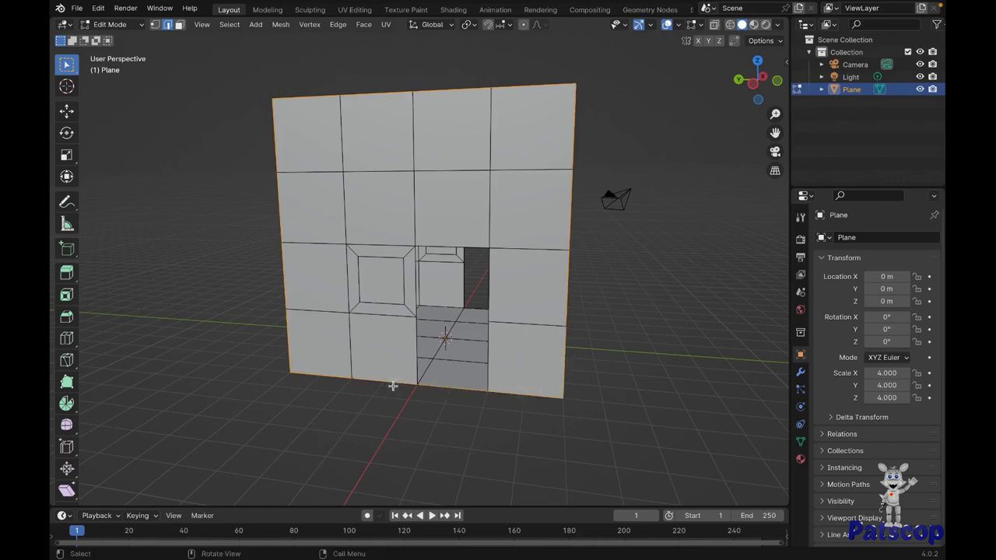
pyautogui.moveTo(393, 386); pyautogui.dragTo(549, 374, button='middle')
pyautogui.moveTo(393, 386); pyautogui.dragTo(353, 393, button='middle')
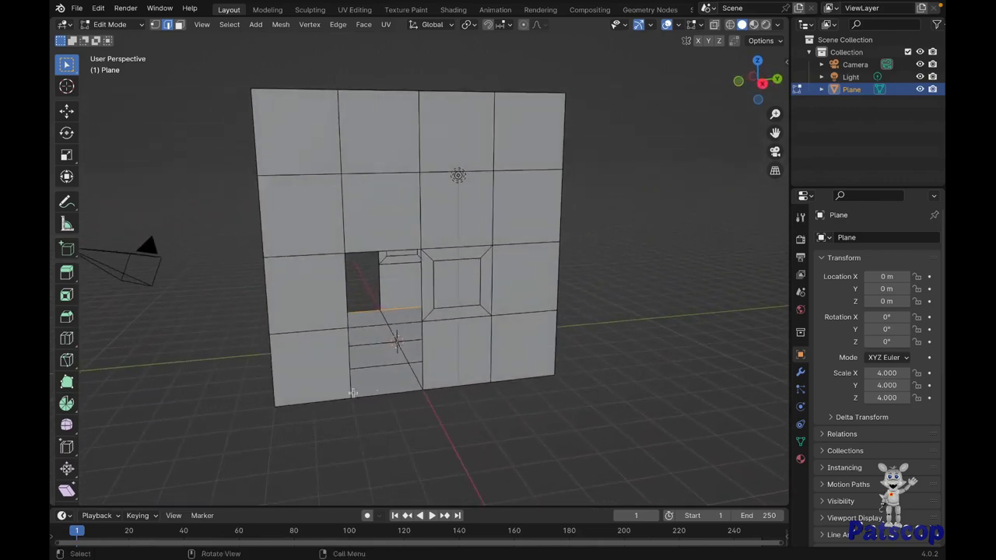
pyautogui.press('c')
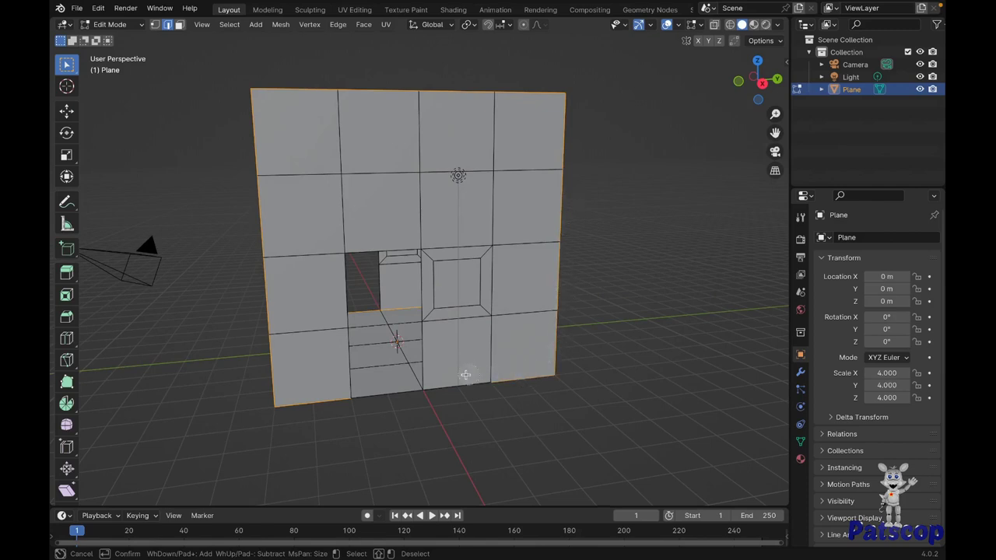
pyautogui.rightClick(395, 396)
# - Extrude the border edges in place and scale them about 1.97 along X
pyautogui.moveTo(395, 396); pyautogui.dragTo(394, 396, button='middle')
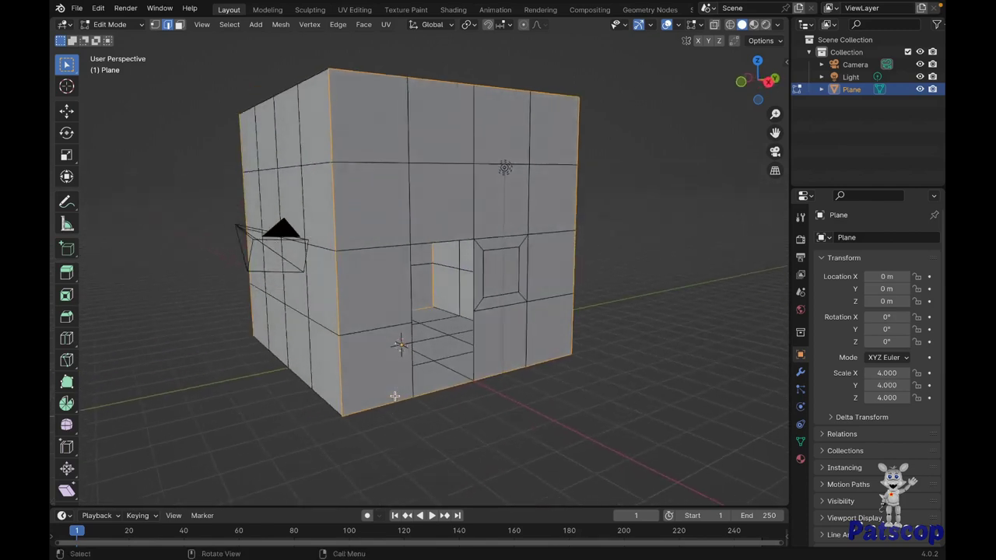
pyautogui.press('e')
pyautogui.rightClick(461, 396)
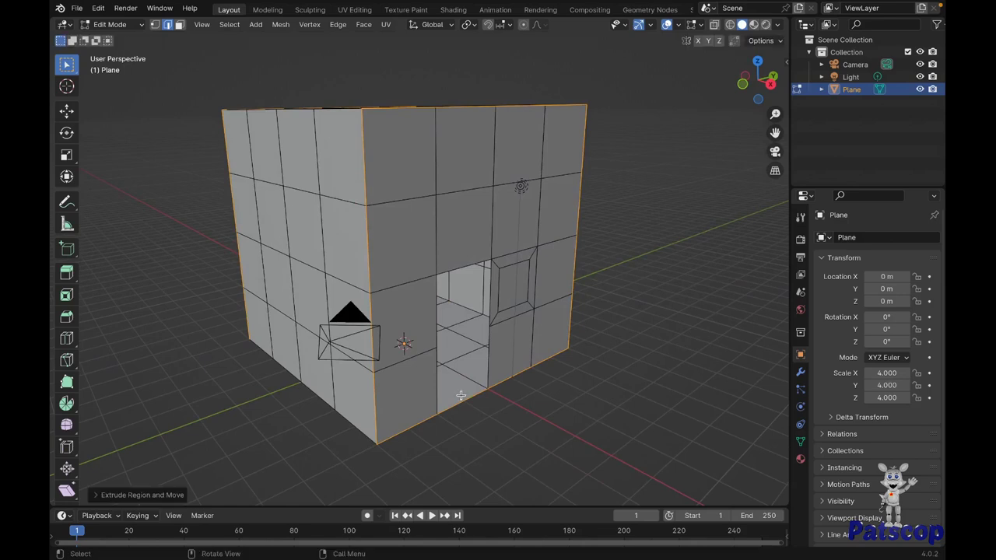
pyautogui.press('s')
pyautogui.press('x')
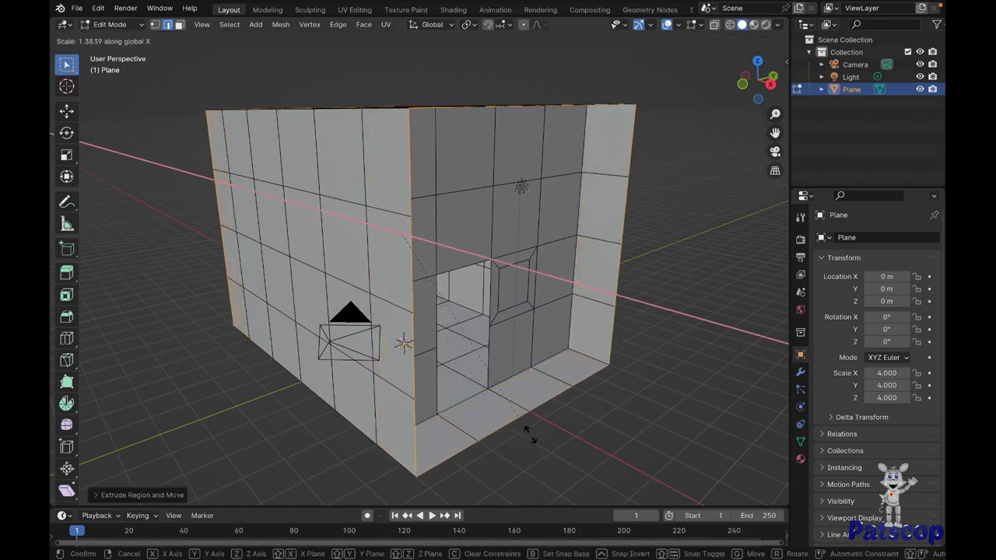
pyautogui.click(632, 492)
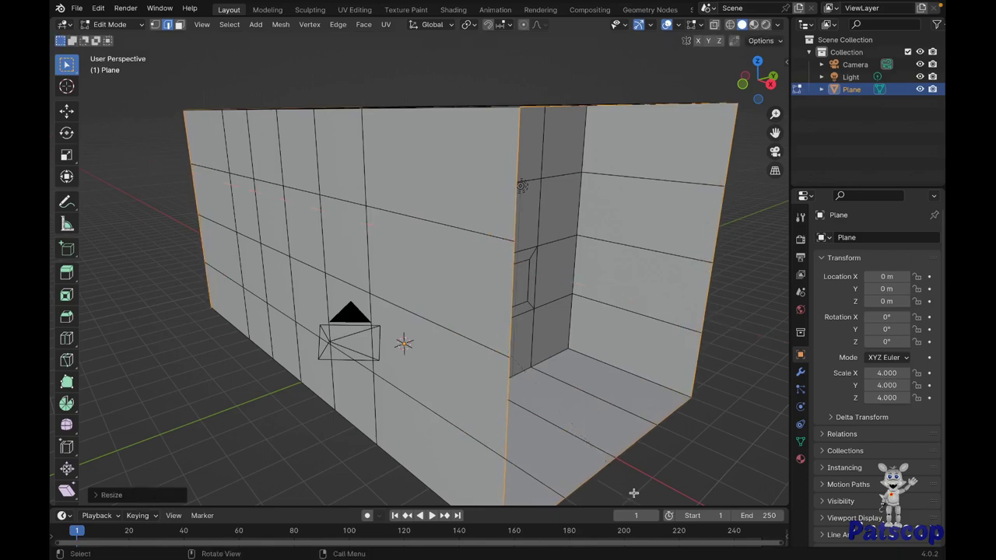
pyautogui.moveTo(545, 381); pyautogui.dragTo(545, 381, button='middle')
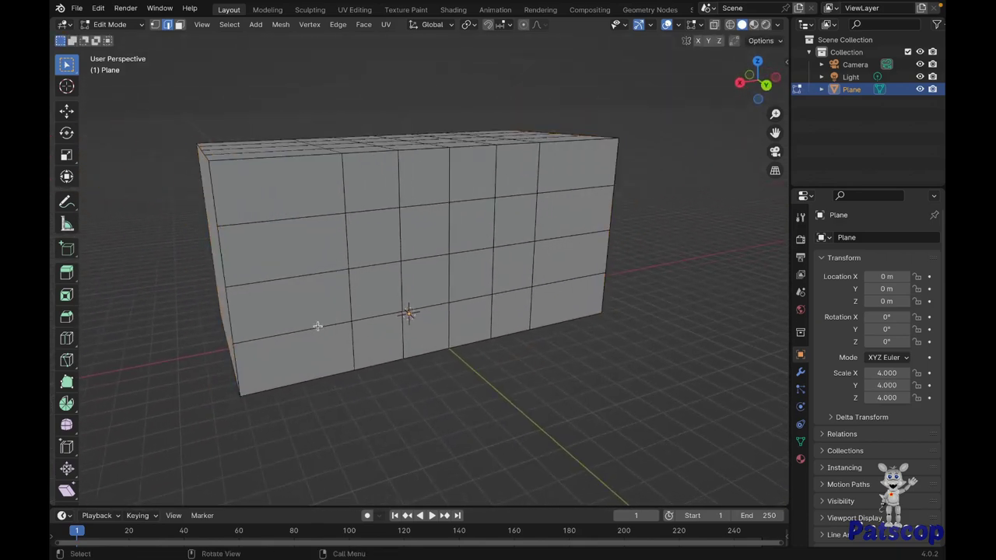
# - Extrude the left and right front face columns about 11.6 m outward
pyautogui.click(180, 26)
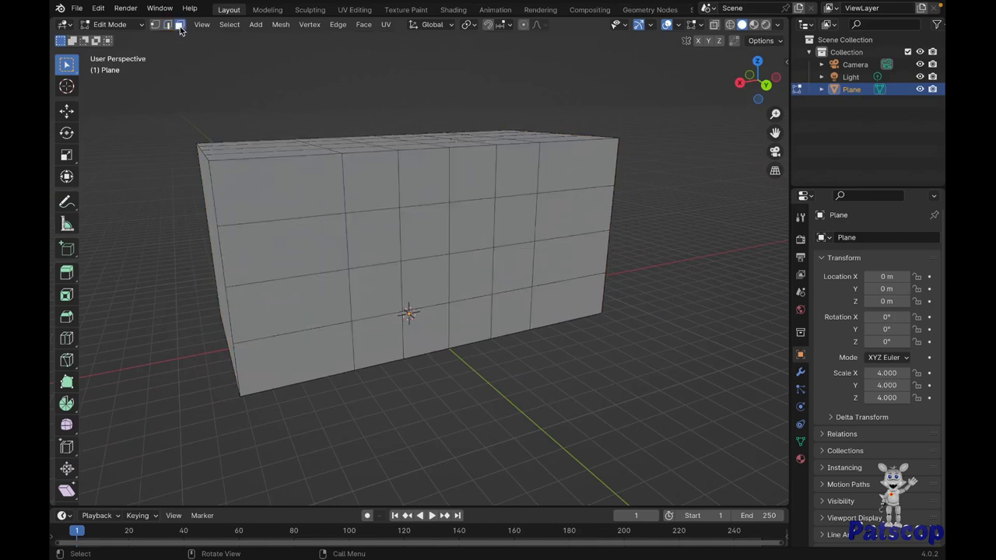
pyautogui.press('c')
pyautogui.moveTo(283, 221); pyautogui.dragTo(300, 331)
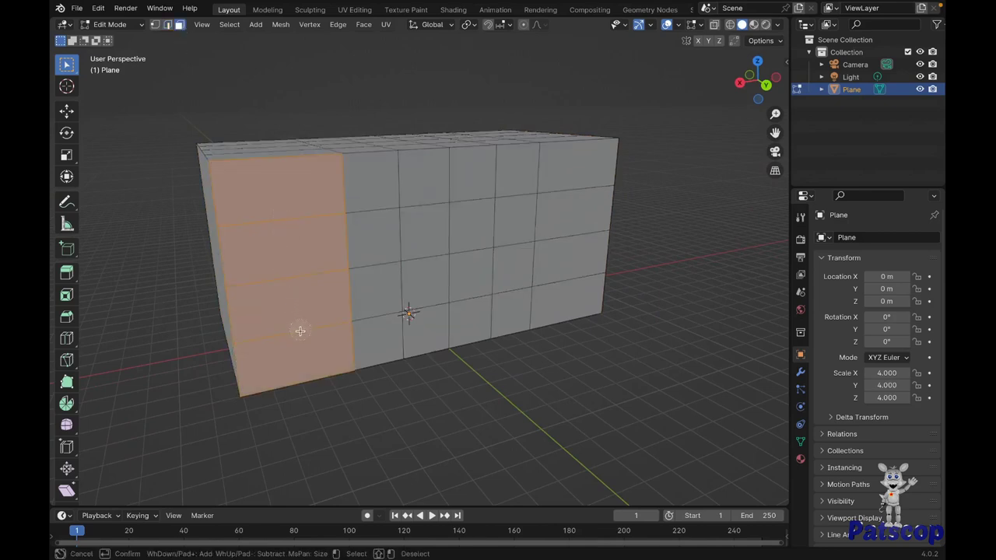
pyautogui.moveTo(539, 212)
pyautogui.mouseDown()
pyautogui.moveTo(566, 178)
pyautogui.moveTo(565, 273)
pyautogui.mouseUp()
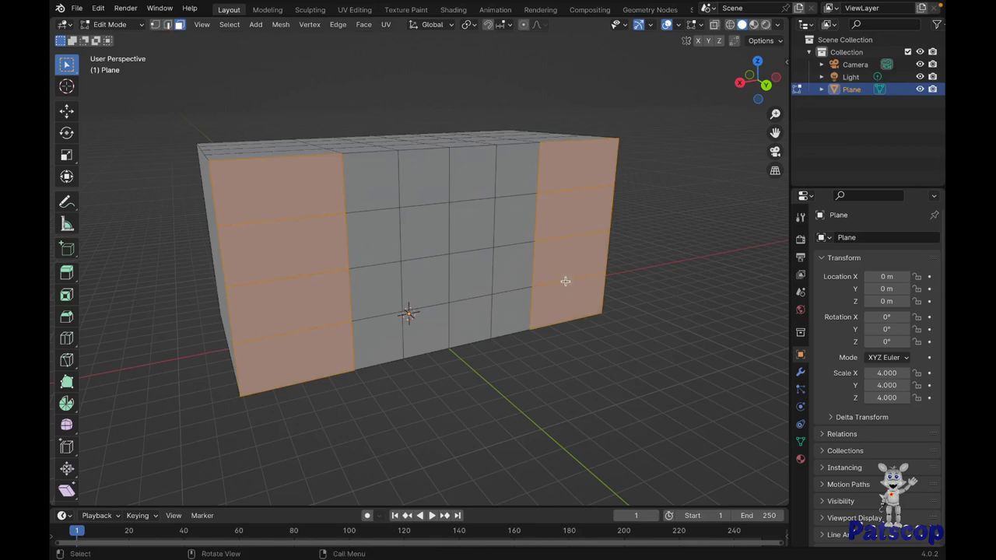
pyautogui.rightClick(565, 281)
pyautogui.moveTo(564, 283); pyautogui.dragTo(566, 282, button='middle')
pyautogui.press('e')
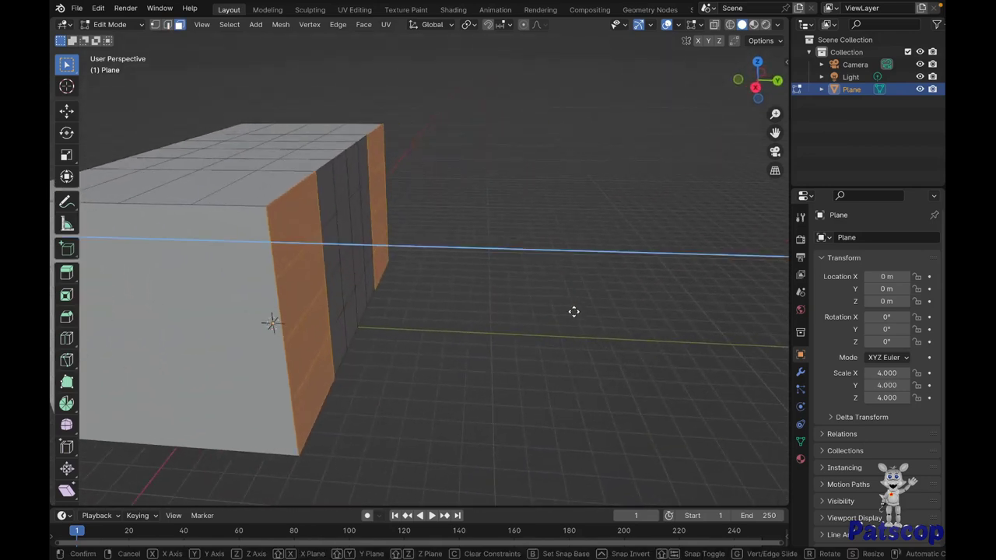
pyautogui.click(139, 351)
pyautogui.moveTo(312, 320); pyautogui.dragTo(312, 321, button='middle')
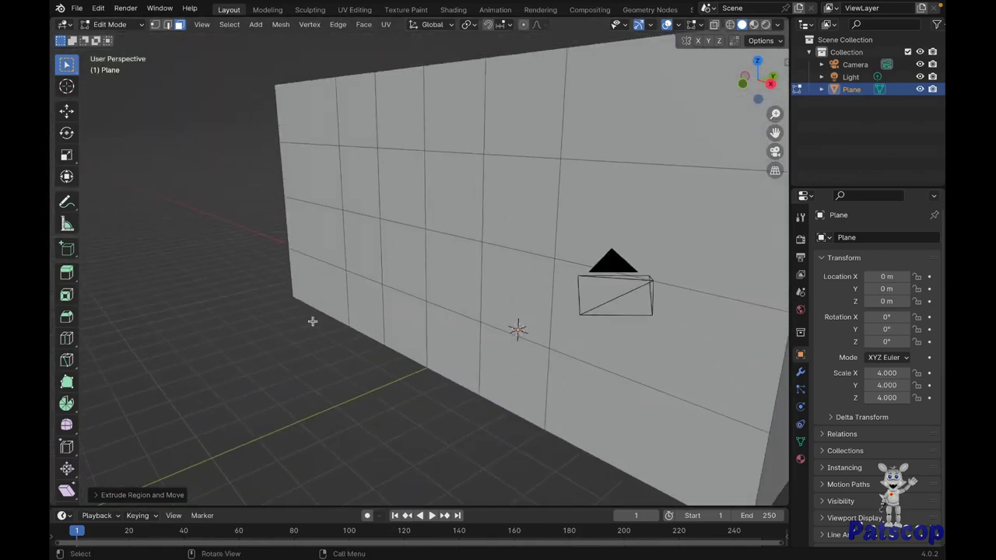
# - Circle-select a central block of wall faces and extrude them outward about 1 m
pyautogui.press('c')
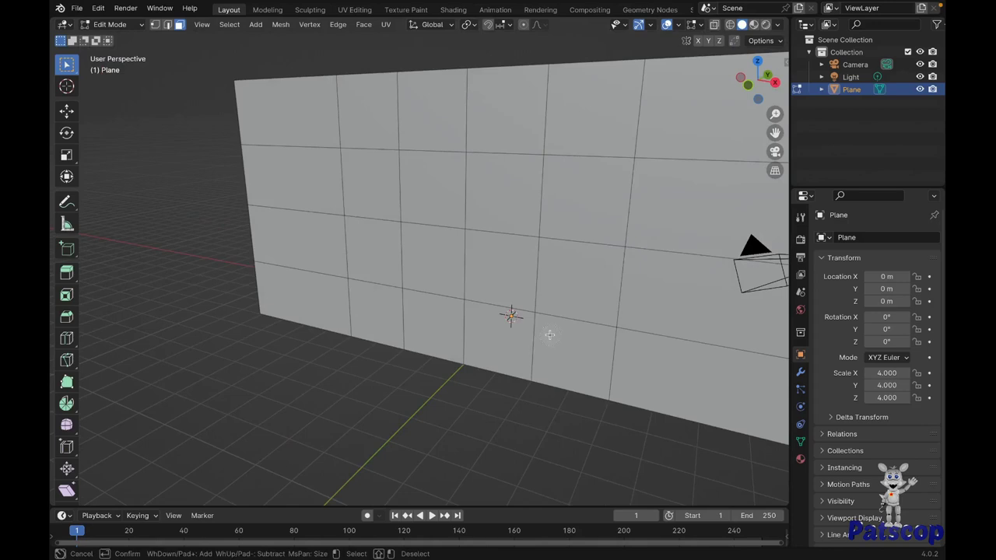
pyautogui.moveTo(547, 333)
pyautogui.mouseDown()
pyautogui.moveTo(564, 195)
pyautogui.moveTo(466, 132)
pyautogui.moveTo(396, 148)
pyautogui.mouseUp()
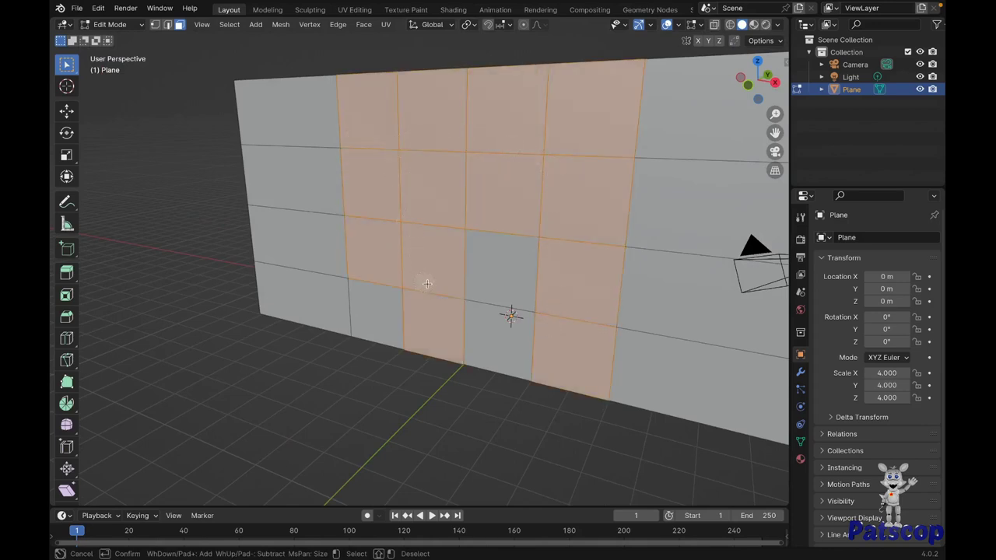
pyautogui.rightClick(400, 317)
pyautogui.moveTo(400, 317); pyautogui.dragTo(399, 318, button='middle')
pyautogui.press('e')
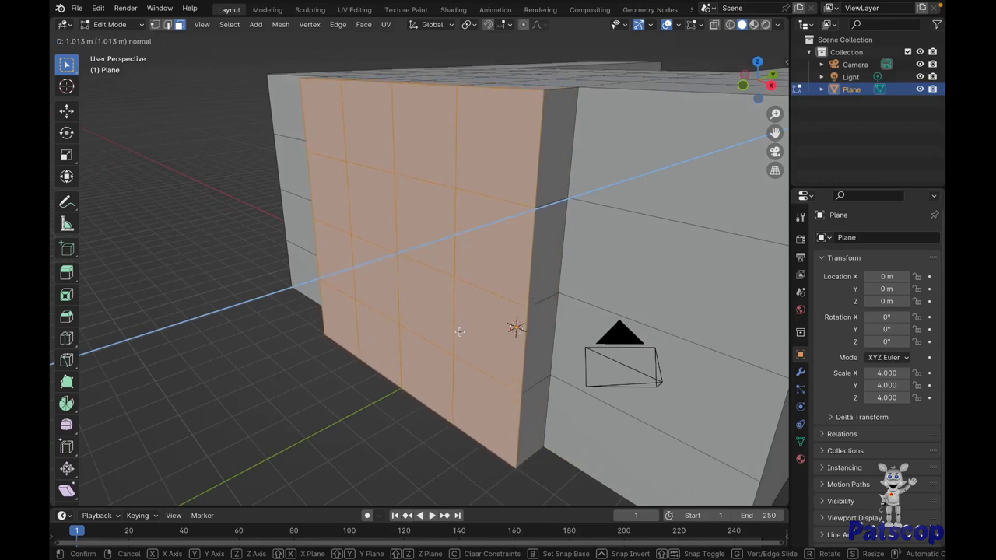
pyautogui.click(460, 331)
pyautogui.moveTo(460, 331); pyautogui.dragTo(490, 332, button='middle')
pyautogui.scroll(5, 459, 331)
pyautogui.scroll(2, 459, 331)
pyautogui.scroll(3, 459, 331)
# - Return to Object Mode and add a new cube
pyautogui.press('Tab')
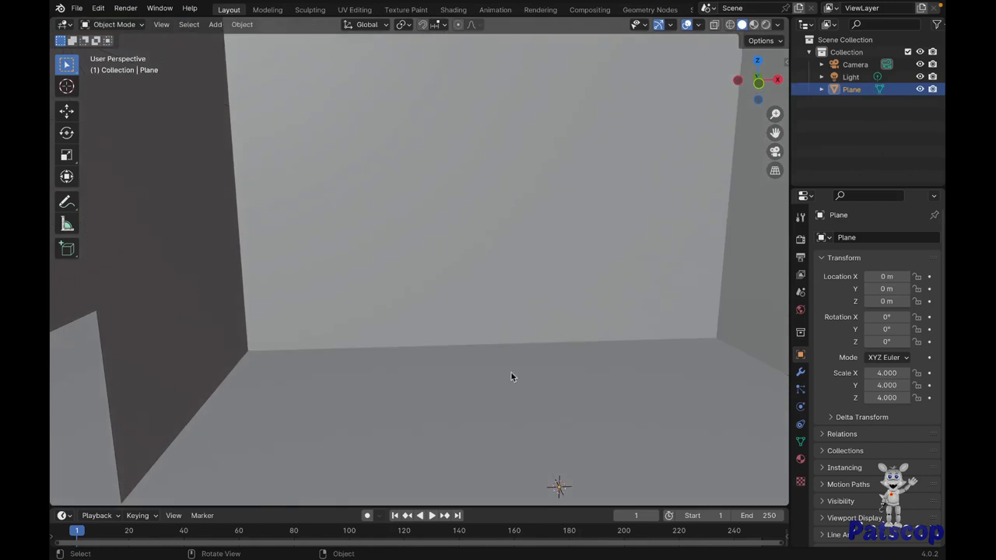
pyautogui.hotkey('shift', 'a')
pyautogui.moveTo(443, 318)
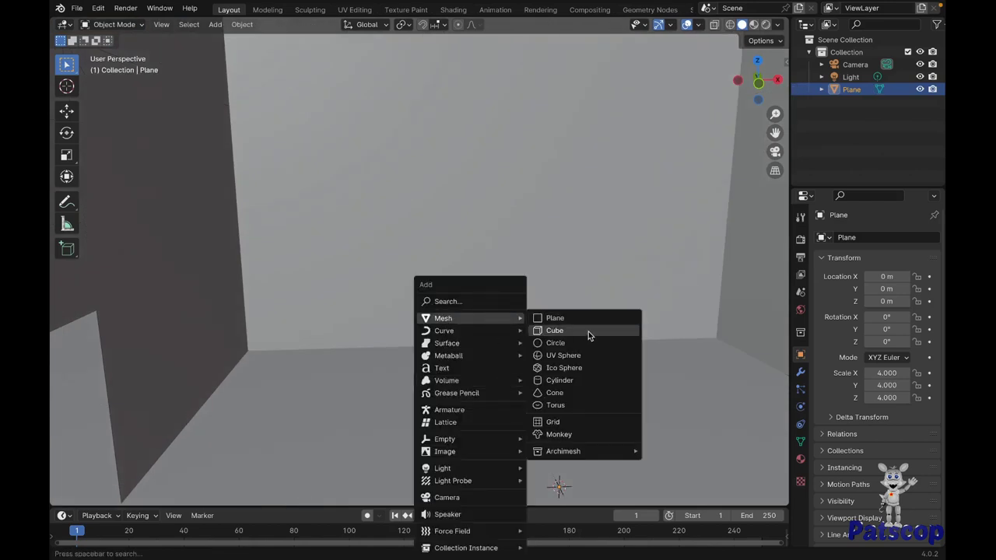
pyautogui.click(588, 331)
pyautogui.moveTo(588, 351); pyautogui.dragTo(586, 354, button='middle')
# - Move the cube along Y and raise it to about 1.4 m
pyautogui.press('g')
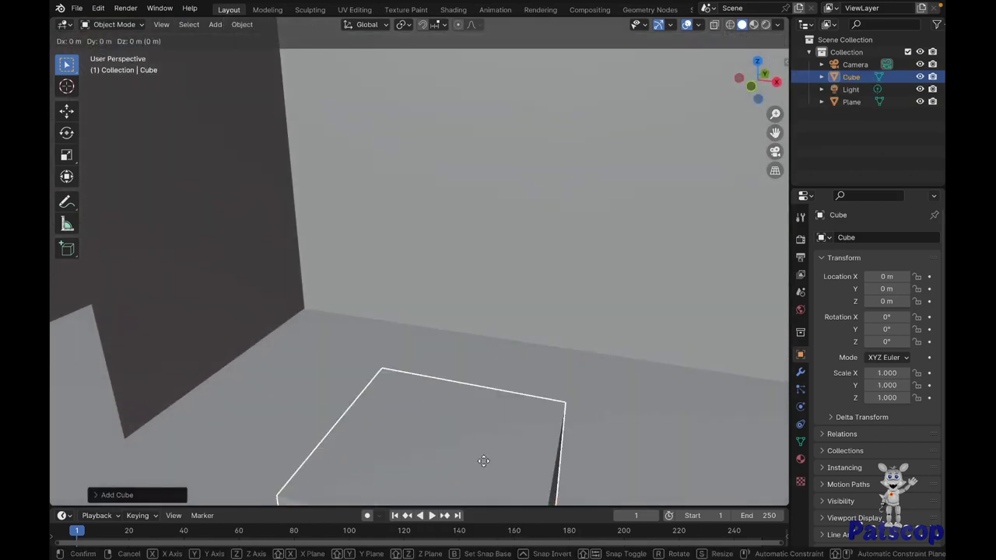
pyautogui.press('y')
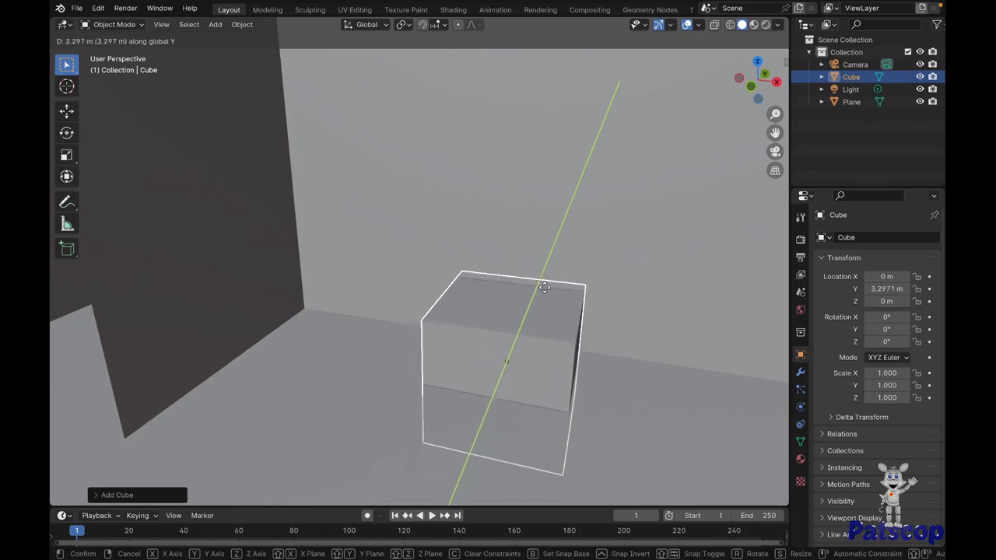
pyautogui.click(544, 303)
pyautogui.moveTo(544, 304); pyautogui.dragTo(553, 418, button='middle')
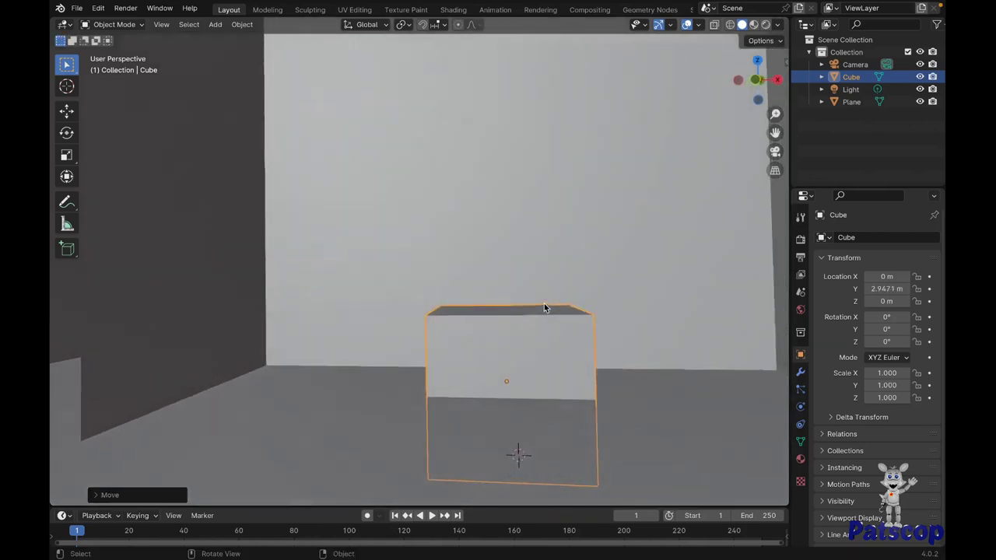
pyautogui.press('g')
pyautogui.press('z')
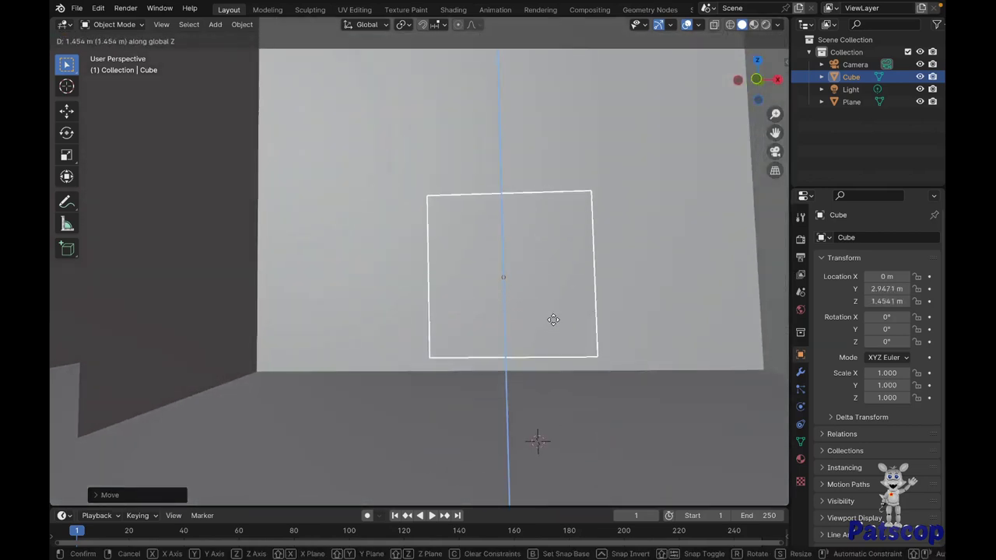
pyautogui.click(551, 316)
# - Flatten the cube along Z, then scale it to 2.314 on X and 1.165 on Y
pyautogui.press('s')
pyautogui.press('z')
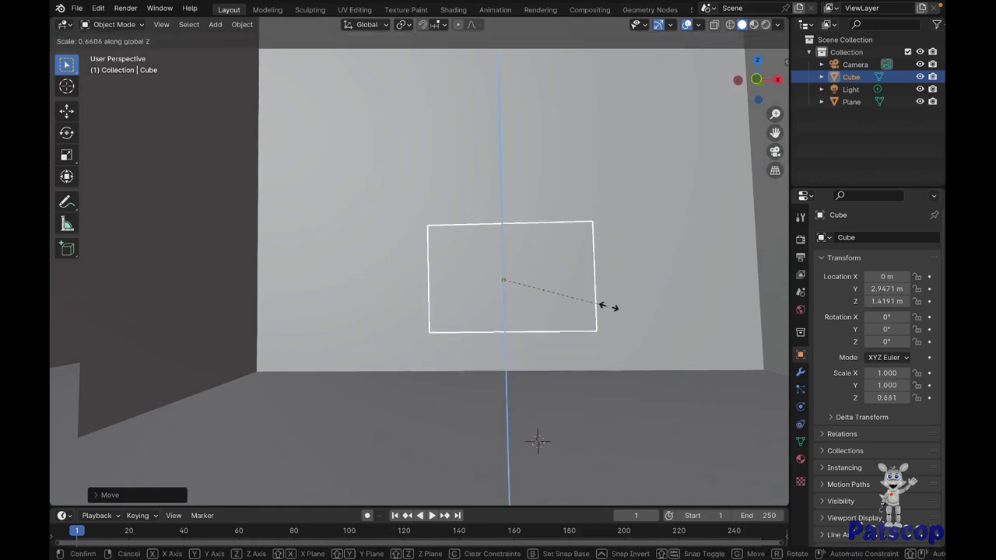
pyautogui.click(516, 280)
pyautogui.scroll(-10, 515, 280)
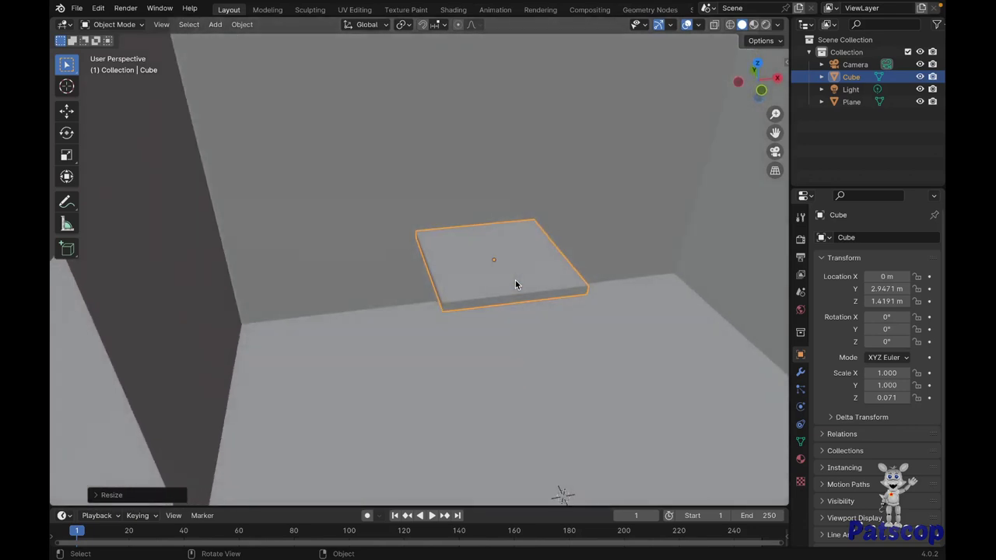
pyautogui.moveTo(515, 280); pyautogui.dragTo(541, 292, button='middle')
pyautogui.press('s')
pyautogui.press('x')
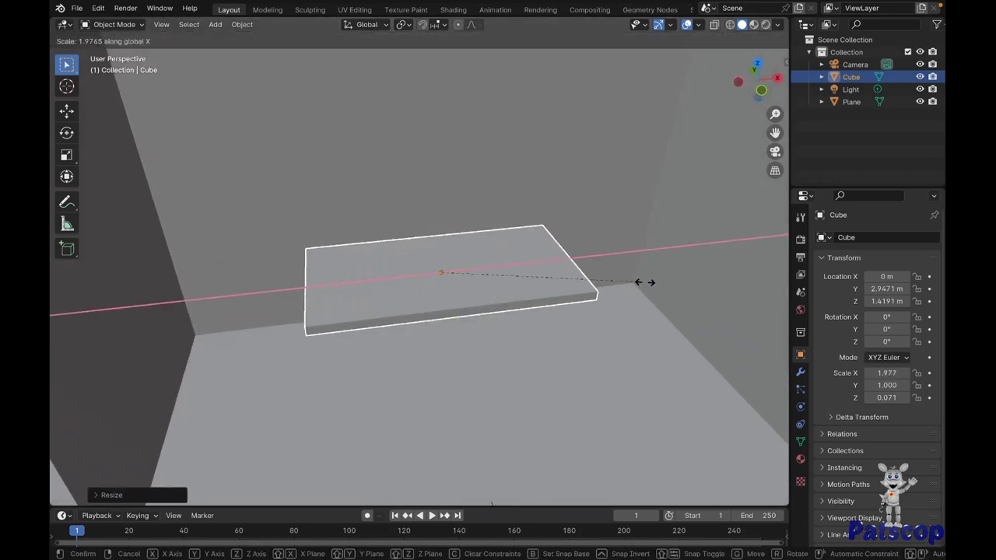
pyautogui.click(677, 282)
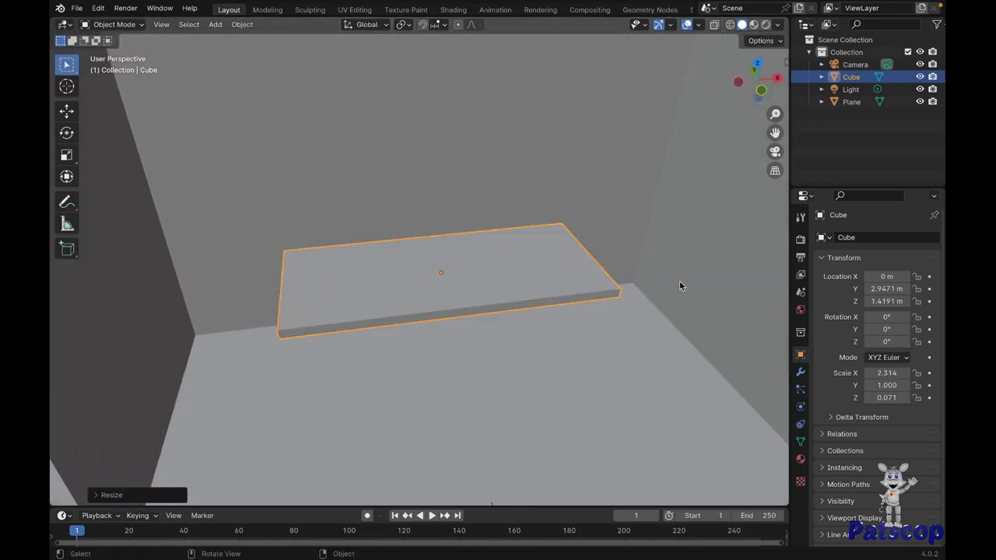
pyautogui.press('s')
pyautogui.press('y')
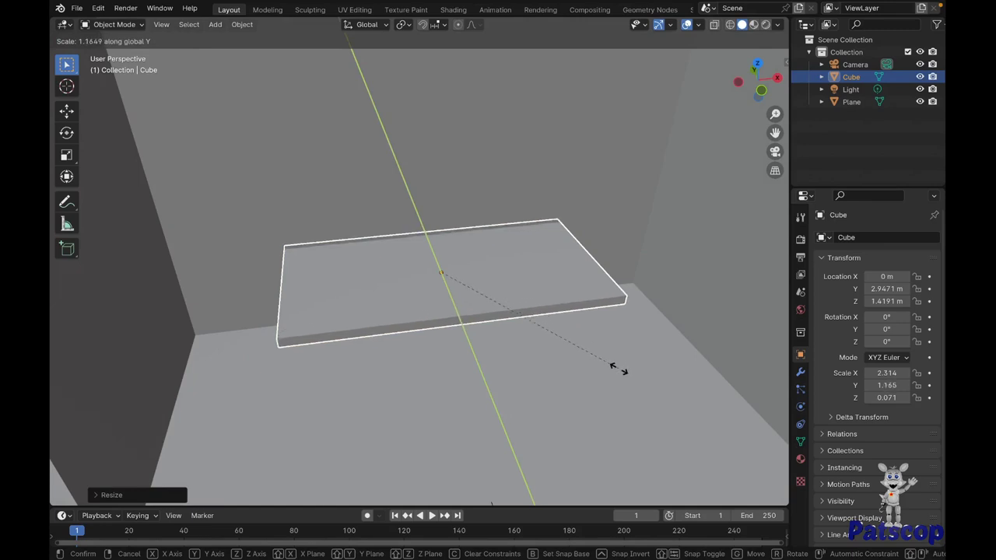
pyautogui.click(618, 369)
# - Shift the slab to Y 2.7257 and begin adding edge loops in Edit Mode
pyautogui.press('g')
pyautogui.press('y')
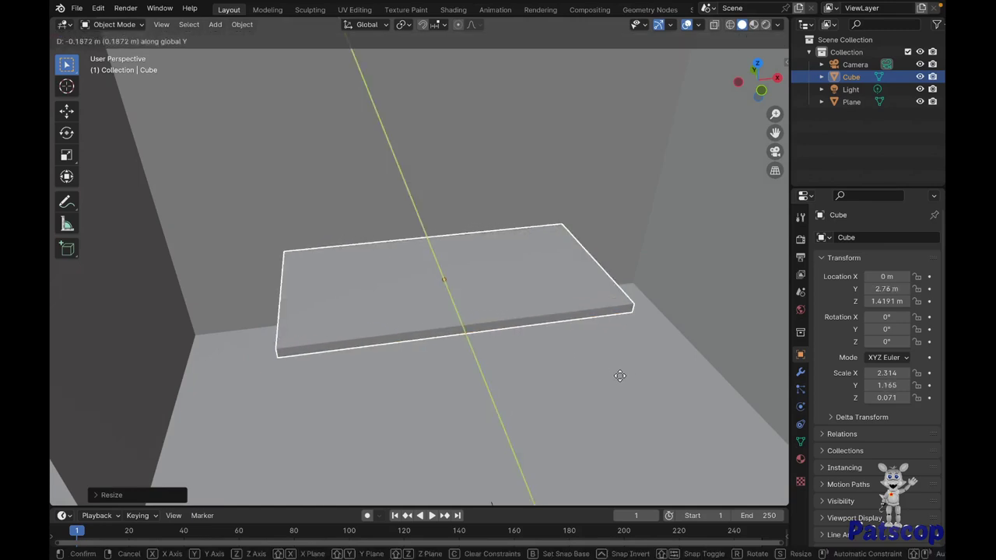
pyautogui.click(620, 380)
pyautogui.moveTo(620, 377); pyautogui.dragTo(573, 355, button='middle')
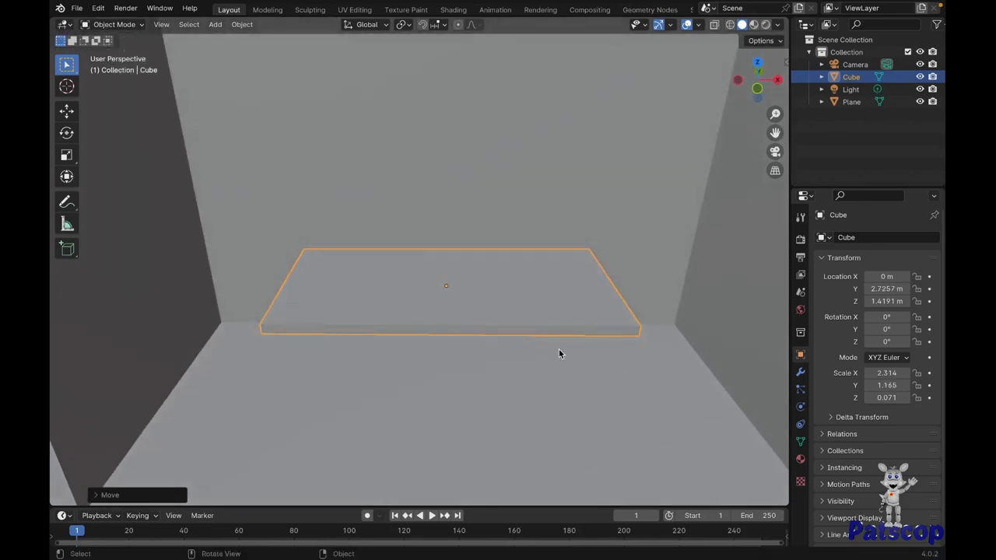
pyautogui.press('Tab')
pyautogui.hotkey('ctrl', 'r')
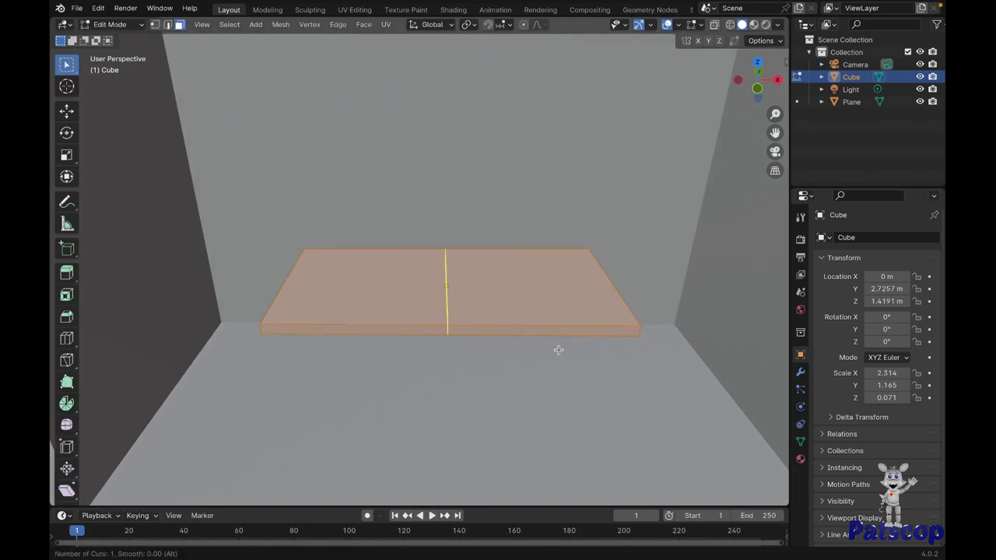
# - Add two crosswise edge loops and spread them along X near the slab ends
pyautogui.click(558, 350)
pyautogui.rightClick(558, 349)
pyautogui.press('s')
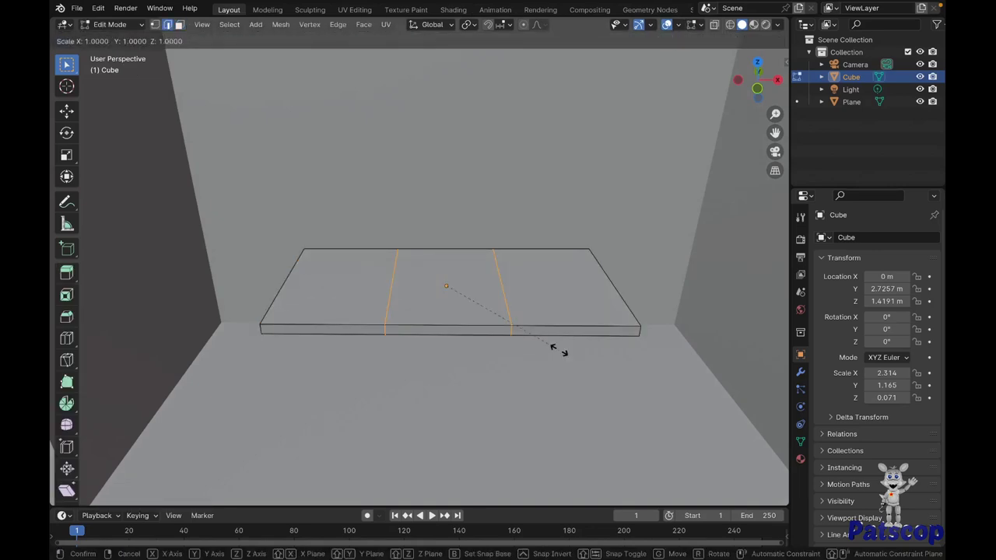
pyautogui.press('x')
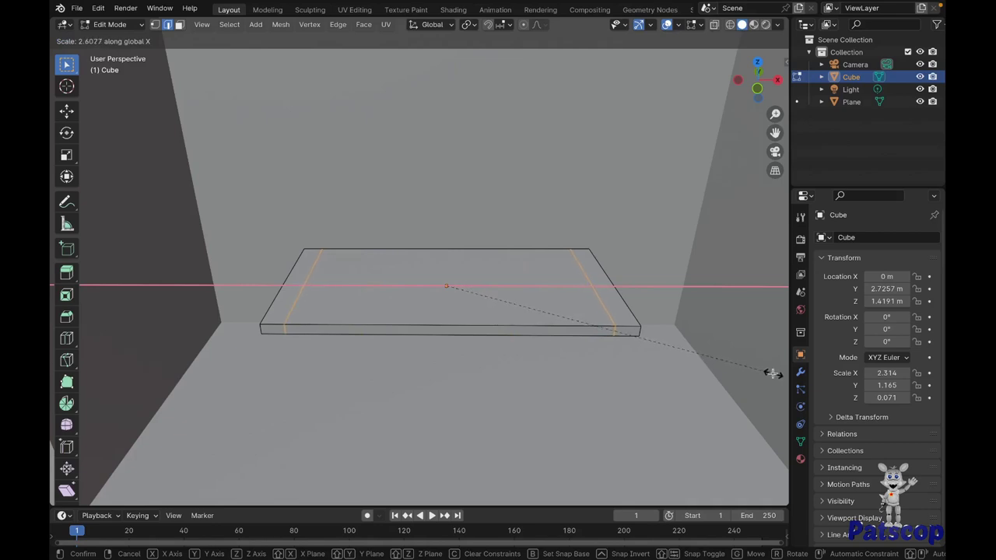
pyautogui.rightClick(772, 373)
# - Add two lengthwise edge loops and spread them along Y toward the front and back
pyautogui.hotkey('ctrl', 'r')
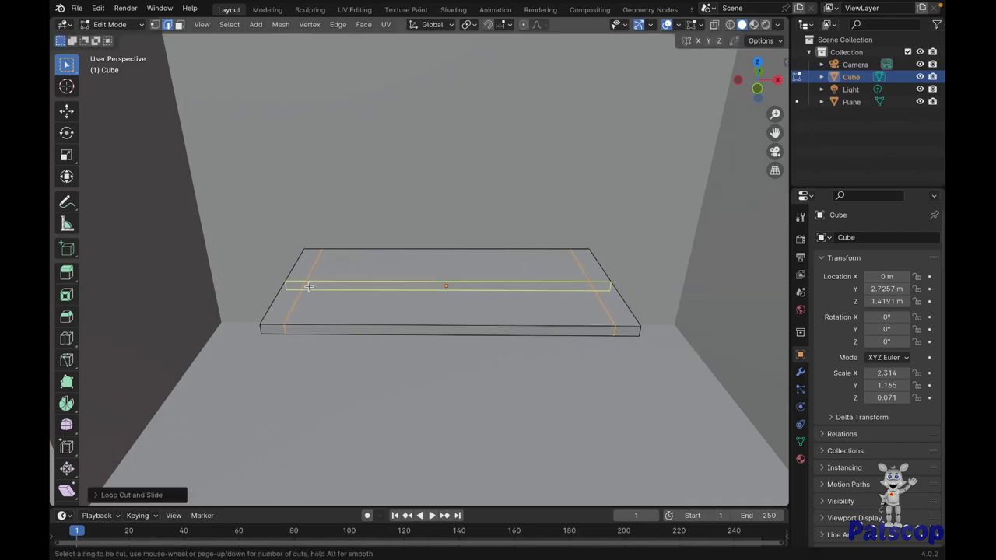
pyautogui.scroll(1, 309, 286)
pyautogui.click(309, 286)
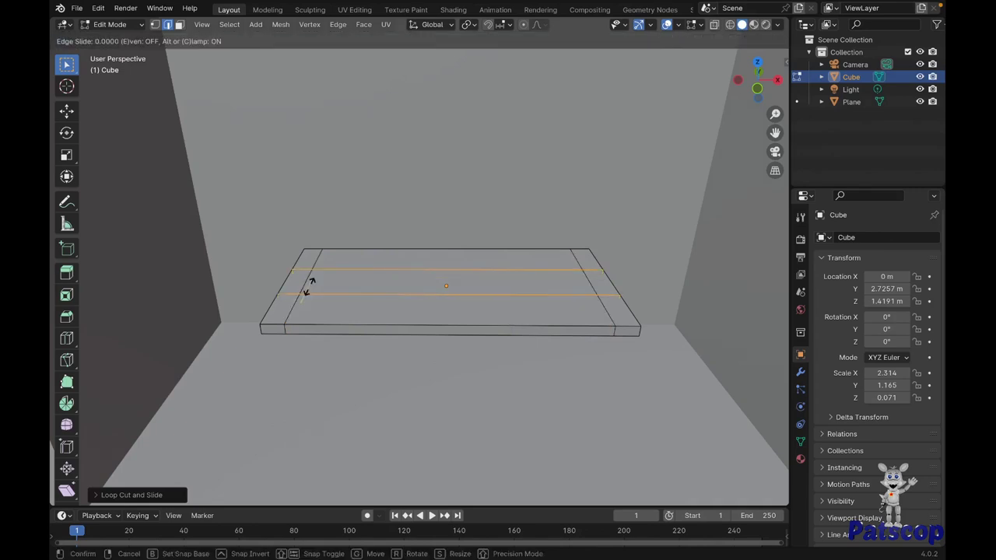
pyautogui.click(433, 343)
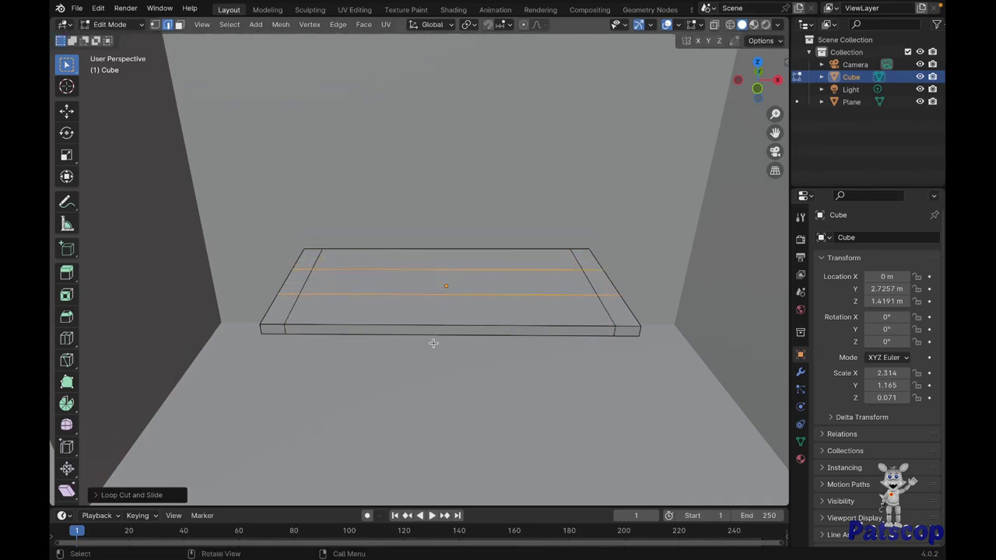
pyautogui.press('s')
pyautogui.press('y')
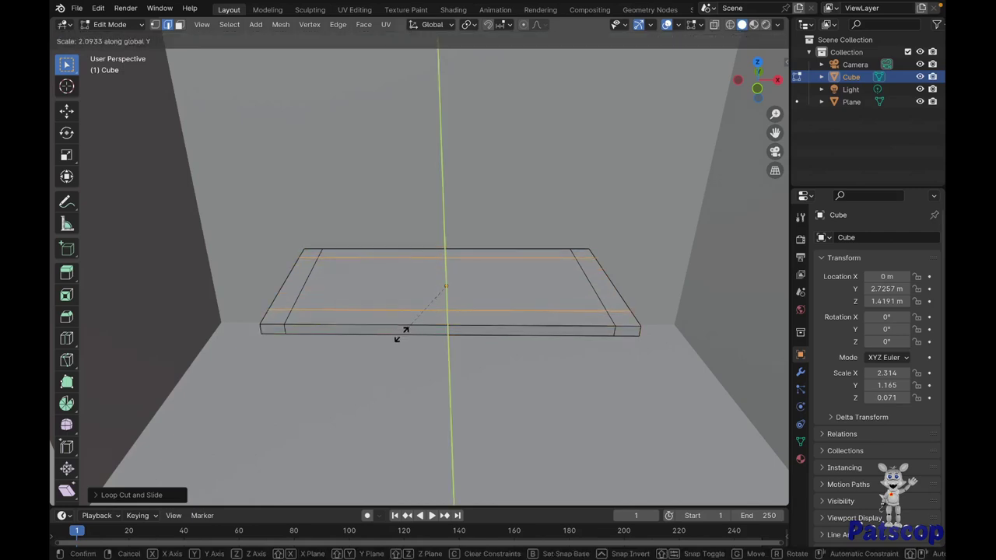
pyautogui.click(402, 335)
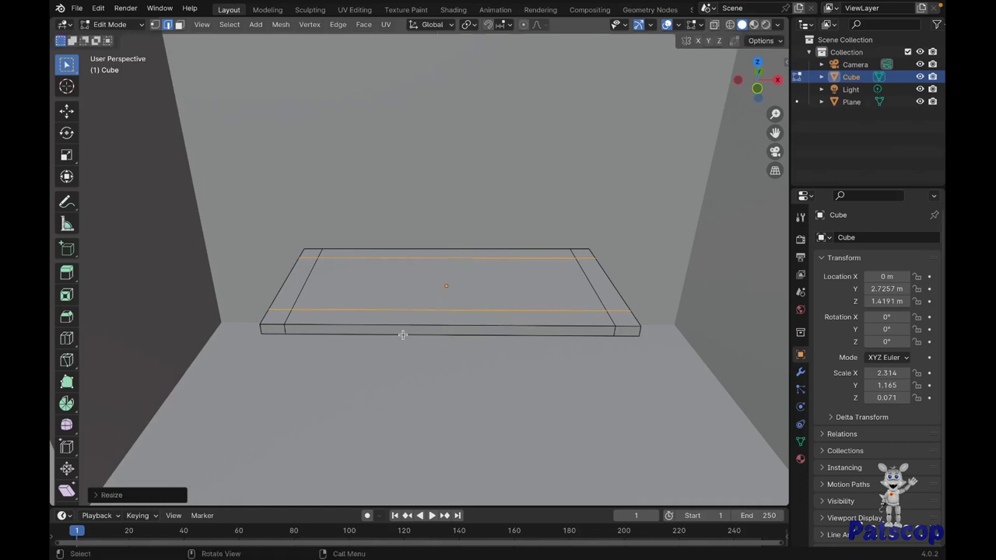
# - Extrude the underside corner faces about 1.26 m down into legs, then return to Object Mode
pyautogui.click(179, 24)
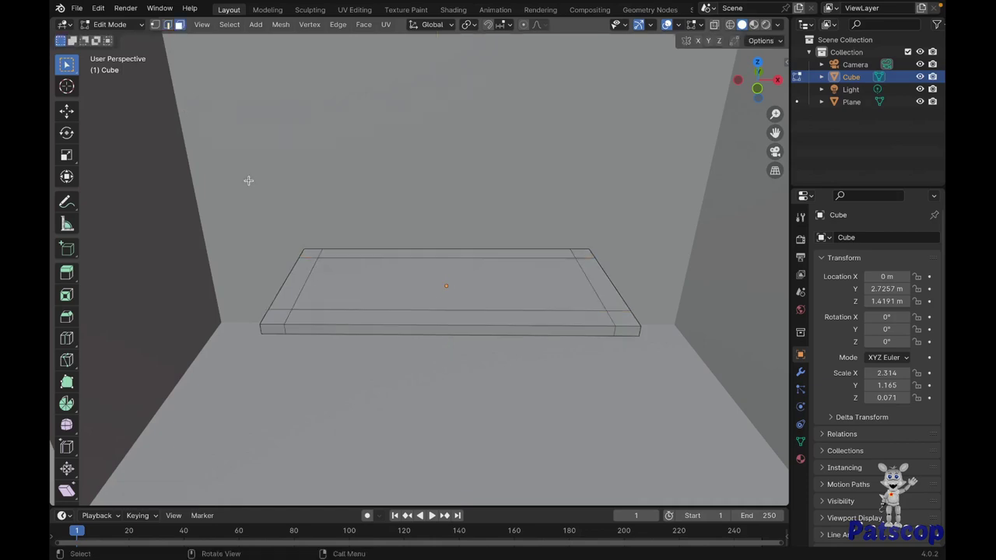
pyautogui.moveTo(248, 180); pyautogui.dragTo(178, 244, button='middle')
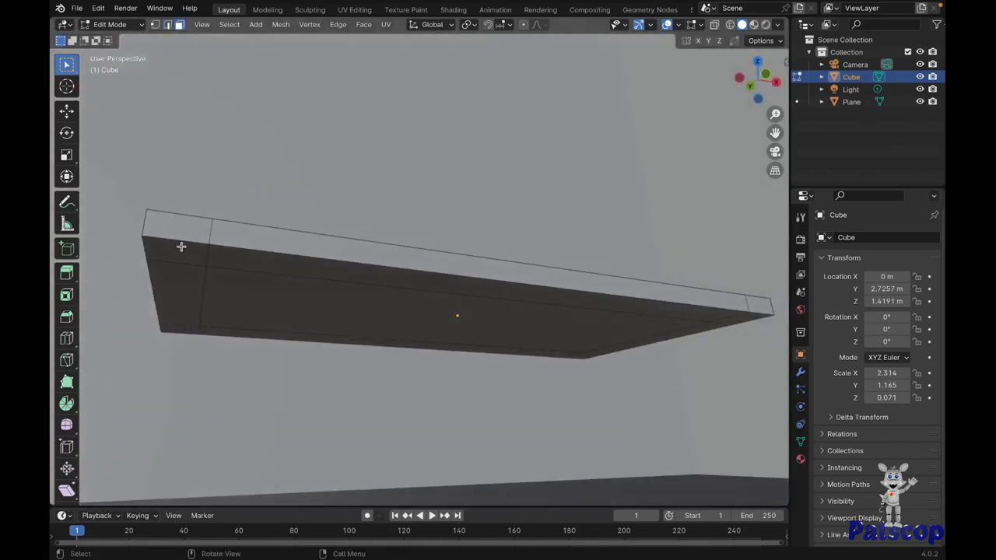
pyautogui.click(179, 253)
pyautogui.keyDown('shift'); pyautogui.click(183, 331); pyautogui.keyUp('shift')
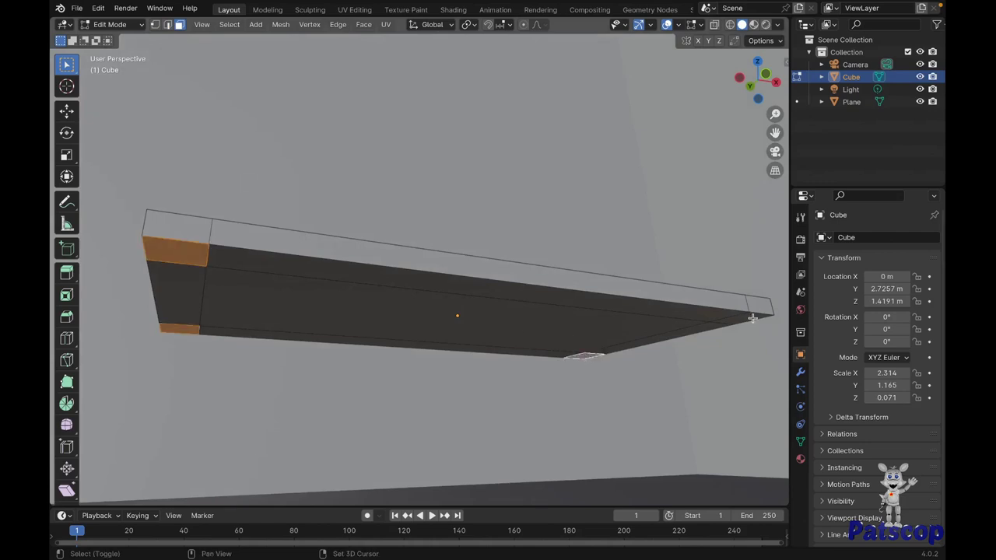
pyautogui.moveTo(750, 316); pyautogui.dragTo(701, 337, button='middle')
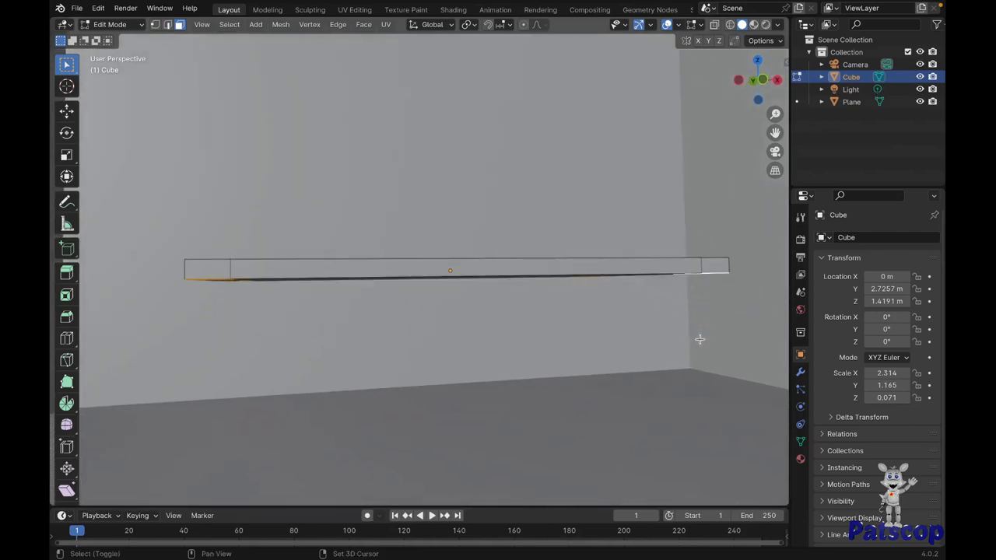
pyautogui.press('g')
pyautogui.press('z')
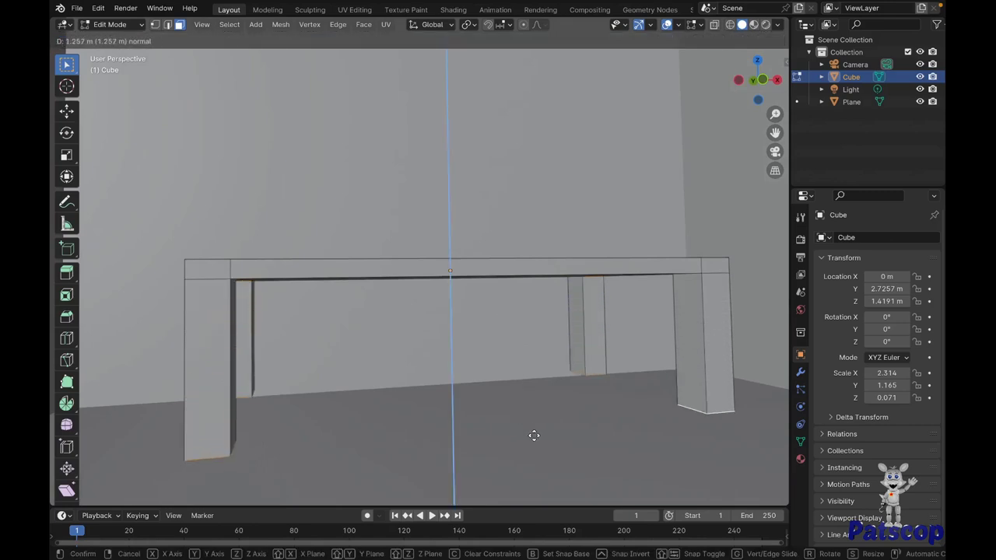
pyautogui.click(536, 447)
pyautogui.moveTo(535, 448); pyautogui.dragTo(536, 447, button='middle')
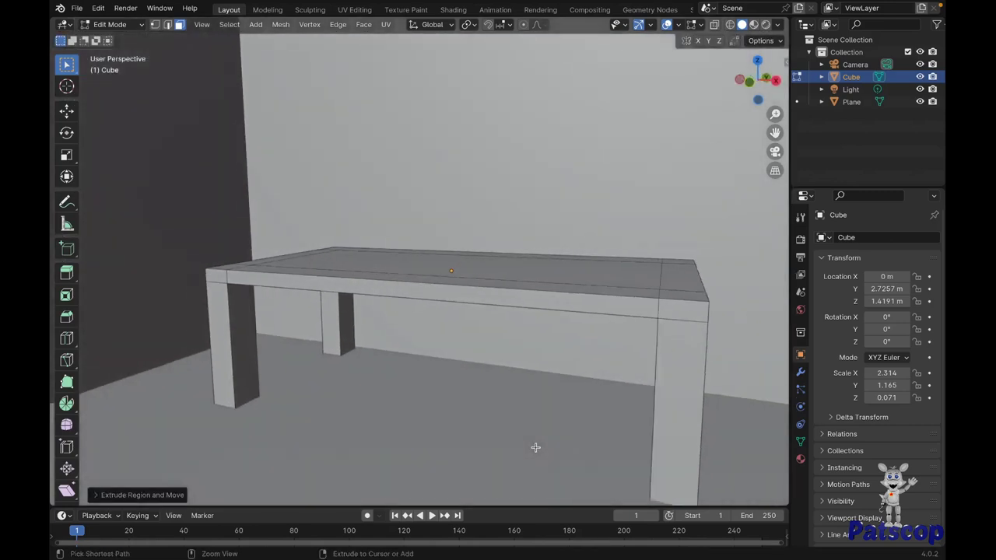
pyautogui.press('Tab')
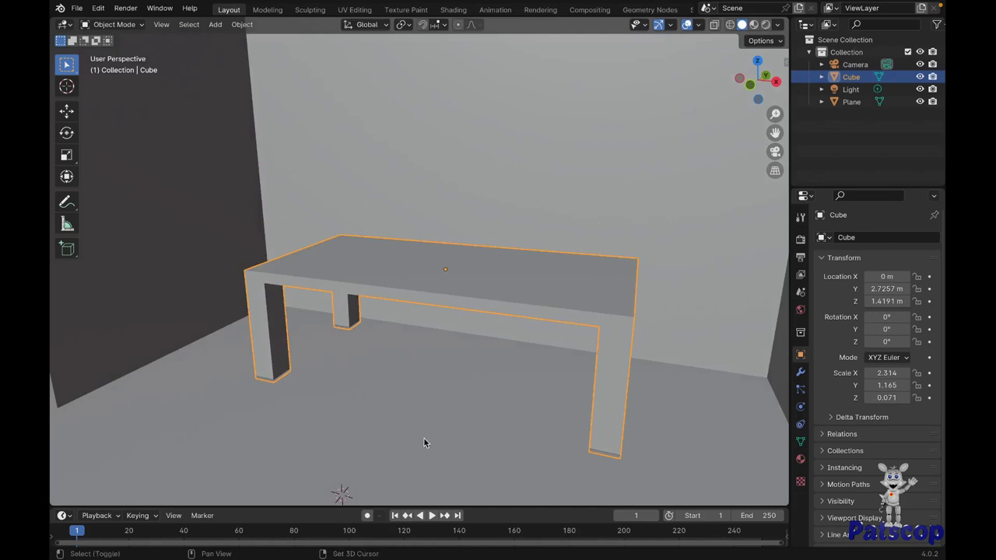
pyautogui.hotkey('shift', 'a')
pyautogui.moveTo(389, 318)
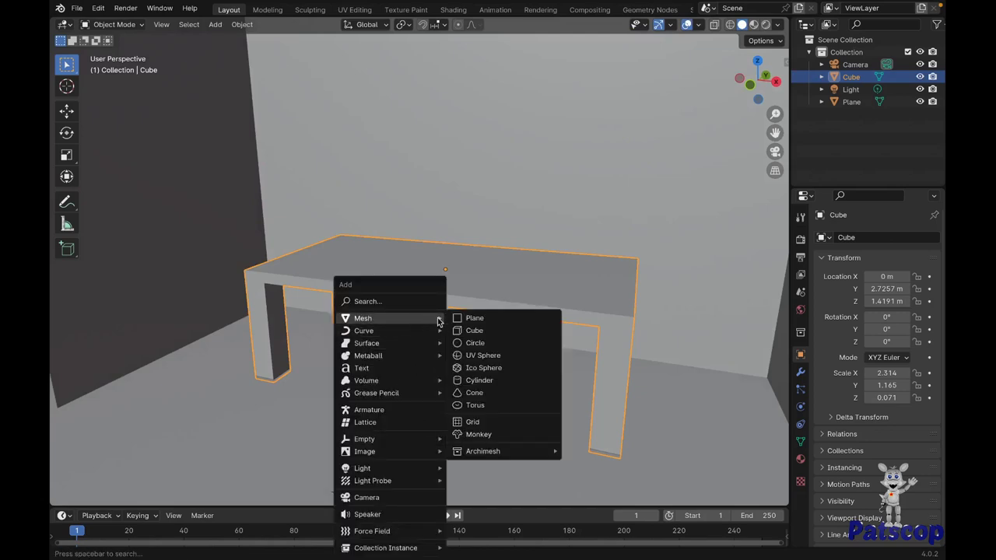
# - Add a cube, move it to Y 2.0682 m and raise it above the table
pyautogui.click(473, 333)
pyautogui.press('g')
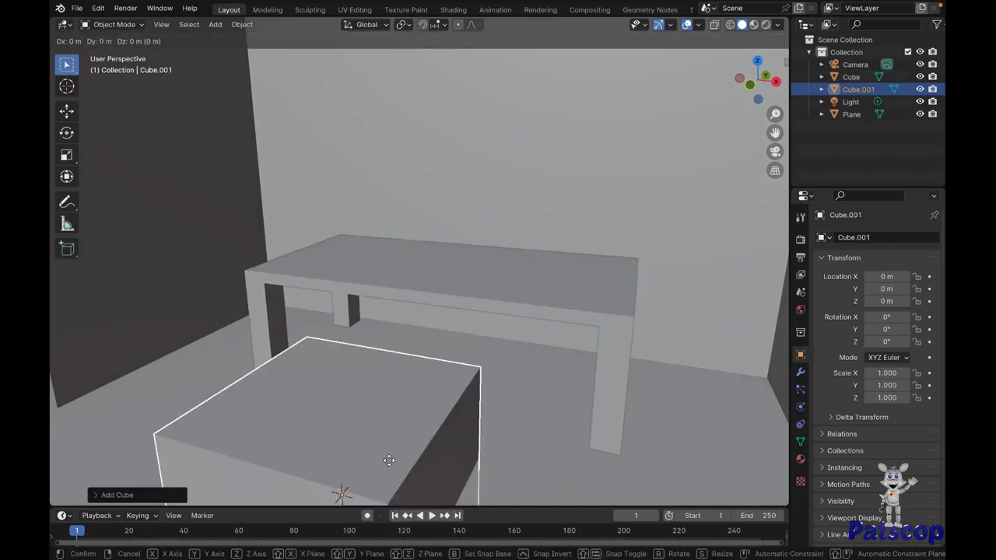
pyautogui.press('y')
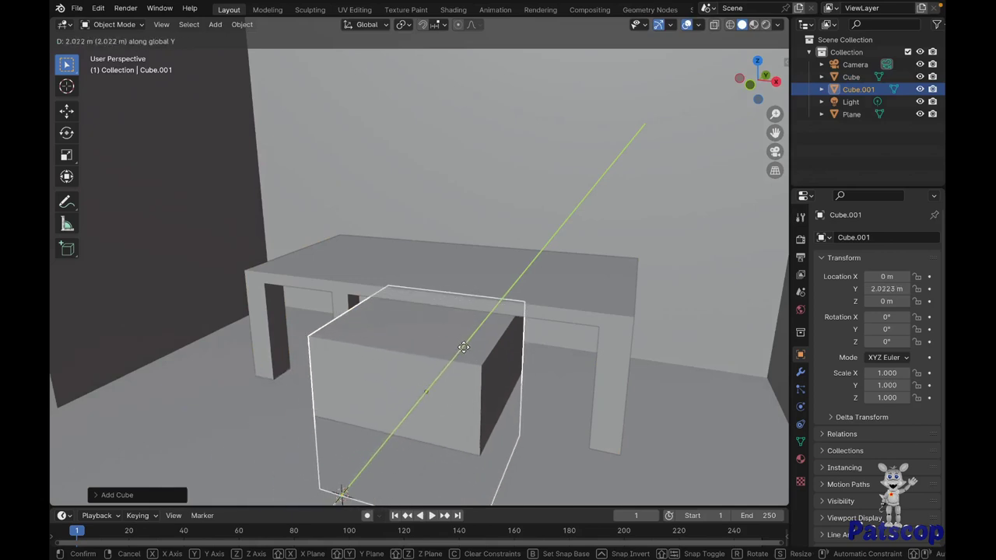
pyautogui.click(465, 350)
pyautogui.press('g')
pyautogui.press('z')
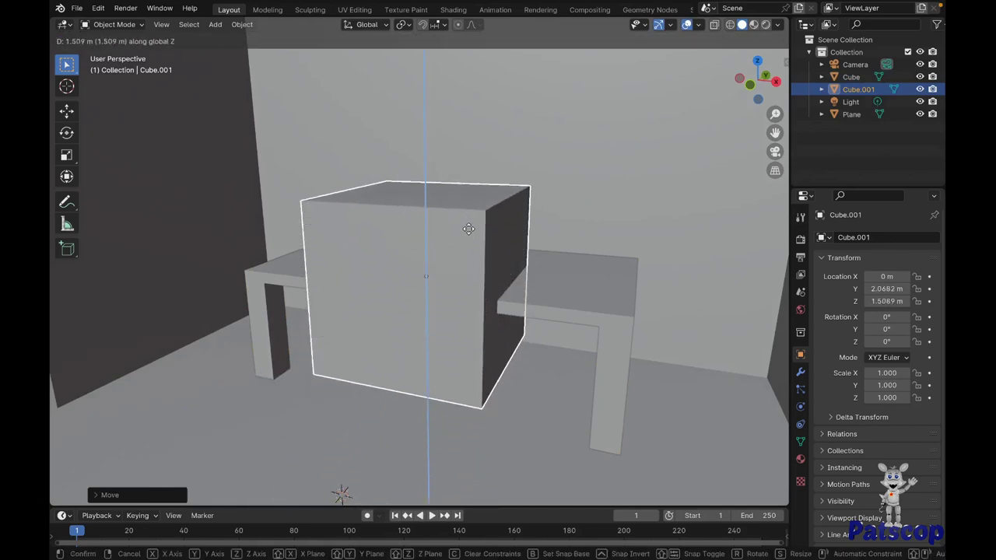
pyautogui.click(469, 215)
# - Scale the cube to 0.285 and lower it onto the tabletop
pyautogui.scroll(3, 469, 215)
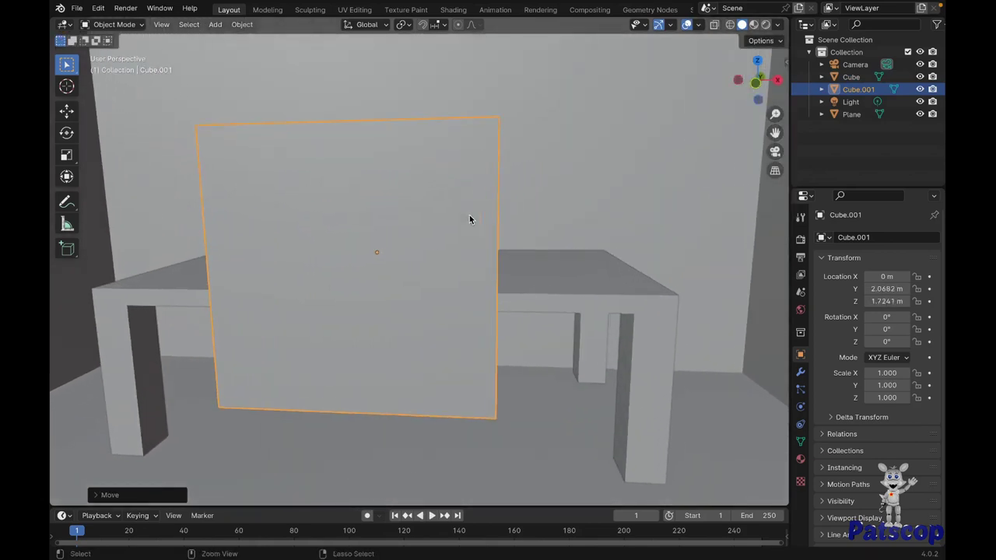
pyautogui.press('s')
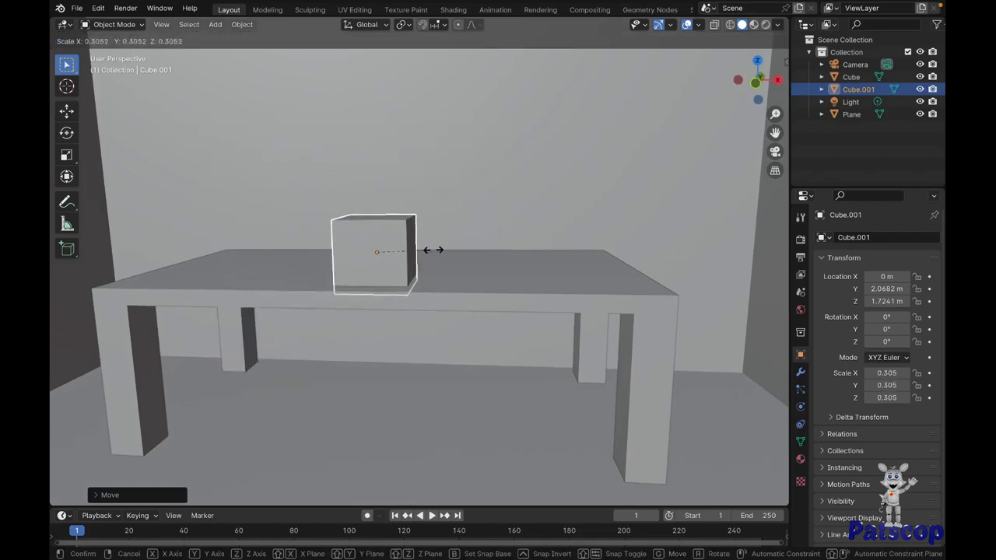
pyautogui.click(430, 250)
pyautogui.scroll(1, 429, 250)
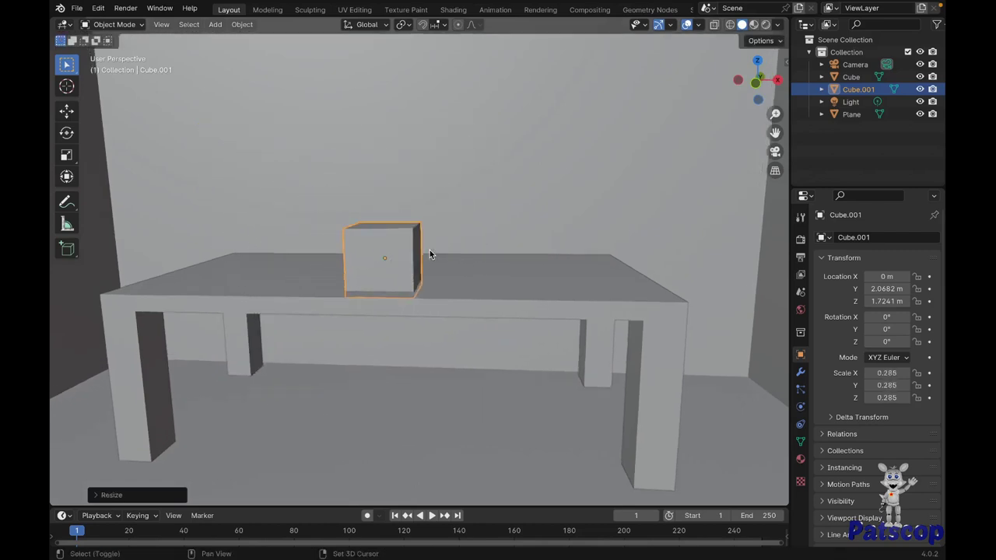
pyautogui.scroll(2, 430, 249)
pyautogui.scroll(2, 430, 250)
pyautogui.scroll(1, 429, 250)
pyautogui.press('g')
pyautogui.press('z')
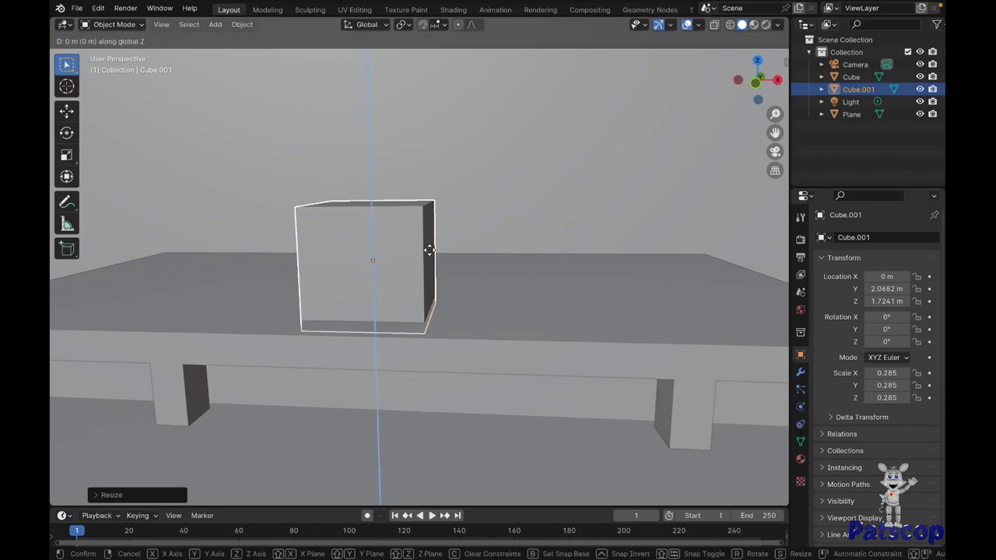
pyautogui.click(431, 244)
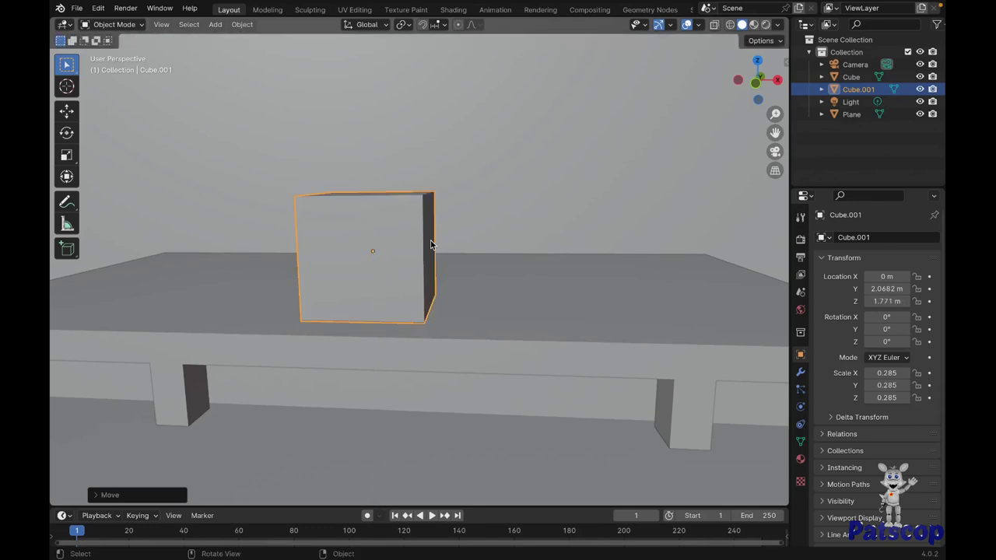
# - Refine the cube's scale to 0.281 and centre the view on it
pyautogui.moveTo(431, 244); pyautogui.dragTo(492, 281, button='middle')
pyautogui.press('s')
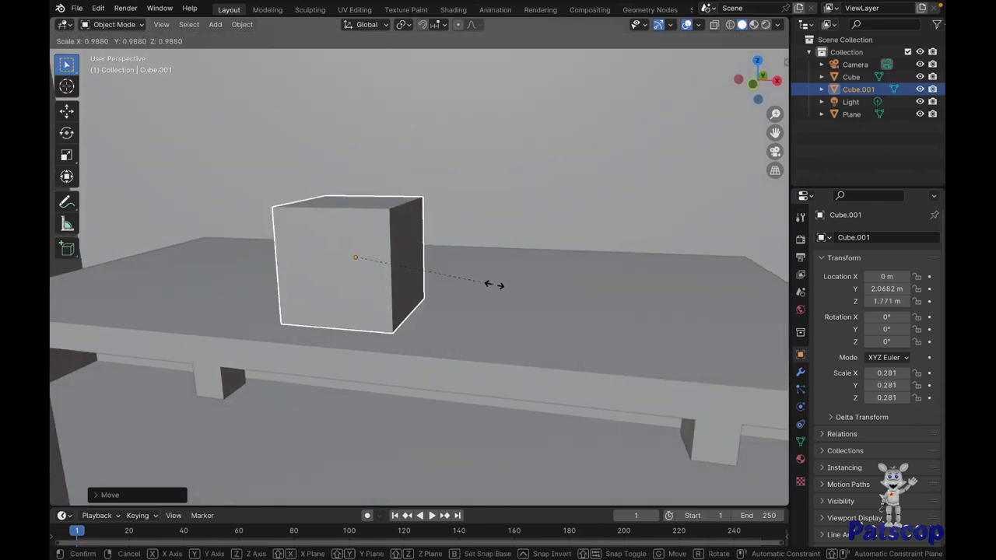
pyautogui.click(494, 284)
pyautogui.press('KP_Decimal')
# - Bevel the small cube's edges to 0.1 m width with 2 segments
pyautogui.press('Tab')
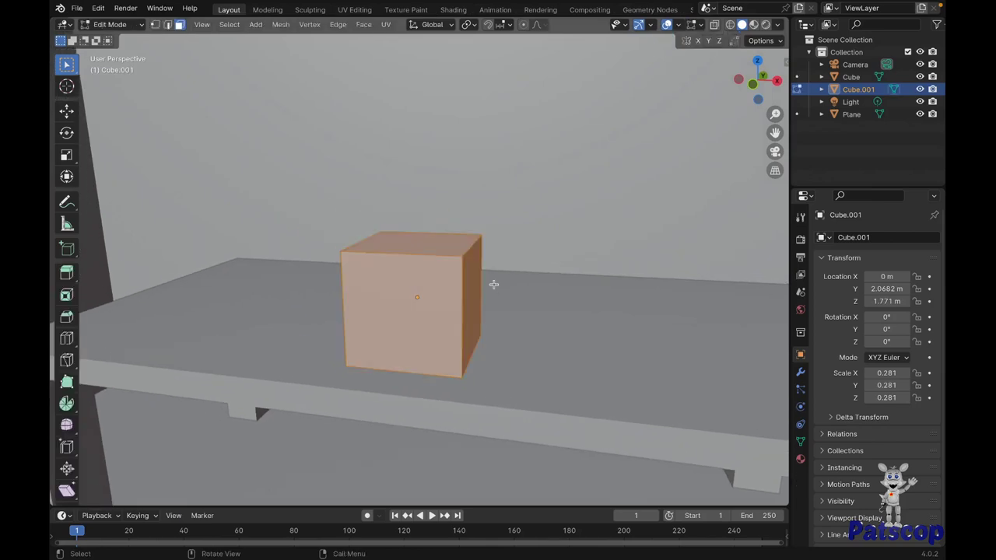
pyautogui.click(493, 284)
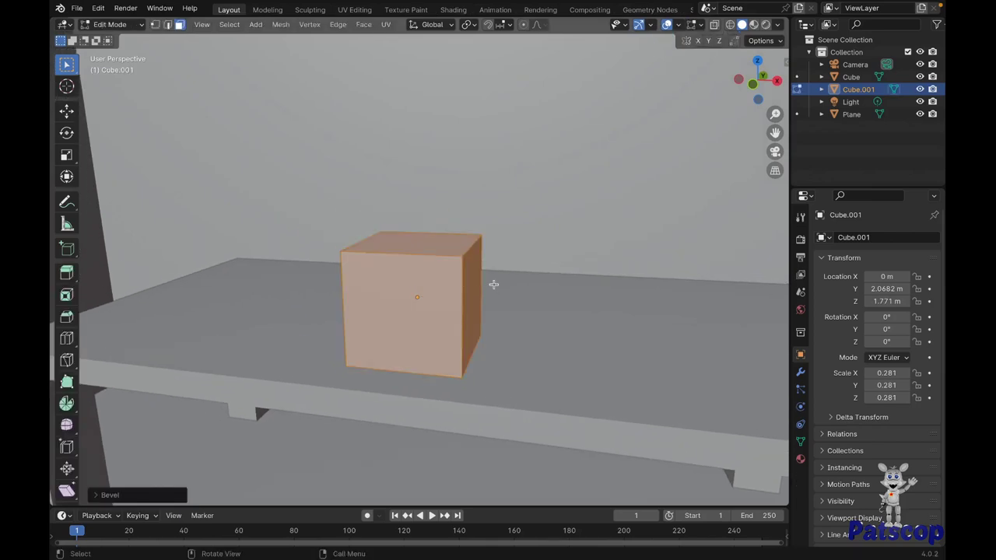
pyautogui.click(140, 495)
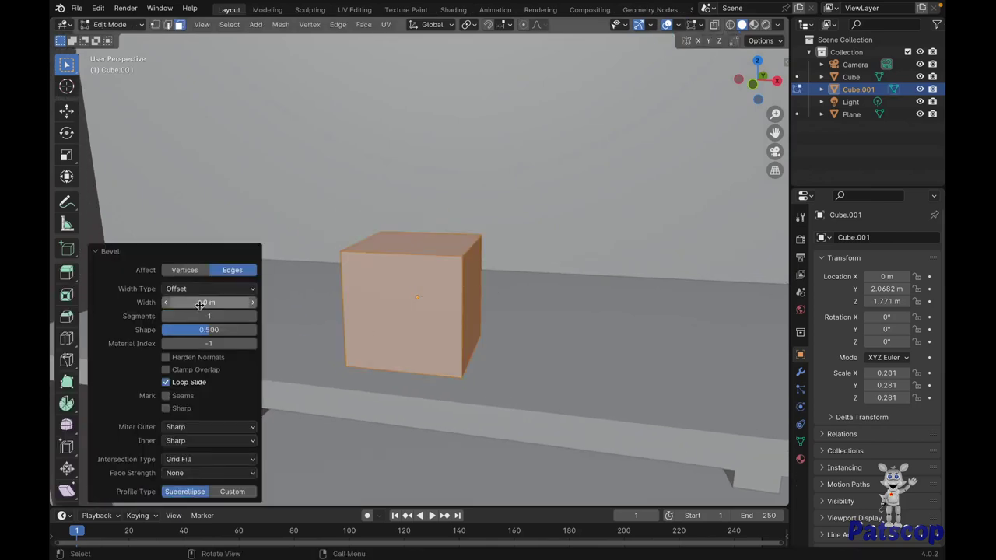
pyautogui.write('01')
pyautogui.press('Return')
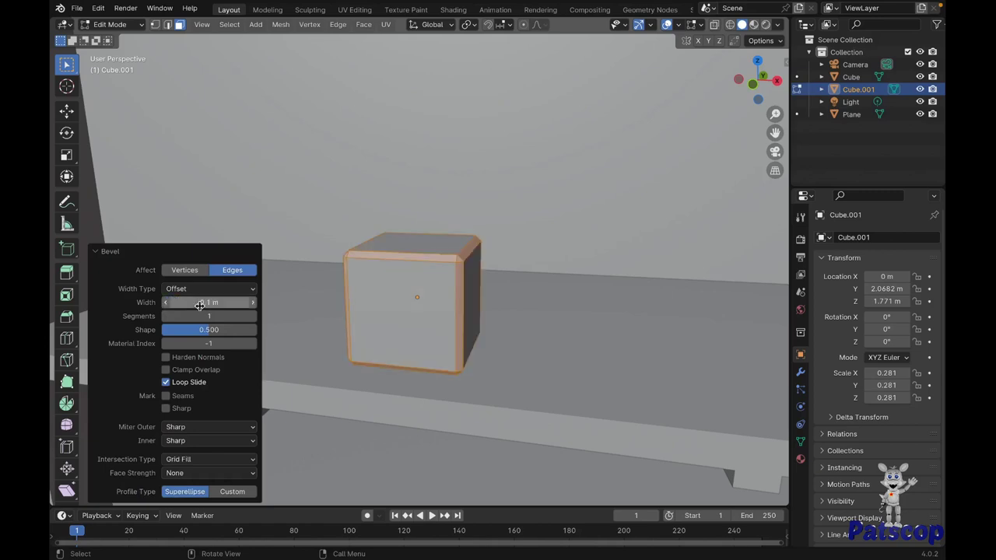
pyautogui.click(253, 316)
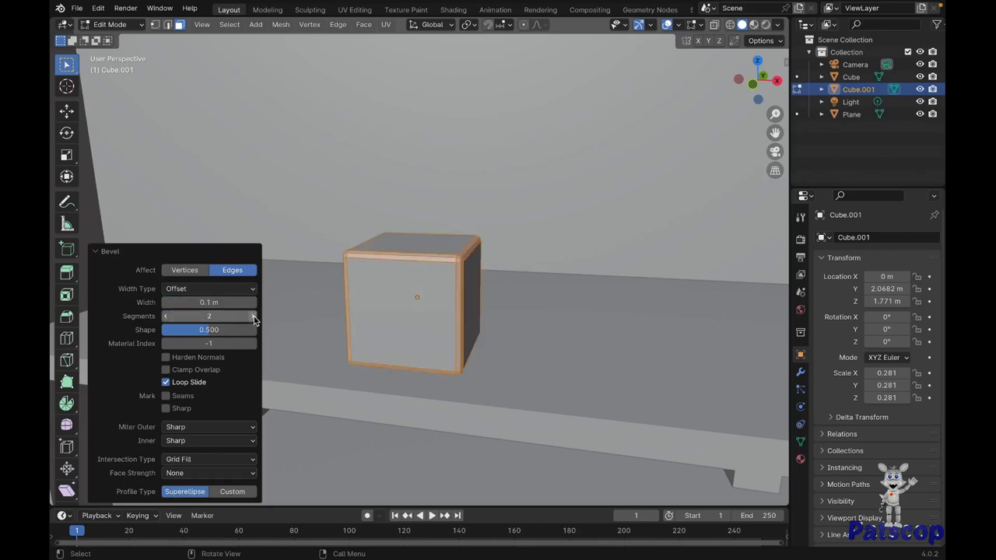
# - Inset the cube's front face and recess it along Y
pyautogui.click(442, 319)
pyautogui.press('i')
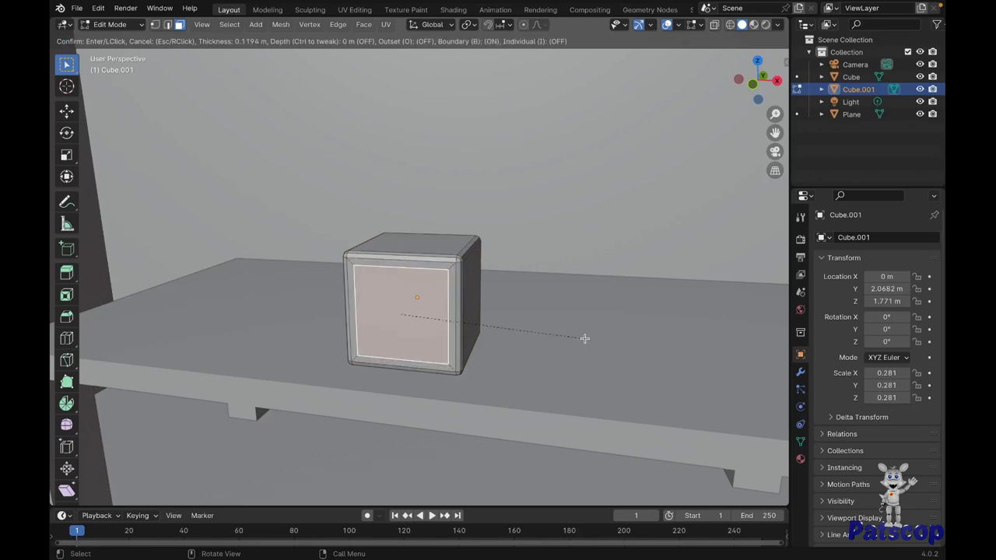
pyautogui.click(583, 338)
pyautogui.press('g')
pyautogui.press('y')
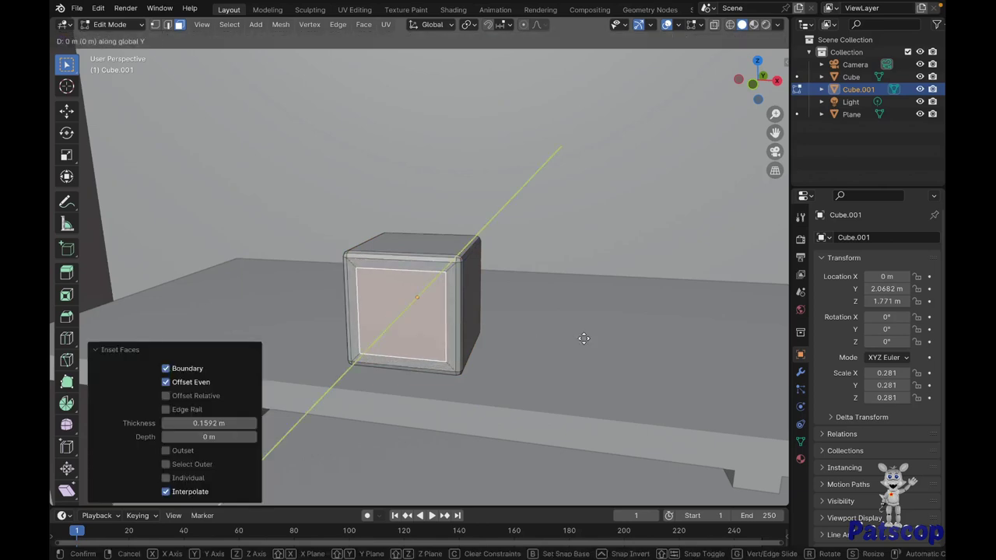
pyautogui.click(585, 335)
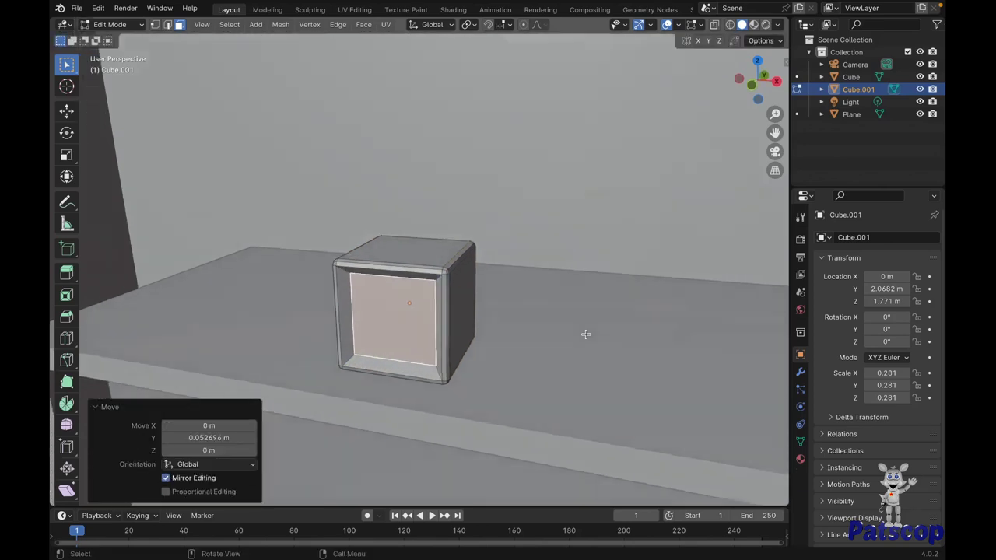
# - Inset the right face, extrude it outward and scale it to 0.688 as a raised panel
pyautogui.moveTo(585, 335); pyautogui.dragTo(579, 335, button='middle')
pyautogui.click(427, 307)
pyautogui.moveTo(420, 305); pyautogui.dragTo(421, 308, button='middle')
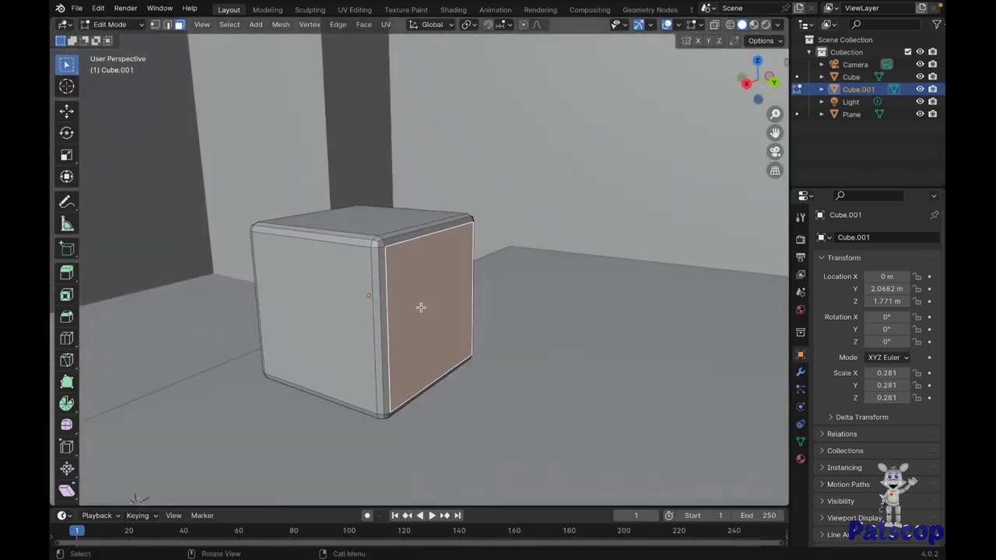
pyautogui.press('i')
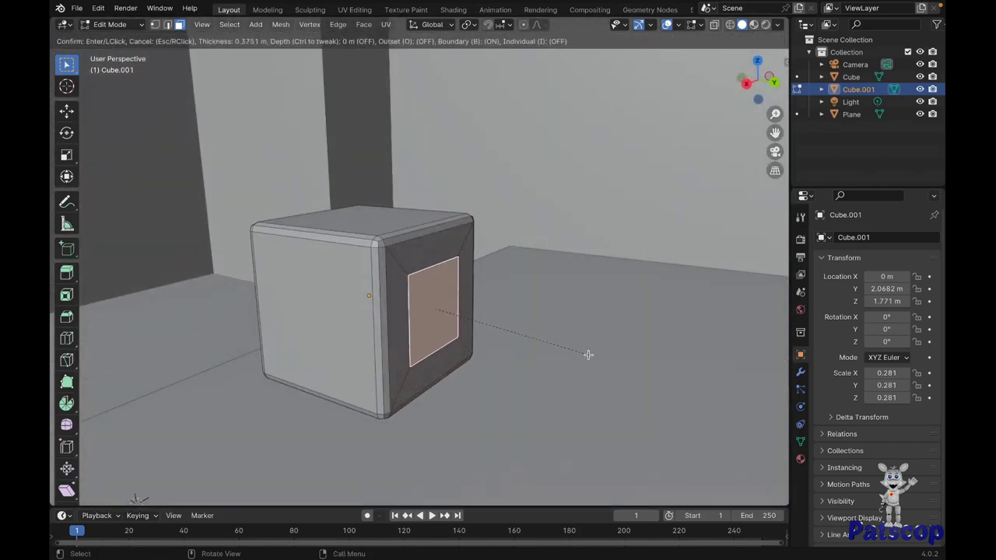
pyautogui.click(587, 355)
pyautogui.press('e')
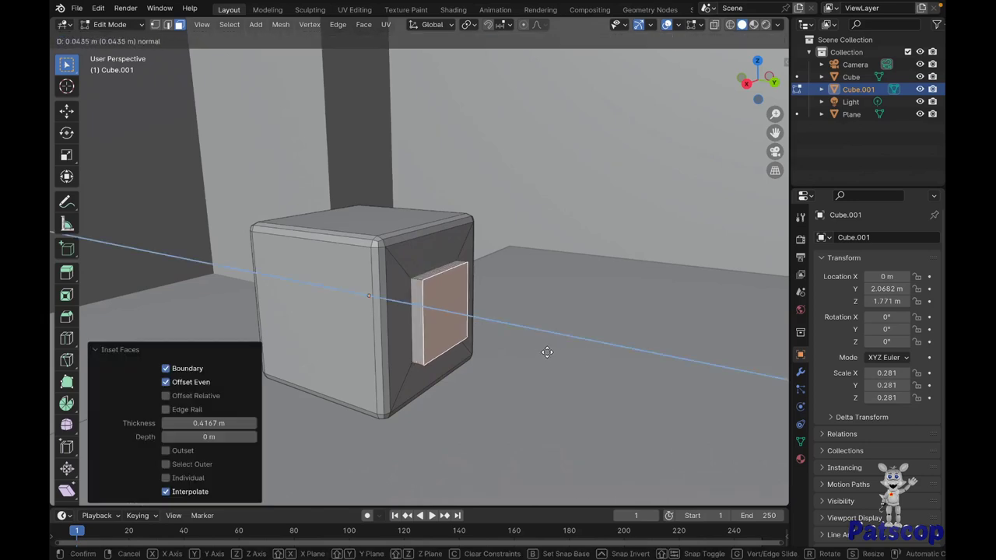
pyautogui.click(561, 358)
pyautogui.press('s')
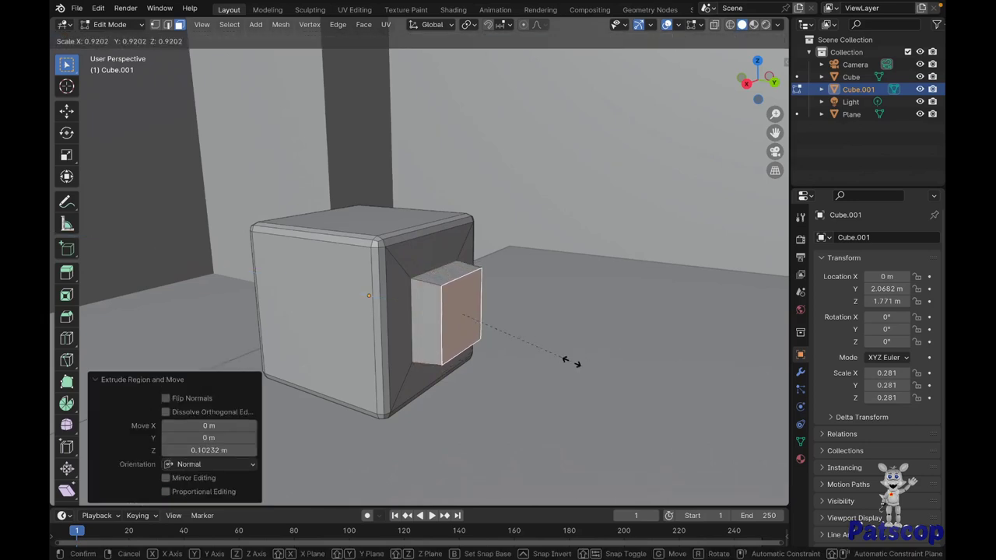
pyautogui.click(539, 360)
# - Bevel the raised panel's inner side edges 0.04 m, then deselect everything
pyautogui.hscroll(5, 538, 361)
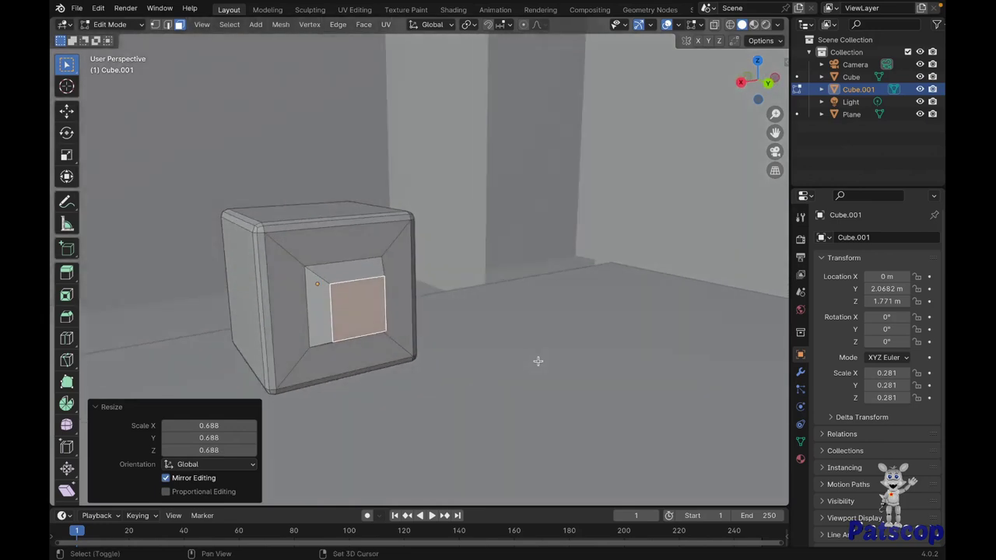
pyautogui.hscroll(5, 538, 361)
pyautogui.hscroll(2, 538, 361)
pyautogui.press('c')
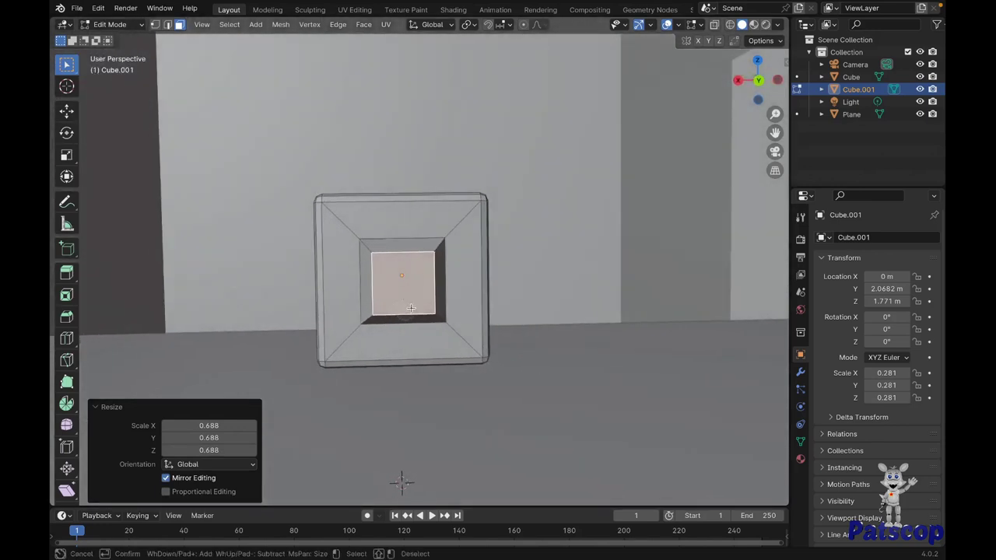
pyautogui.click(425, 305)
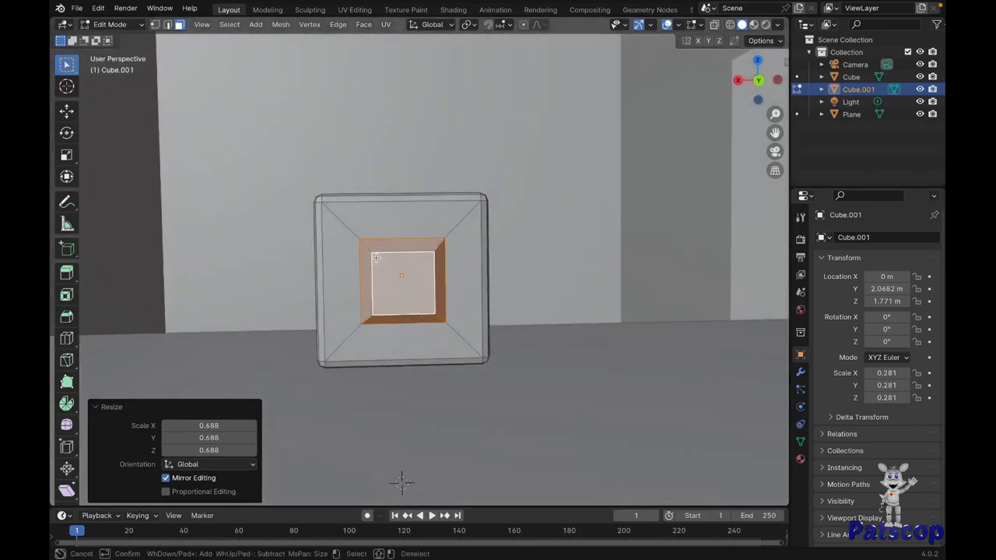
pyautogui.press('Escape')
pyautogui.hotkey('ctrl', 'b')
pyautogui.click(347, 380)
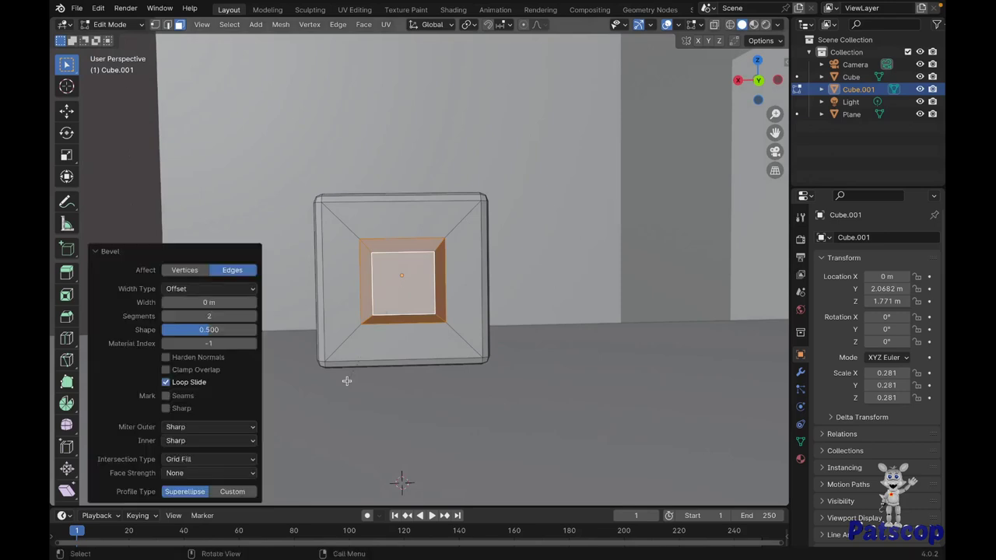
pyautogui.click(254, 304)
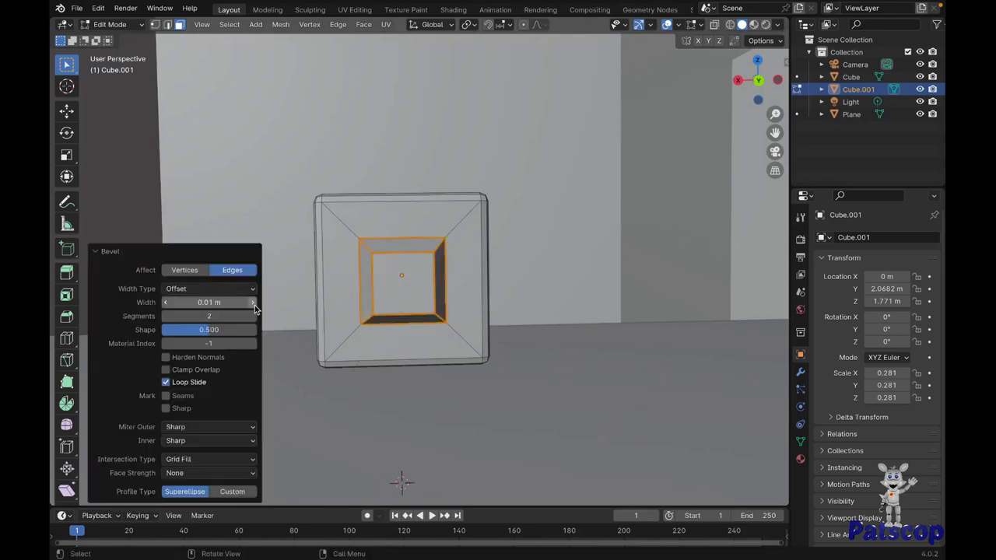
pyautogui.click(254, 303)
pyautogui.moveTo(489, 337); pyautogui.dragTo(489, 337, button='middle')
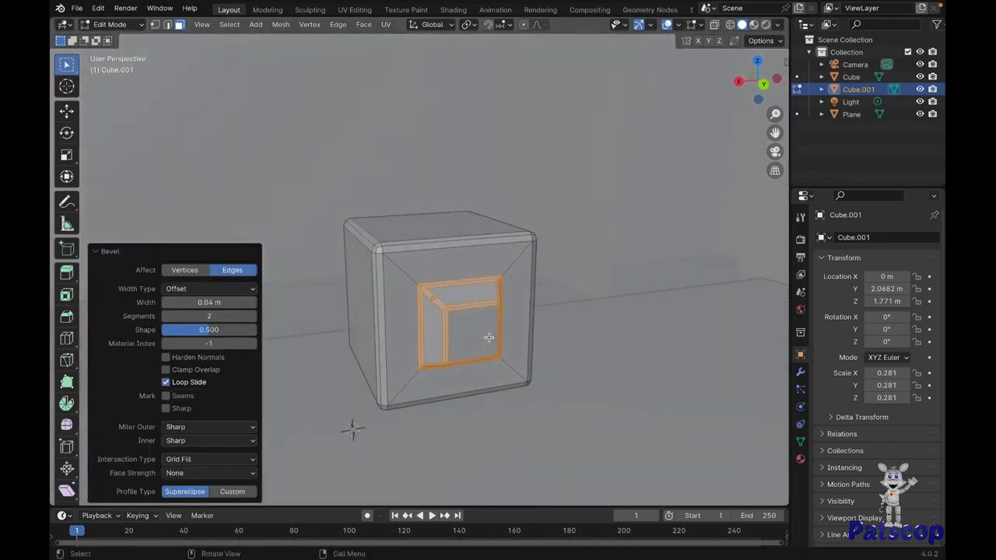
pyautogui.click(589, 278)
# - Return to Object Mode and shade the bevelled cube smooth
pyautogui.press('Tab')
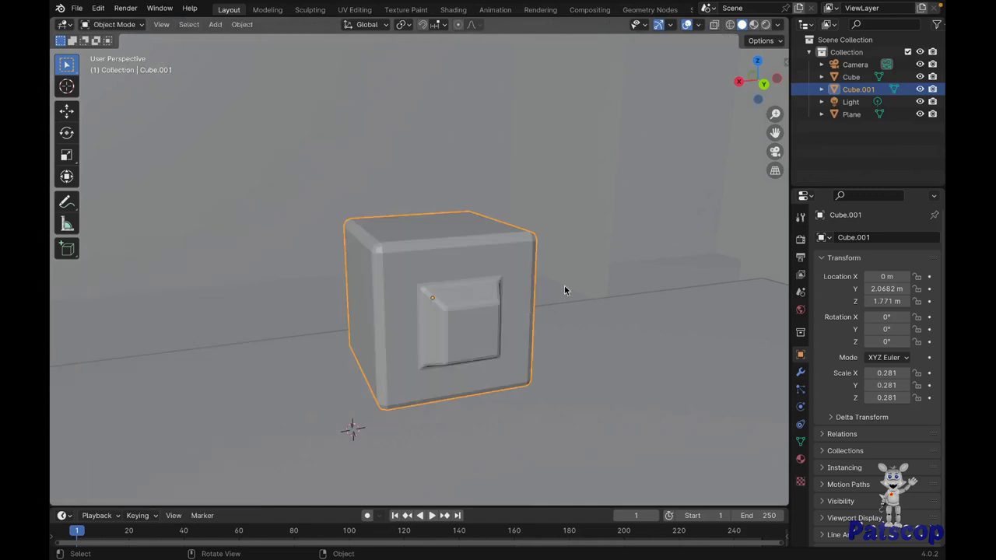
pyautogui.rightClick(590, 272)
pyautogui.click(585, 285)
pyautogui.moveTo(584, 286); pyautogui.dragTo(586, 289, button='middle')
# - Add a cylinder with 16 vertices
pyautogui.hotkey('shift', 'a')
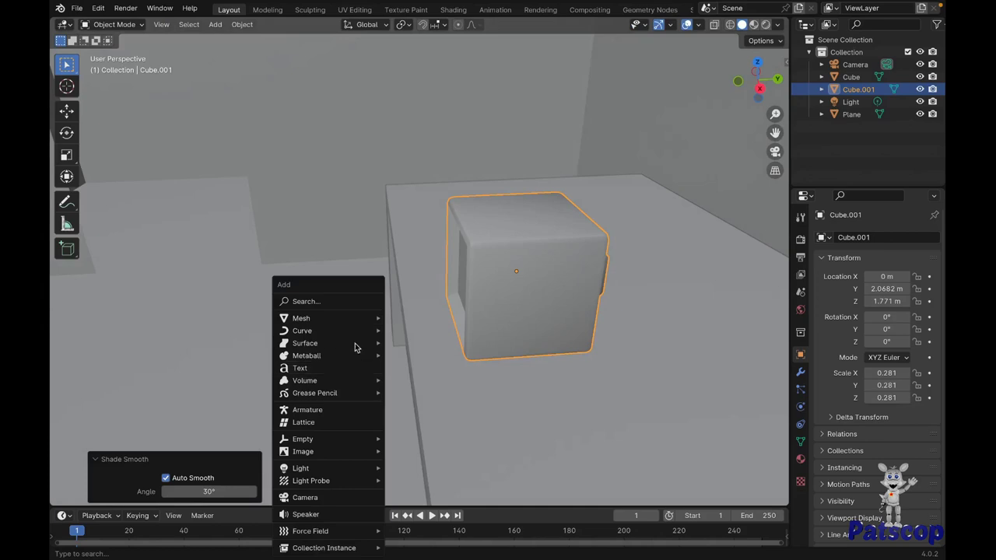
pyautogui.moveTo(326, 318)
pyautogui.click(447, 377)
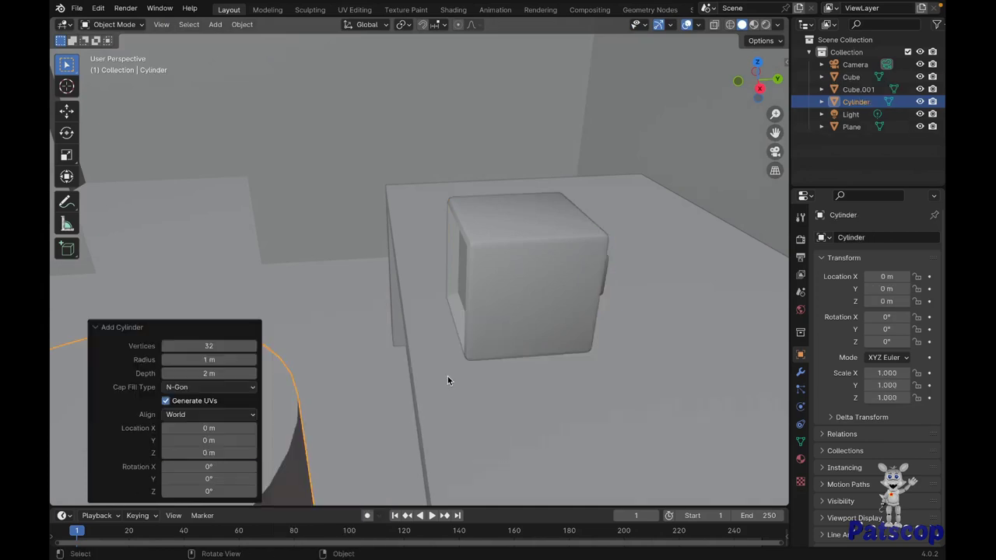
pyautogui.click(208, 346)
pyautogui.write('6')
pyautogui.press('Return')
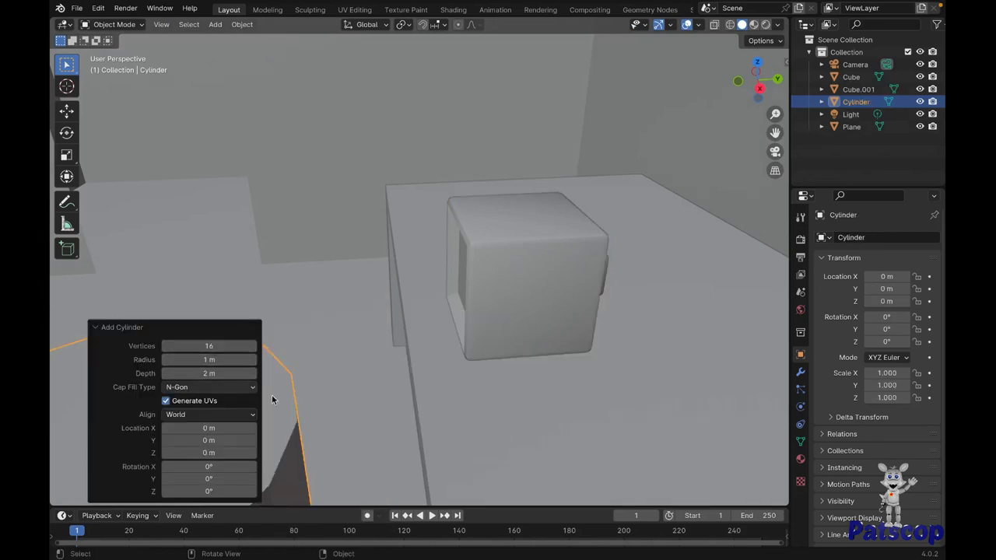
# - Move the cylinder along Y, then raise it toward table height
pyautogui.press('g')
pyautogui.press('y')
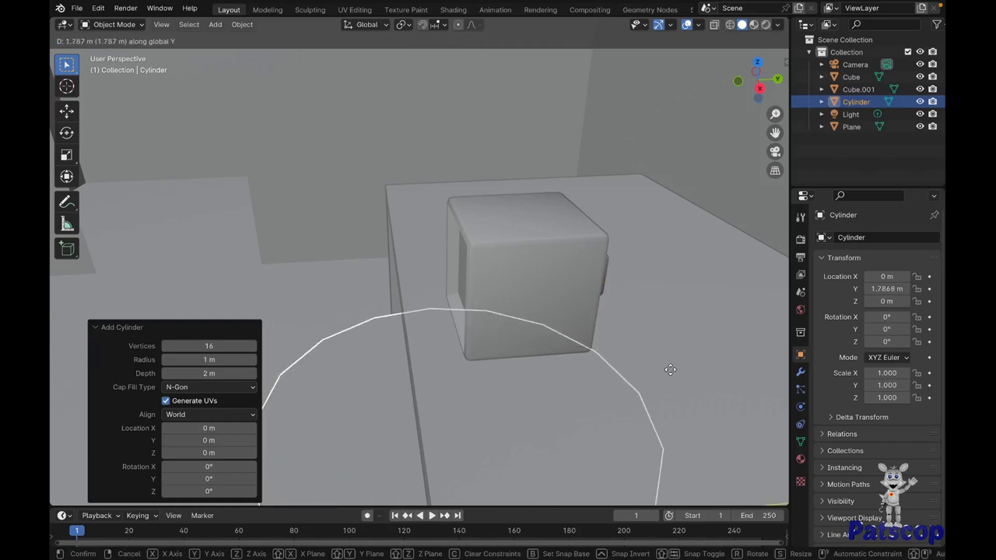
pyautogui.click(713, 366)
pyautogui.press('g')
pyautogui.press('z')
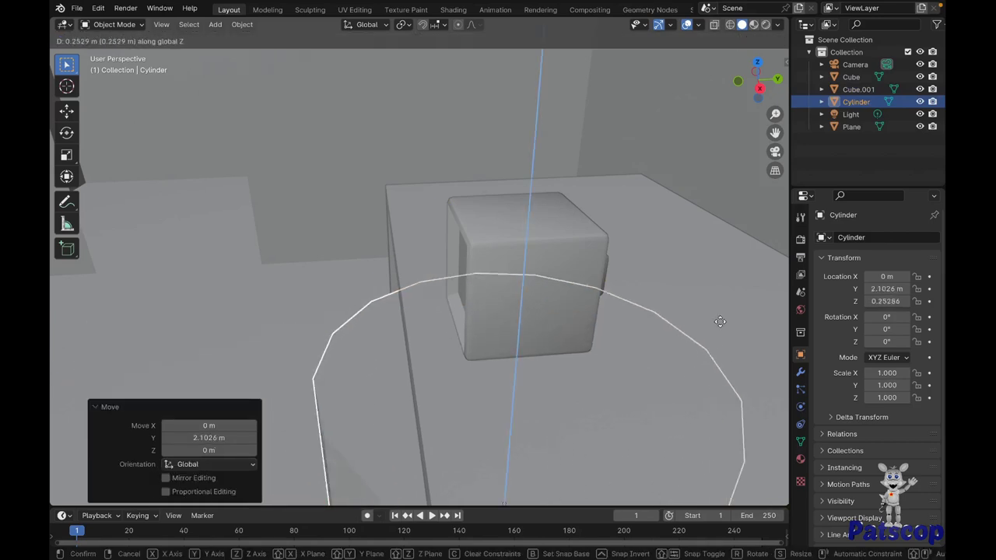
pyautogui.click(719, 156)
# - Scale the cylinder down to cup size
pyautogui.moveTo(718, 155); pyautogui.dragTo(641, 221, button='middle')
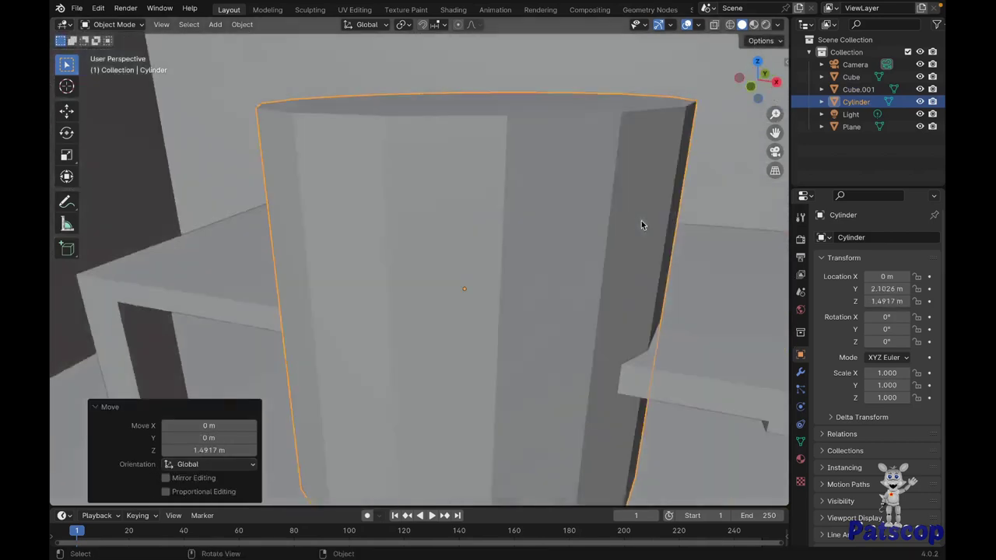
pyautogui.scroll(-2, 641, 225)
pyautogui.scroll(-2, 641, 225)
pyautogui.scroll(-2, 641, 225)
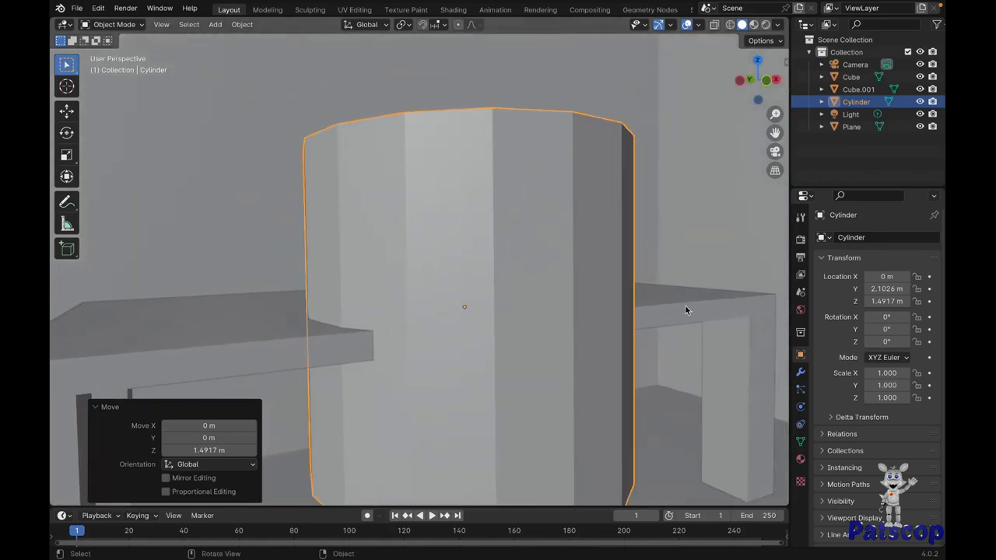
pyautogui.press('s')
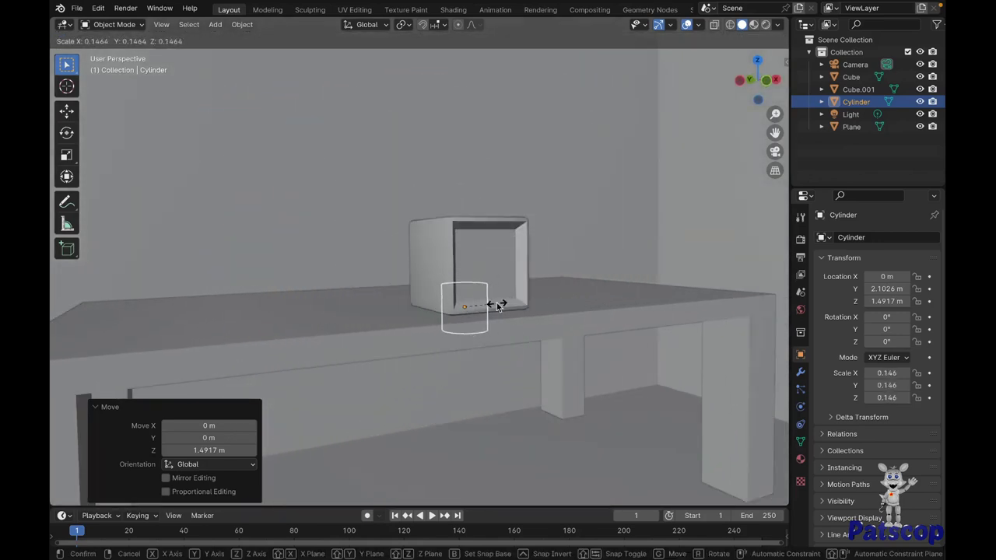
pyautogui.click(502, 307)
# - Place the cylinder left of the monitor, resting on the tabletop
pyautogui.moveTo(503, 307); pyautogui.dragTo(497, 303, button='middle')
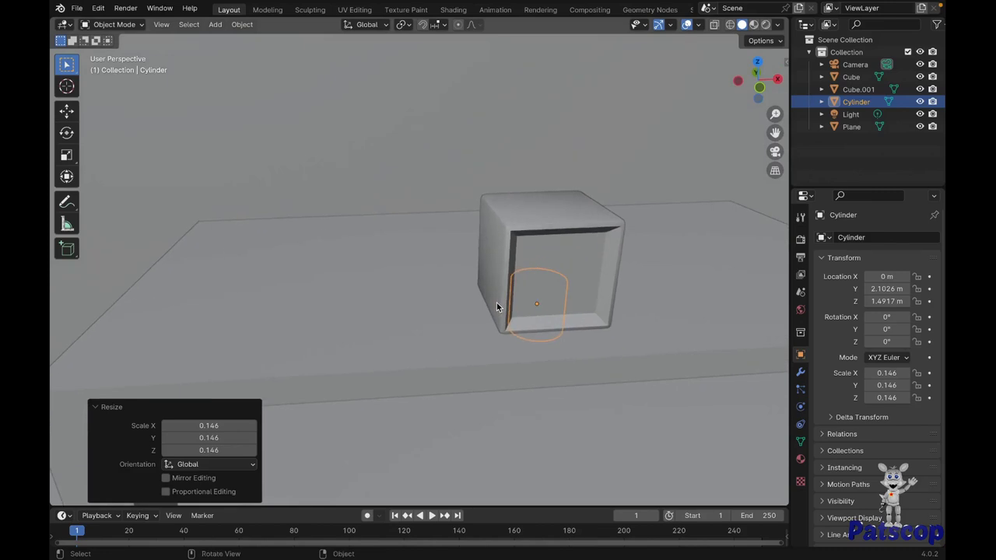
pyautogui.press('g')
pyautogui.press('x')
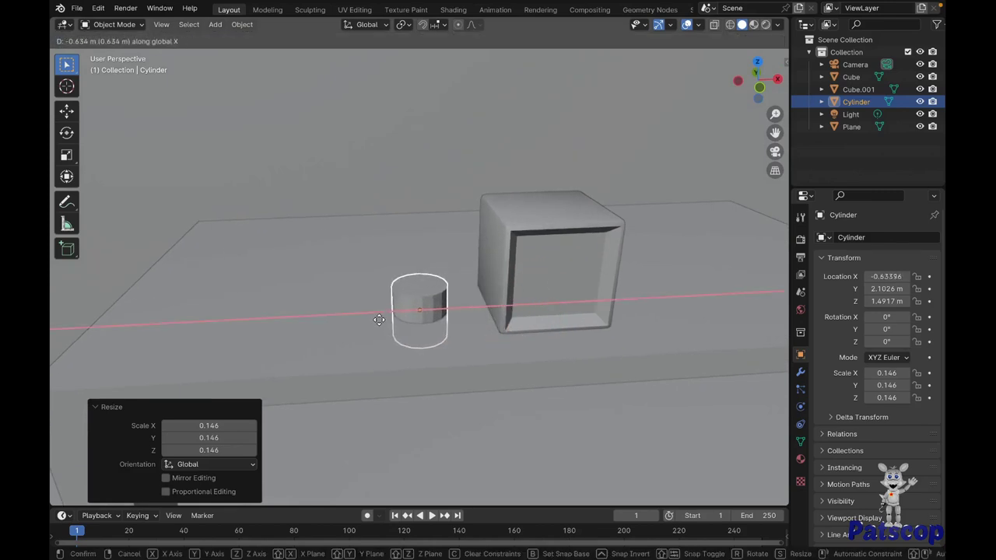
pyautogui.click(370, 320)
pyautogui.moveTo(369, 320); pyautogui.dragTo(451, 321, button='middle')
pyautogui.press('g')
pyautogui.press('z')
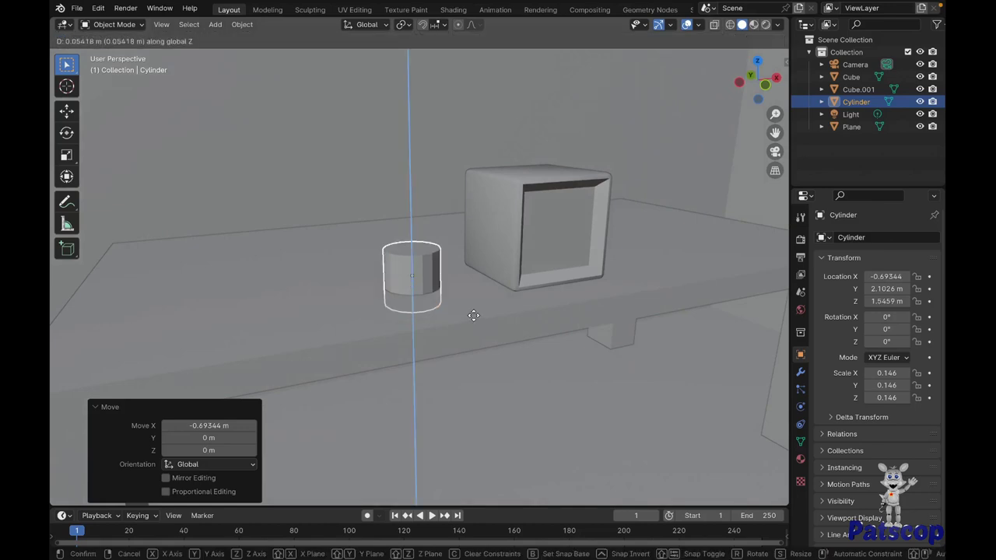
pyautogui.click(475, 302)
# - Make the cylinder slimmer while keeping its height, reaching 0.089 × 0.089 × 0.146
pyautogui.moveTo(476, 299); pyautogui.dragTo(476, 299, button='middle')
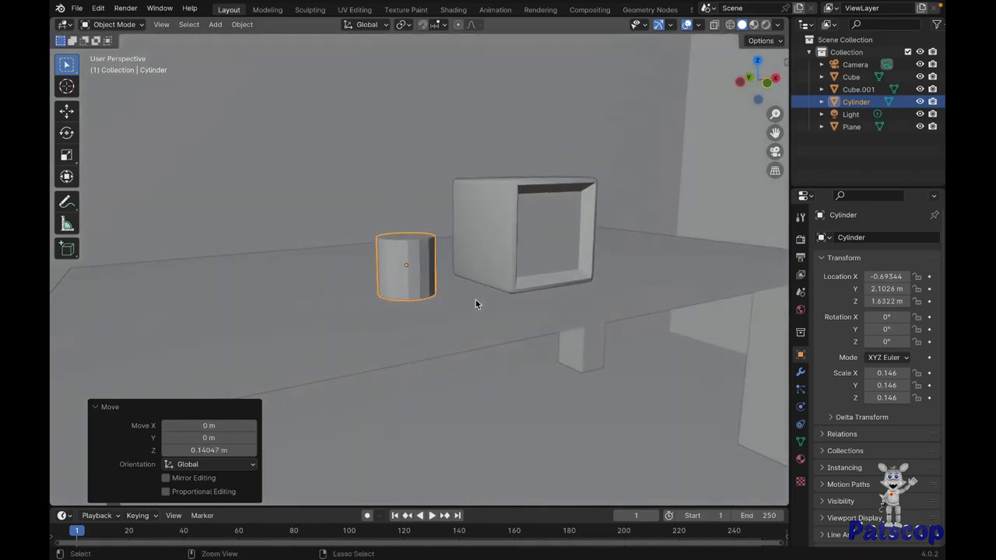
pyautogui.scroll(2, 475, 300)
pyautogui.press('s')
pyautogui.hotkey('shift', 'z')
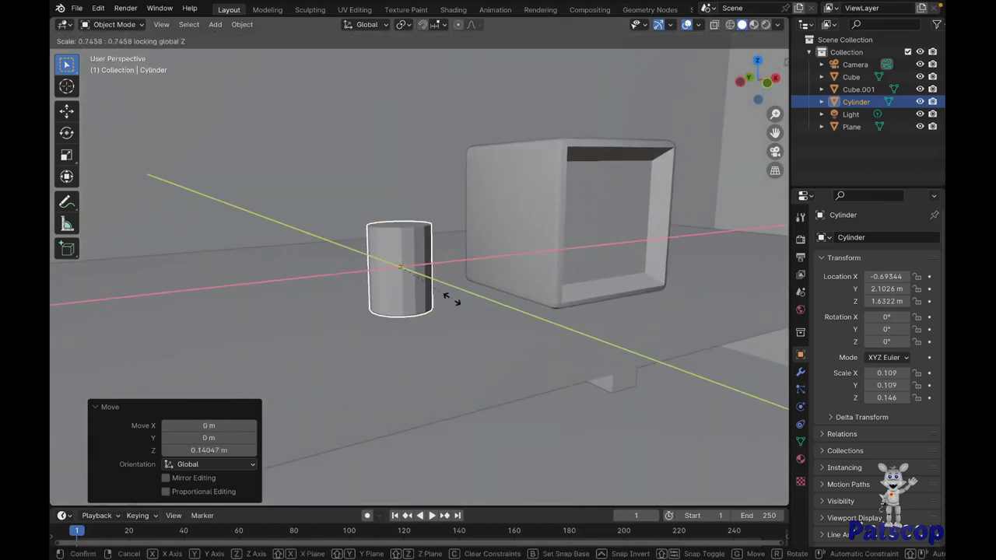
pyautogui.click(438, 299)
pyautogui.moveTo(438, 299); pyautogui.dragTo(438, 299, button='middle')
pyautogui.scroll(2, 438, 300)
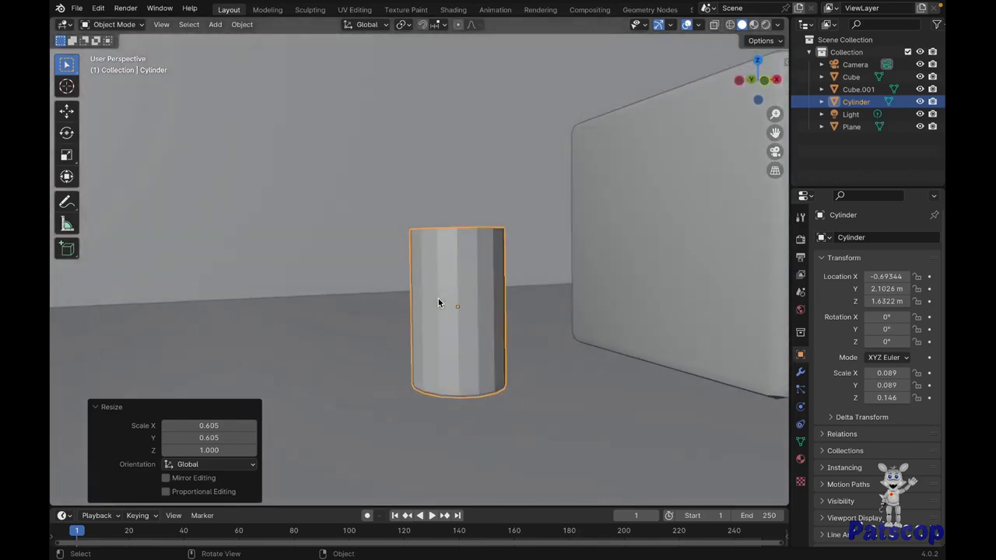
# - Scale the cylinder's bottom face down to taper it into a cup
pyautogui.press('g')
pyautogui.press('z')
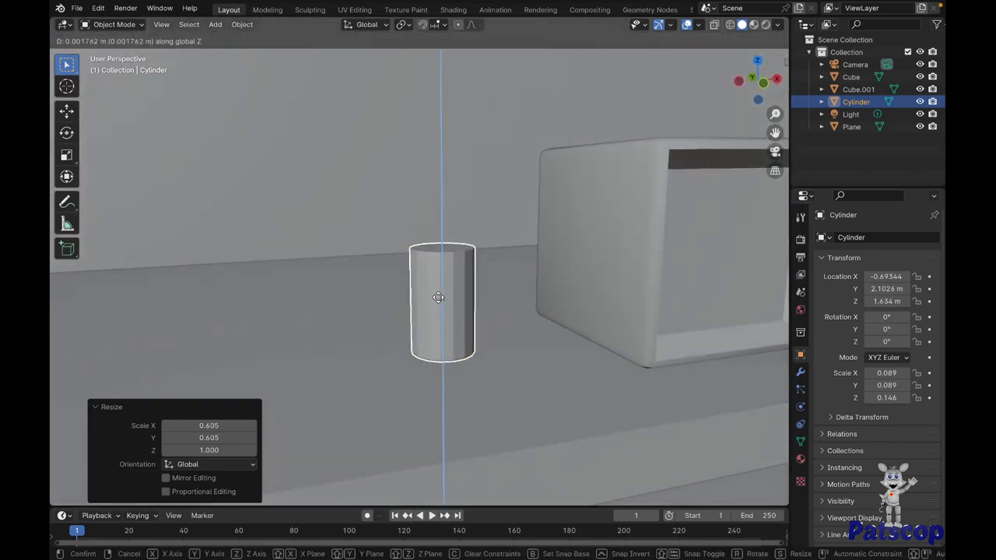
pyautogui.press('Escape')
pyautogui.moveTo(470, 319); pyautogui.dragTo(470, 319, button='middle')
pyautogui.press('Tab')
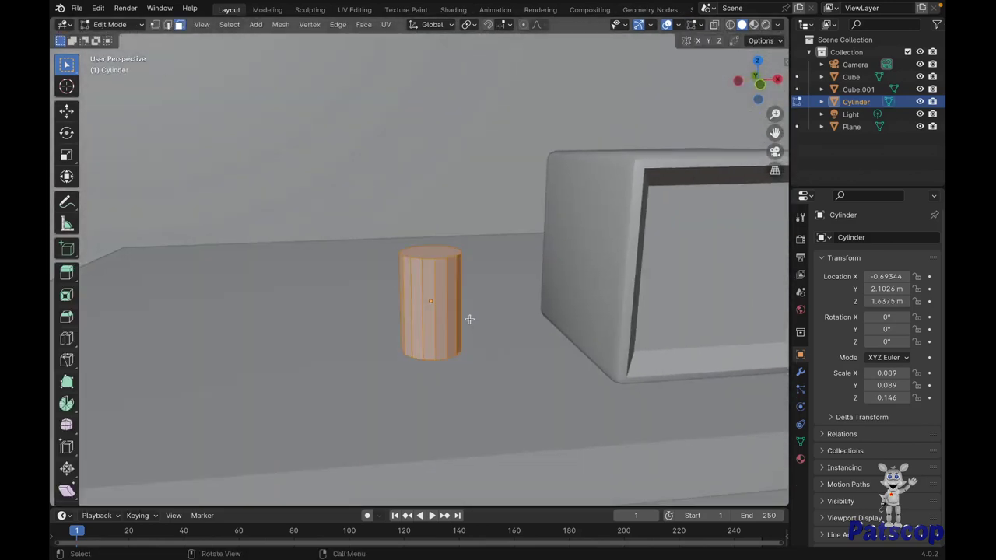
pyautogui.hotkey('shift', 'z')
pyautogui.click(433, 349)
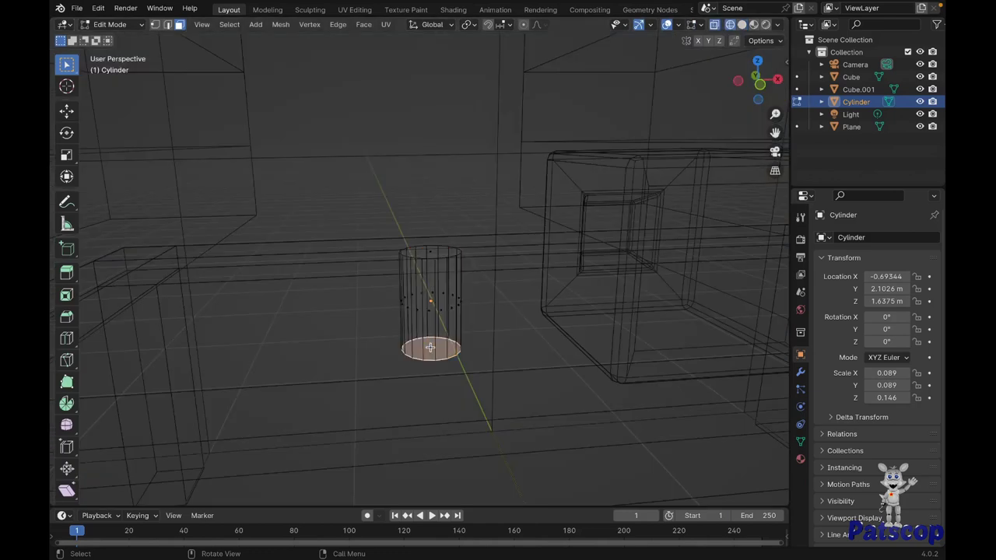
pyautogui.press('z')
pyautogui.press('6')
pyautogui.press('s')
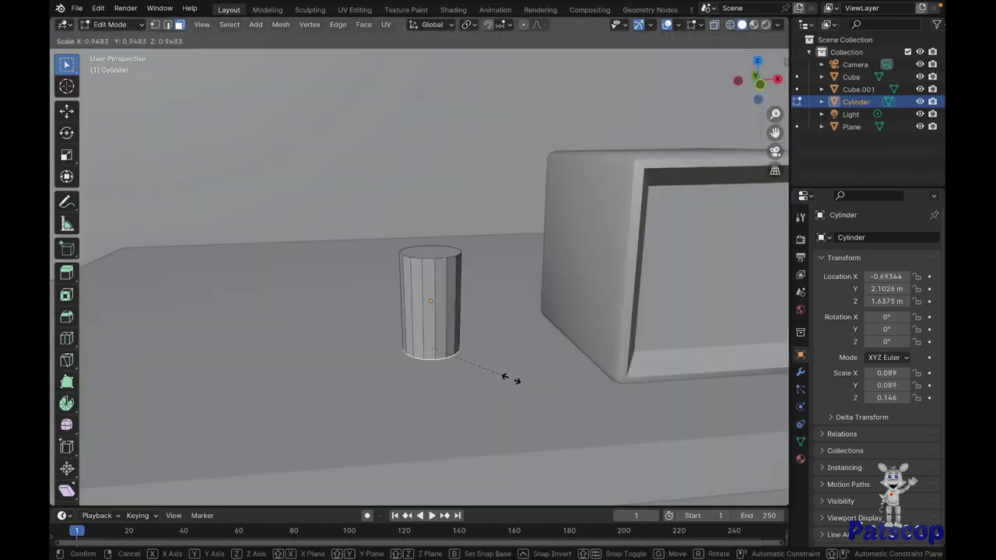
pyautogui.click(494, 379)
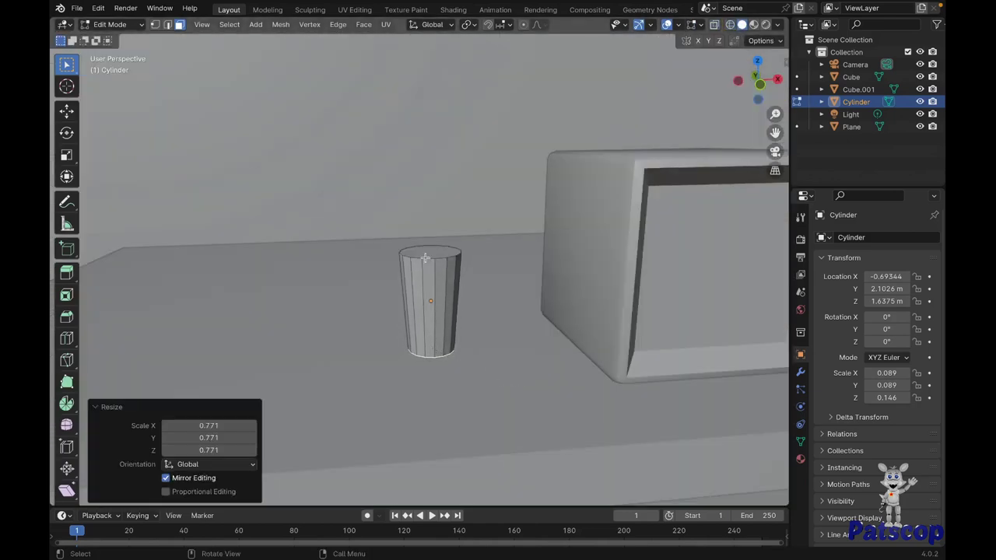
# - Extrude the cup's top face, widen it slightly and raise a thin lid rim
pyautogui.click(426, 255)
pyautogui.scroll(2, 426, 253)
pyautogui.scroll(2, 426, 253)
pyautogui.moveTo(426, 253); pyautogui.dragTo(459, 287, button='middle')
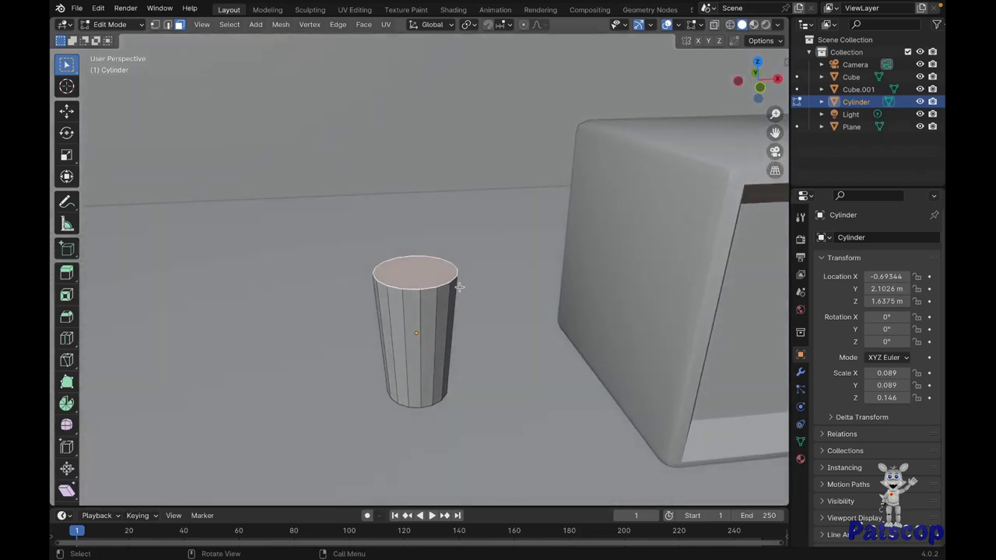
pyautogui.press('e')
pyautogui.rightClick(460, 288)
pyautogui.press('s')
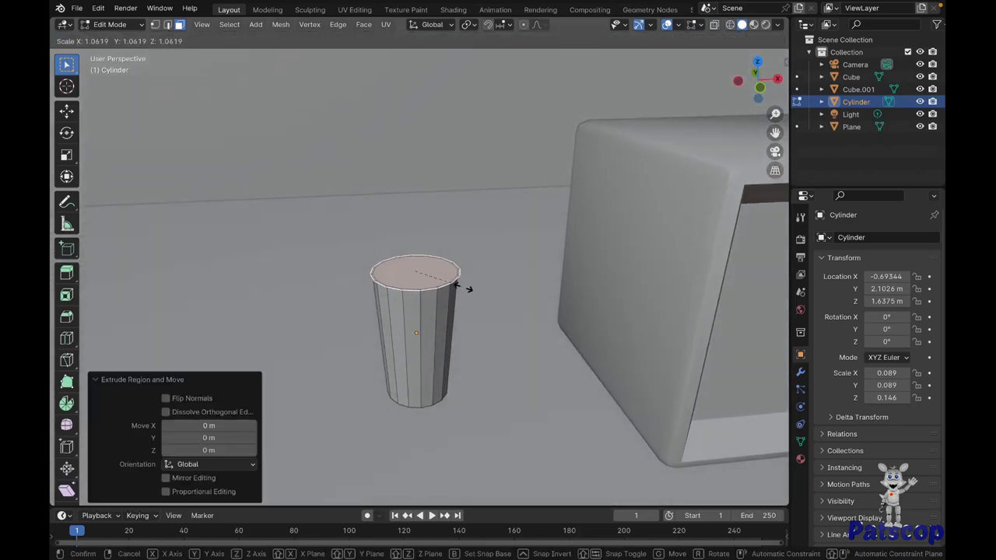
pyautogui.click(468, 287)
pyautogui.press('g')
pyautogui.press('z')
pyautogui.press('z')
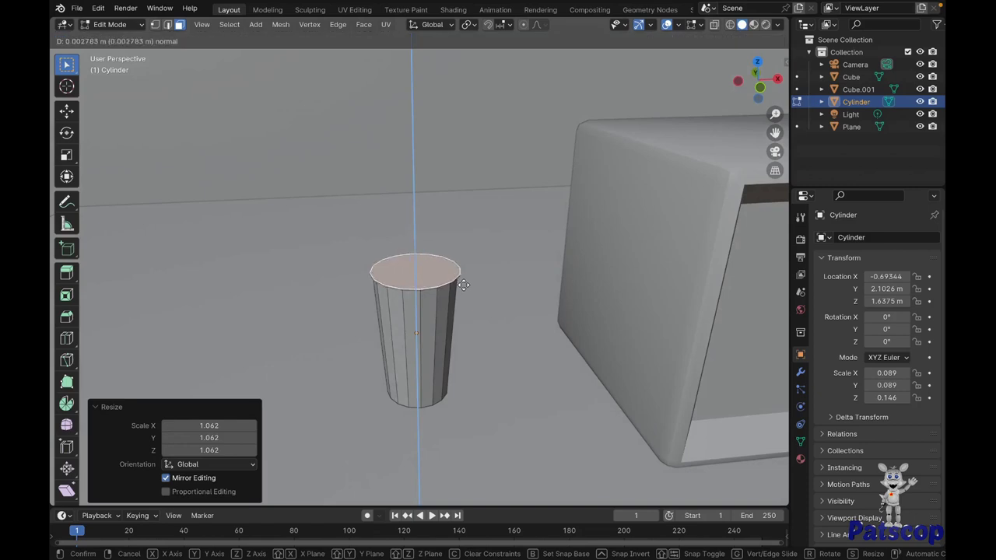
pyautogui.click(464, 283)
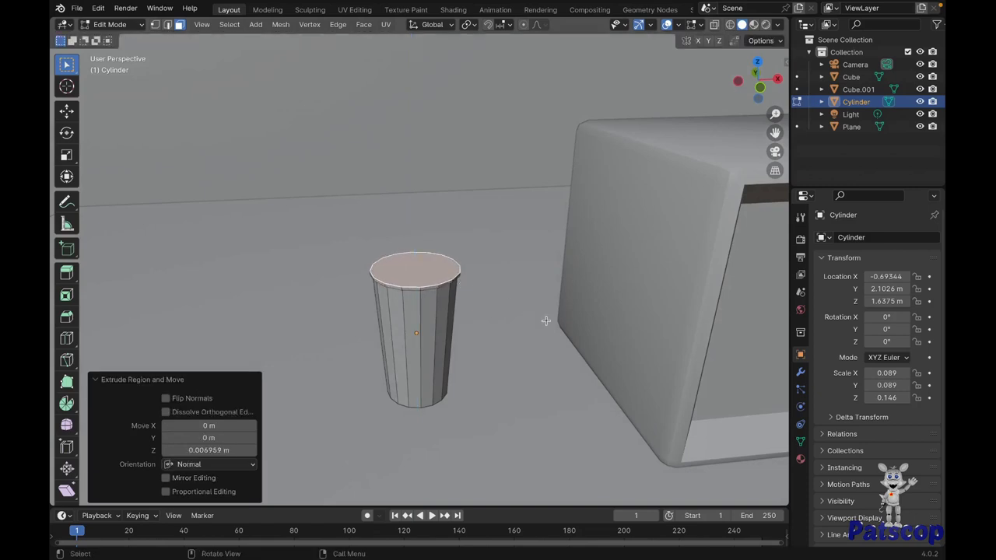
# - Inset a small circle on the lid and extrude it 0.135 m into a straw
pyautogui.press('i')
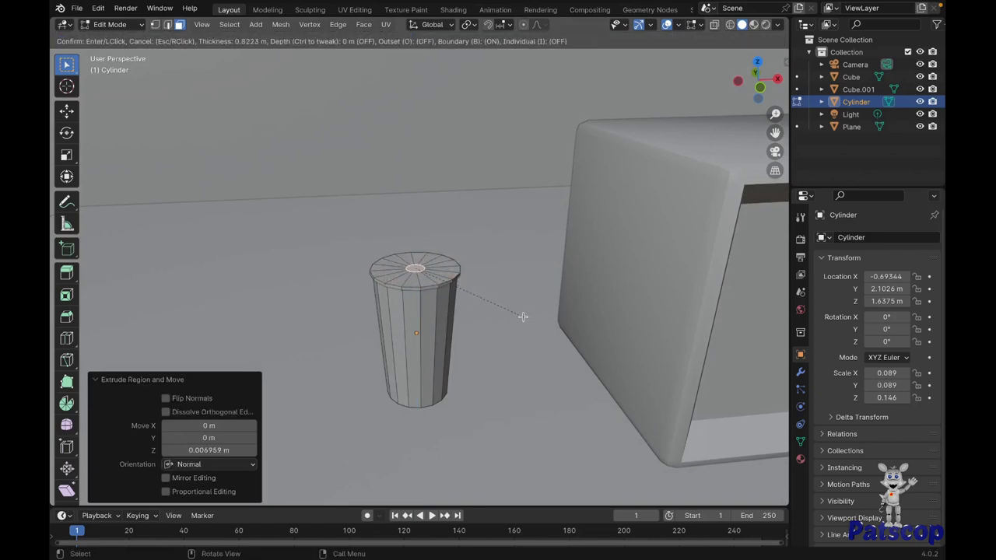
pyautogui.click(523, 316)
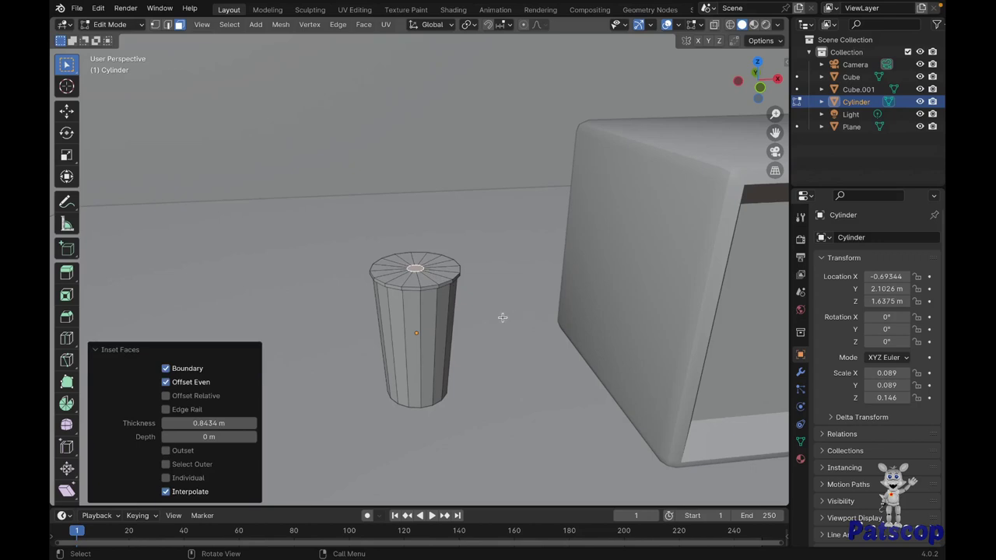
pyautogui.press('e')
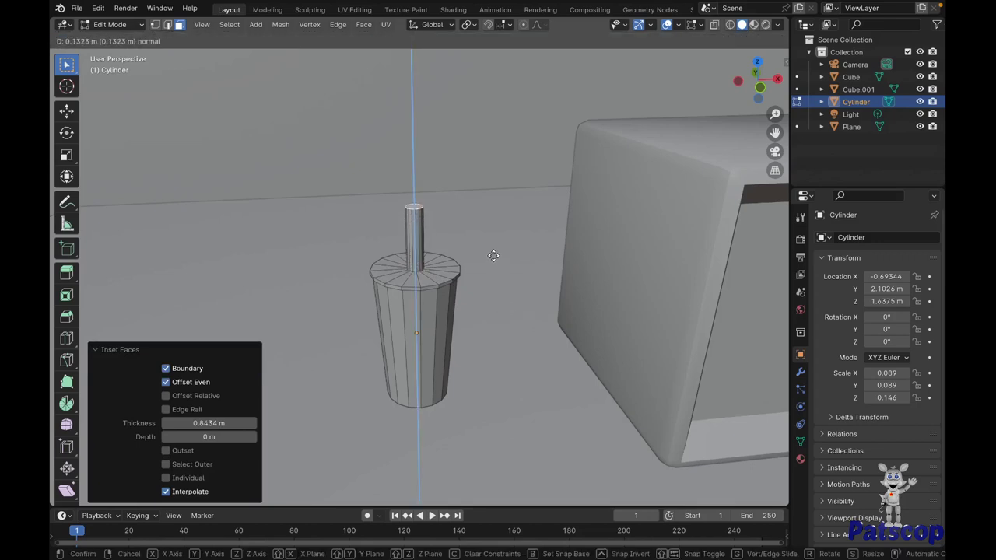
pyautogui.click(495, 255)
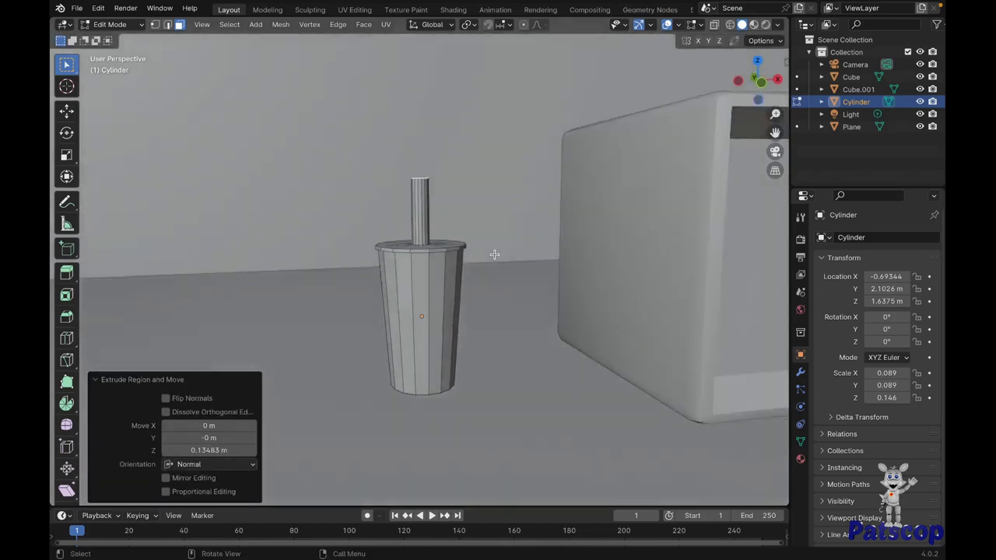
pyautogui.moveTo(495, 254); pyautogui.dragTo(495, 254, button='middle')
# - Return to Object Mode and apply auto smooth shading to the cup
pyautogui.press('Tab')
pyautogui.rightClick(495, 254)
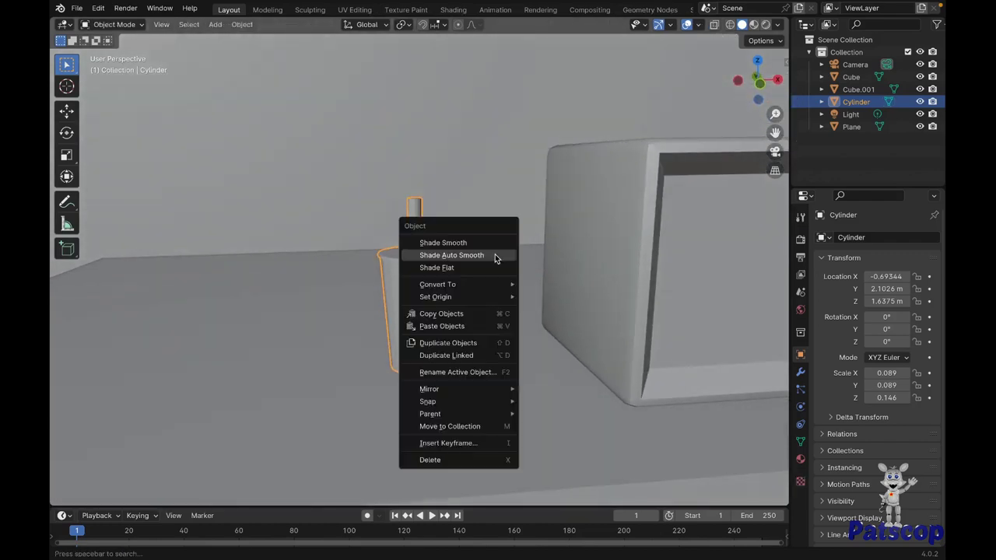
pyautogui.click(495, 254)
pyautogui.moveTo(495, 255); pyautogui.dragTo(495, 258, button='middle')
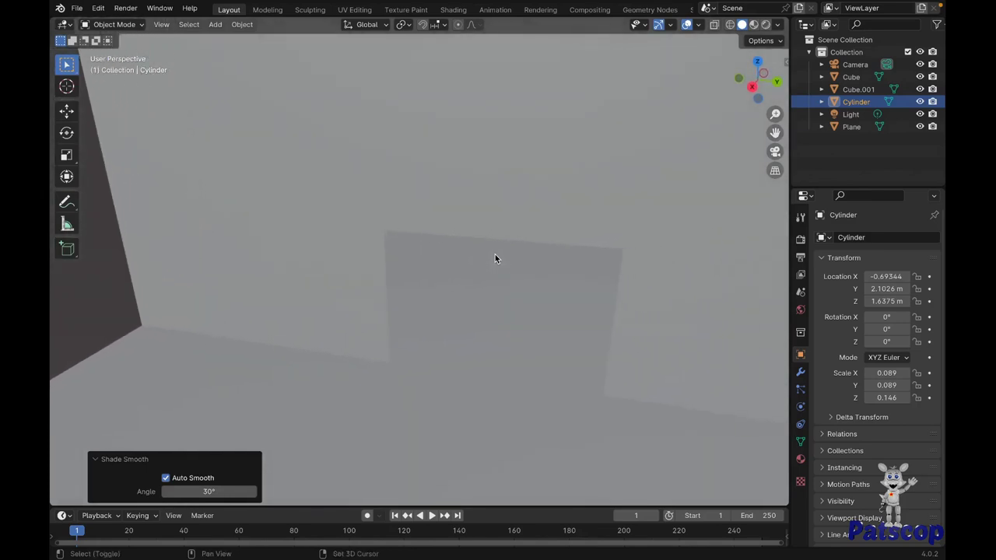
# - Add a new cube, Cube.002
pyautogui.hotkey('shift', 'a')
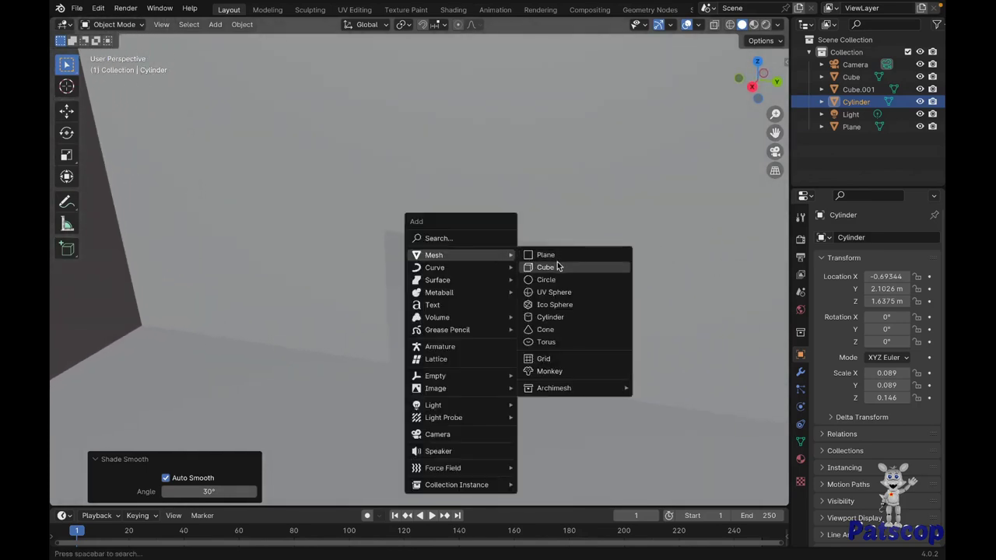
pyautogui.click(557, 266)
pyautogui.moveTo(459, 336); pyautogui.dragTo(459, 336, button='middle')
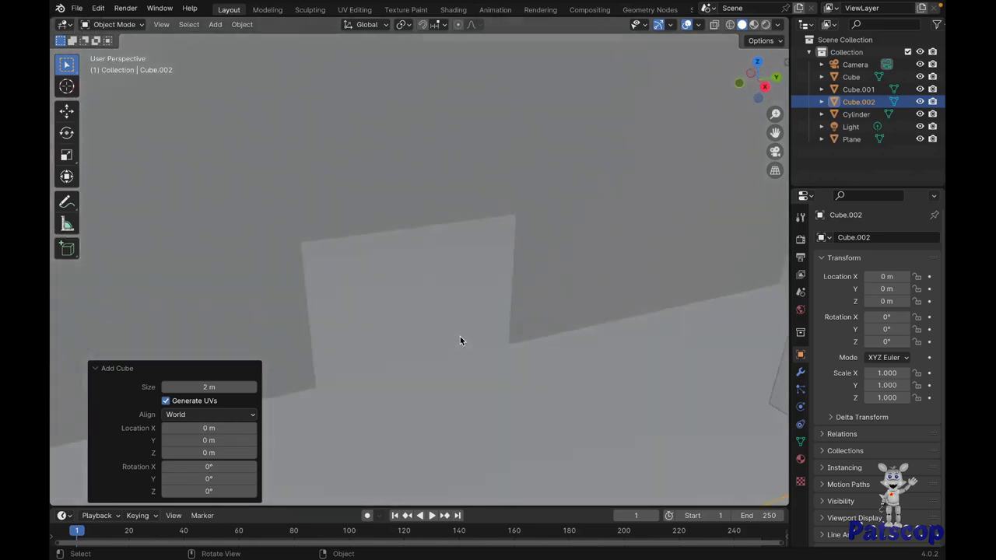
pyautogui.scroll(-5, 460, 340)
# - Move Cube.002 along X, Y and up Z toward the wall
pyautogui.press('g')
pyautogui.press('x')
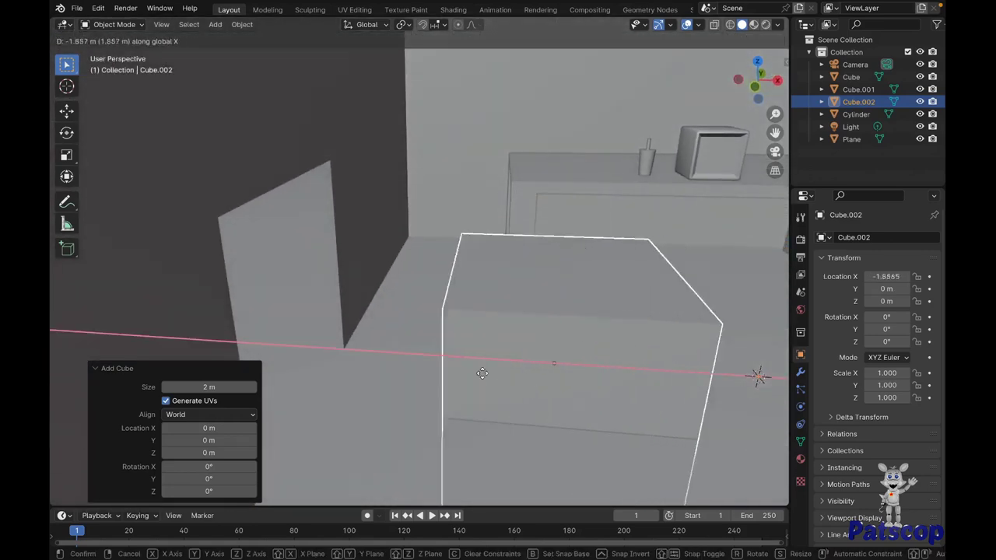
pyautogui.click(298, 340)
pyautogui.moveTo(298, 340); pyautogui.dragTo(298, 340, button='middle')
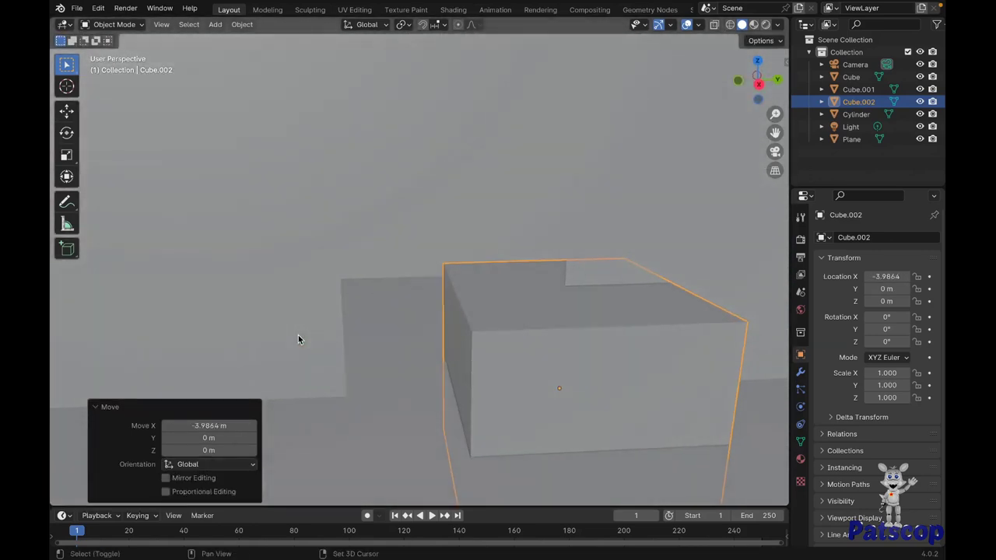
pyautogui.press('g')
pyautogui.press('y')
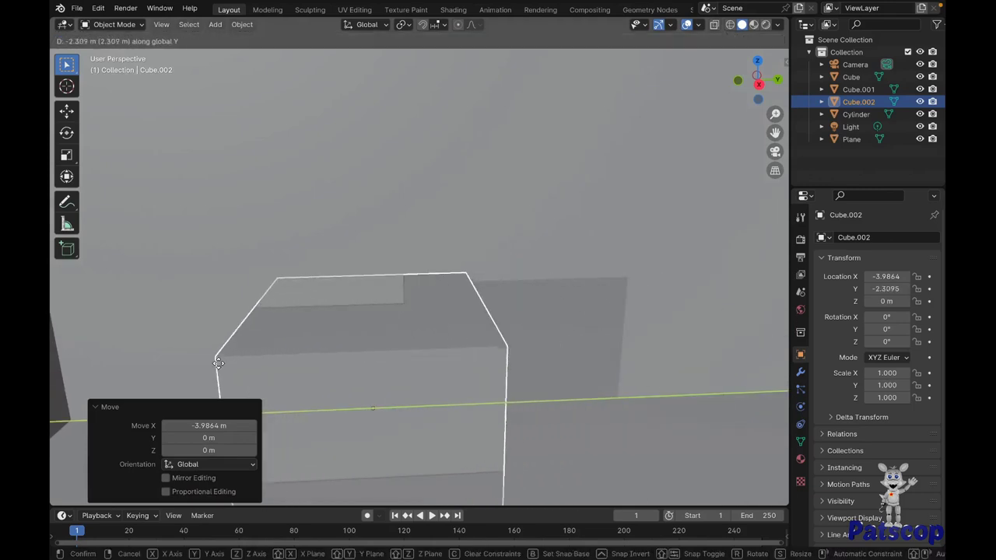
pyautogui.click(206, 363)
pyautogui.press('g')
pyautogui.press('z')
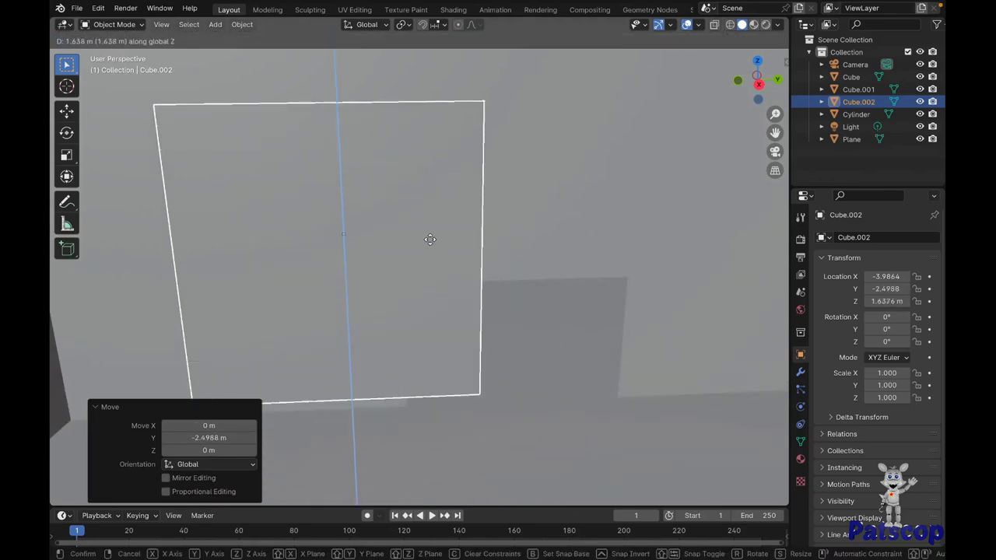
pyautogui.click(429, 231)
# - Scale Cube.002 to 0.228 and raise it higher off the floor
pyautogui.moveTo(429, 231); pyautogui.dragTo(429, 230, button='middle')
pyautogui.press('s')
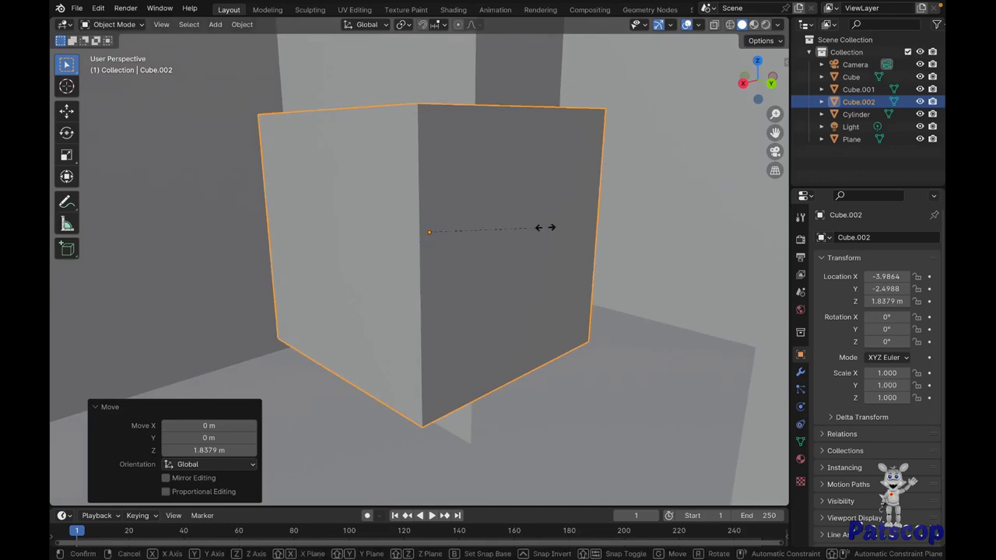
pyautogui.click(455, 225)
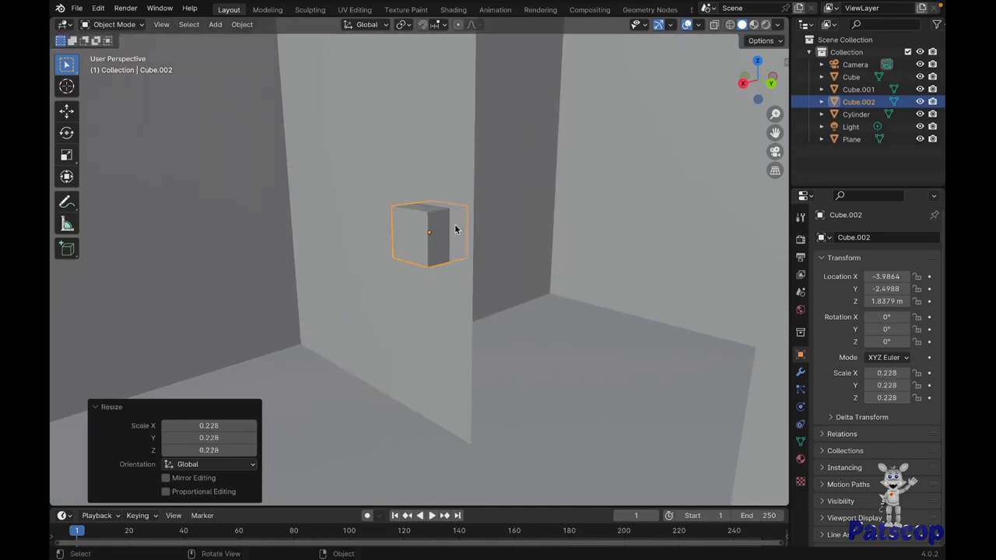
pyautogui.moveTo(455, 225); pyautogui.dragTo(455, 226, button='middle')
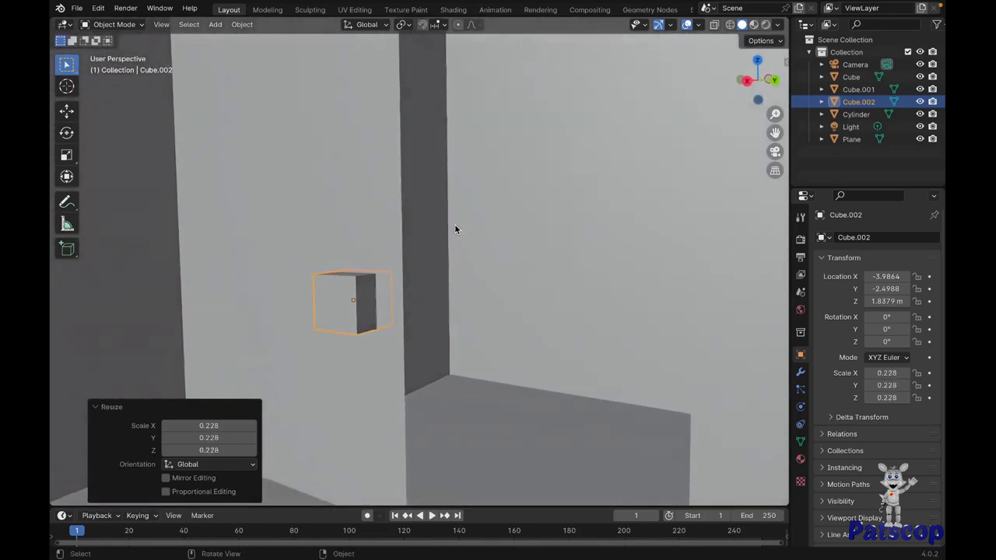
pyautogui.press('g')
pyautogui.press('z')
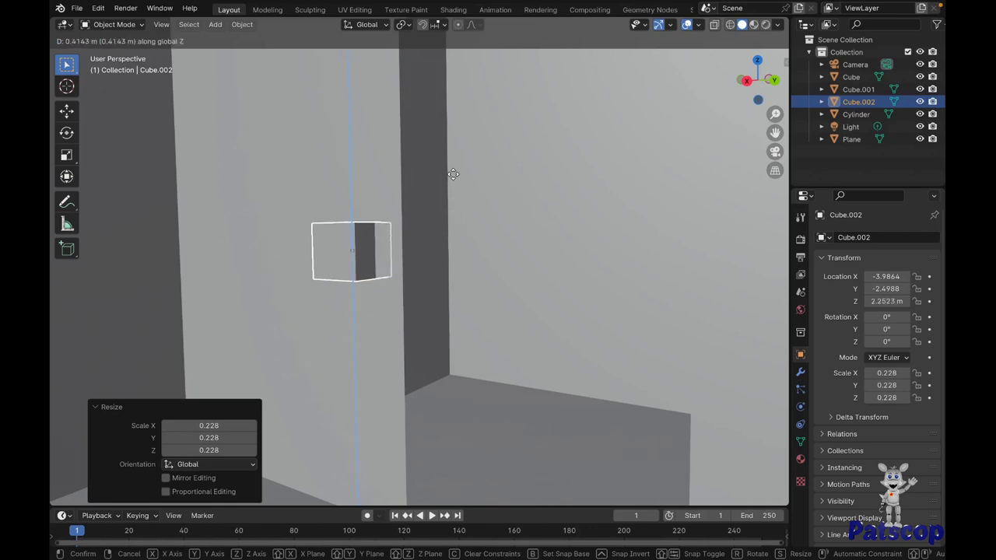
pyautogui.click(452, 167)
# - Flatten the cube to 0.028 along X and nudge the thin panel against the wall
pyautogui.moveTo(452, 165); pyautogui.dragTo(453, 171, button='middle')
pyautogui.press('s')
pyautogui.press('x')
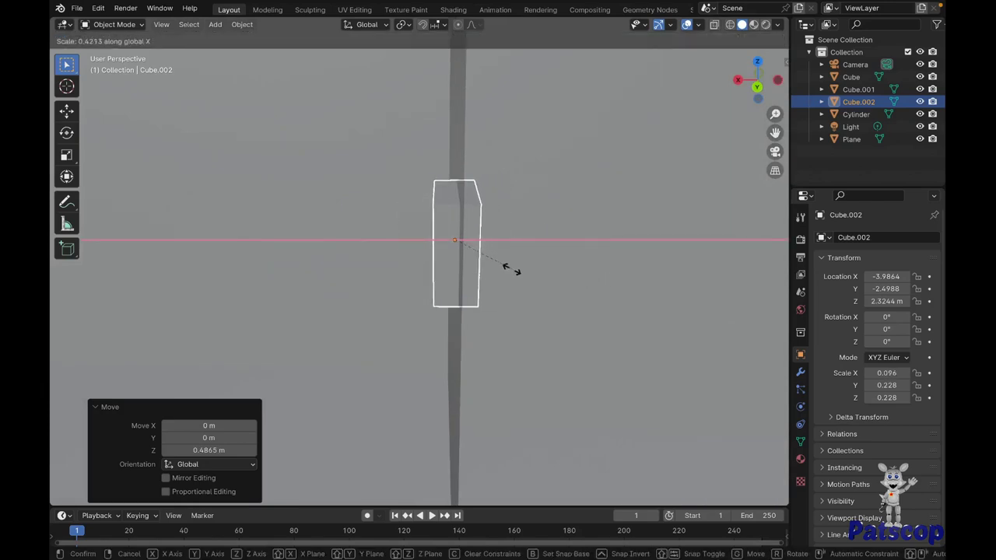
pyautogui.click(458, 256)
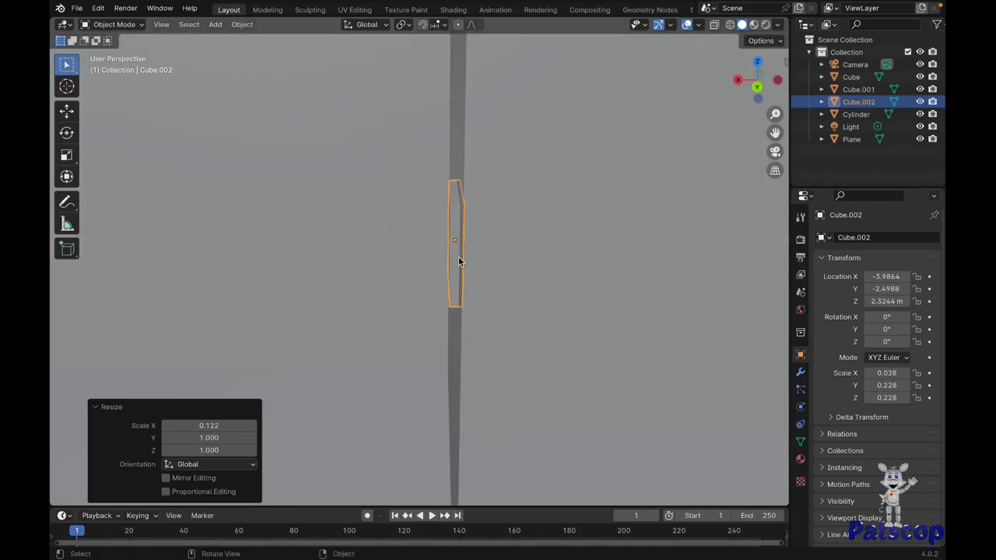
pyautogui.press('g')
pyautogui.press('x')
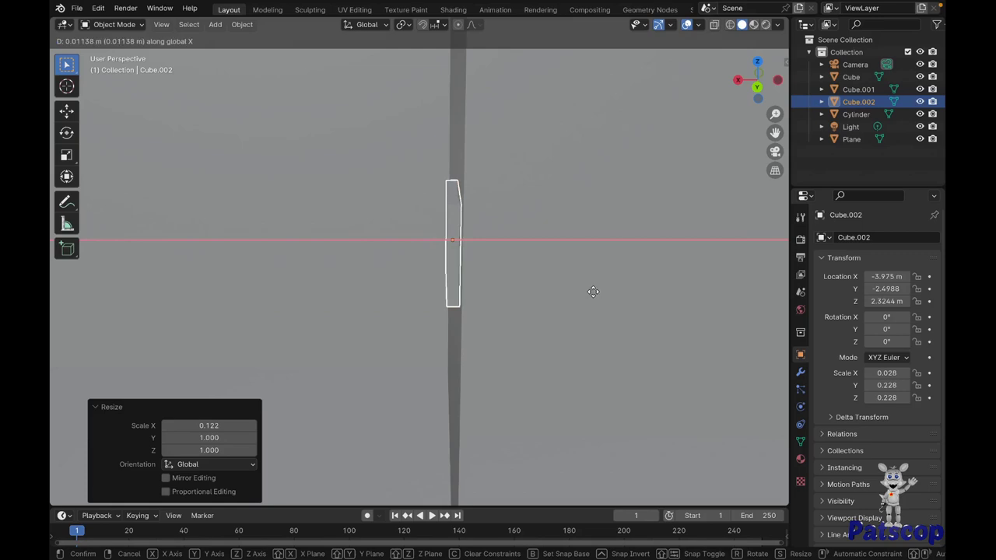
pyautogui.click(592, 292)
pyautogui.moveTo(592, 292); pyautogui.dragTo(592, 292, button='middle')
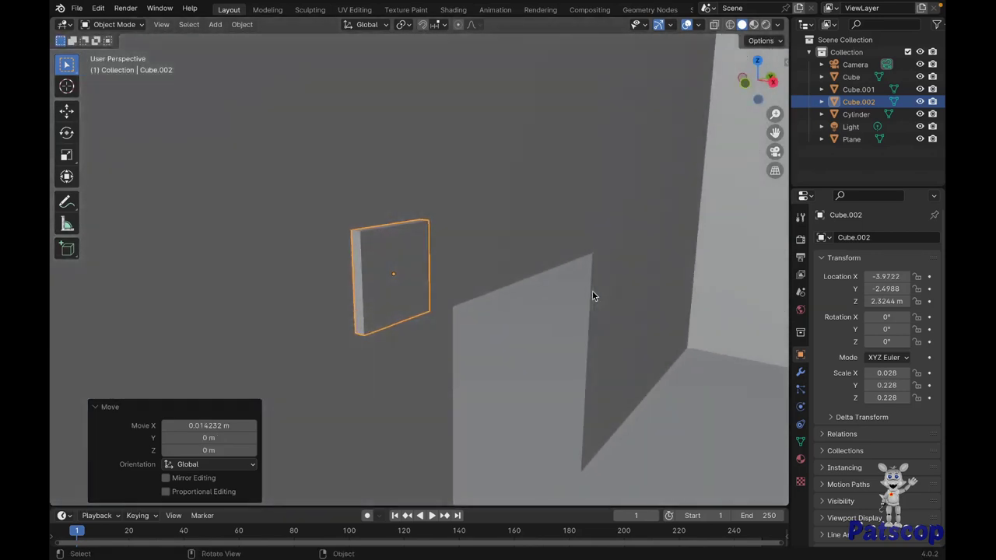
pyautogui.press('Tab')
pyautogui.click(415, 290)
# - Inset the panel's front face and extrude it into a raised inner panel
pyautogui.press('i')
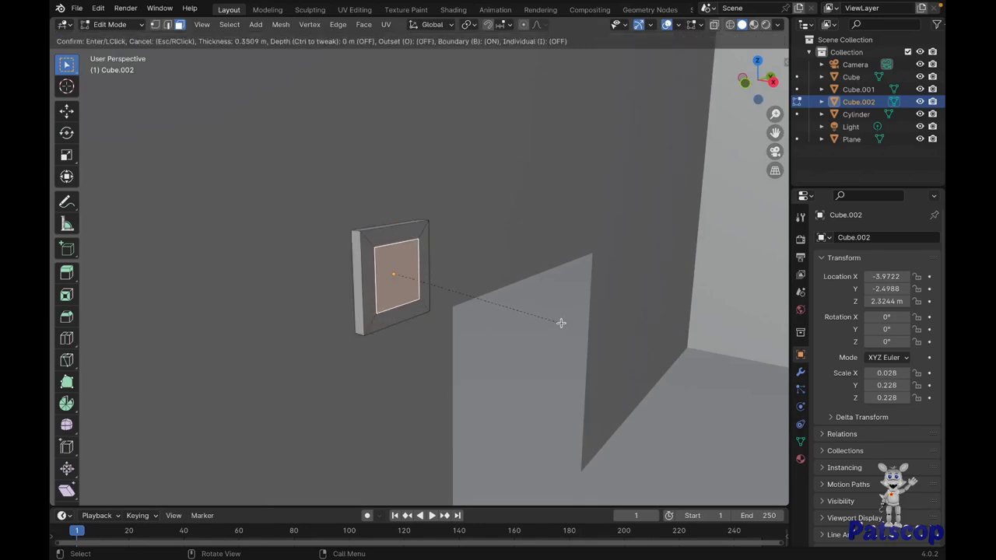
pyautogui.click(560, 323)
pyautogui.press('e')
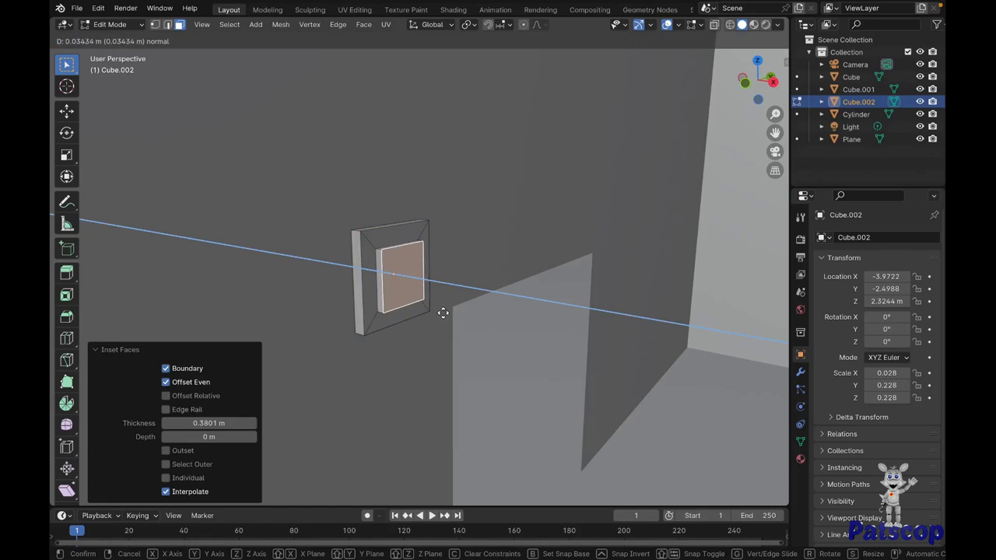
pyautogui.click(443, 313)
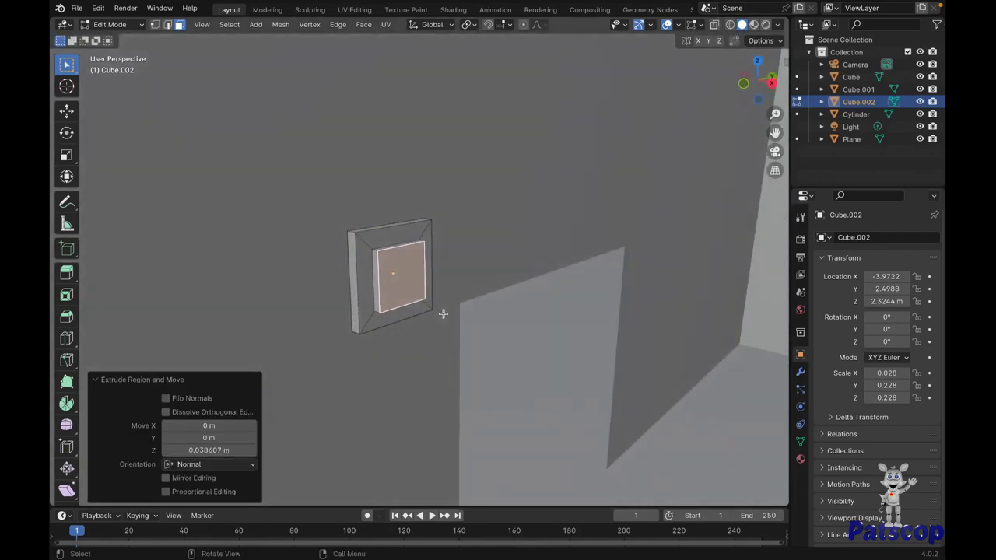
pyautogui.press('Tab')
# - Add an Array modifier with Factor X 0 and Z -1 to stack a copy below, then apply it
pyautogui.click(800, 373)
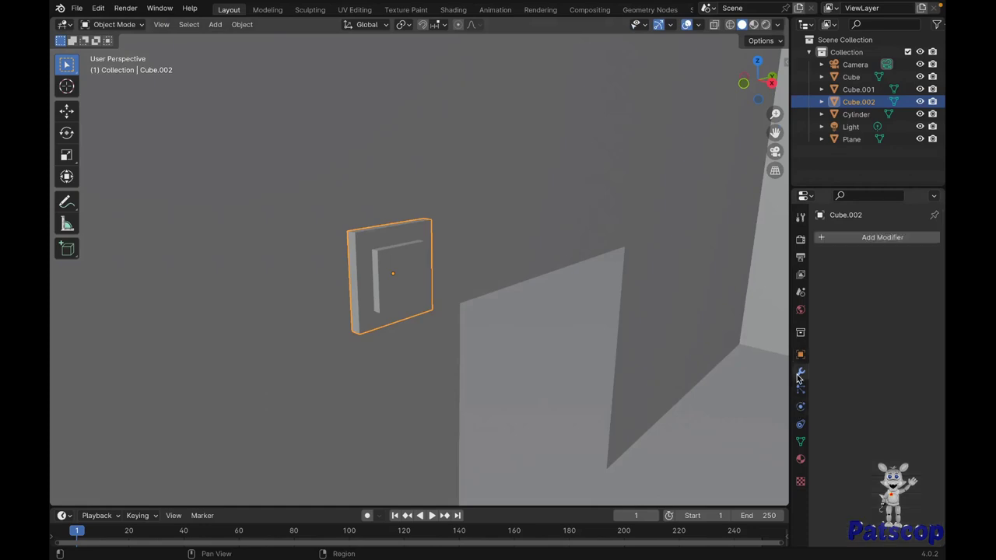
pyautogui.click(842, 242)
pyautogui.moveTo(788, 285)
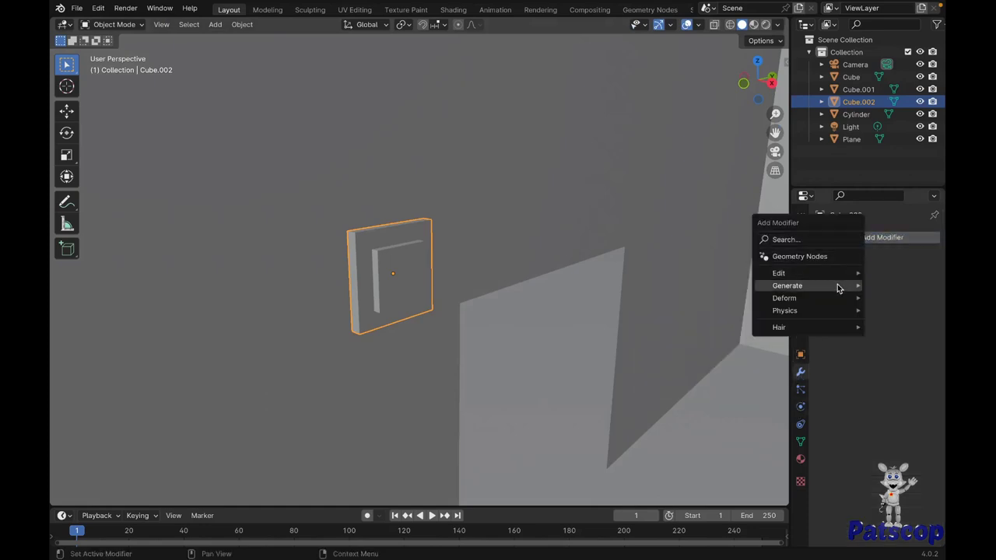
pyautogui.click(733, 287)
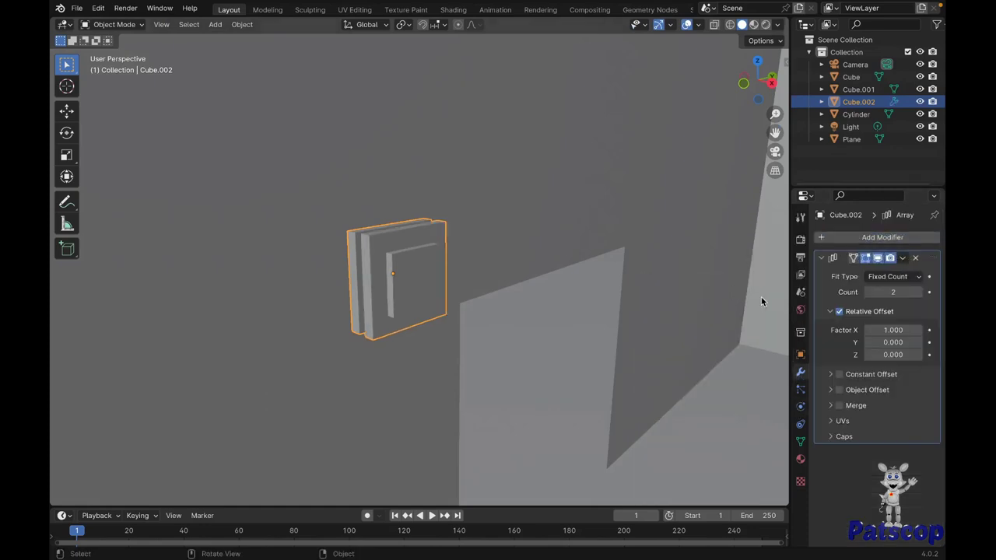
pyautogui.write('0')
pyautogui.press('Return')
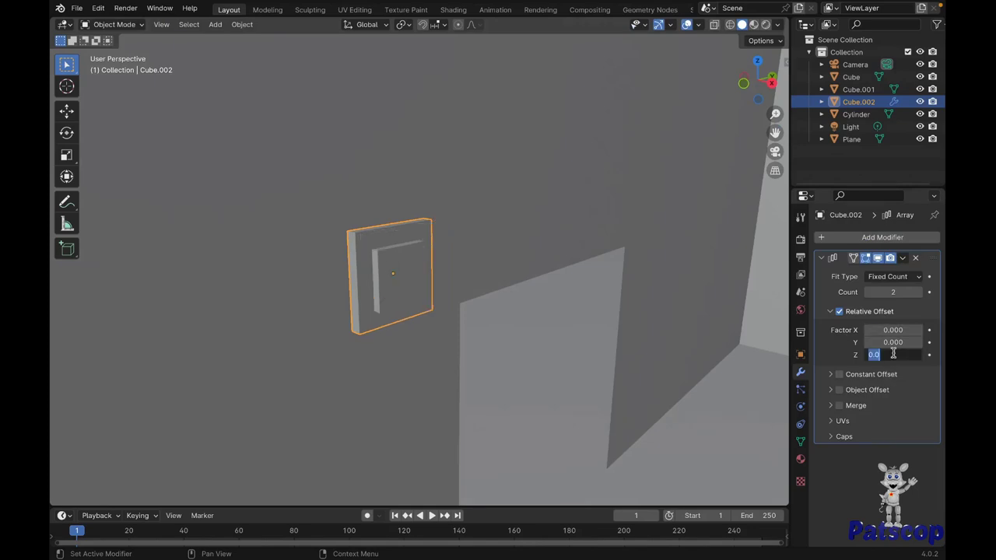
pyautogui.write('-1')
pyautogui.press('Return')
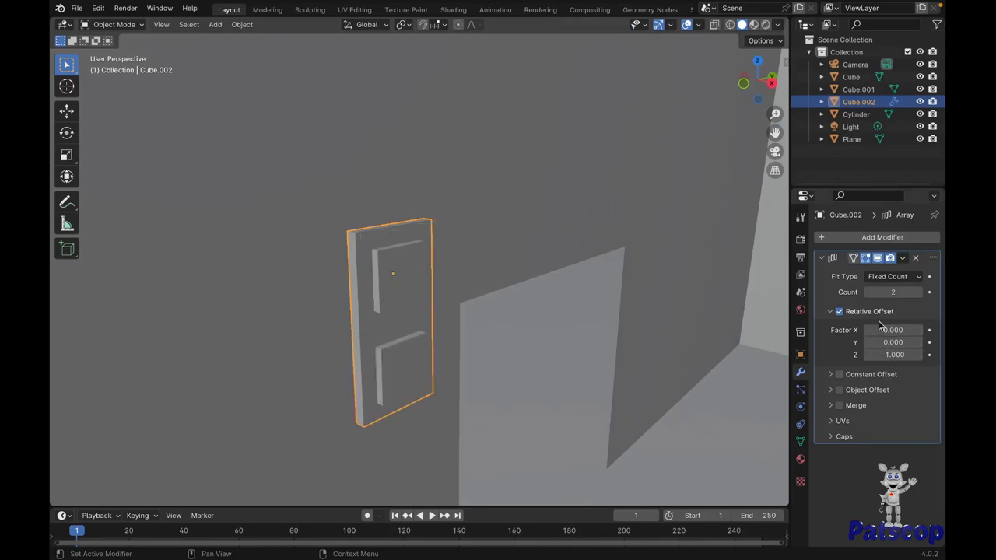
pyautogui.hotkey('ctrl', 'a')
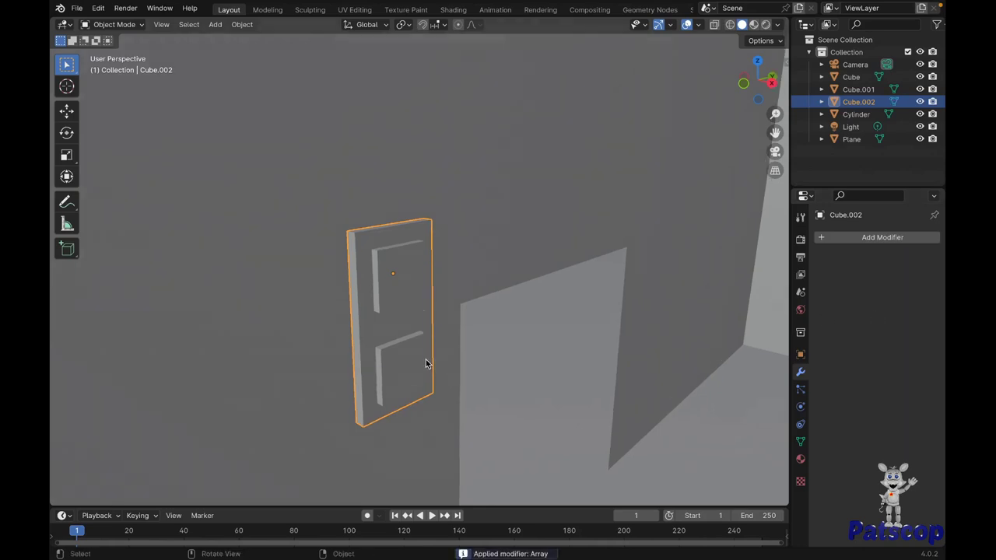
pyautogui.moveTo(446, 378); pyautogui.dragTo(425, 363, button='middle')
# - Switch the viewport to Material Preview shading
pyautogui.keyDown('shift'); pyautogui.hscroll(10, 426, 364); pyautogui.keyUp('shift')
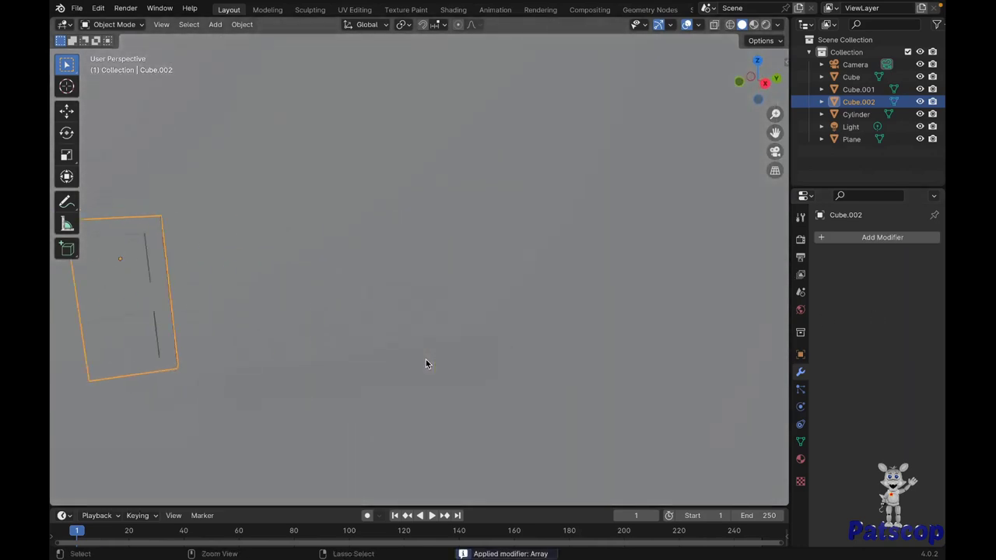
pyautogui.click(755, 25)
pyautogui.keyDown('shift'); pyautogui.hscroll(5, 516, 267); pyautogui.keyUp('shift')
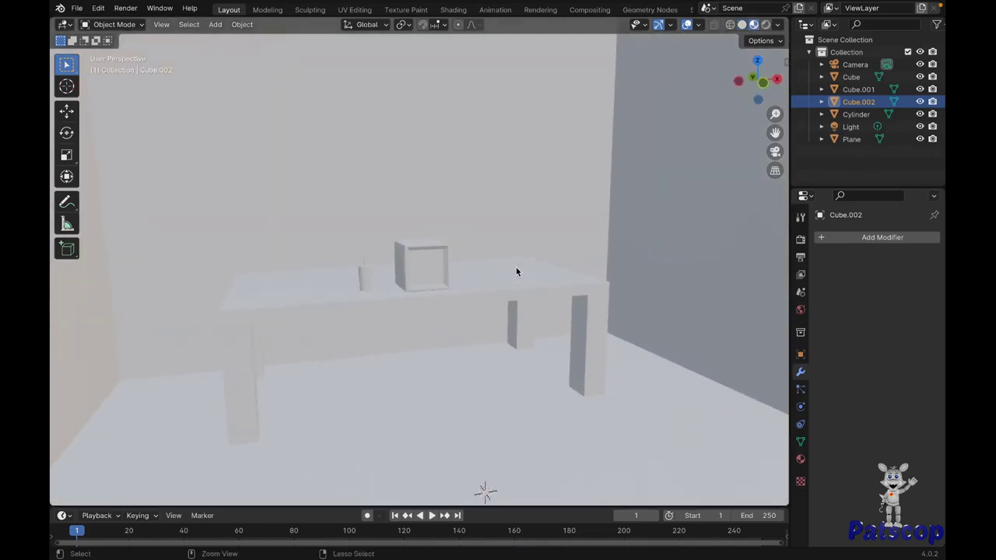
pyautogui.scroll(2, 516, 266)
pyautogui.scroll(-5, 489, 277)
pyautogui.scroll(-3, 490, 278)
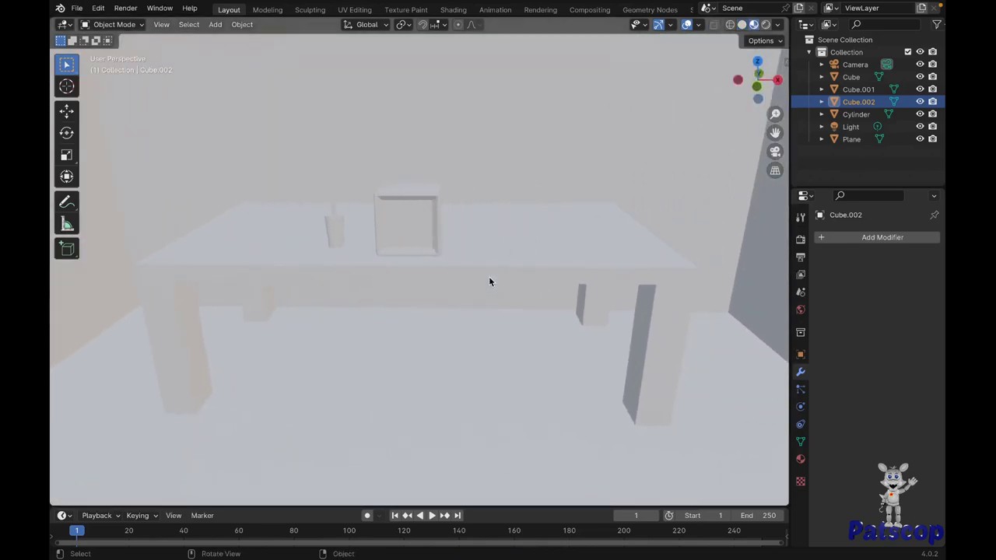
# - Give the table a new material named Table with a dark grey base colour (value 0.25)
pyautogui.click(520, 264)
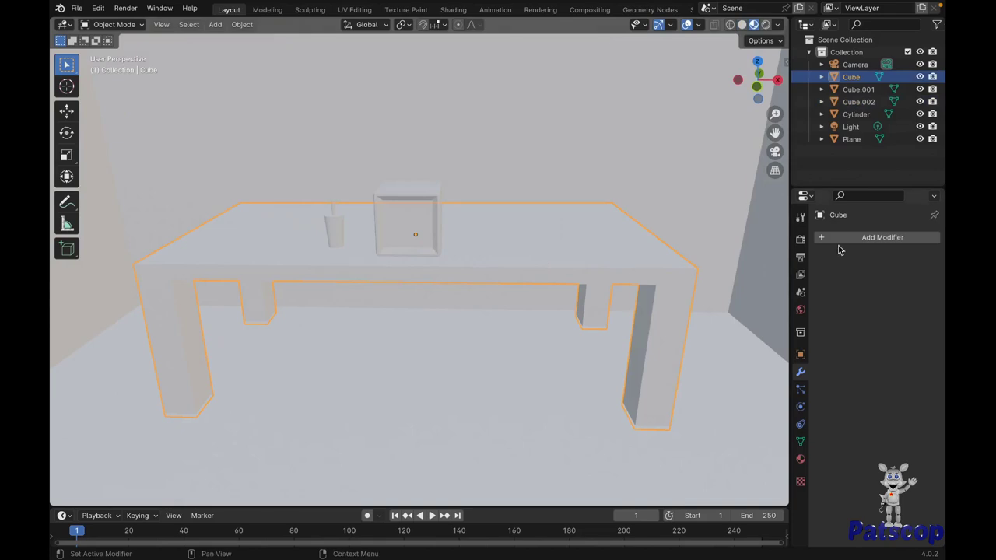
pyautogui.click(800, 460)
pyautogui.click(850, 290)
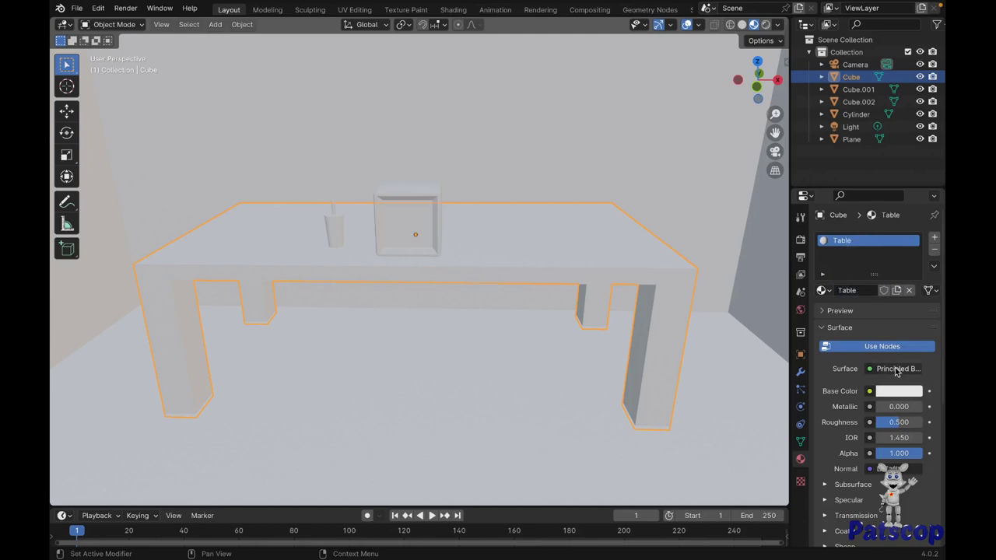
pyautogui.click(896, 393)
pyautogui.click(913, 242)
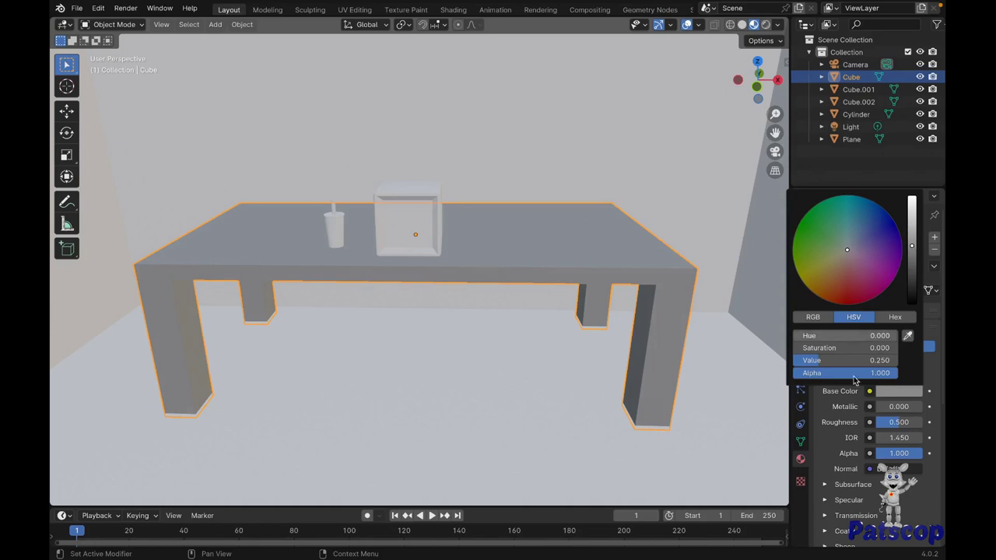
pyautogui.moveTo(677, 374)
pyautogui.mouseDown(button='middle')
pyautogui.moveTo(430, 233)
pyautogui.moveTo(437, 239)
pyautogui.mouseUp(button='middle')
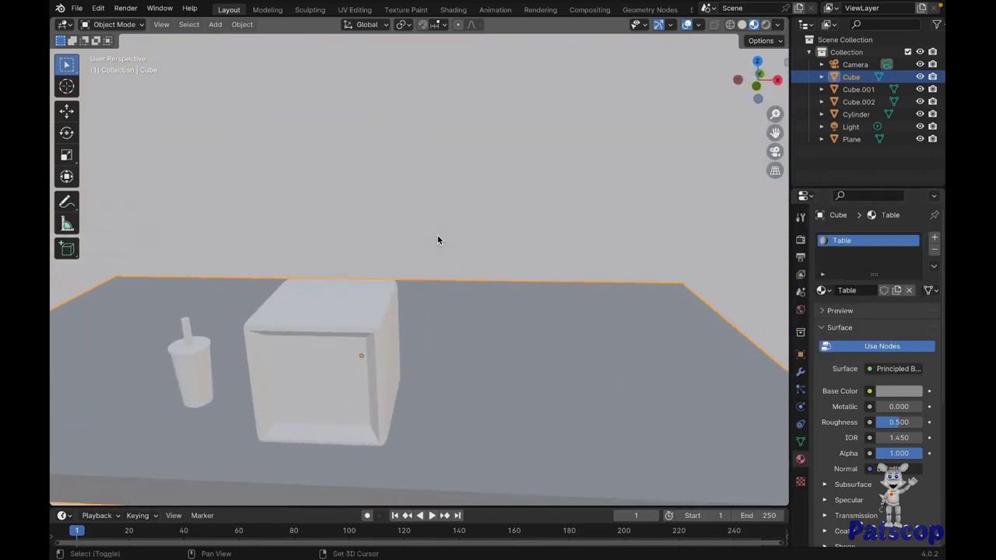
# - Give the monitor the existing Computer material and add a second slot named Screen
pyautogui.scroll(-2, 437, 240)
pyautogui.scroll(-2, 437, 240)
pyautogui.scroll(-1, 438, 240)
pyautogui.click(476, 239)
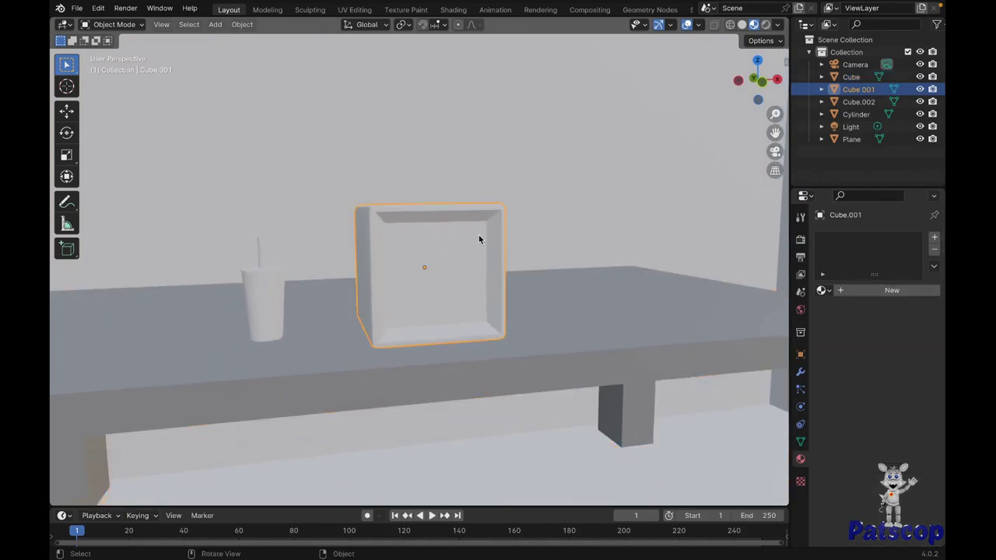
pyautogui.click(821, 290)
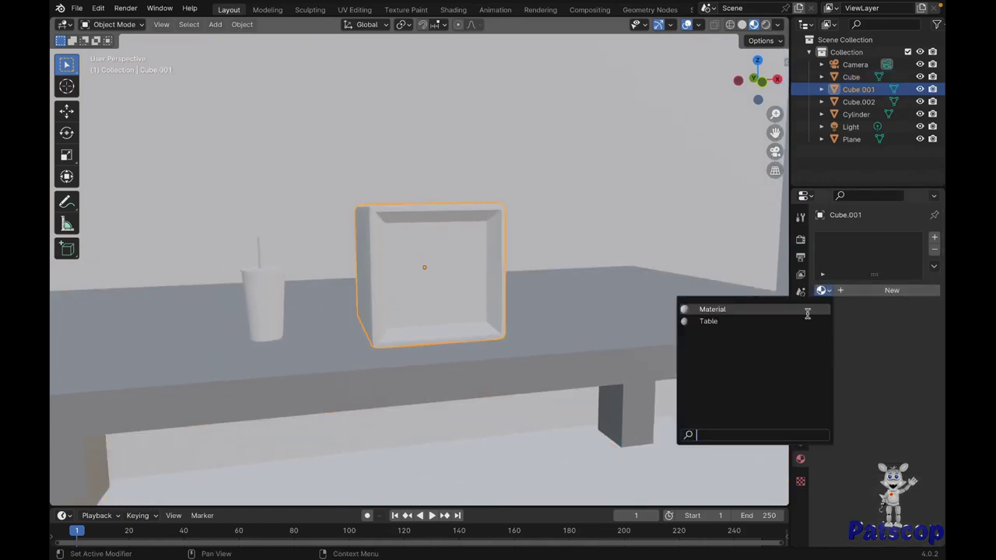
pyautogui.click(810, 309)
pyautogui.write('Computer')
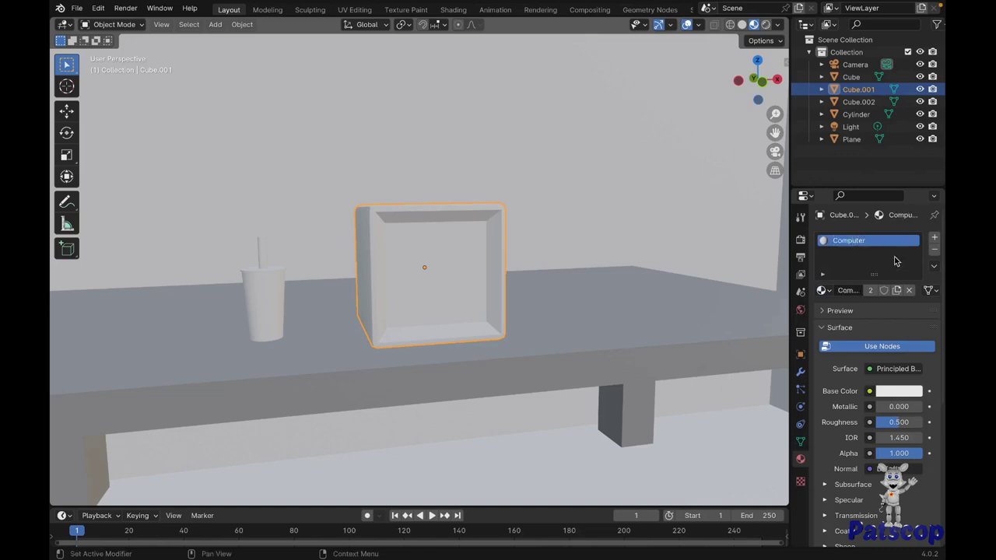
pyautogui.click(934, 241)
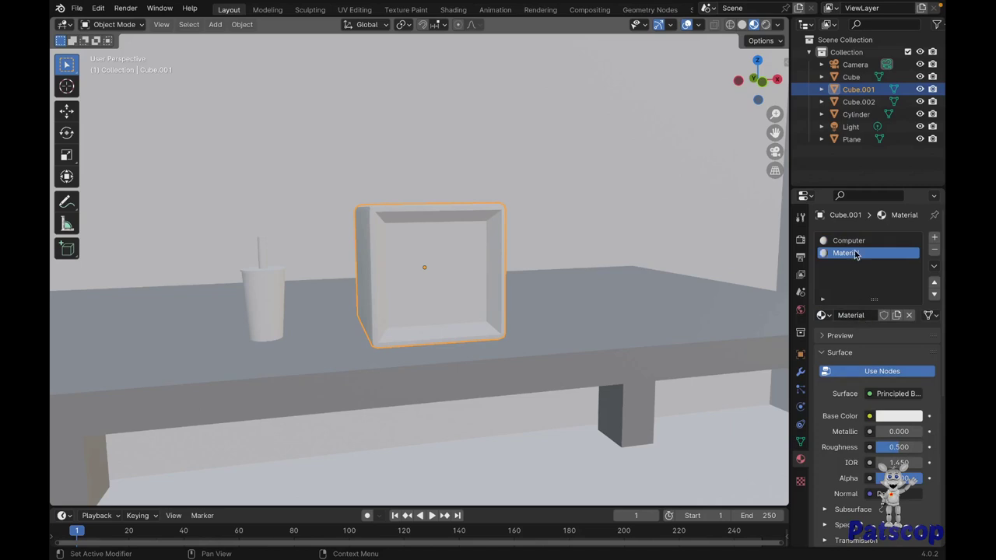
pyautogui.doubleClick(856, 255)
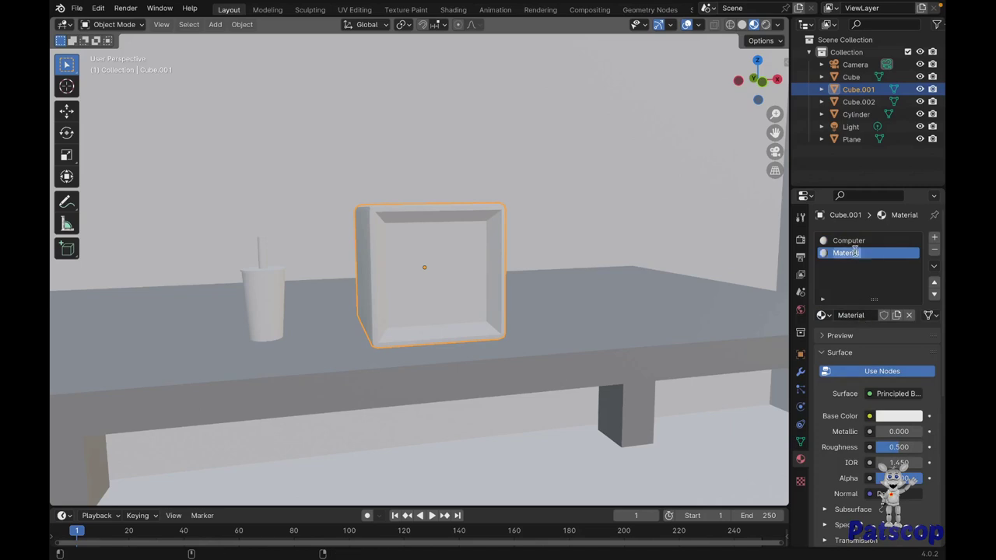
pyautogui.write('Screen')
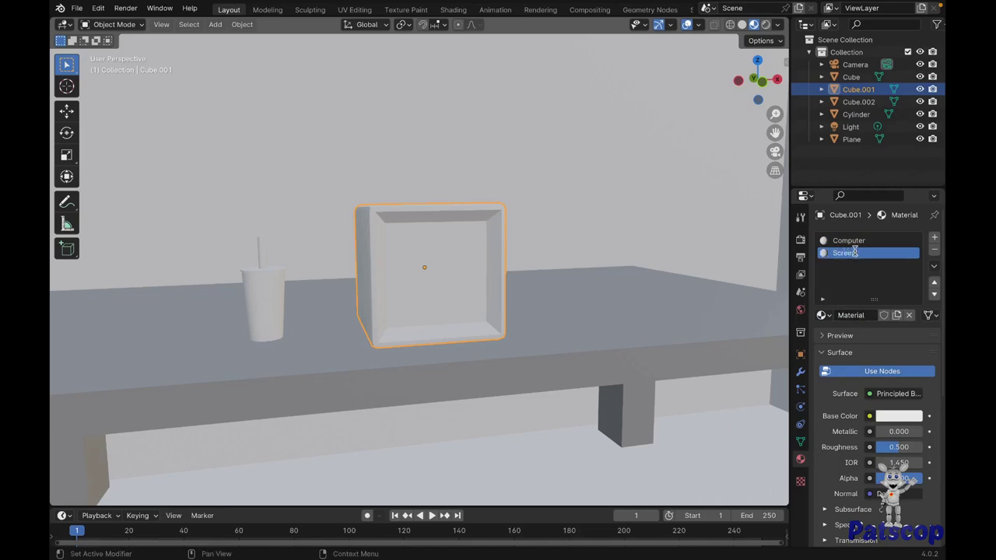
pyautogui.press('Return')
# - Make the Computer material black and fully metallic (Metallic 1)
pyautogui.click(871, 243)
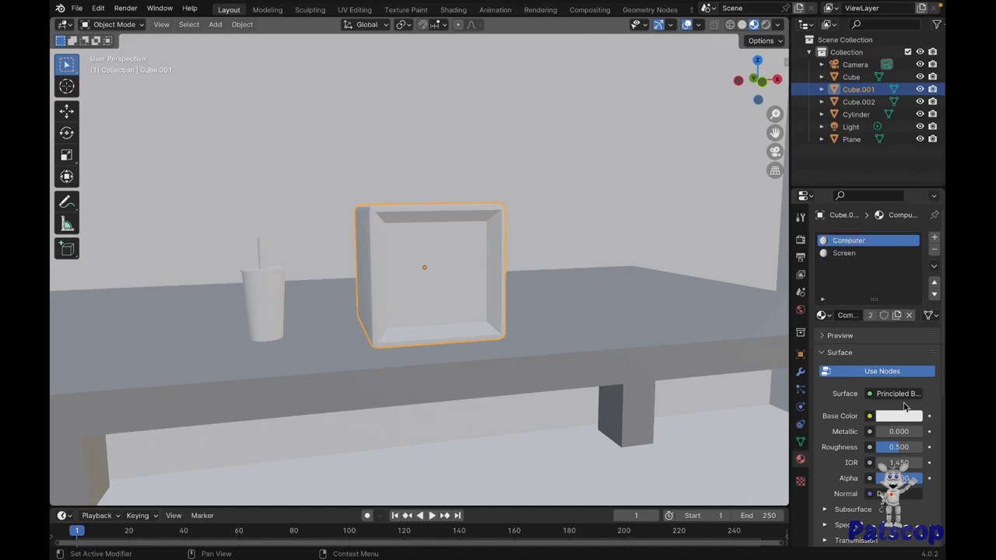
pyautogui.click(905, 427)
pyautogui.click(912, 288)
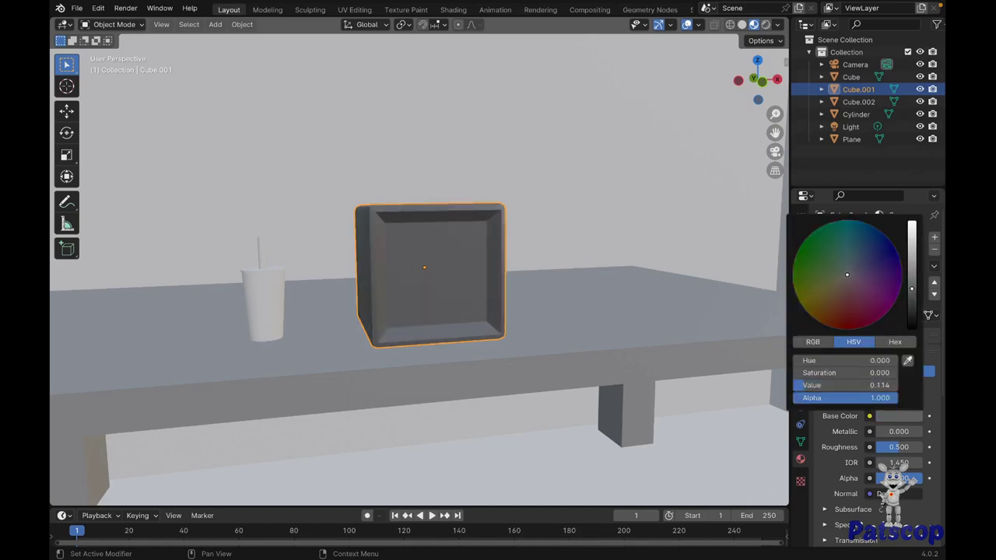
pyautogui.moveTo(888, 432); pyautogui.dragTo(925, 436)
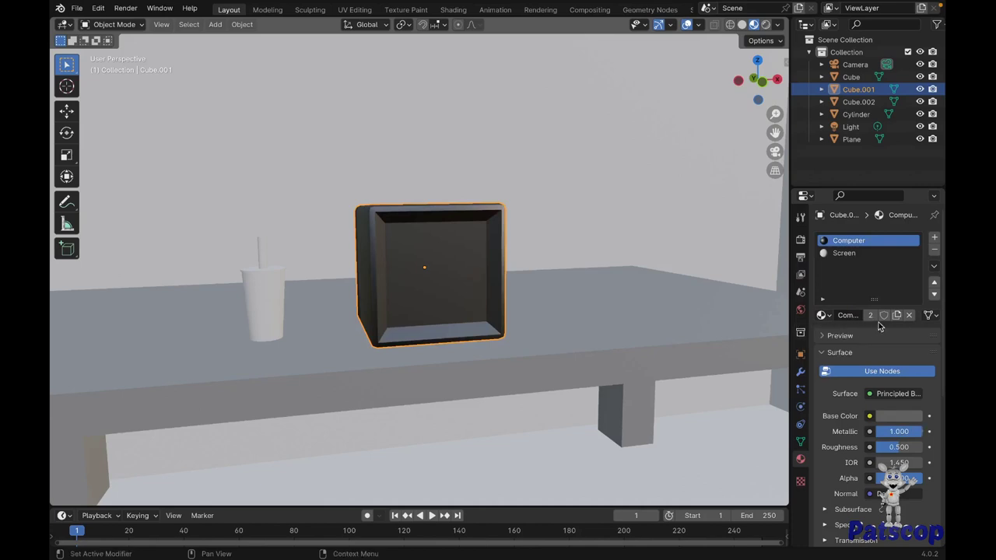
pyautogui.click(912, 418)
pyautogui.moveTo(915, 309)
pyautogui.mouseDown()
pyautogui.moveTo(913, 331)
pyautogui.moveTo(912, 297)
pyautogui.mouseUp()
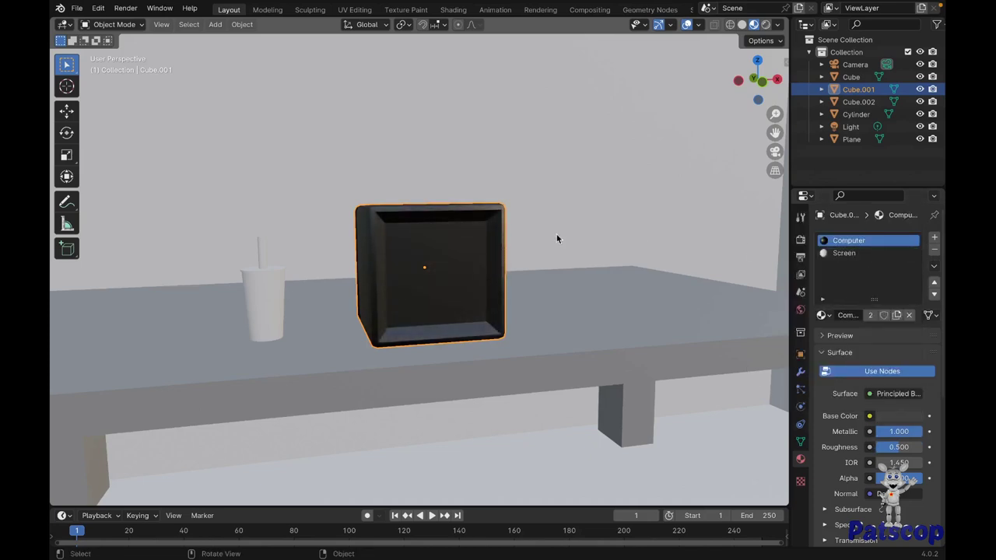
# - In Edit Mode, assign the Screen material to the monitor's front face
pyautogui.press('Tab')
pyautogui.click(466, 273)
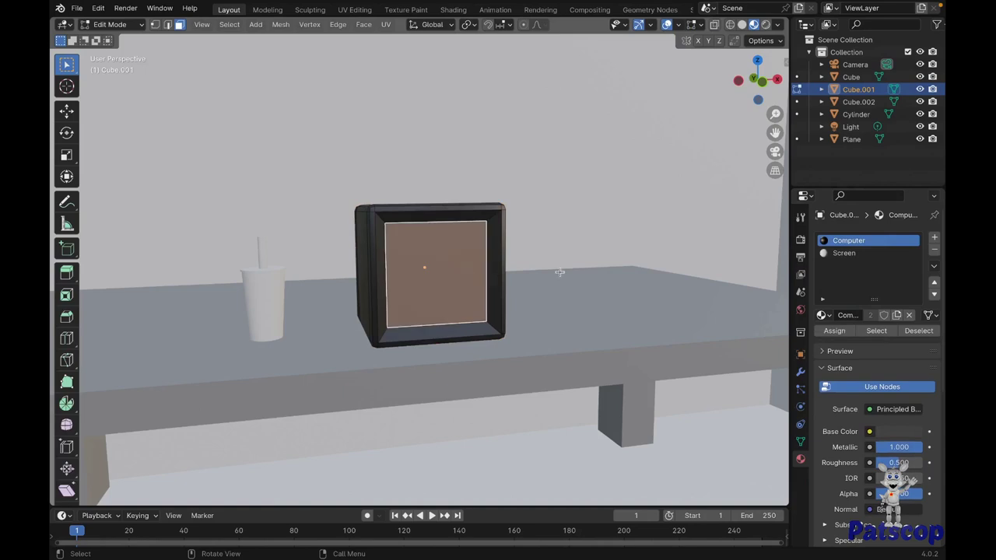
pyautogui.click(833, 254)
pyautogui.click(834, 330)
pyautogui.press('Tab')
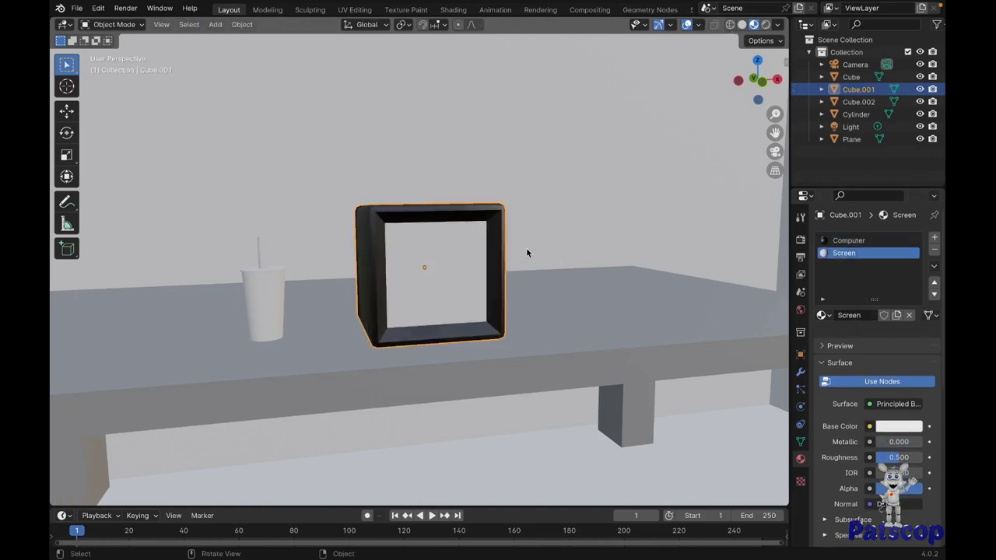
# - Give the Screen material a dark base colour, Metallic 1 and Roughness 0
pyautogui.scroll(-1, 811, 351)
pyautogui.click(896, 417)
pyautogui.moveTo(911, 268); pyautogui.dragTo(912, 285)
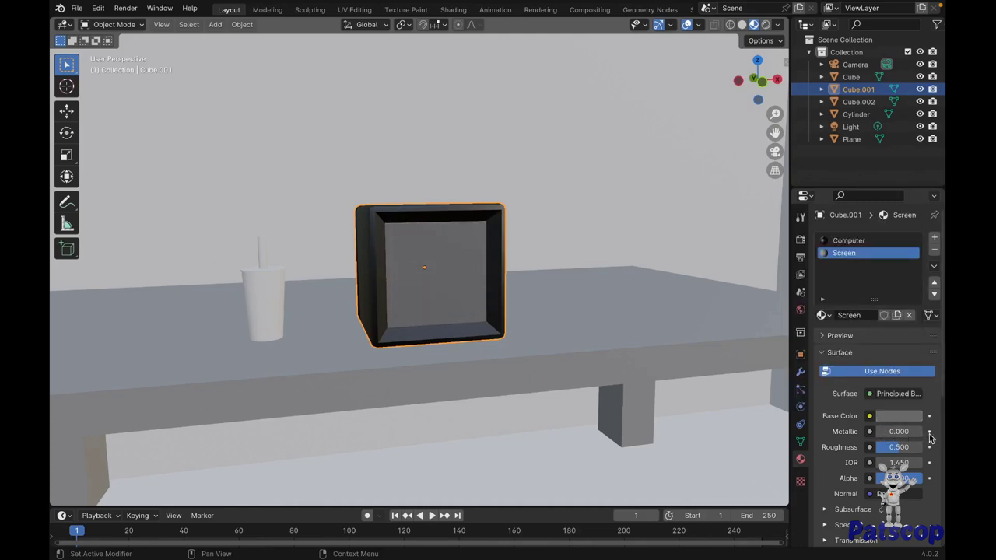
pyautogui.moveTo(876, 431)
pyautogui.mouseDown()
pyautogui.moveTo(923, 431)
pyautogui.moveTo(876, 449)
pyautogui.mouseUp()
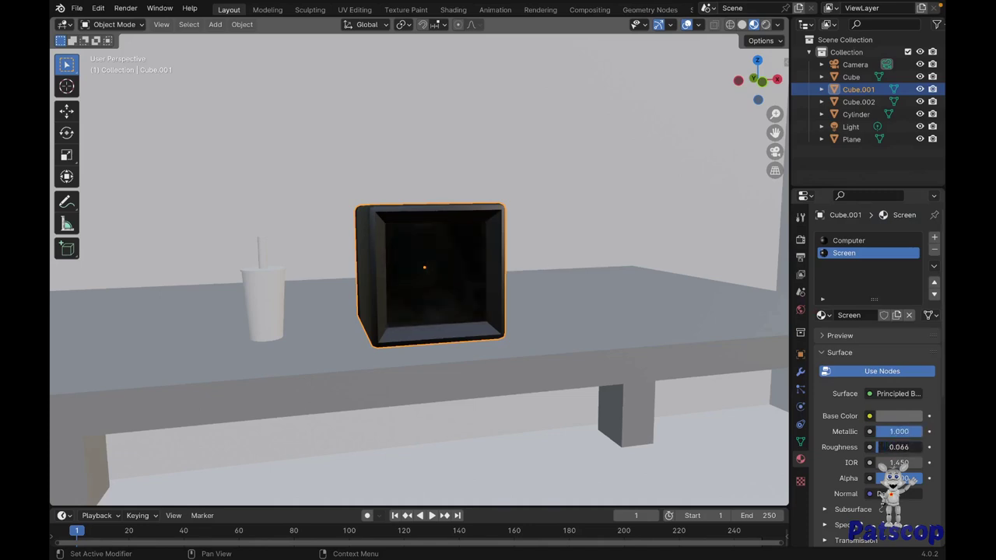
pyautogui.moveTo(660, 378); pyautogui.dragTo(771, 375, button='middle')
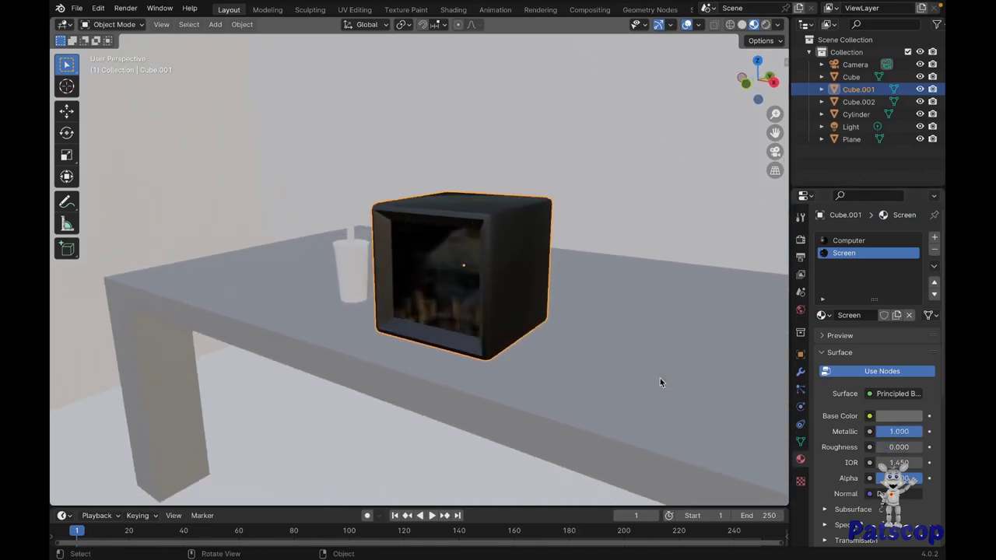
pyautogui.click(898, 415)
pyautogui.moveTo(914, 270); pyautogui.dragTo(912, 256)
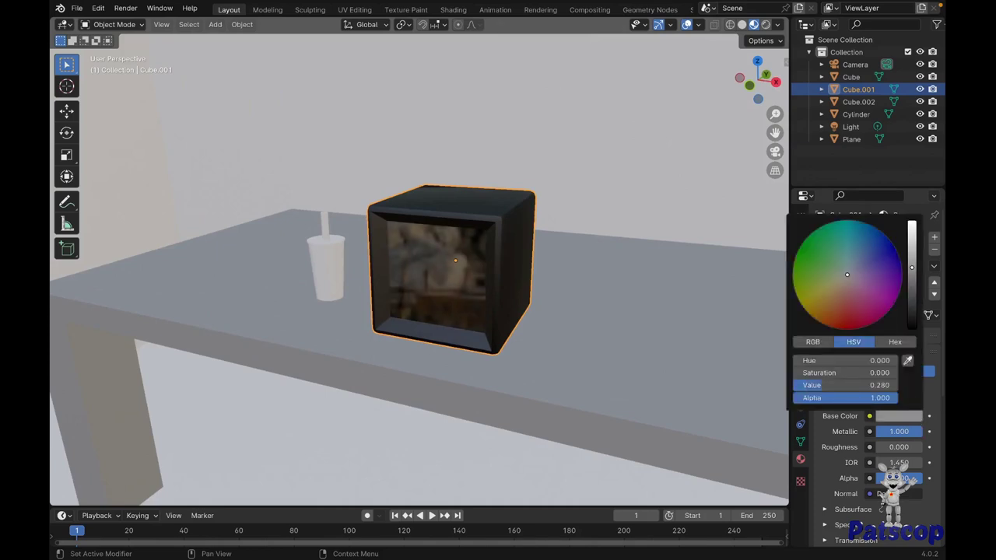
pyautogui.moveTo(770, 257); pyautogui.dragTo(594, 259, button='middle')
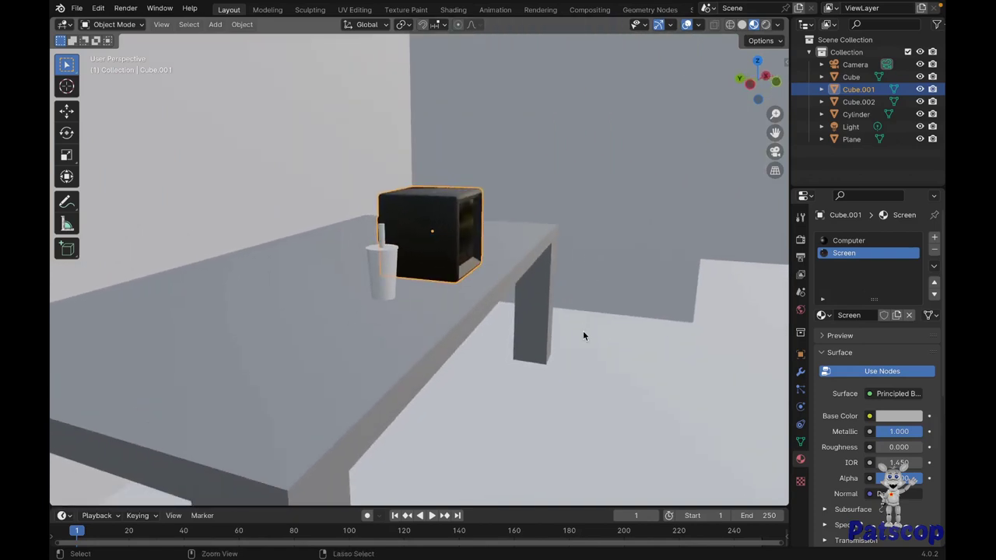
pyautogui.hotkey('ctrl', 'v')
# - Assign the pasted hat's Party Hat material to the cup
pyautogui.moveTo(583, 335); pyautogui.dragTo(713, 326, button='middle')
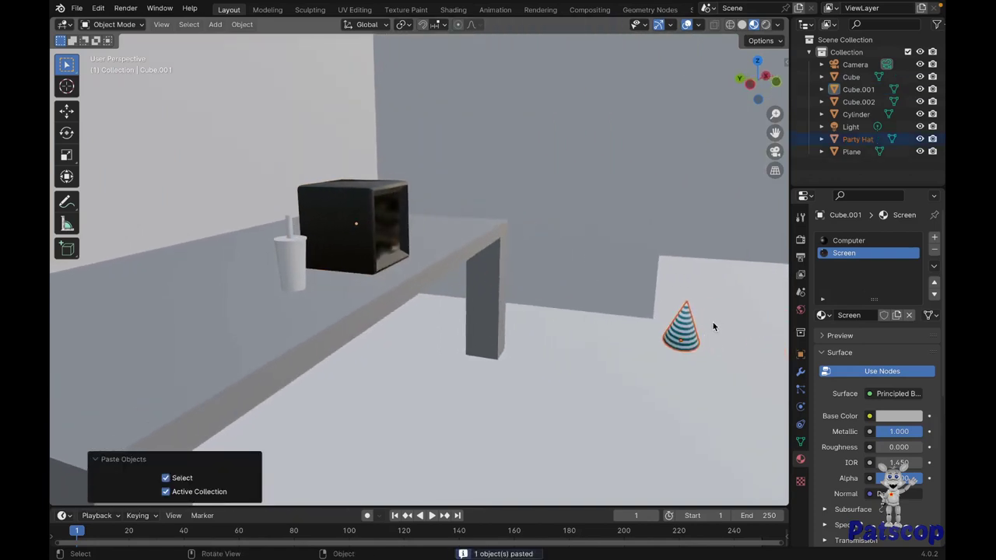
pyautogui.click(290, 263)
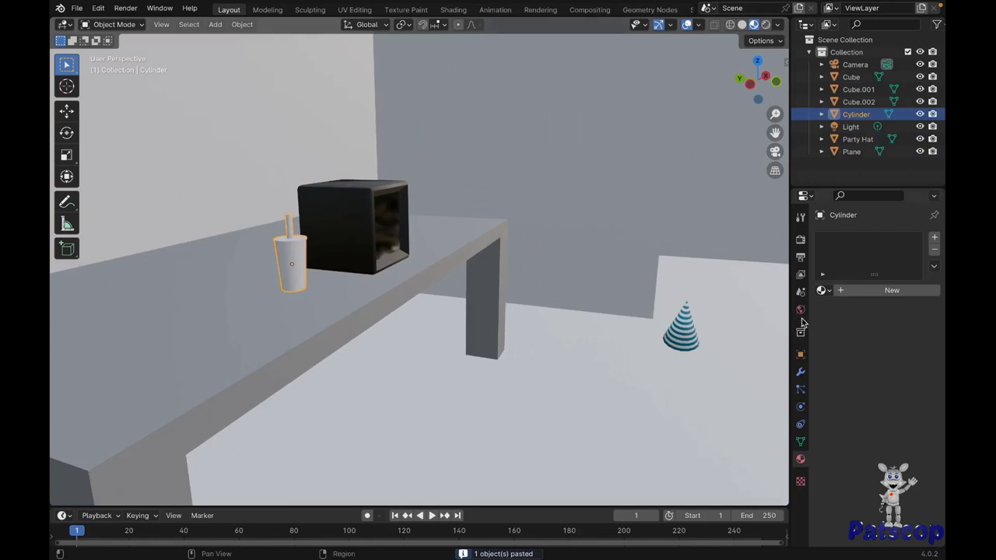
pyautogui.click(822, 291)
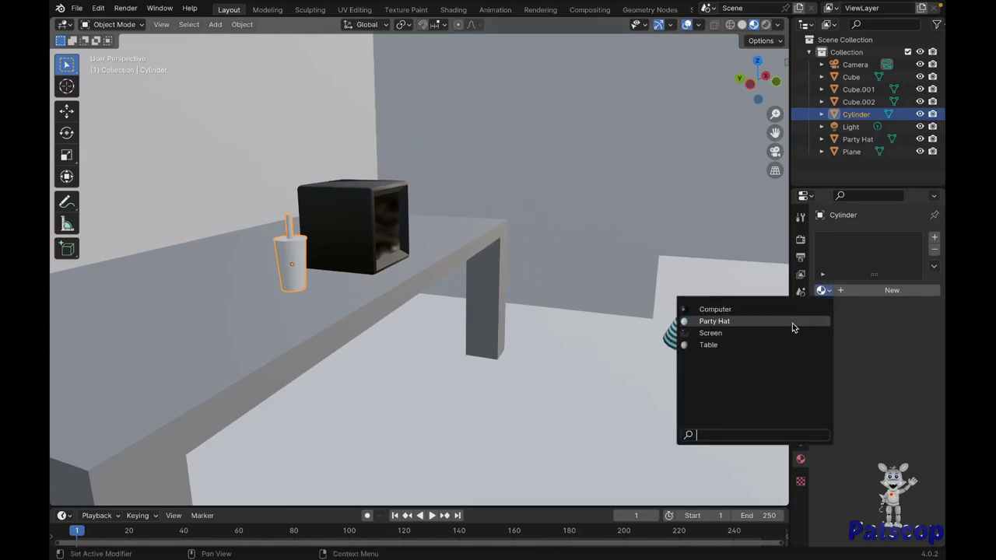
pyautogui.click(792, 321)
# - Delete the pasted Party Hat object from the scene
pyautogui.click(681, 337)
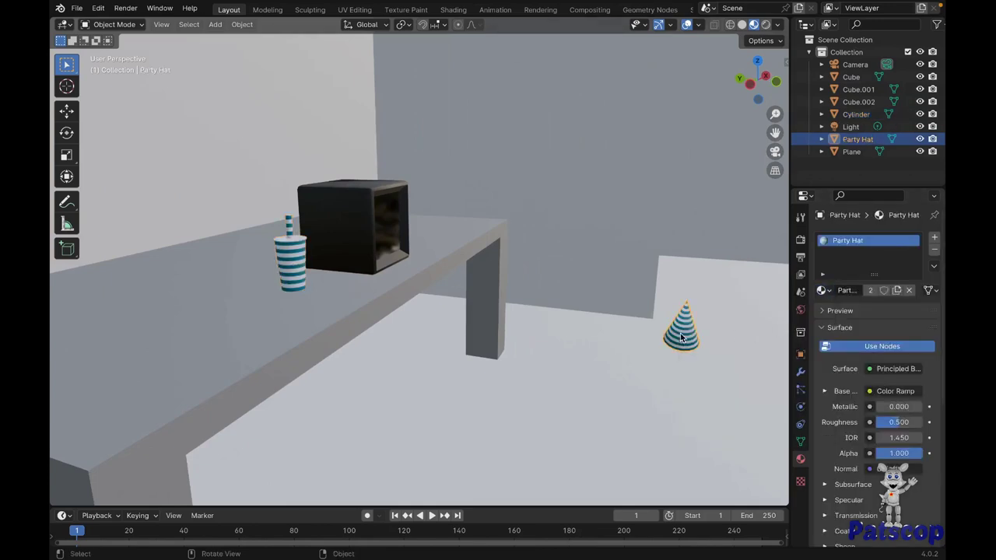
pyautogui.press('x')
pyautogui.click(680, 335)
pyautogui.moveTo(654, 344)
pyautogui.mouseDown(button='middle')
pyautogui.moveTo(493, 286)
pyautogui.moveTo(442, 292)
pyautogui.mouseUp(button='middle')
# - Add a second material slot to the cup with a new pure-white material named White
pyautogui.click(442, 292)
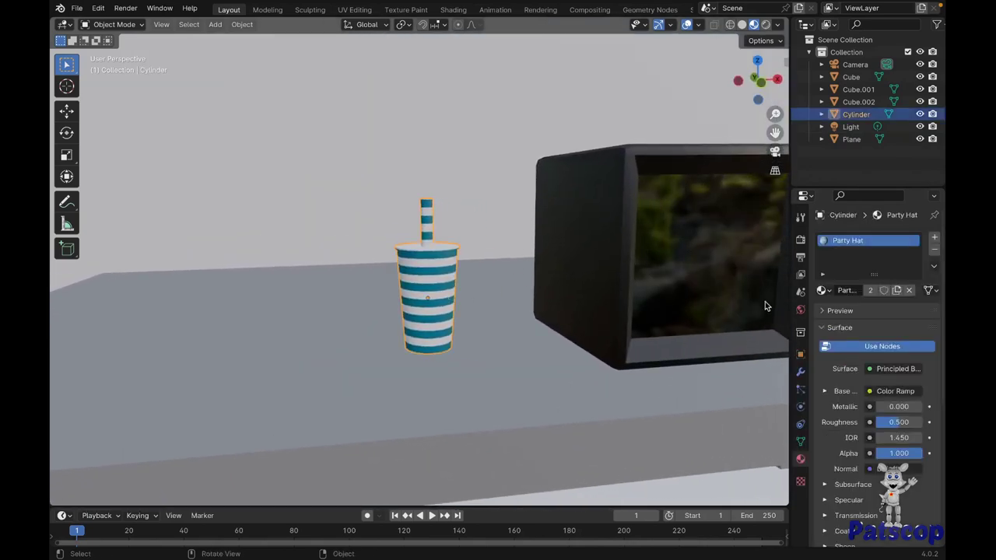
pyautogui.click(935, 237)
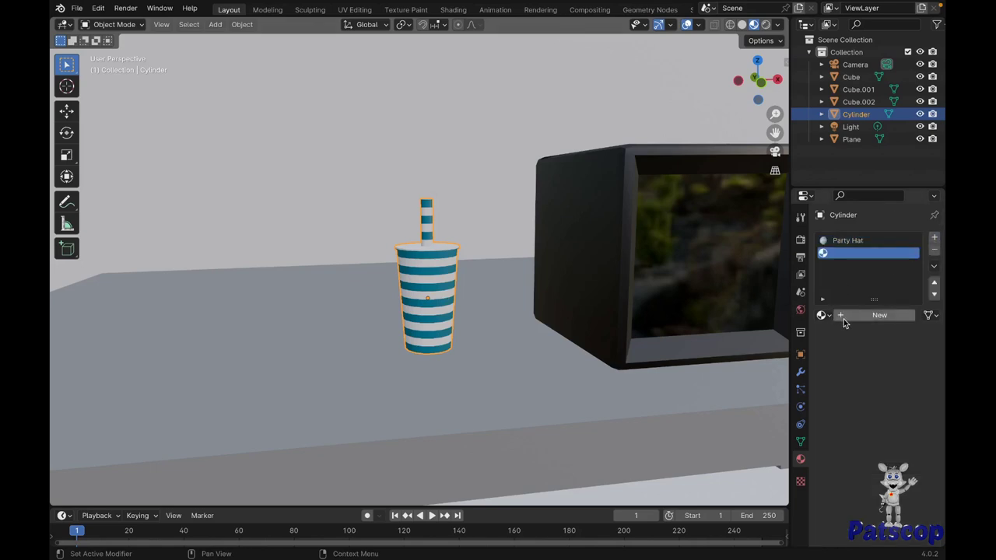
pyautogui.click(846, 316)
pyautogui.doubleClick(854, 255)
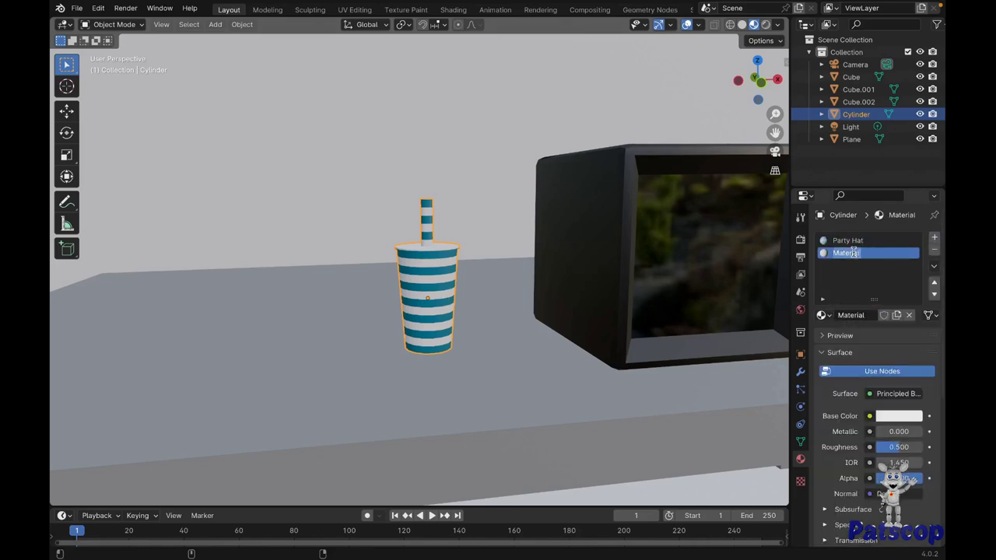
pyautogui.write('White')
pyautogui.press('Return')
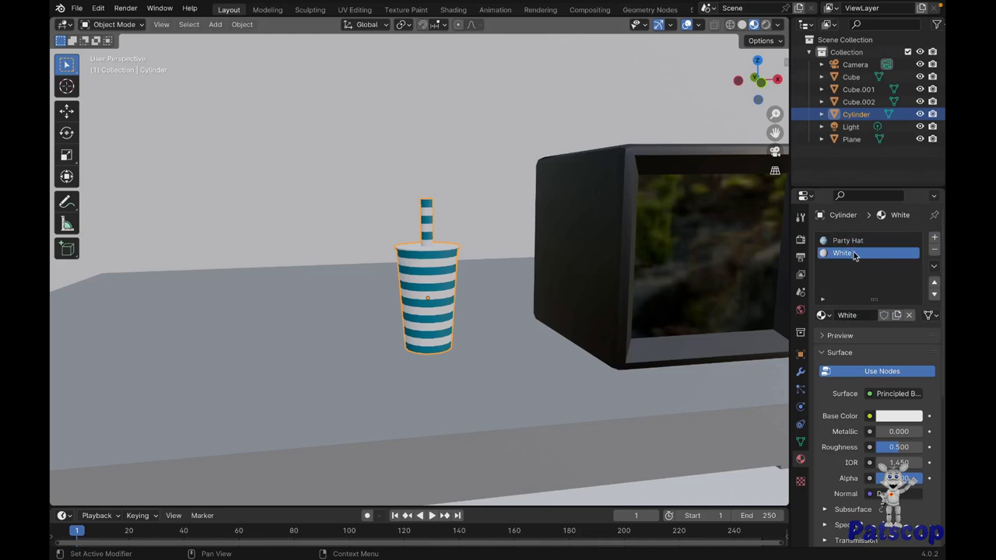
pyautogui.click(907, 418)
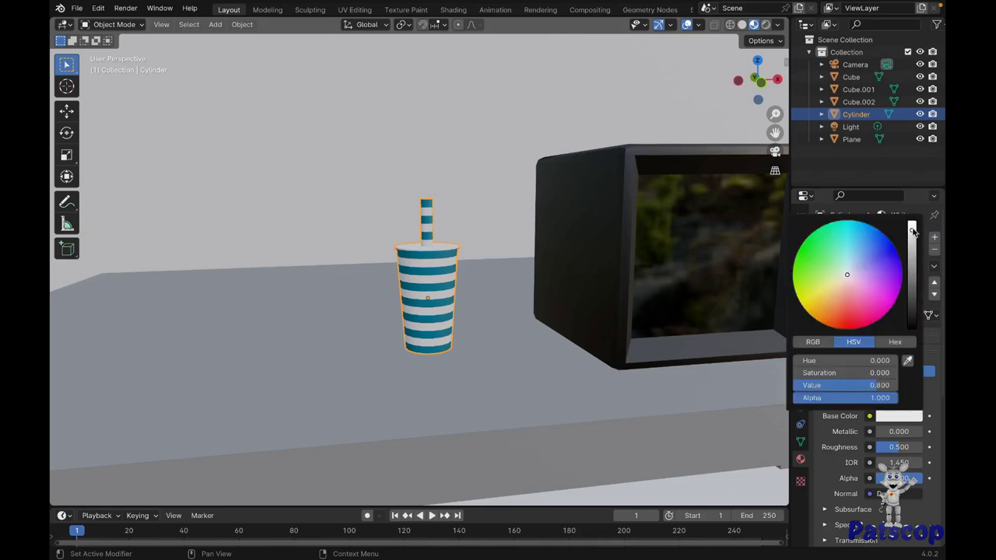
pyautogui.moveTo(914, 231); pyautogui.dragTo(913, 222)
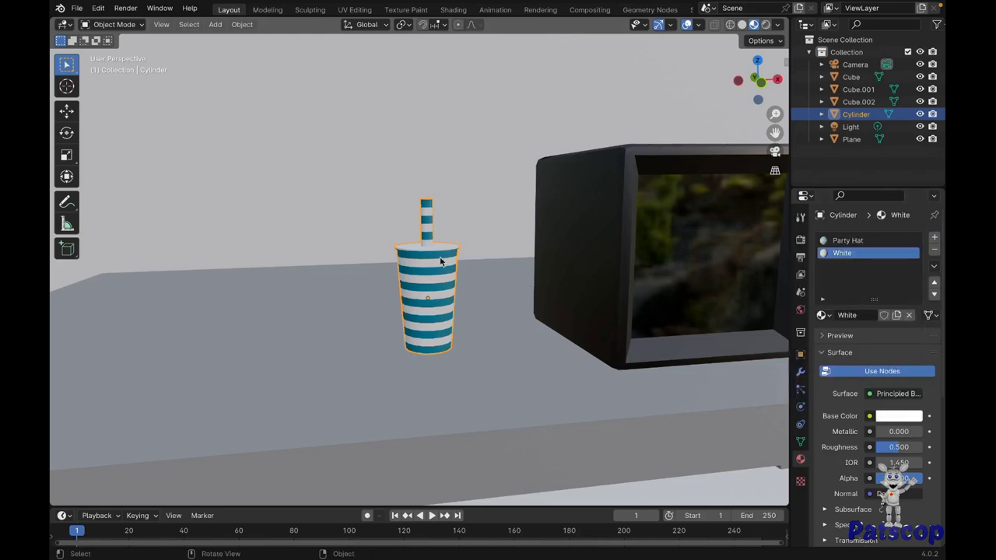
# - In wireframe Edit Mode, circle-select the cup's lid and then narrow the selection to the straw
pyautogui.press('Tab')
pyautogui.hotkey('shift', 'z')
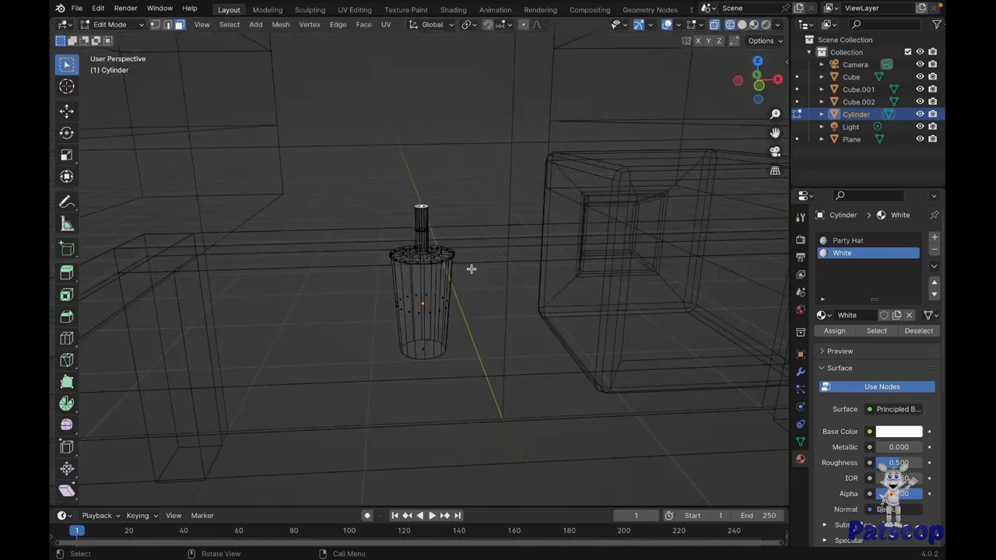
pyautogui.press('c')
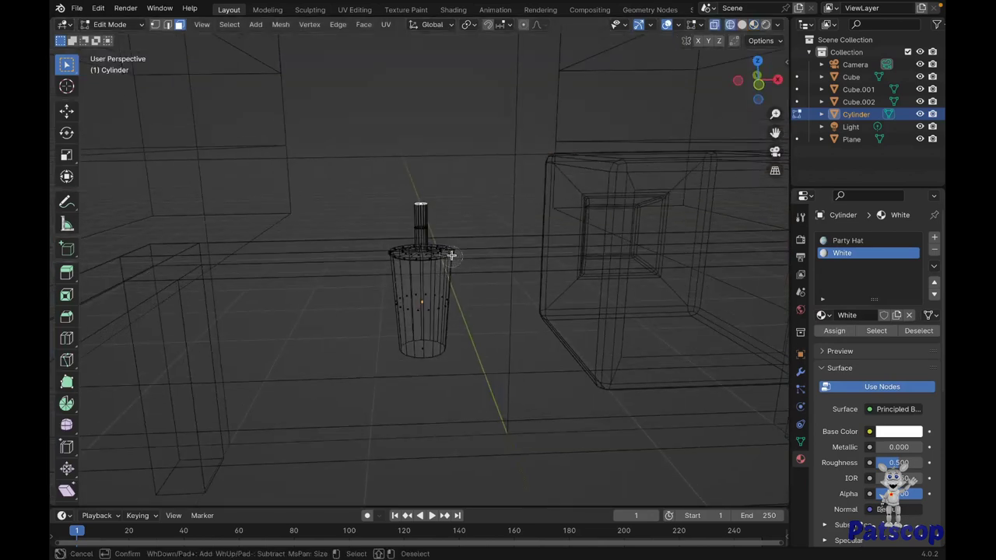
pyautogui.moveTo(452, 257)
pyautogui.mouseDown()
pyautogui.moveTo(408, 253)
pyautogui.moveTo(426, 220)
pyautogui.mouseUp()
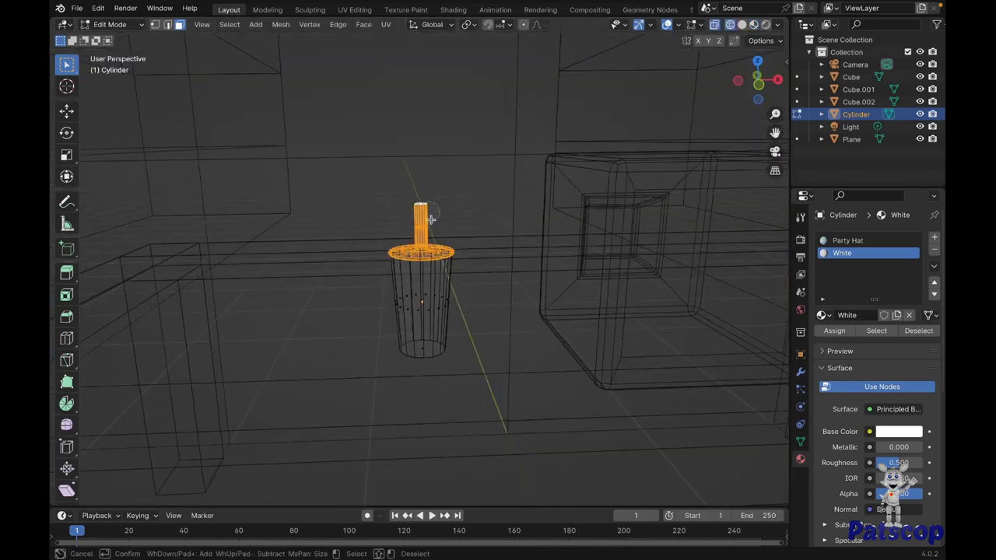
pyautogui.press('Escape')
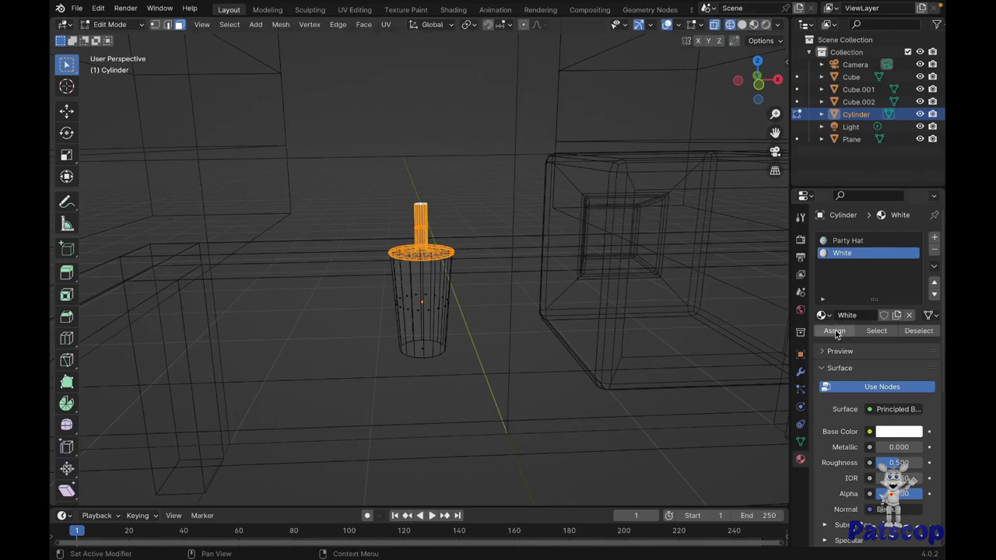
pyautogui.keyDown('shift'); pyautogui.moveTo(552, 284); pyautogui.dragTo(597, 300, button='middle'); pyautogui.keyUp('shift')
pyautogui.scroll(2, 598, 299)
pyautogui.scroll(1, 568, 292)
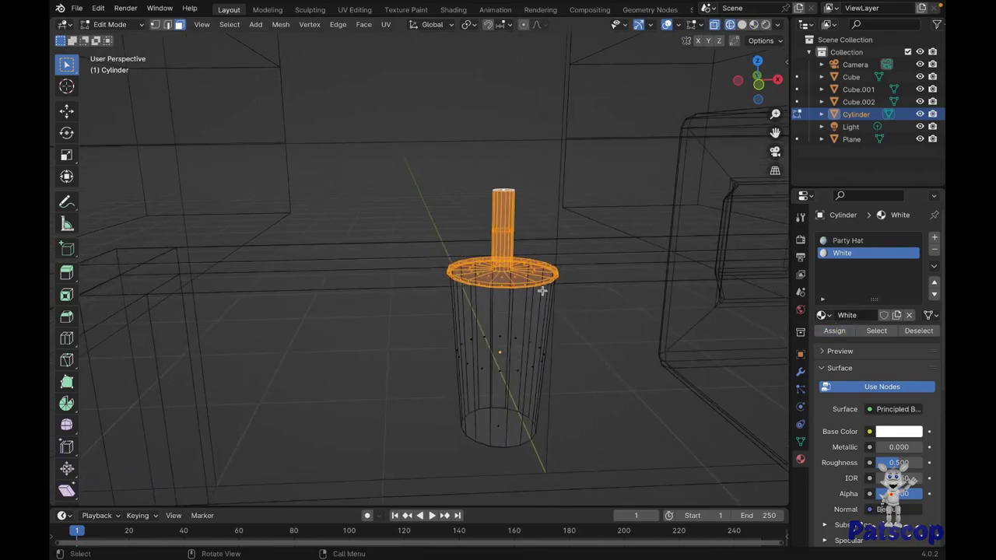
pyautogui.press('c')
pyautogui.moveTo(534, 266)
pyautogui.mouseDown(button='middle')
pyautogui.moveTo(549, 277)
pyautogui.moveTo(467, 276)
pyautogui.mouseUp(button='middle')
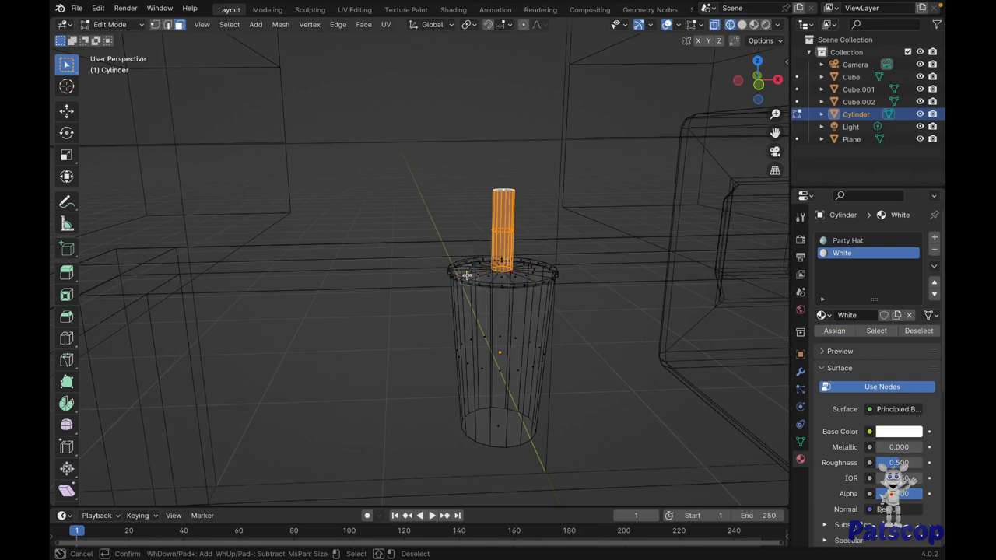
pyautogui.rightClick(468, 277)
# - Scale the straw to 0.642 on X and Y, then return to Object Mode in Material Preview
pyautogui.press('s')
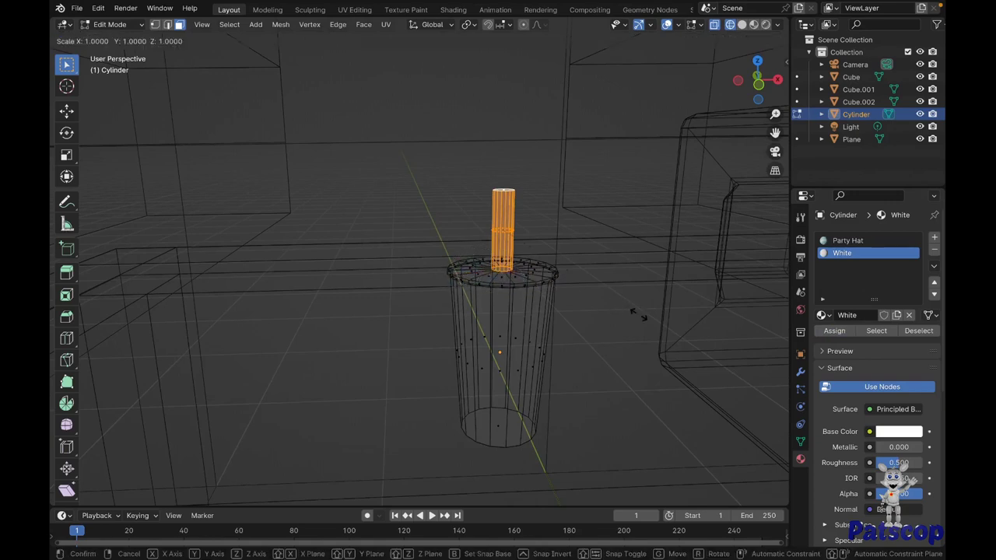
pyautogui.hotkey('shift', 'y')
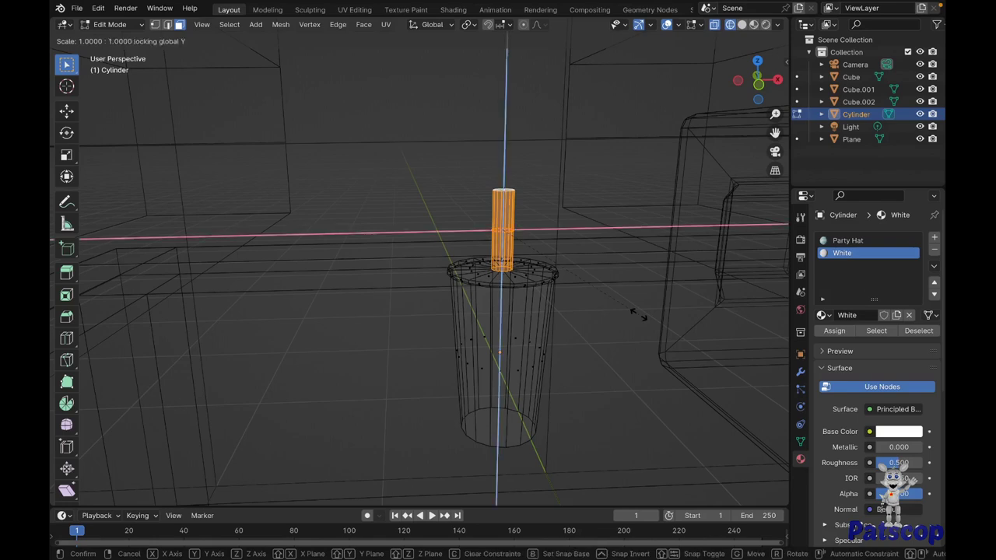
pyautogui.hotkey('shift', 'z')
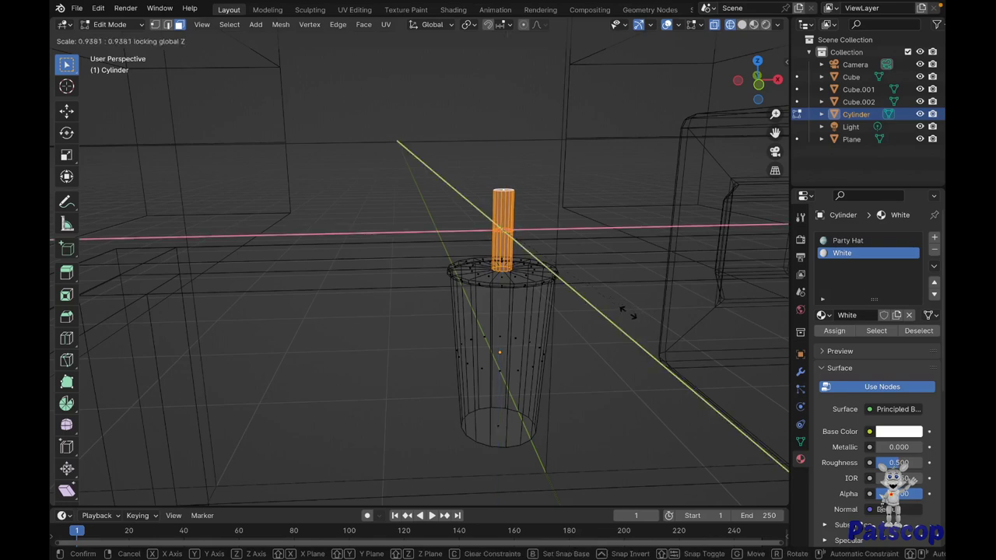
pyautogui.click(574, 305)
pyautogui.press('z')
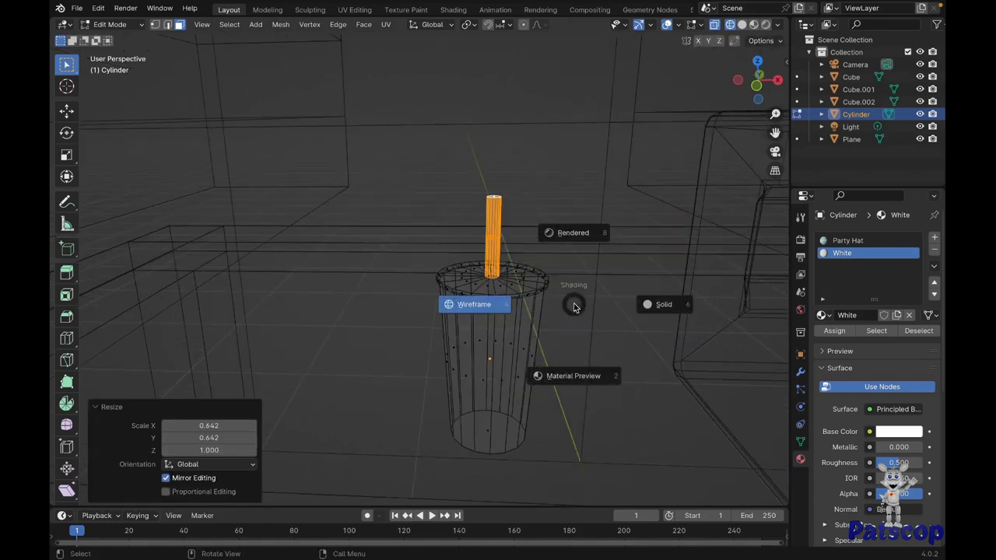
pyautogui.click(586, 308)
pyautogui.click(586, 308)
pyautogui.moveTo(586, 308); pyautogui.dragTo(595, 317, button='middle')
pyautogui.press('Tab')
# - Give the room shell a new material named Walls with a very dark grey base colour
pyautogui.scroll(-3, 595, 316)
pyautogui.hscroll(-5, 595, 317)
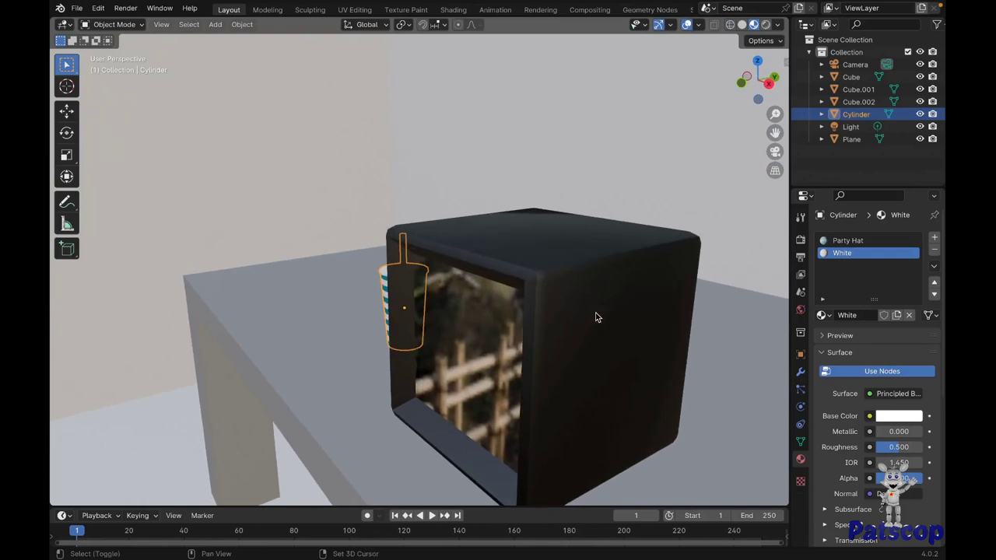
pyautogui.keyDown('shift'); pyautogui.scroll(-5, 595, 317); pyautogui.keyUp('shift')
pyautogui.keyDown('shift'); pyautogui.hscroll(-5, 595, 312); pyautogui.keyUp('shift')
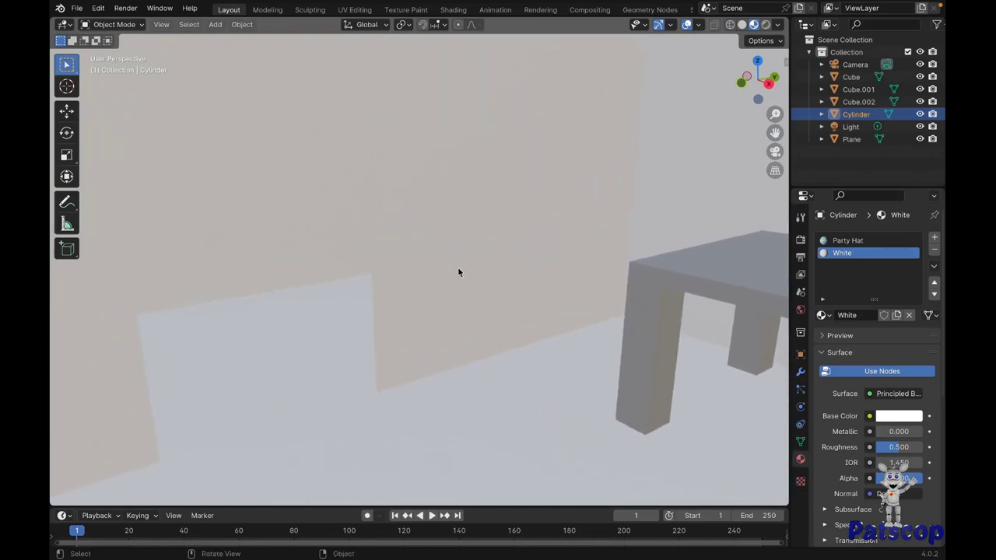
pyautogui.click(483, 274)
pyautogui.click(849, 291)
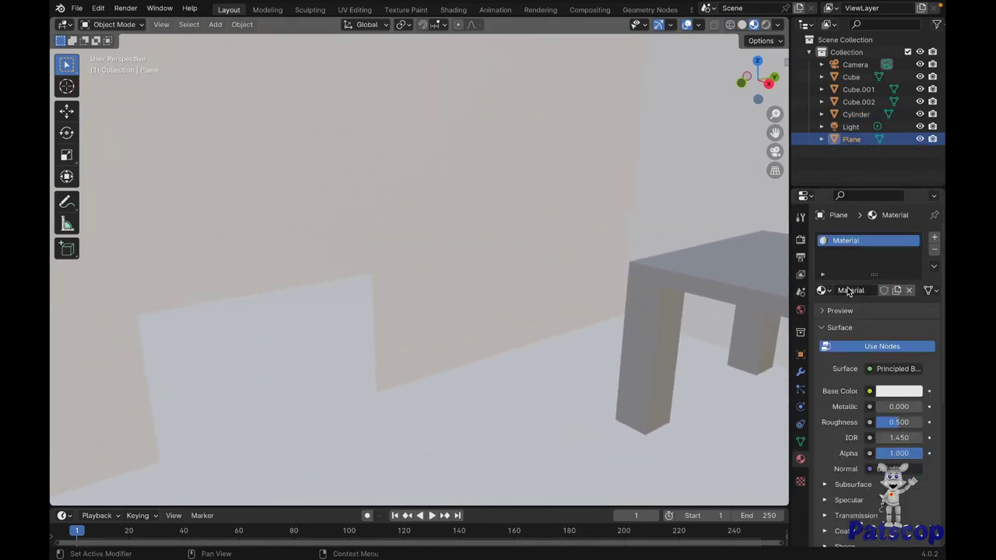
pyautogui.doubleClick(849, 241)
pyautogui.write('Walls')
pyautogui.press('Return')
pyautogui.click(904, 392)
pyautogui.moveTo(908, 256); pyautogui.dragTo(912, 279)
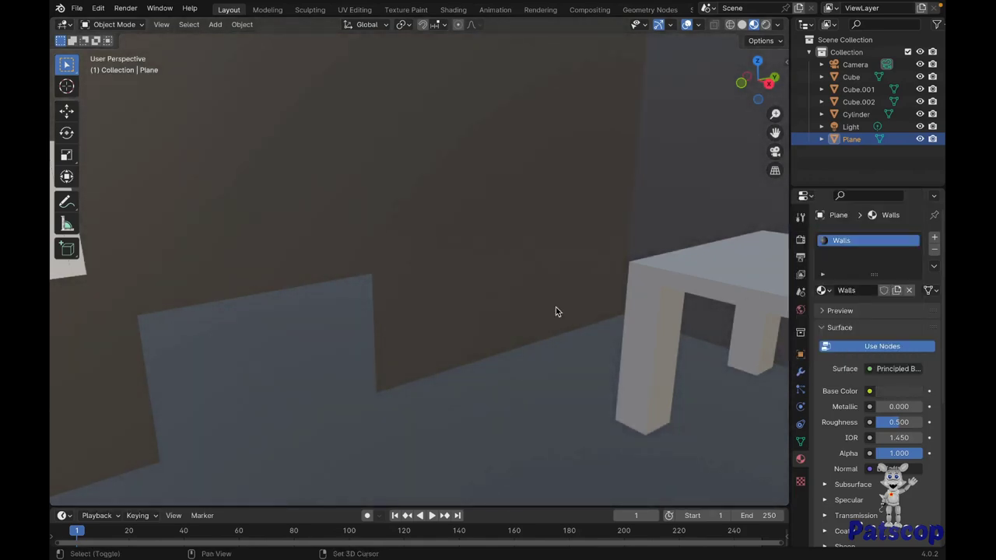
pyautogui.hscroll(-5, 555, 309)
pyautogui.hscroll(-5, 556, 308)
pyautogui.hscroll(-5, 555, 307)
pyautogui.hscroll(-4, 556, 306)
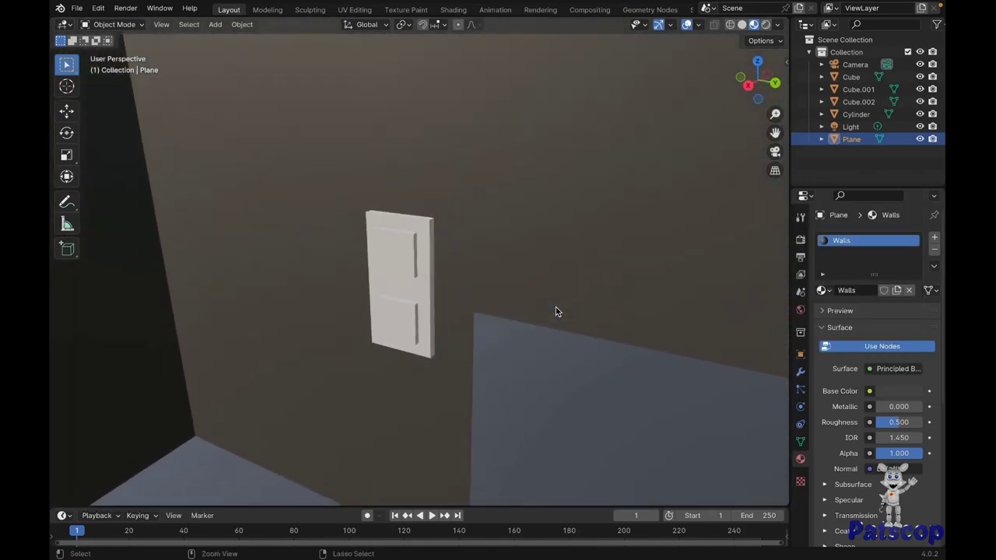
# - Give the door the Walls material and add a second material named Red Button
pyautogui.click(406, 284)
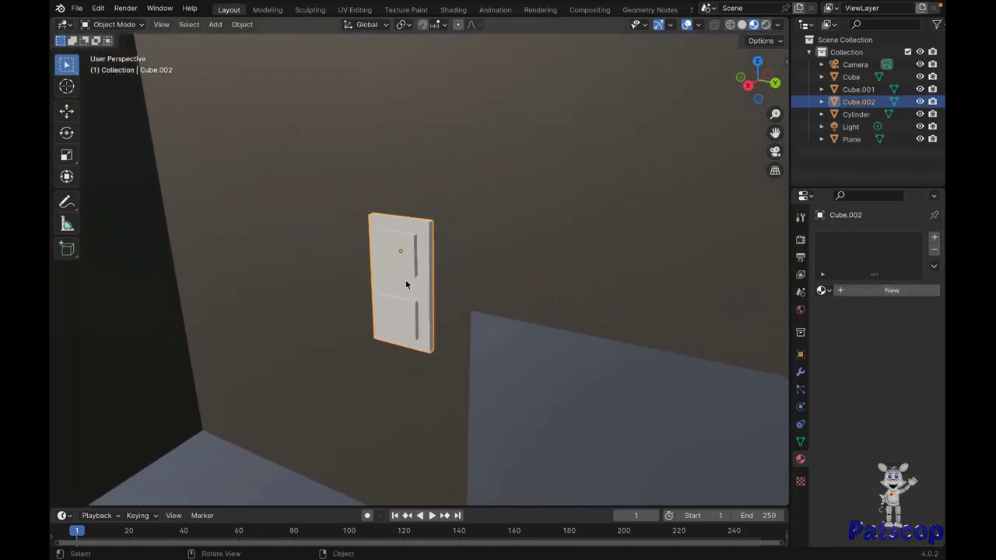
pyautogui.click(823, 291)
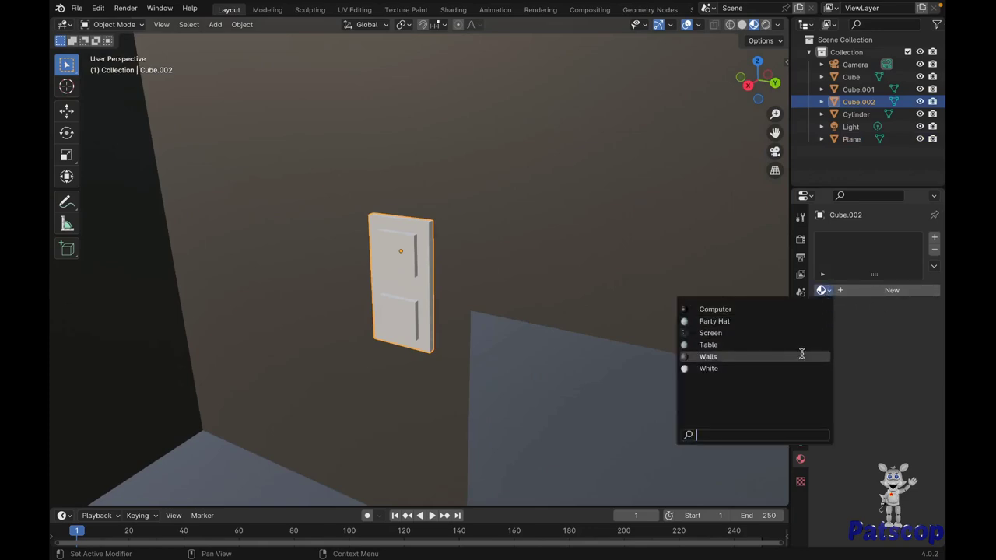
pyautogui.click(803, 357)
pyautogui.click(934, 237)
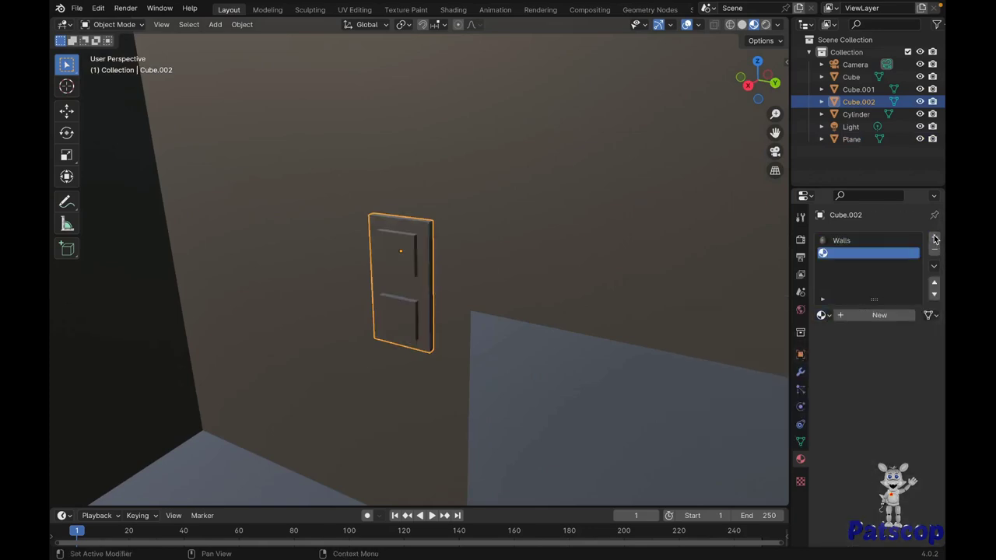
pyautogui.click(845, 314)
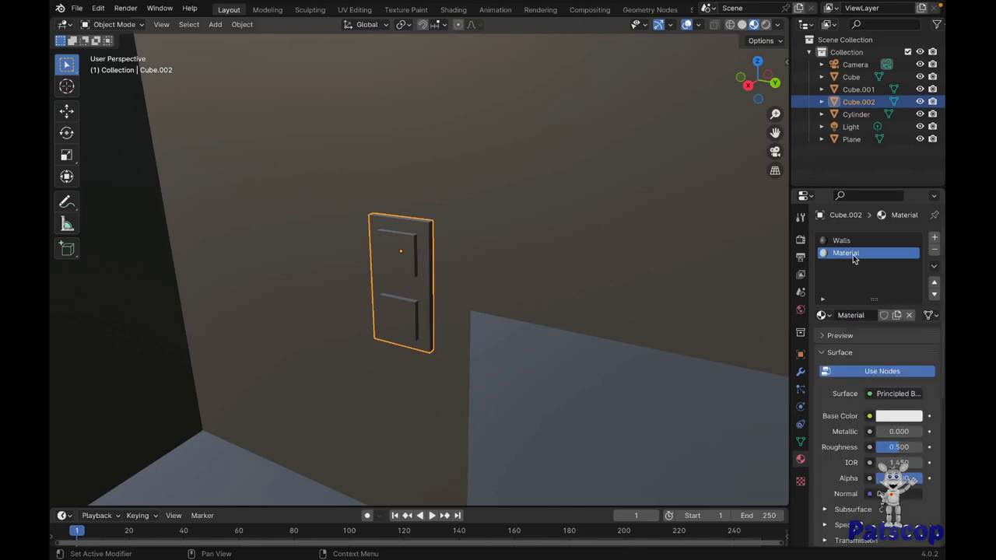
pyautogui.write('Red')
pyautogui.write(' Button')
pyautogui.press('Return')
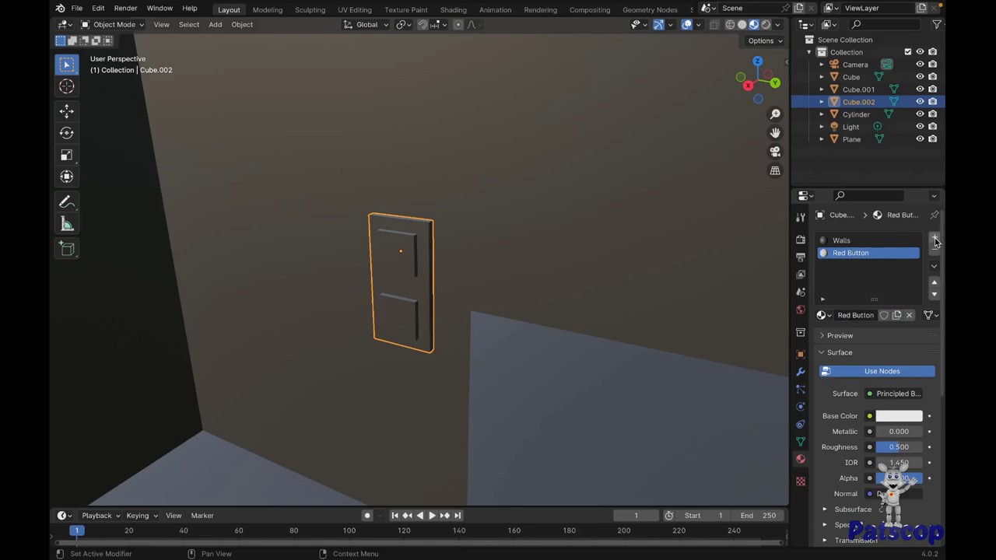
# - Add a third material, White Button, set to an Emission shader with strength 2
pyautogui.click(935, 241)
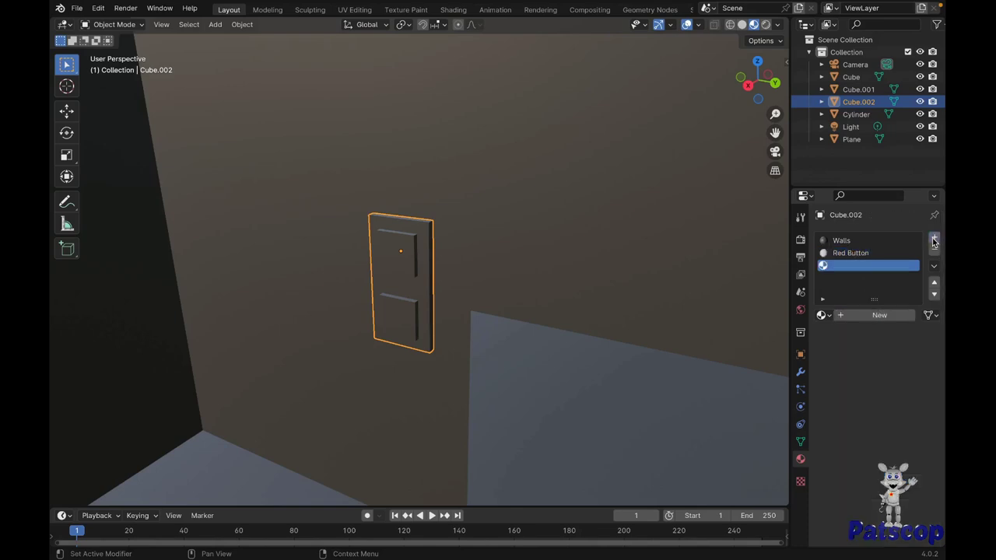
pyautogui.click(860, 315)
pyautogui.doubleClick(856, 266)
pyautogui.write('White')
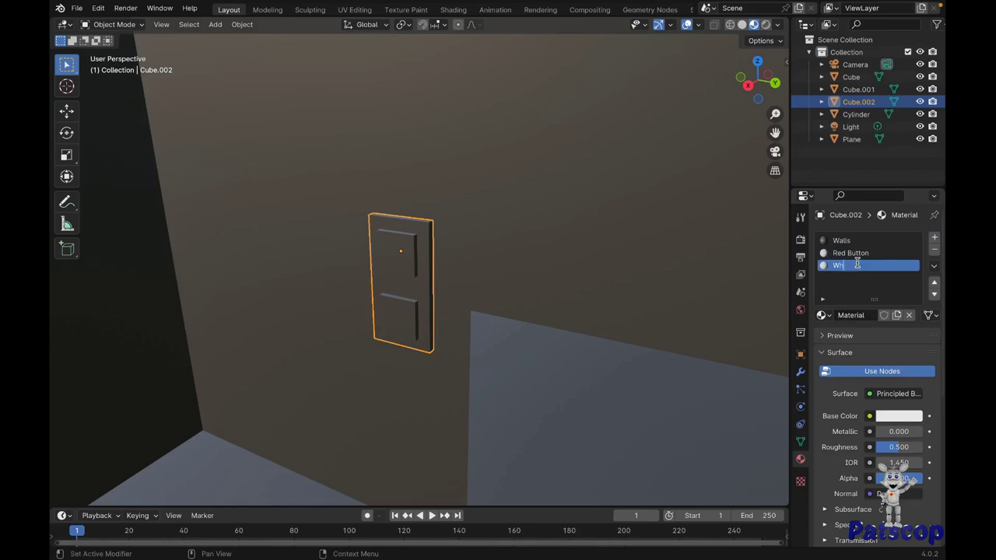
pyautogui.write(' Button')
pyautogui.press('Return')
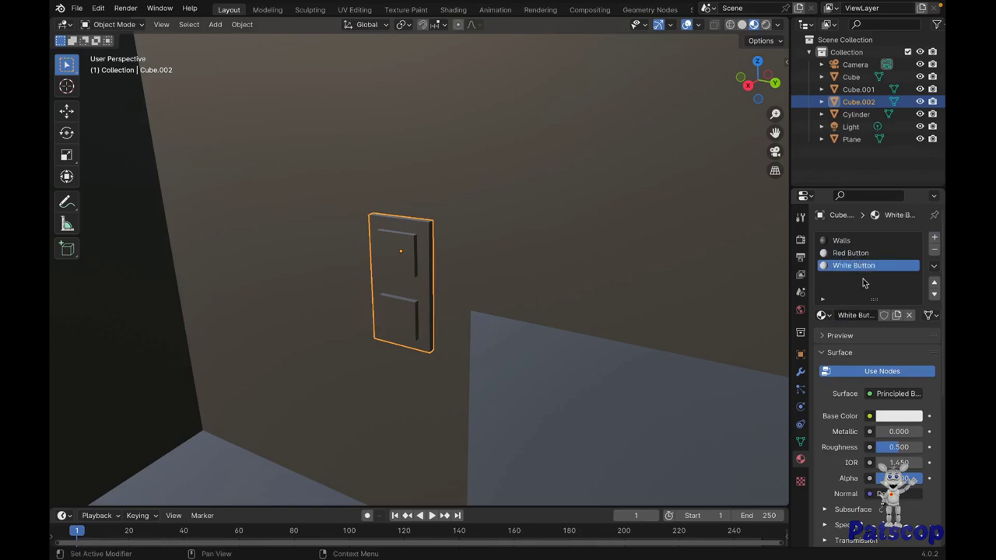
pyautogui.click(897, 419)
pyautogui.click(887, 394)
pyautogui.click(772, 147)
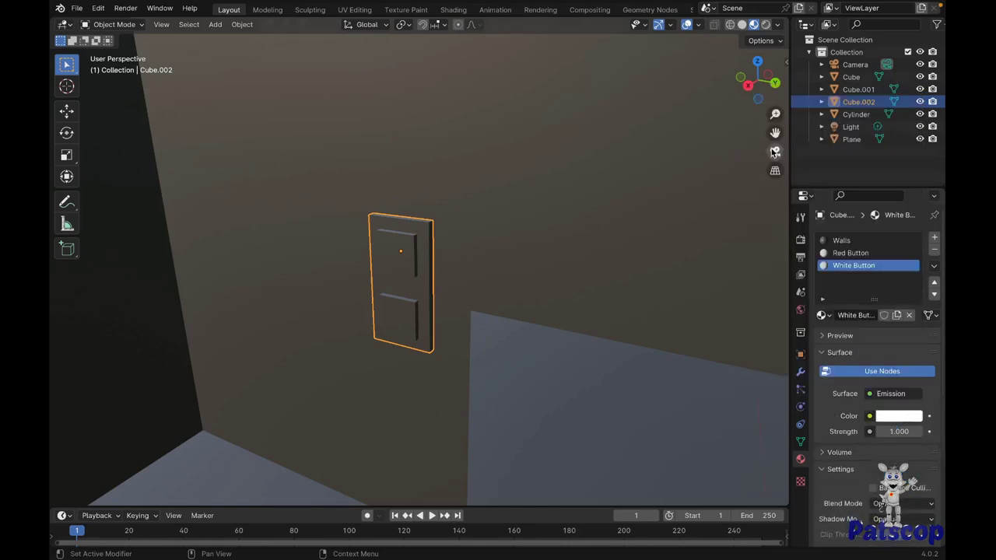
pyautogui.click(899, 431)
pyautogui.write('2')
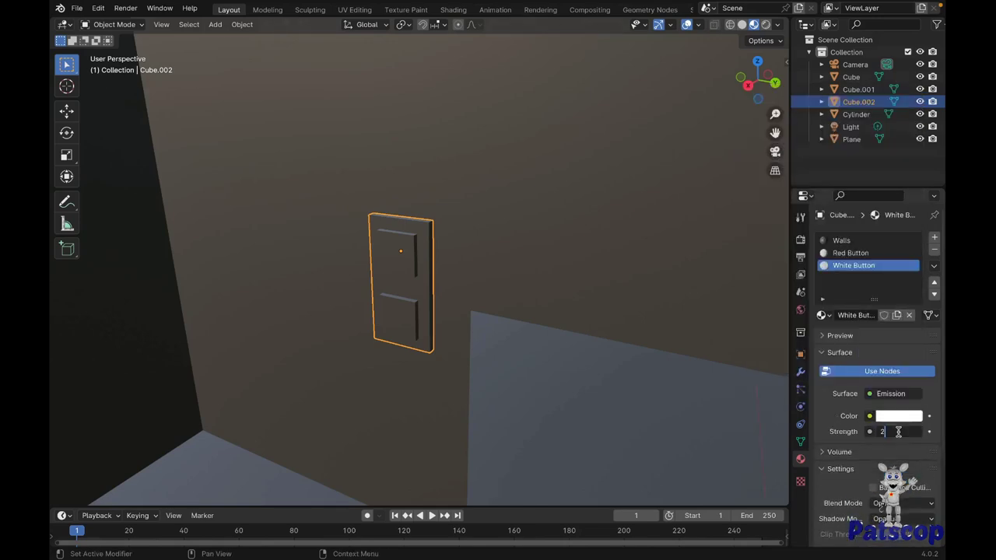
pyautogui.press('Return')
# - In Edit Mode, select the door's lower button face and assign White Button to it
pyautogui.moveTo(727, 374); pyautogui.dragTo(727, 373, button='middle')
pyautogui.press('Tab')
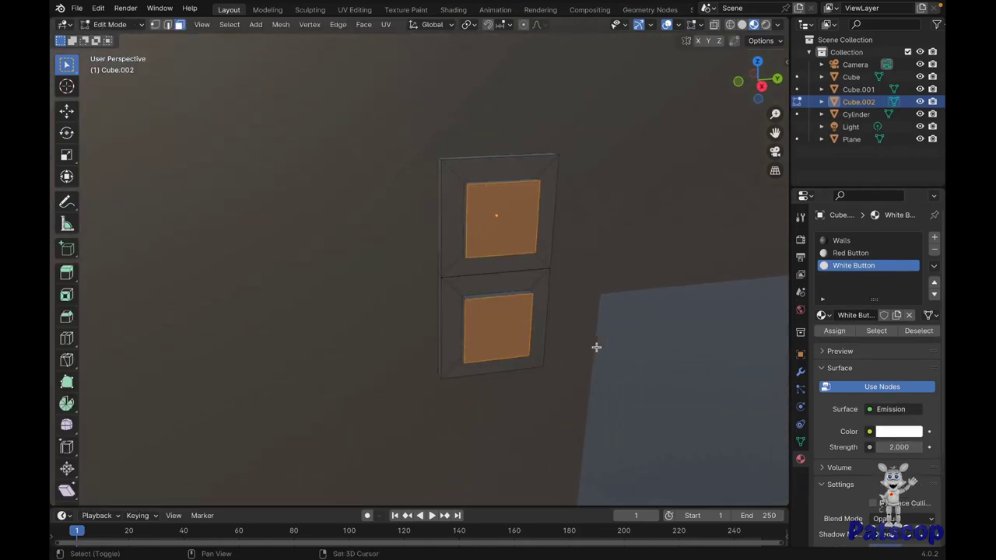
pyautogui.press('z')
pyautogui.click(494, 347)
pyautogui.press('c')
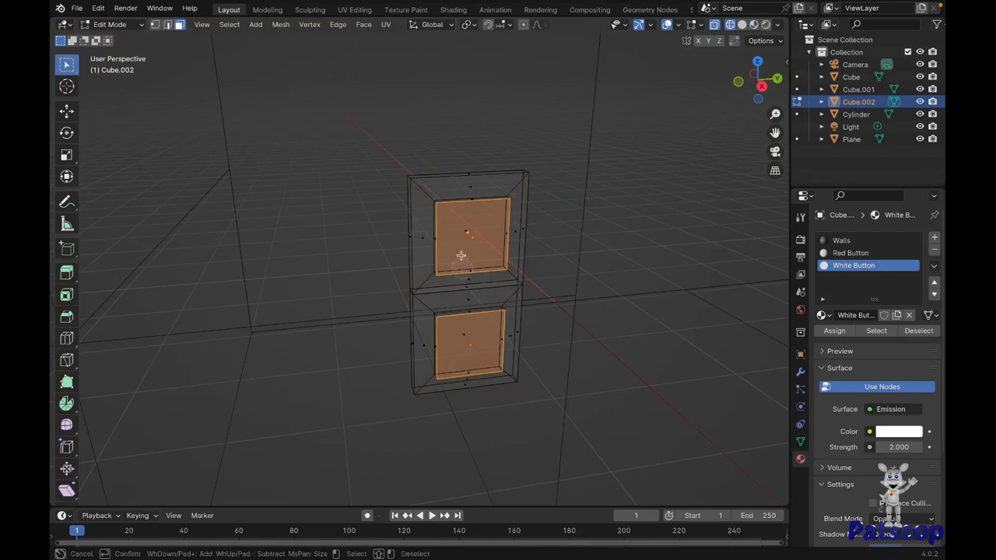
pyautogui.middleClick(477, 240)
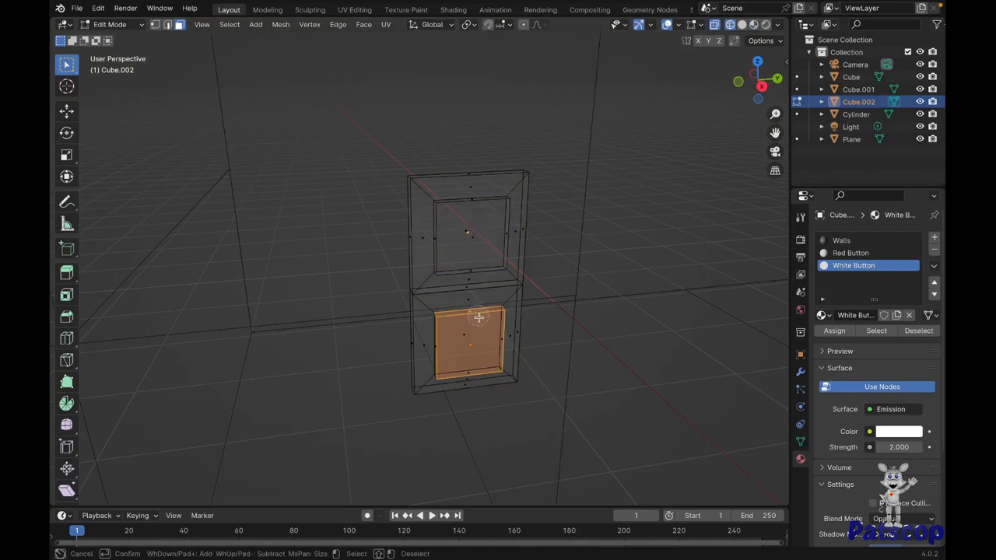
pyautogui.rightClick(440, 350)
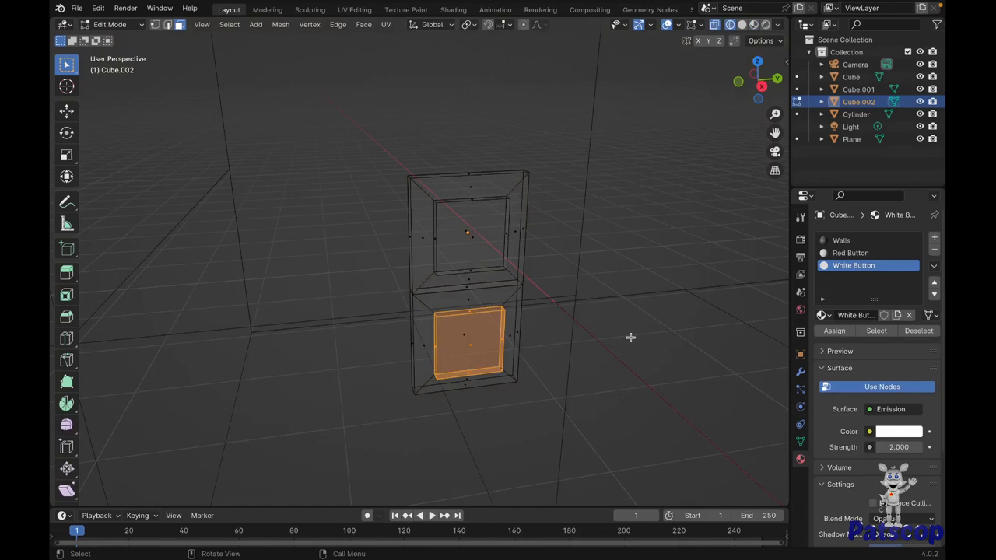
pyautogui.press('z')
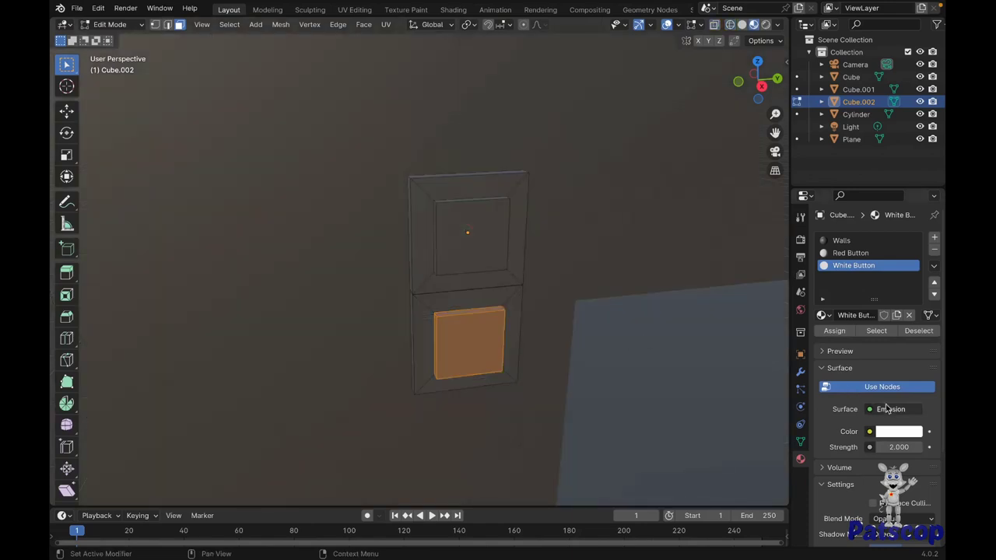
pyautogui.click(834, 331)
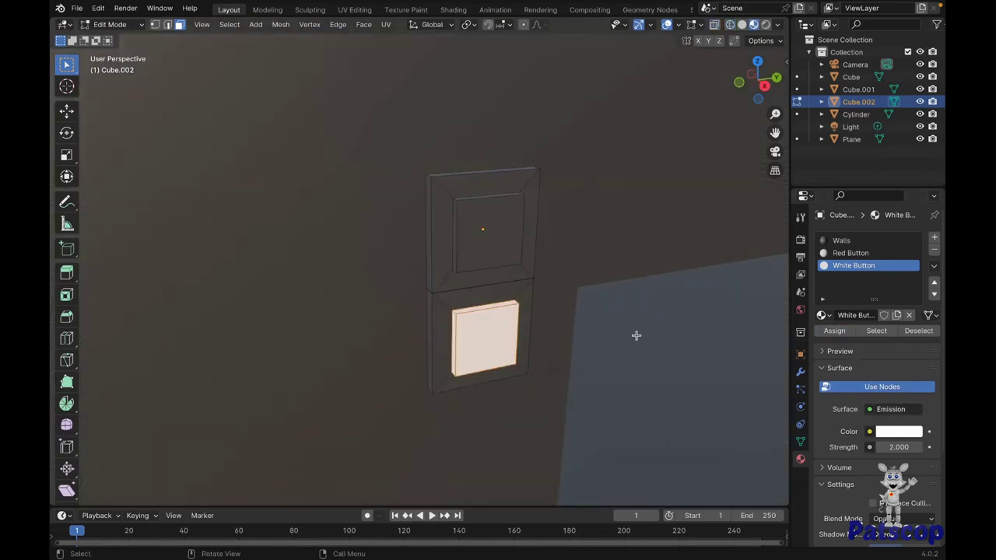
# - Enable Bloom in the render settings so the white button glows
pyautogui.keyDown('shift'); pyautogui.moveTo(632, 335); pyautogui.dragTo(614, 332, button='middle'); pyautogui.keyUp('shift')
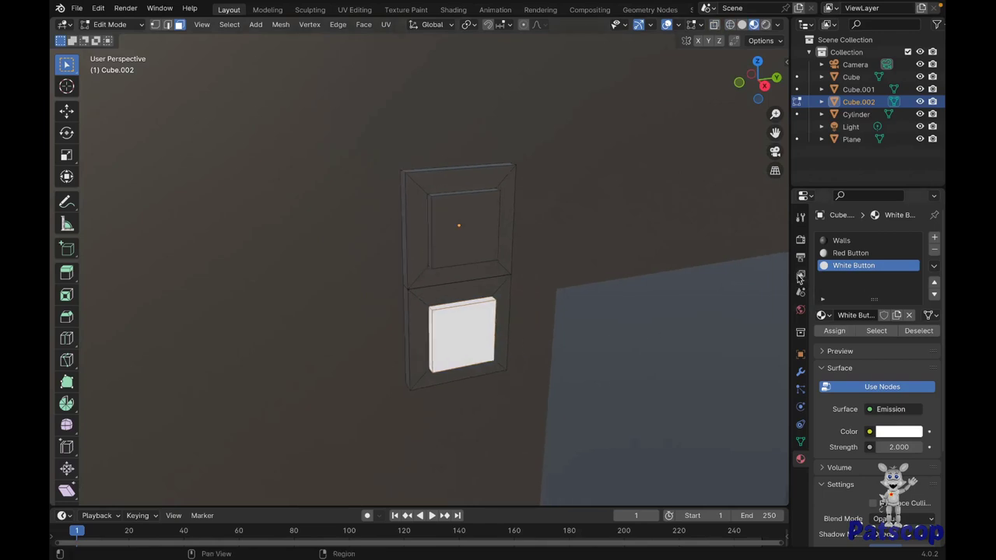
pyautogui.click(800, 241)
pyautogui.click(831, 343)
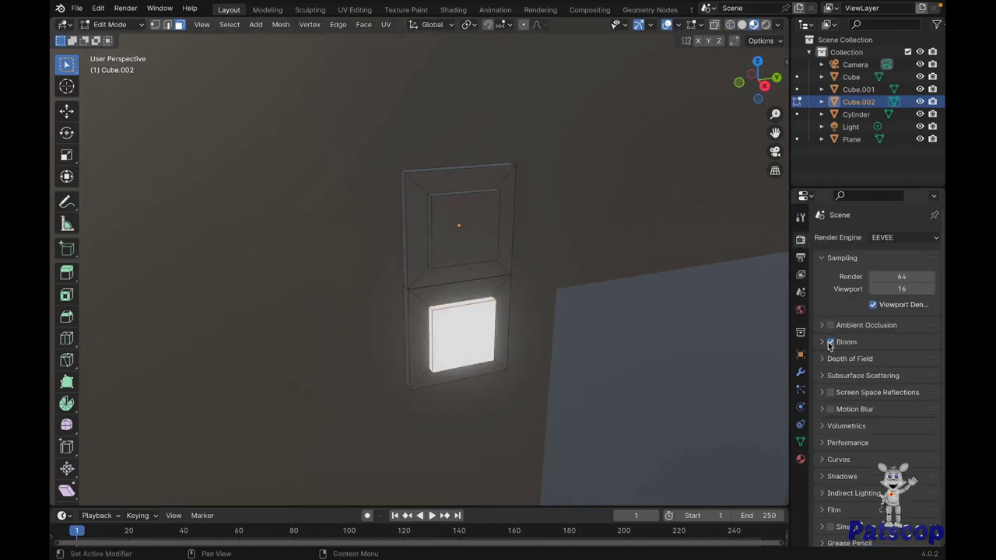
pyautogui.click(801, 460)
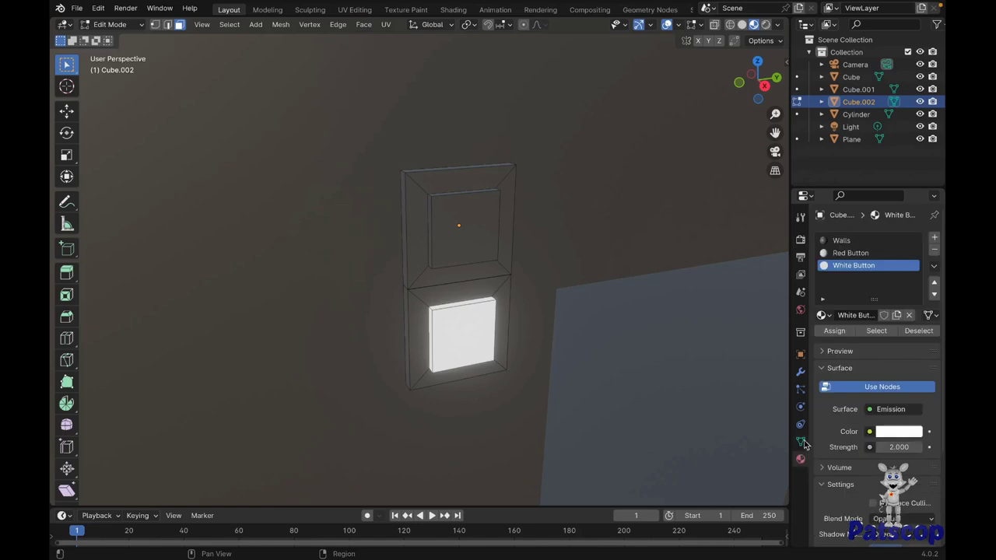
# - Make the Red Button material an Emission shader, pure red at strength 2
pyautogui.click(842, 255)
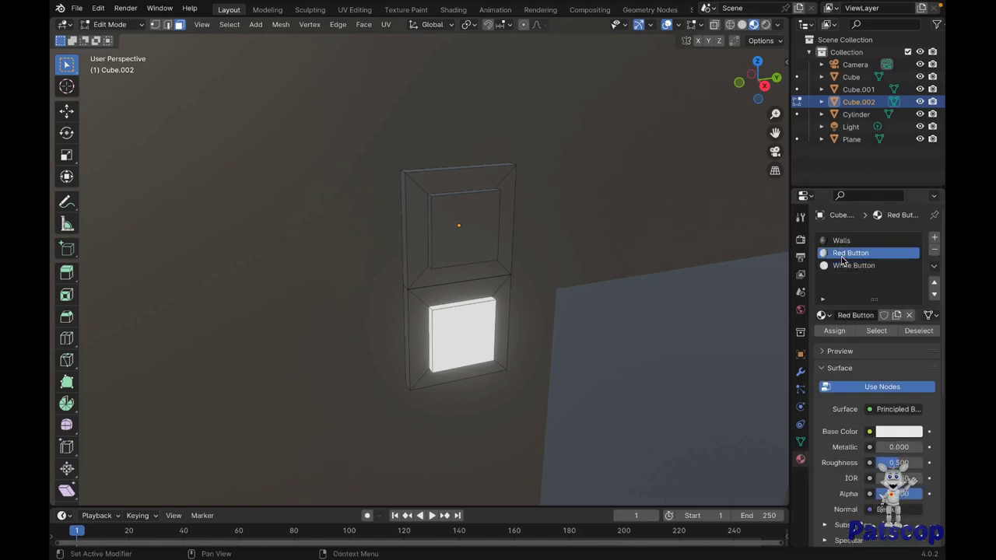
pyautogui.click(883, 409)
pyautogui.click(761, 165)
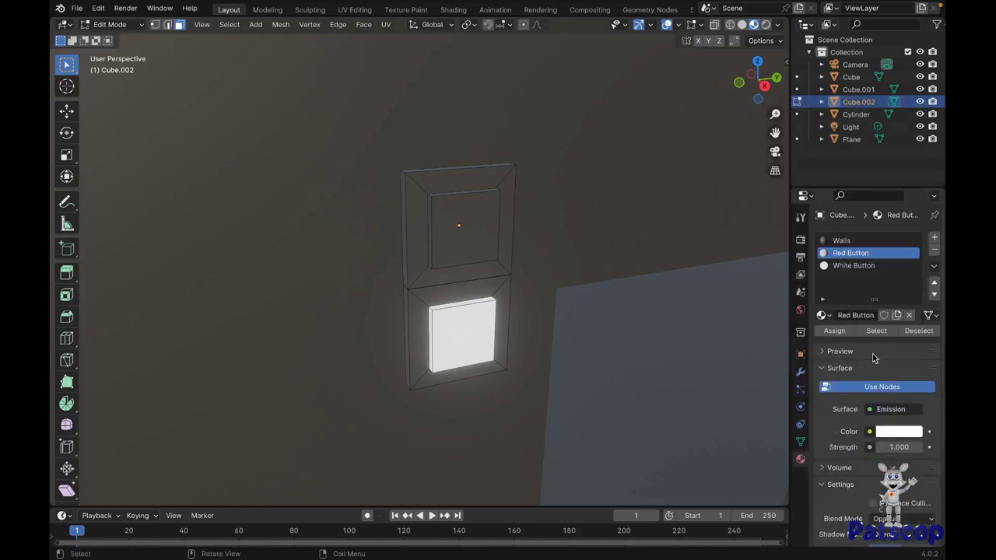
pyautogui.write('2.000')
pyautogui.press('Return')
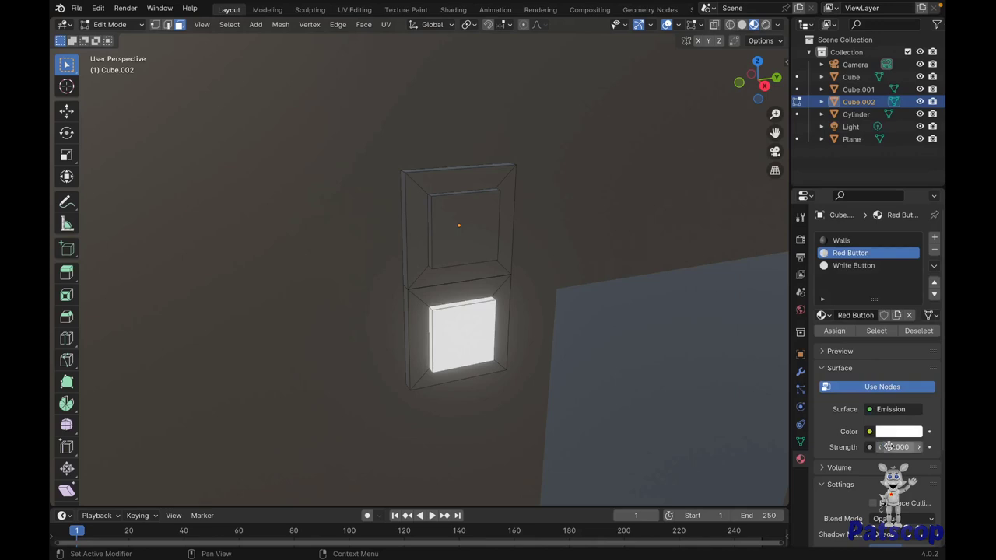
pyautogui.click(898, 431)
pyautogui.click(813, 358)
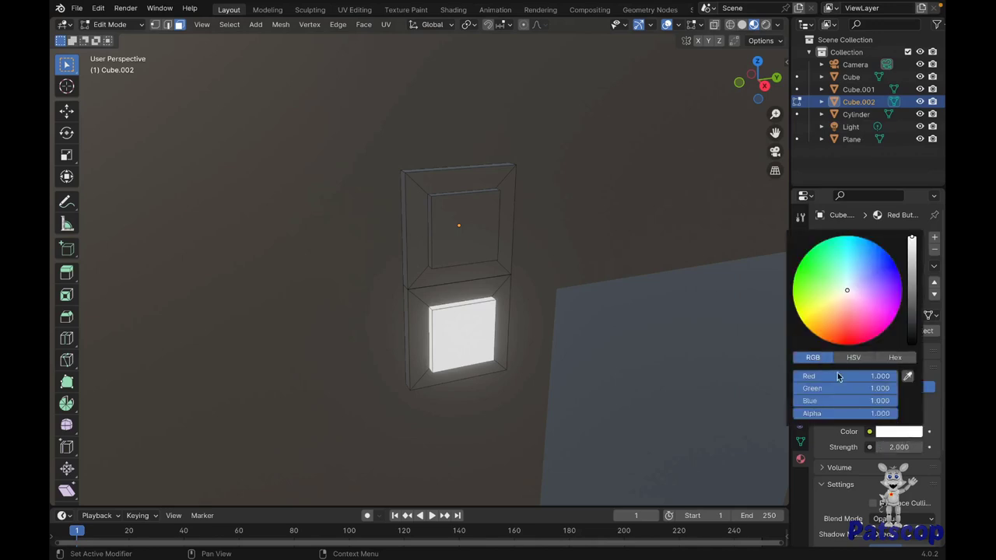
pyautogui.moveTo(884, 391); pyautogui.dragTo(813, 389)
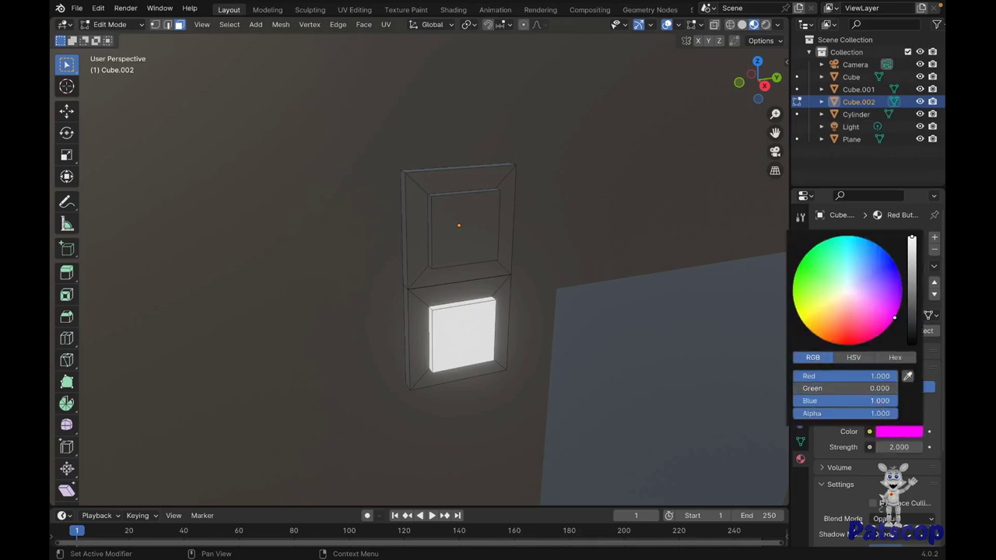
pyautogui.moveTo(880, 401); pyautogui.dragTo(813, 400)
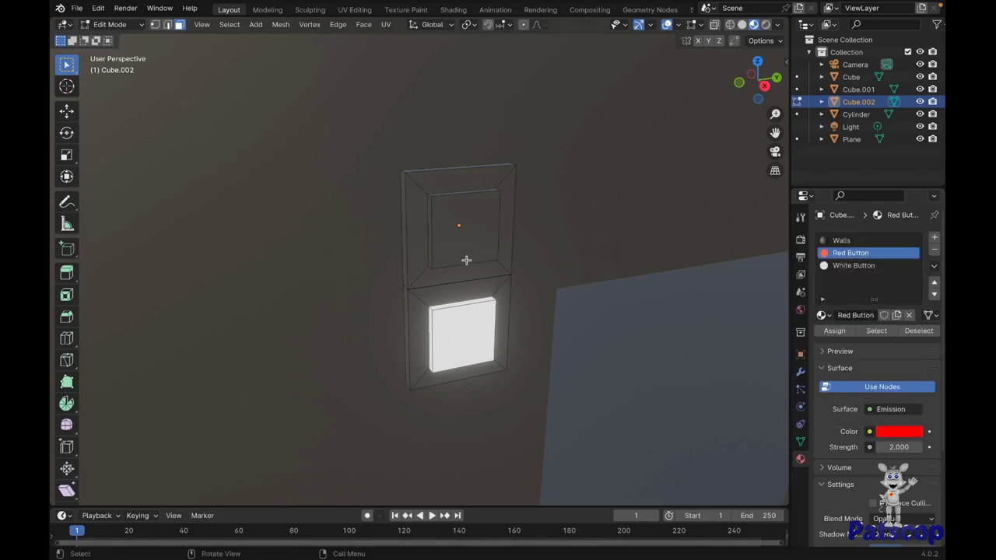
# - Circle-select the upper button face in wireframe and assign it the Red Button material
pyautogui.press('z')
pyautogui.press('c')
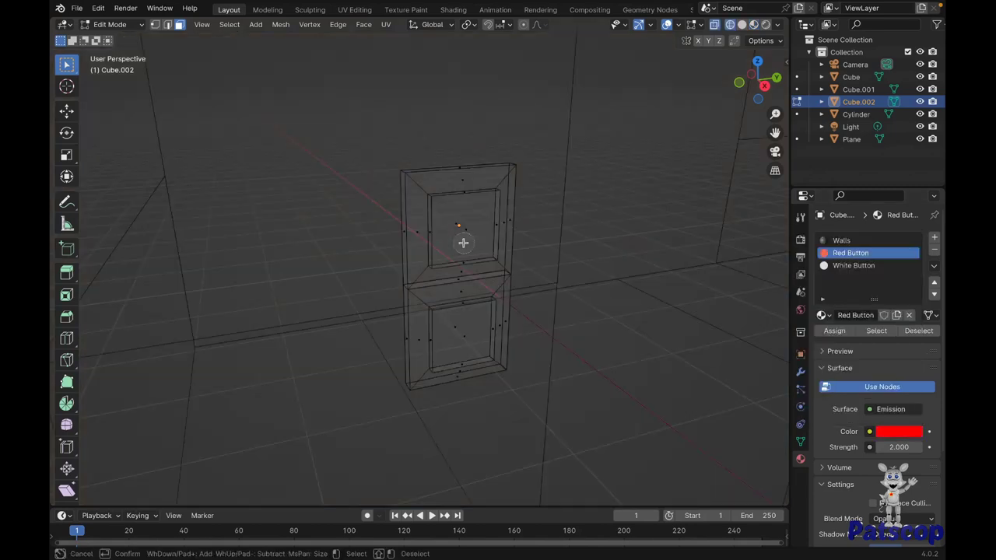
pyautogui.moveTo(468, 255)
pyautogui.mouseDown()
pyautogui.moveTo(444, 244)
pyautogui.moveTo(433, 219)
pyautogui.moveTo(467, 197)
pyautogui.moveTo(490, 218)
pyautogui.moveTo(465, 223)
pyautogui.mouseUp()
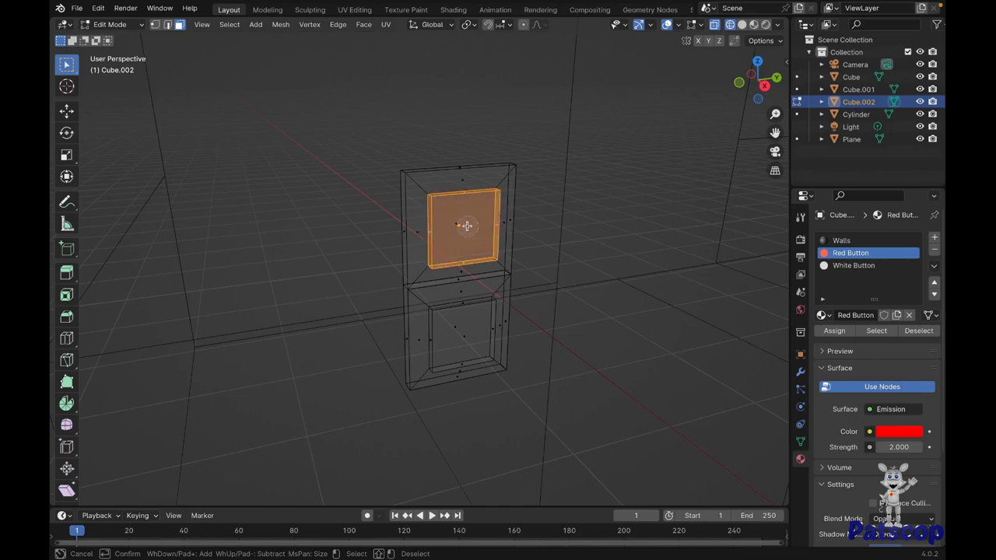
pyautogui.rightClick(467, 226)
pyautogui.press('z')
pyautogui.press('2')
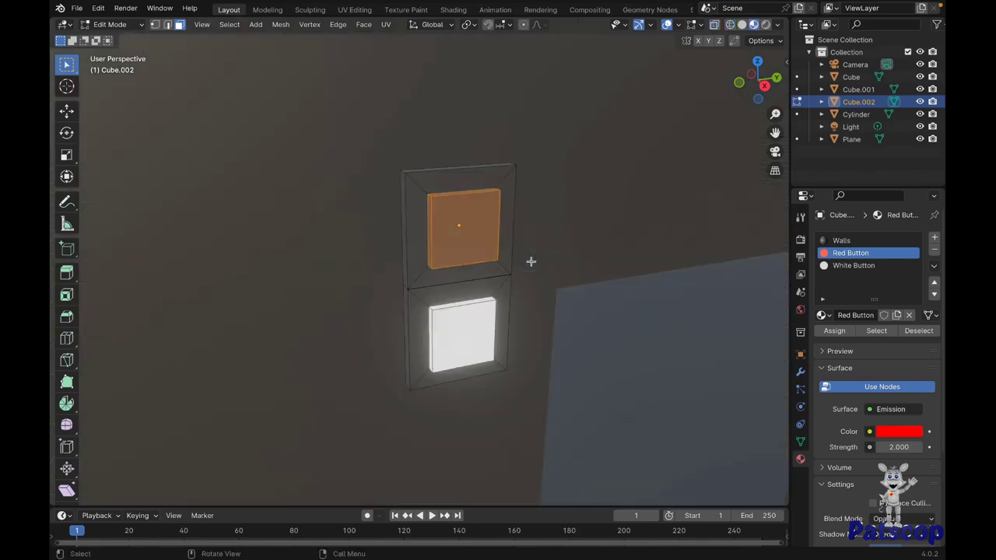
pyautogui.click(842, 336)
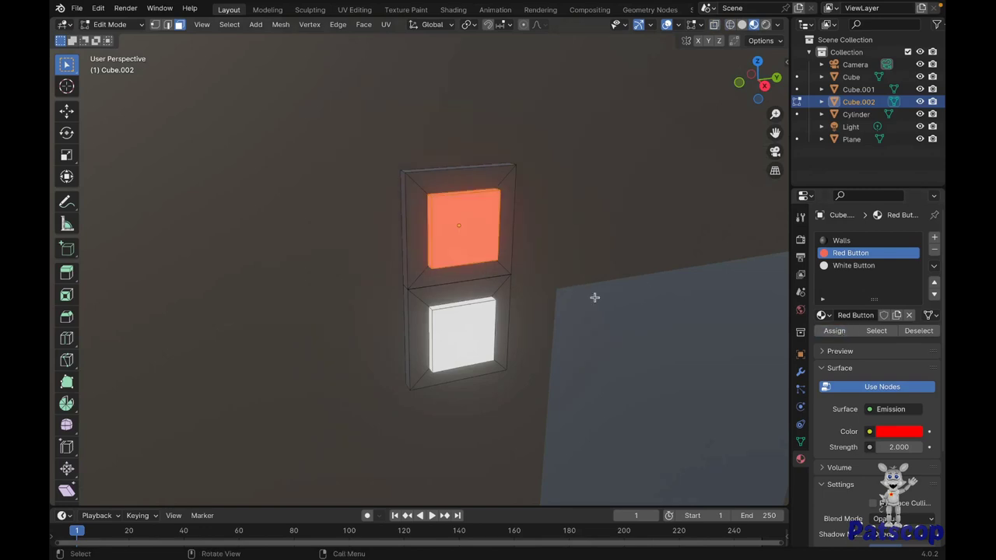
pyautogui.scroll(-2, 594, 298)
# - Back in Object Mode, duplicate the button panel in place
pyautogui.press('Tab')
pyautogui.scroll(-3, 595, 297)
pyautogui.scroll(-3, 595, 297)
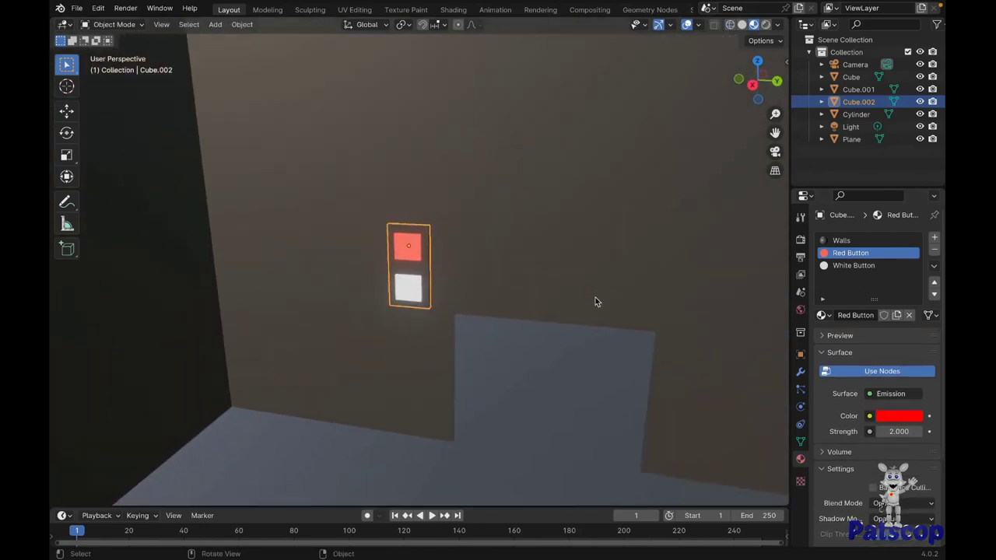
pyautogui.hscroll(3, 595, 302)
pyautogui.hscroll(3, 595, 302)
pyautogui.hscroll(3, 595, 302)
pyautogui.hscroll(2, 595, 301)
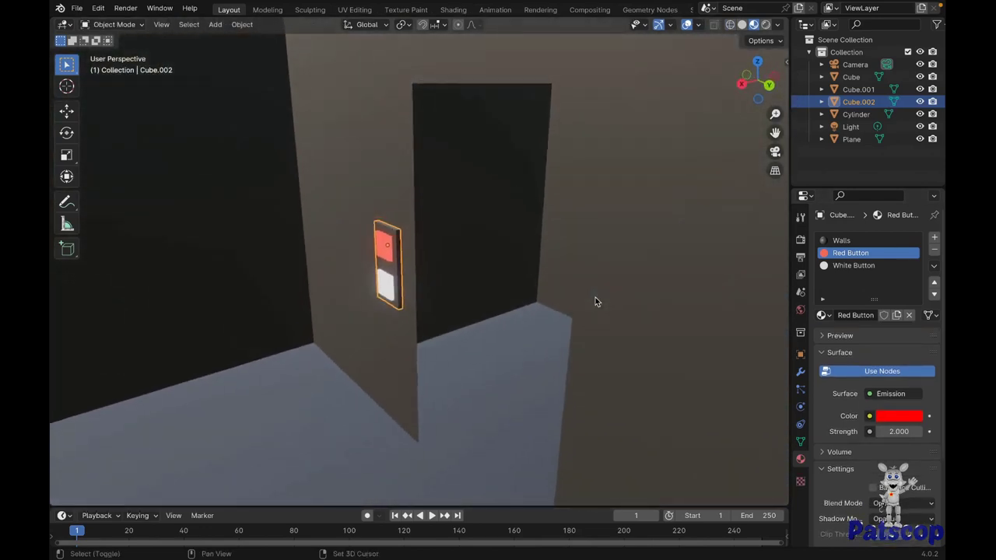
pyautogui.hscroll(-3, 595, 302)
pyautogui.hscroll(-2, 596, 302)
pyautogui.hscroll(-1, 596, 302)
pyautogui.hscroll(-3, 595, 302)
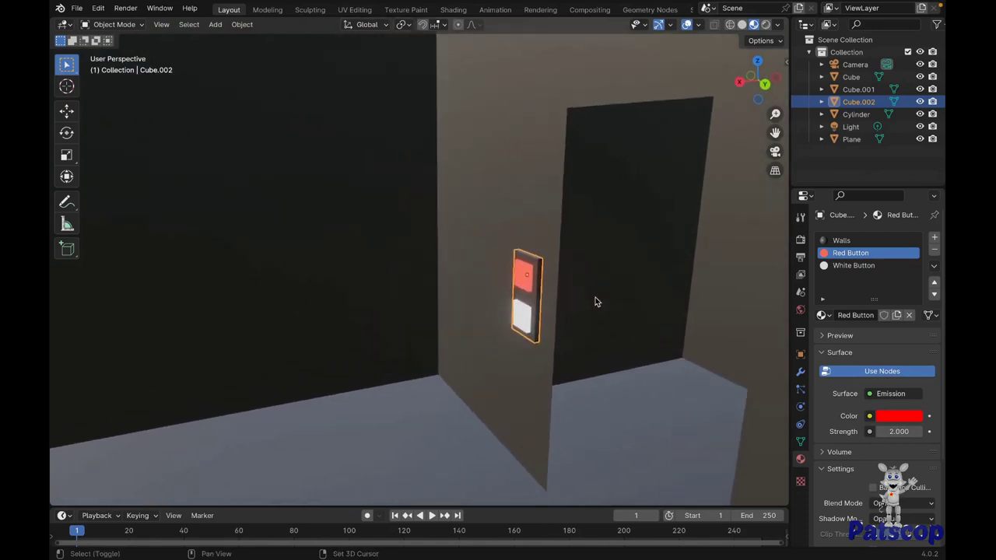
pyautogui.hscroll(-3, 595, 302)
pyautogui.hotkey('shift', 'd')
pyautogui.rightClick(498, 302)
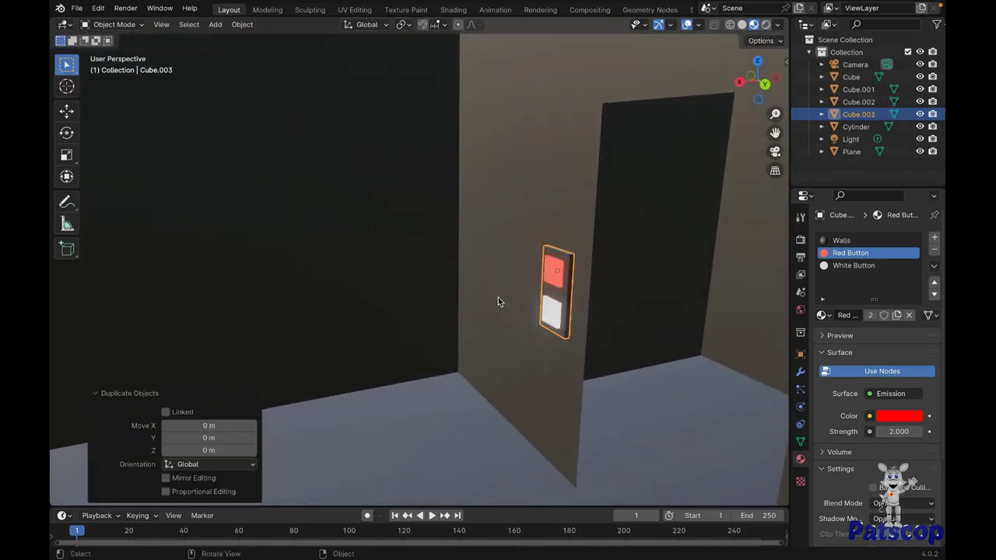
# - Mirror the copy across global X about the 3D cursor, then restore Median Point pivot
pyautogui.click(408, 29)
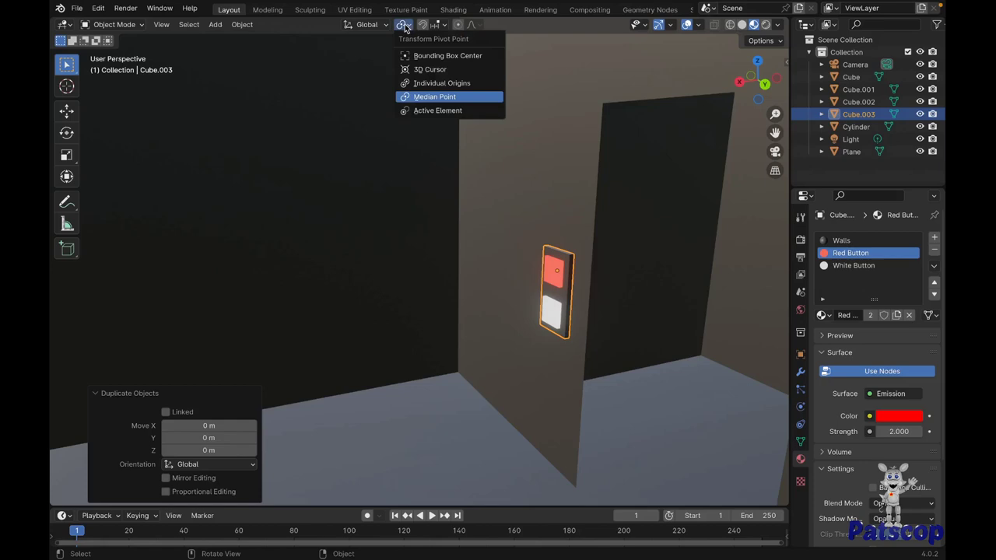
pyautogui.click(431, 71)
pyautogui.rightClick(513, 225)
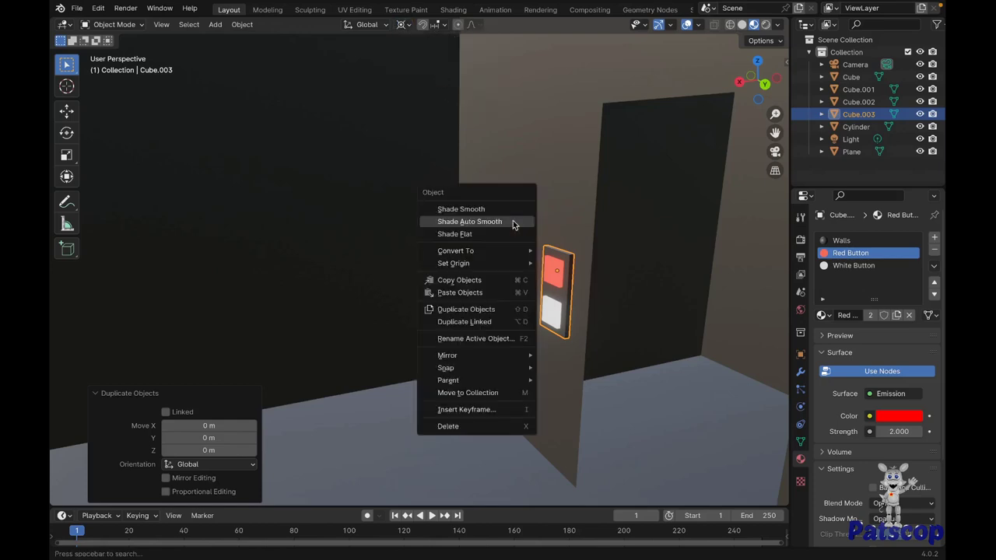
pyautogui.moveTo(447, 356)
pyautogui.click(576, 372)
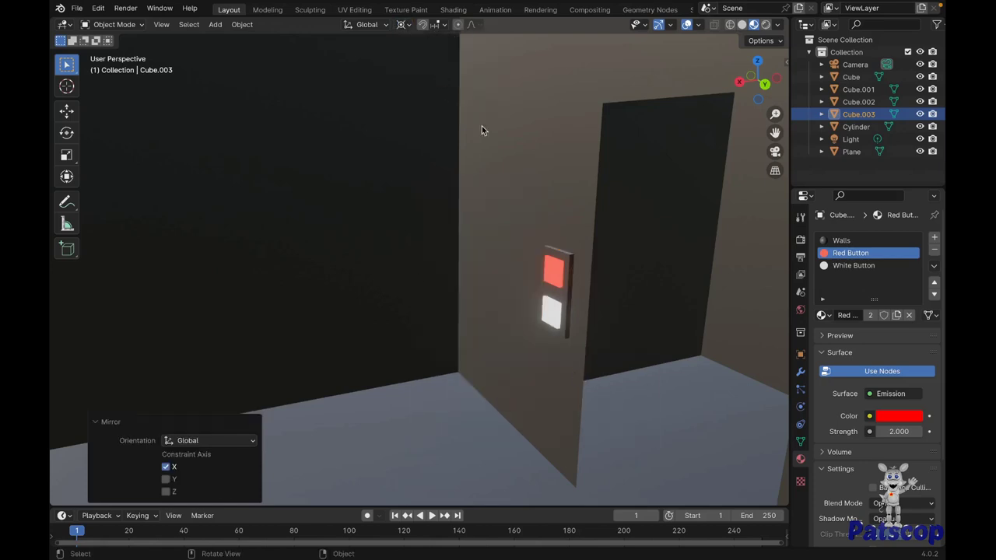
pyautogui.click(413, 27)
pyautogui.click(437, 96)
pyautogui.hscroll(3, 441, 100)
pyautogui.hscroll(3, 440, 99)
pyautogui.hscroll(-5, 440, 100)
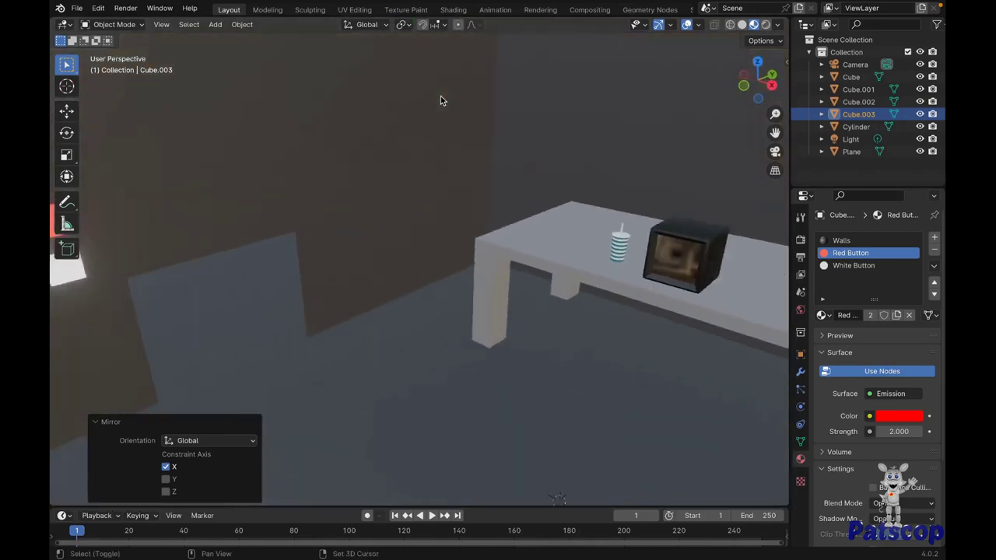
pyautogui.hscroll(-5, 440, 100)
pyautogui.hscroll(-5, 441, 99)
pyautogui.hscroll(-5, 440, 100)
pyautogui.hscroll(-5, 440, 99)
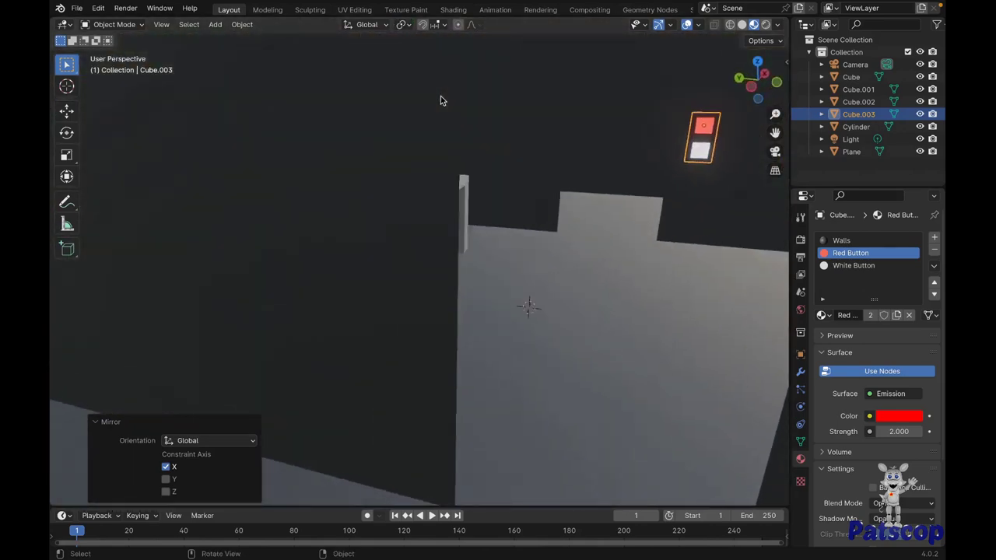
pyautogui.hscroll(-5, 441, 99)
# - Add a new material slot with a new Window material to the wall Plane
pyautogui.hscroll(-3, 441, 100)
pyautogui.click(303, 166)
pyautogui.scroll(3, 303, 167)
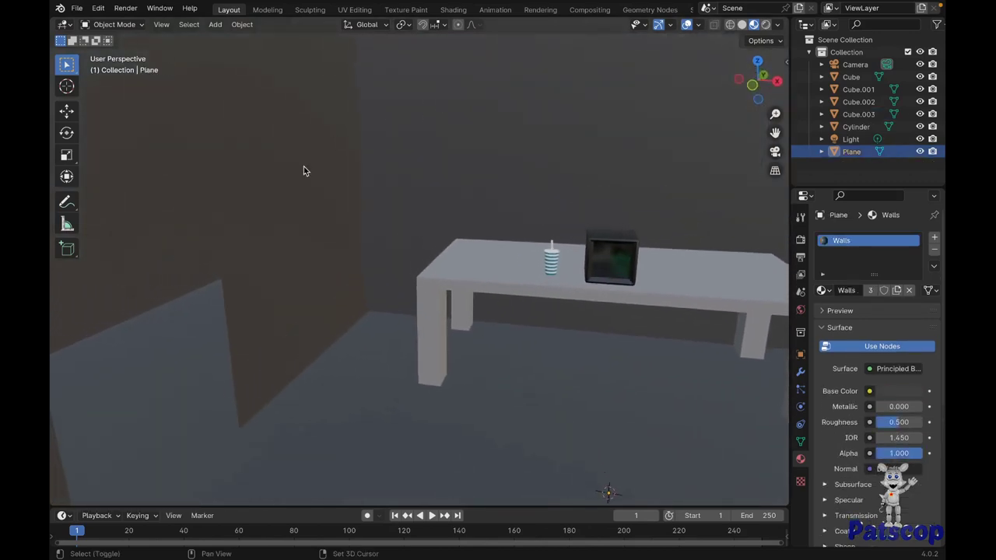
pyautogui.click(936, 238)
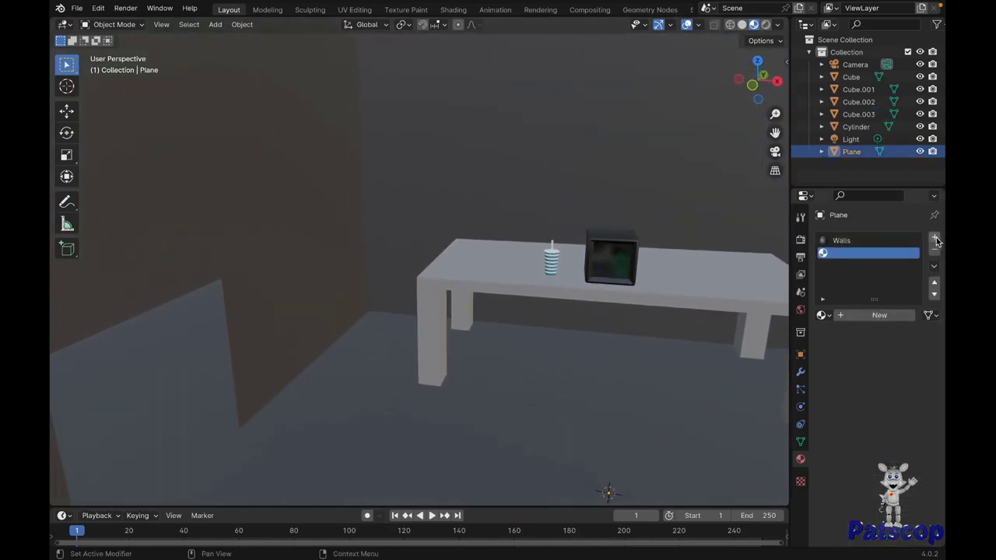
pyautogui.click(855, 315)
pyautogui.write('Window')
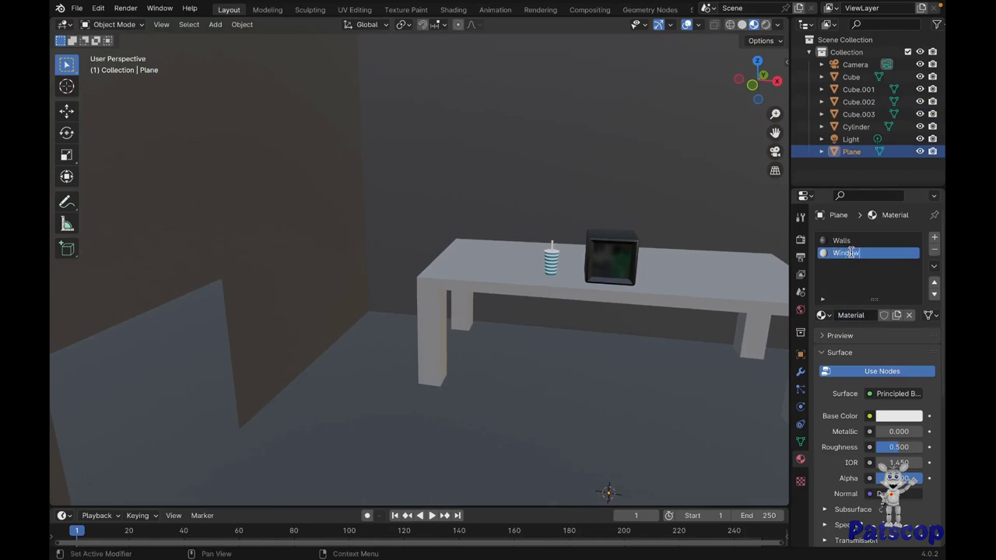
# - Assign the Window material to the wall's window face
pyautogui.press('Tab')
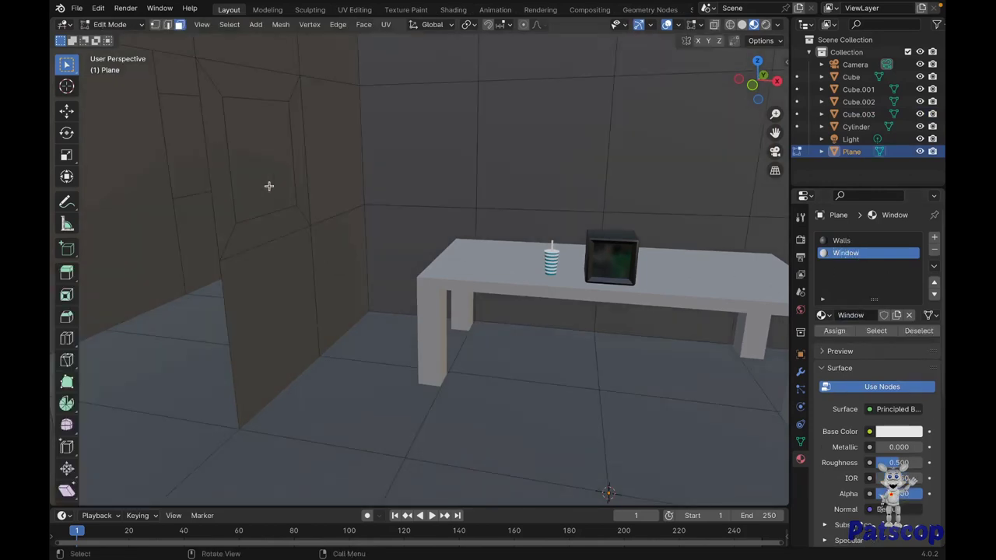
pyautogui.click(243, 144)
pyautogui.keyDown('shift'); pyautogui.moveTo(464, 207); pyautogui.dragTo(449, 204, button='middle'); pyautogui.keyUp('shift')
pyautogui.click(692, 139)
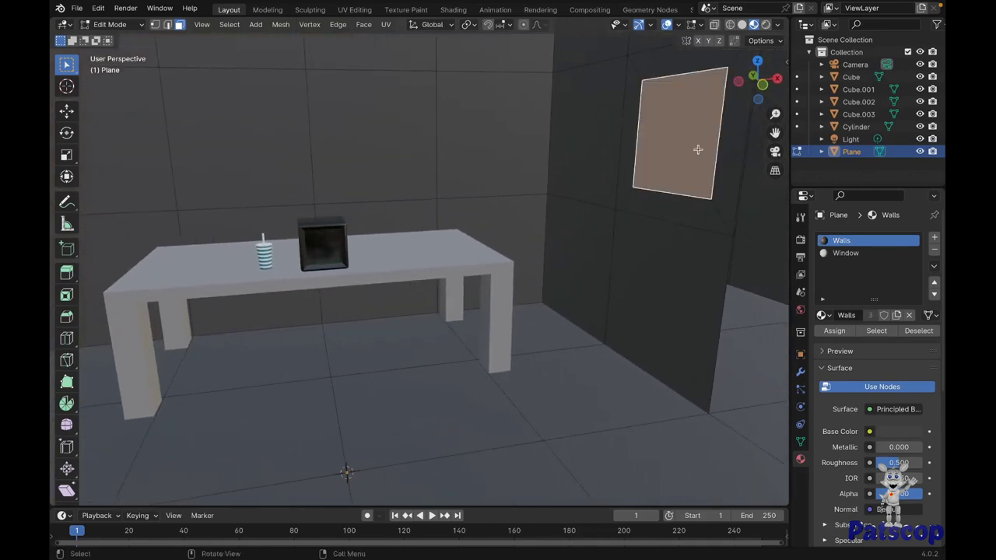
pyautogui.click(842, 253)
pyautogui.click(843, 333)
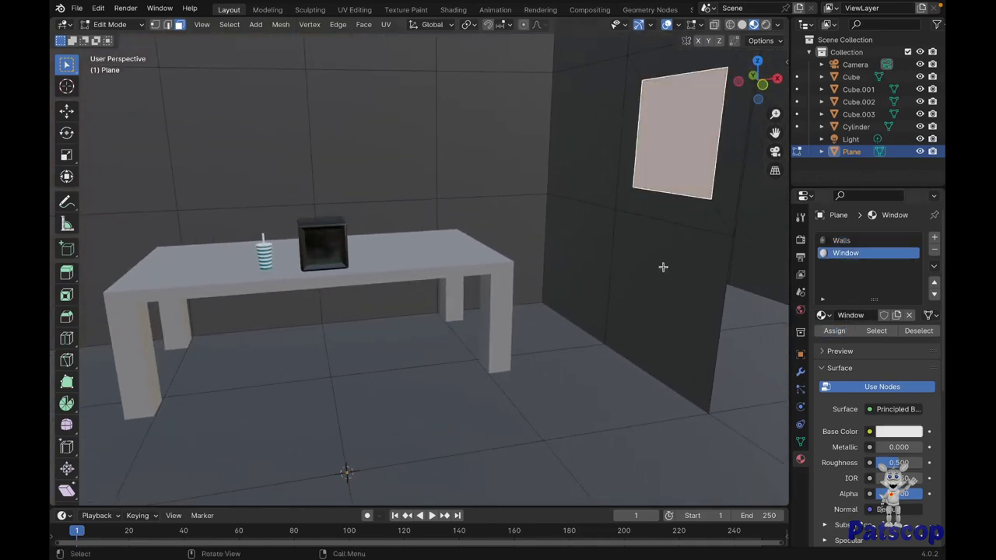
pyautogui.press('Tab')
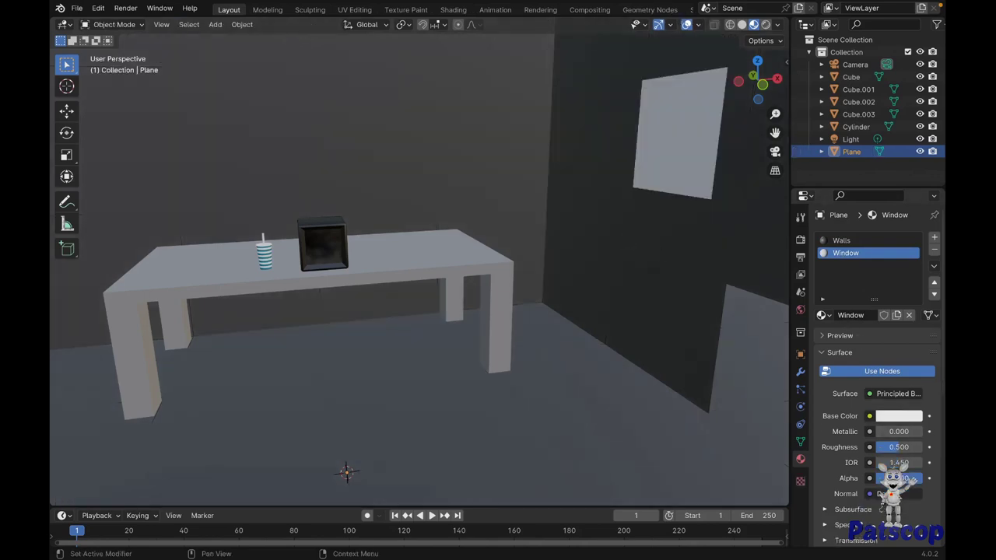
# - Set the Window material to Alpha Blend, alpha 0.25, with a black base colour
pyautogui.scroll(-5, 871, 350)
pyautogui.scroll(-2, 871, 350)
pyautogui.click(896, 392)
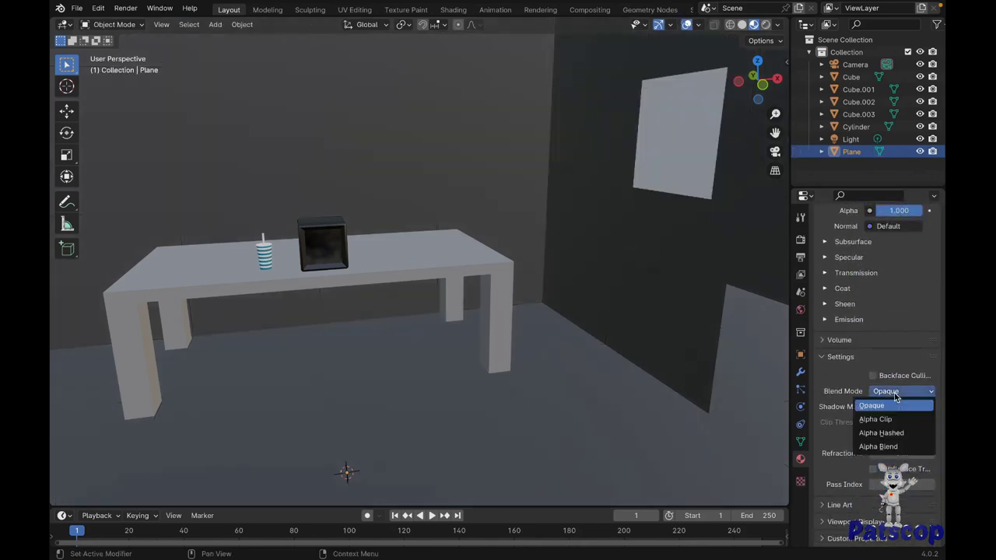
pyautogui.click(893, 447)
pyautogui.scroll(4, 887, 334)
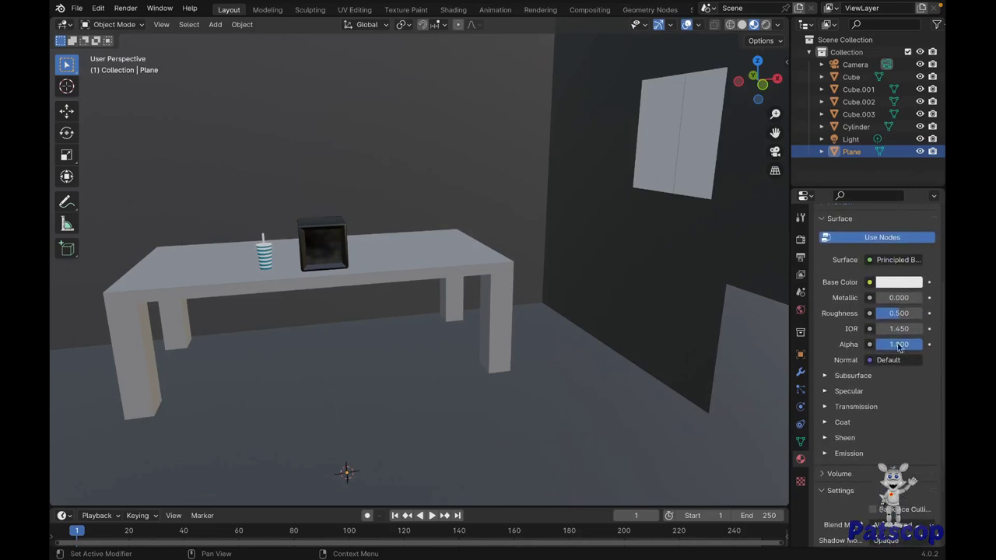
pyautogui.moveTo(898, 344); pyautogui.dragTo(889, 344)
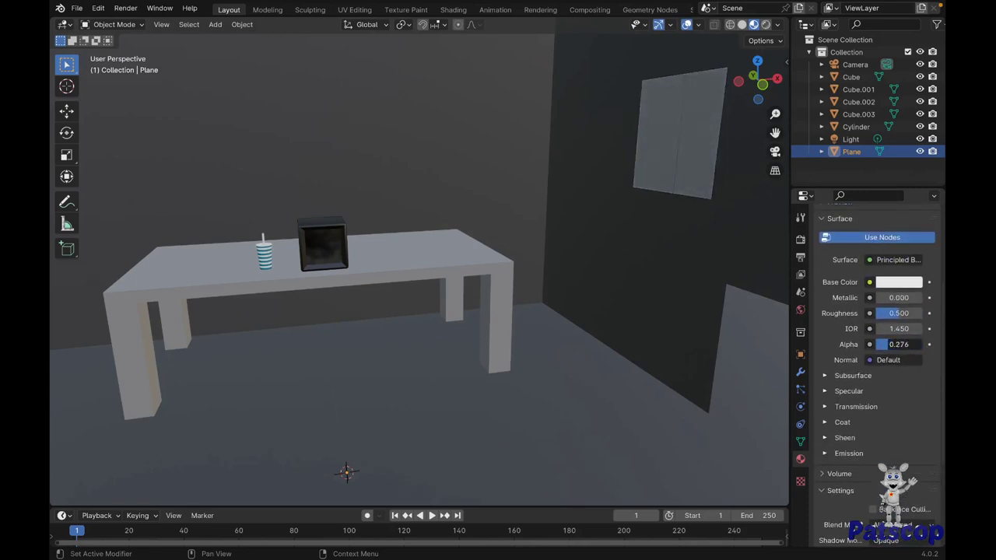
pyautogui.scroll(2, 892, 303)
pyautogui.click(896, 318)
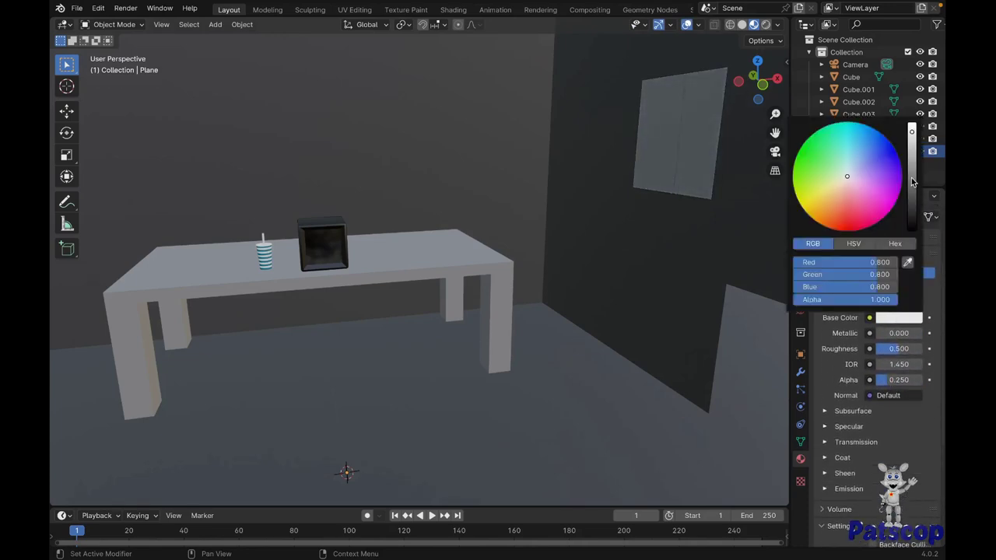
pyautogui.moveTo(913, 181); pyautogui.dragTo(912, 234)
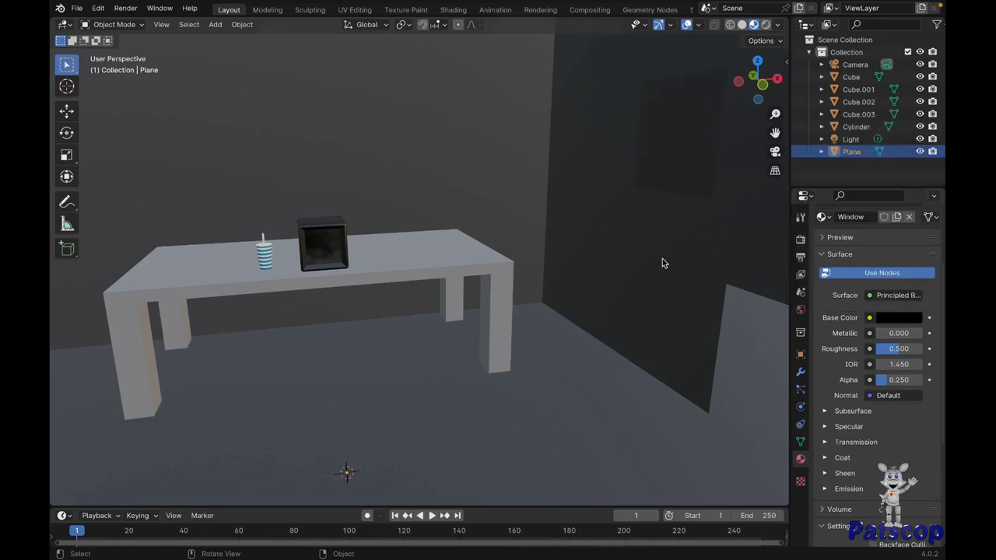
# - Select the Light and show its transform values in the sidebar
pyautogui.moveTo(662, 263); pyautogui.dragTo(662, 263, button='middle')
pyautogui.click(850, 140)
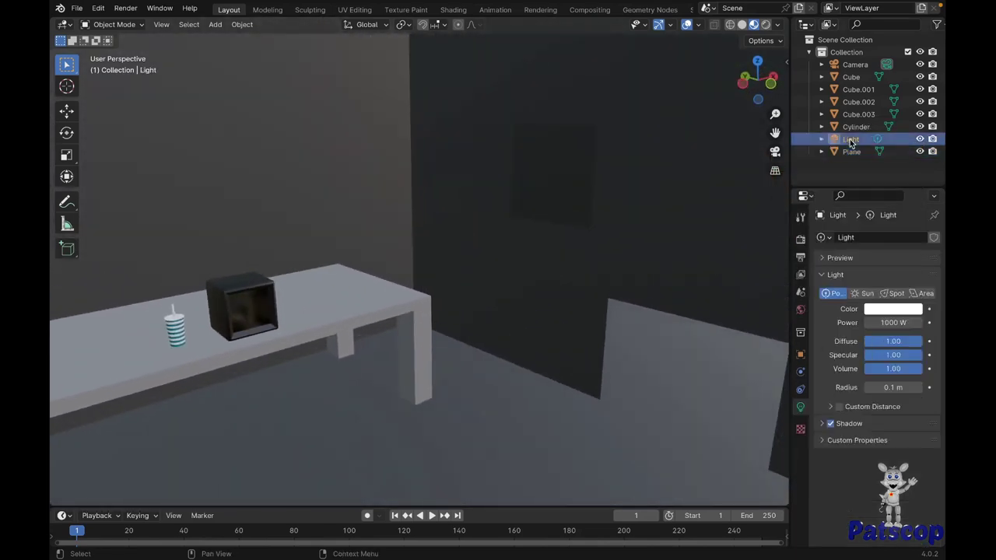
pyautogui.press('n')
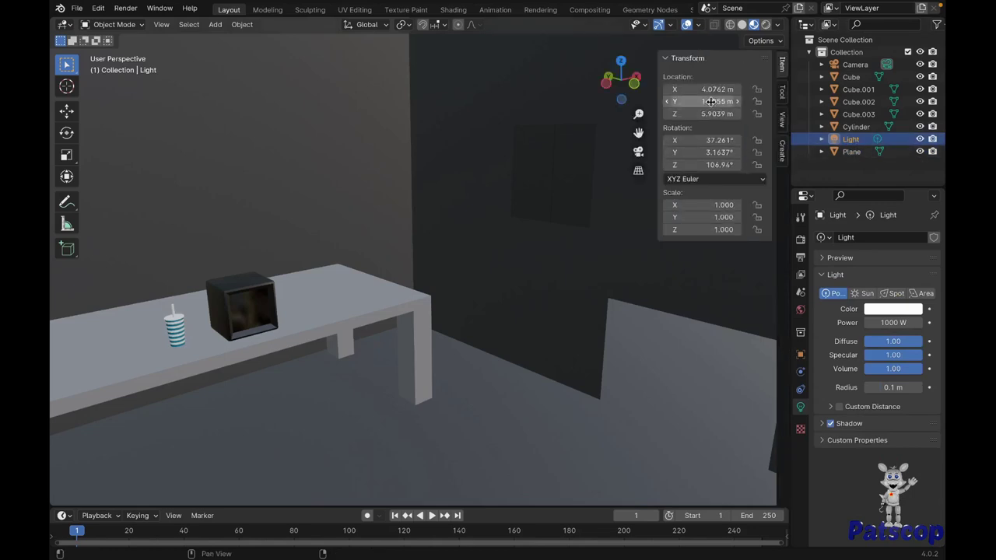
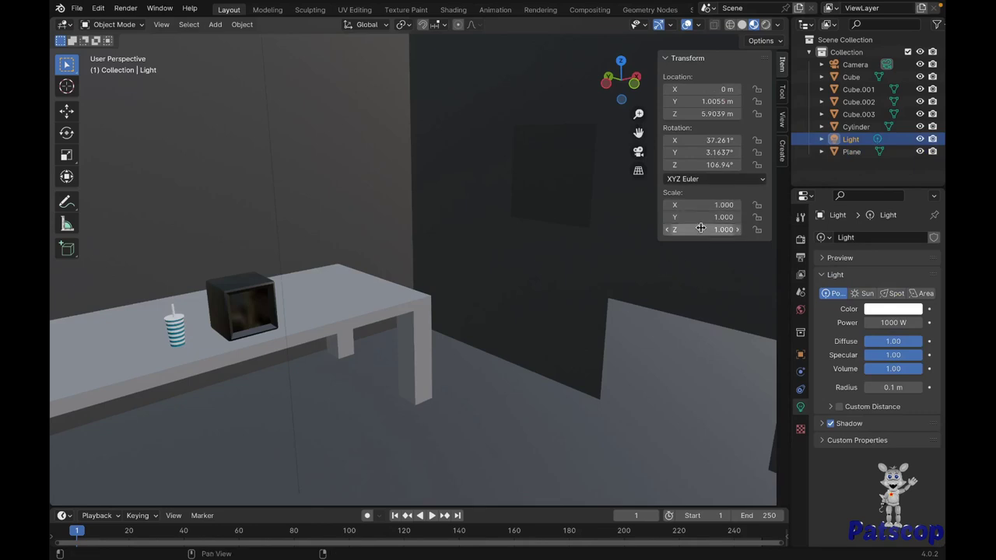
# - Hide the sidebar, switch to Rendered shading and lower the light power to 500 W
pyautogui.press('n')
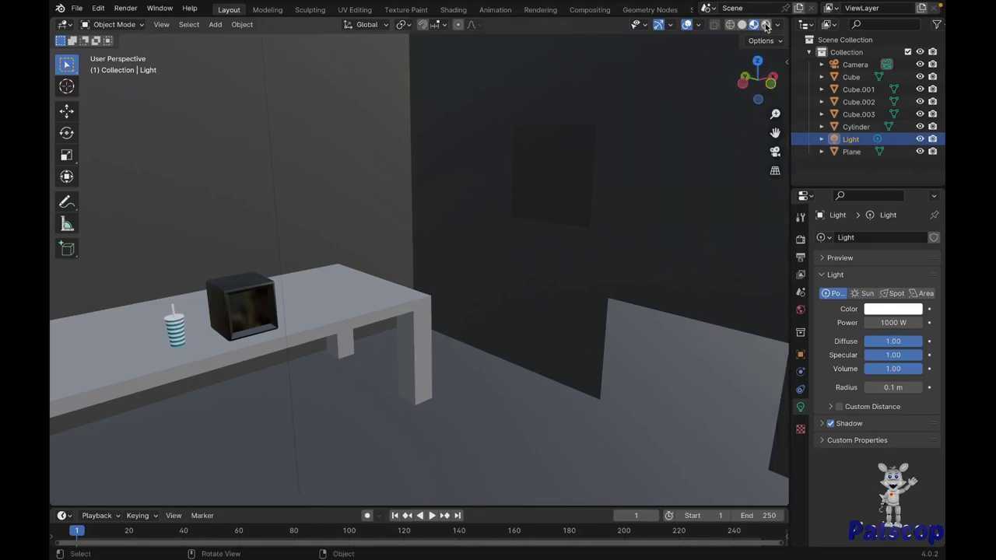
pyautogui.click(766, 26)
pyautogui.moveTo(533, 222); pyautogui.dragTo(527, 231, button='middle')
pyautogui.write('500')
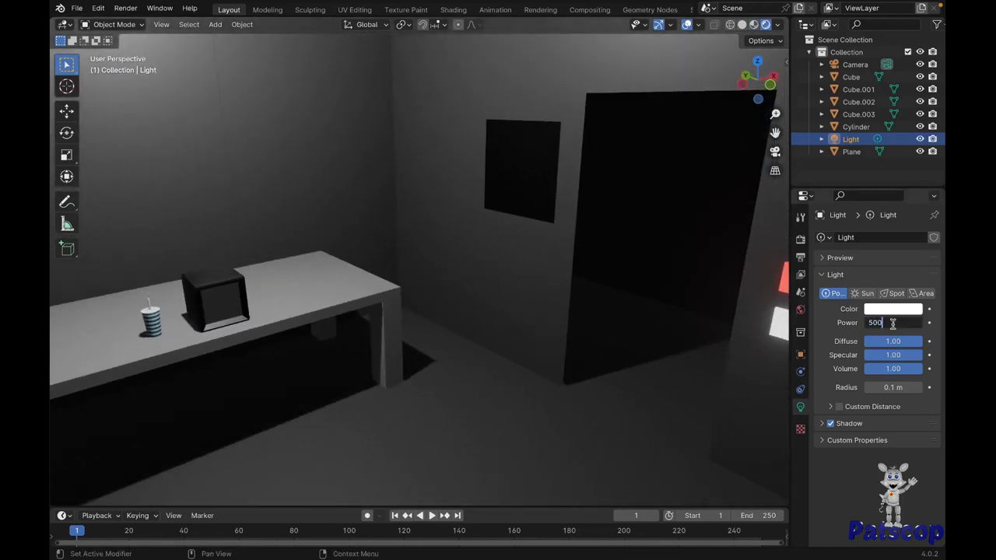
pyautogui.press('Return')
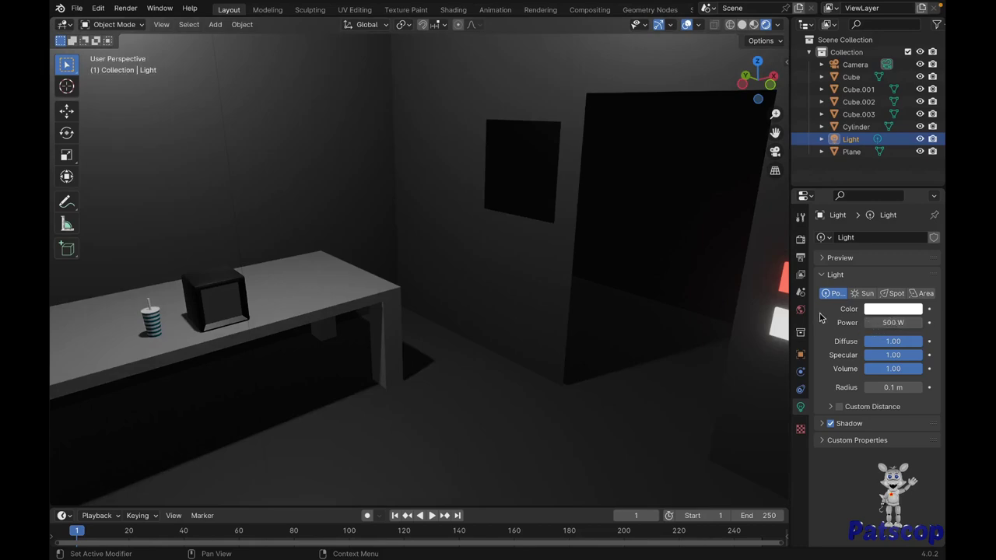
pyautogui.click(801, 310)
# - Set the world colour and the Plane's Window material base colour to black
pyautogui.click(914, 322)
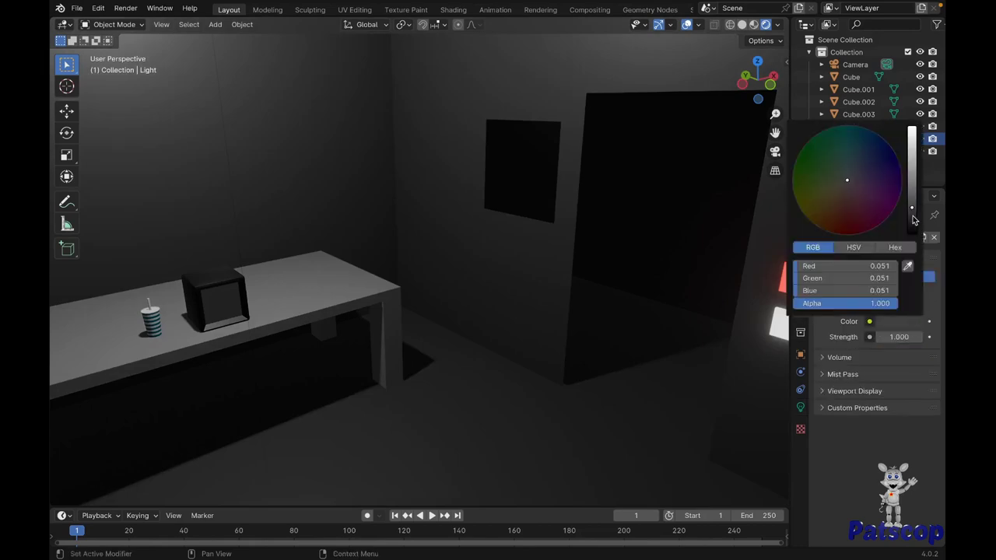
pyautogui.moveTo(914, 219); pyautogui.dragTo(914, 232)
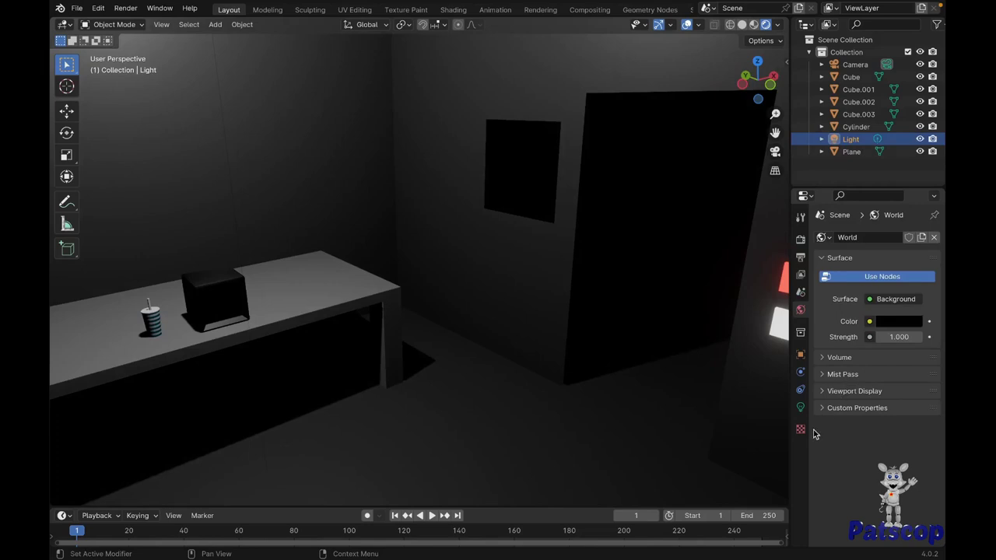
pyautogui.click(545, 178)
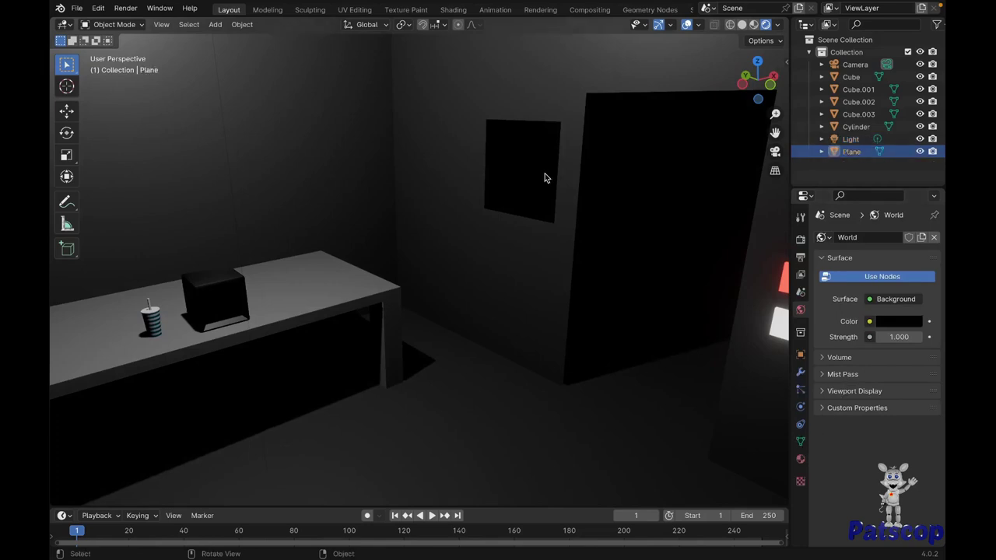
pyautogui.click(800, 459)
pyautogui.click(892, 418)
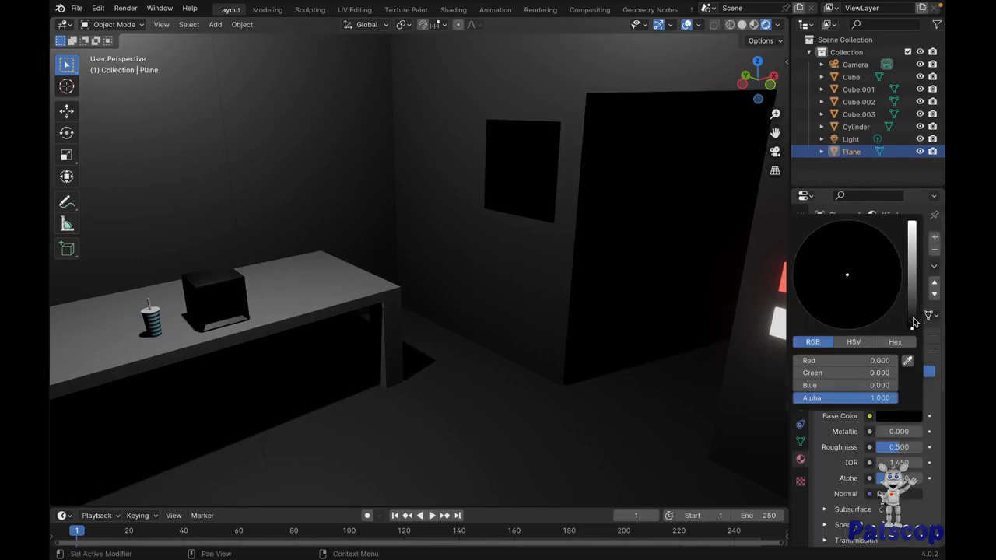
pyautogui.moveTo(914, 322)
pyautogui.mouseDown()
pyautogui.moveTo(911, 284)
pyautogui.moveTo(912, 328)
pyautogui.mouseUp()
pyautogui.moveTo(625, 323); pyautogui.dragTo(599, 228, button='middle')
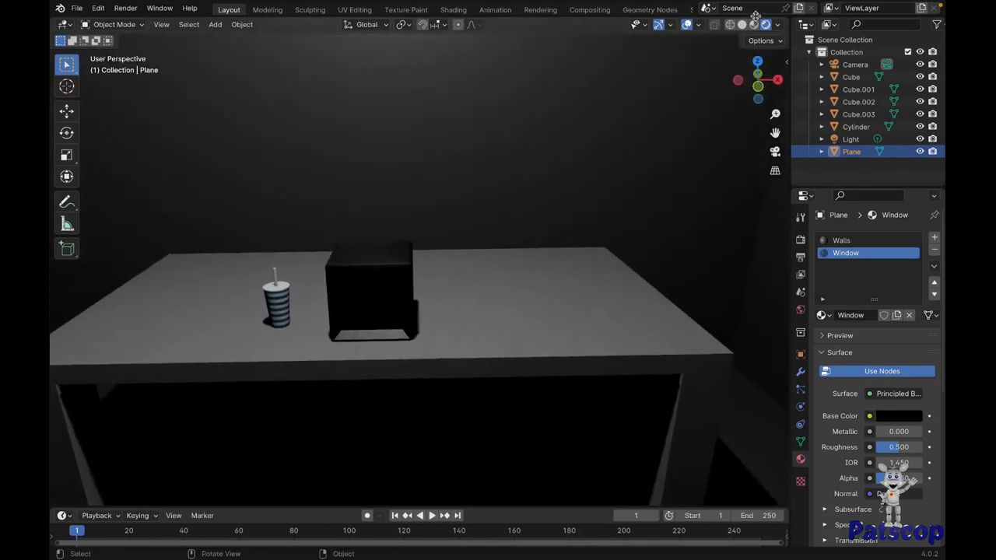
# - In Material Preview, duplicate the monitor and move the copy to the table's right side
pyautogui.click(754, 25)
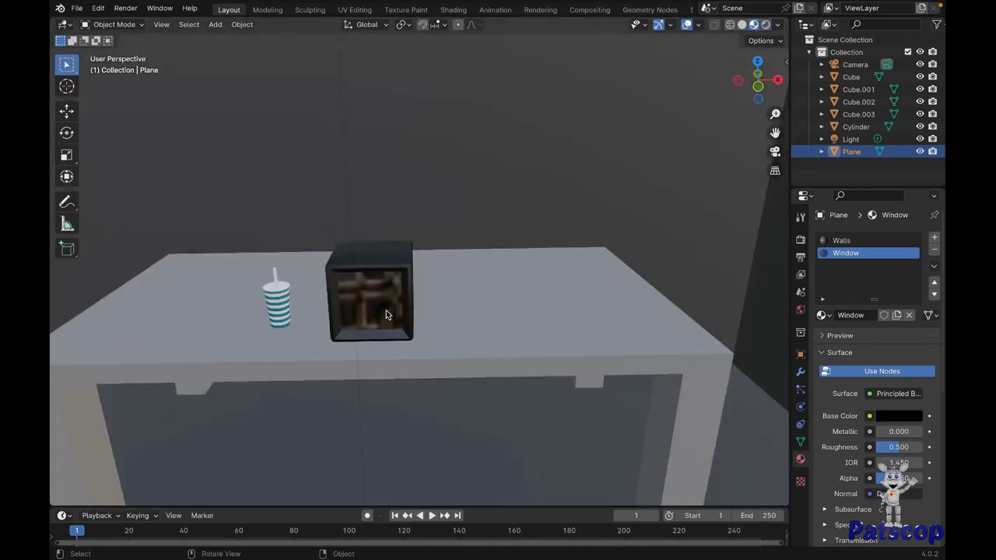
pyautogui.moveTo(506, 299); pyautogui.dragTo(389, 288, button='middle')
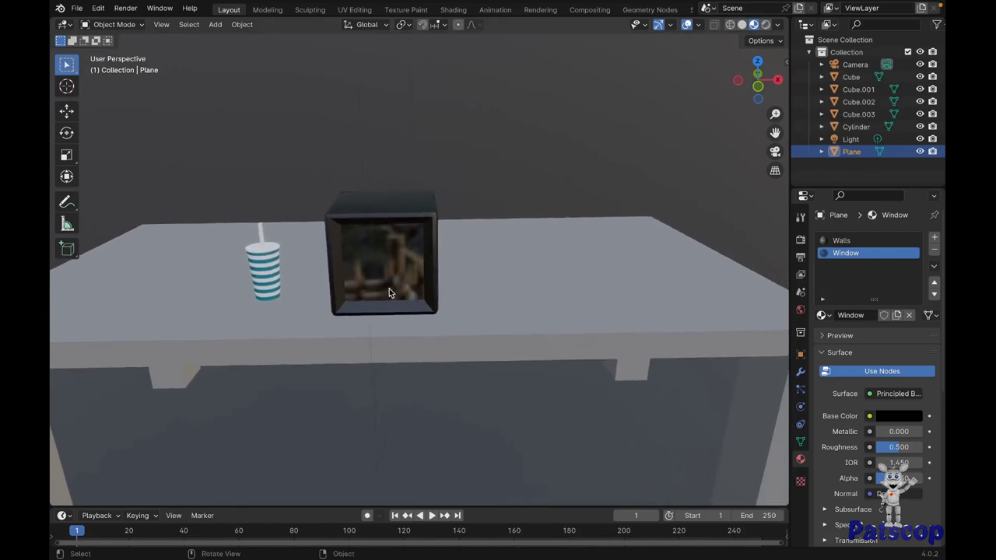
pyautogui.click(389, 289)
pyautogui.hotkey('shift', 'd')
pyautogui.press('y')
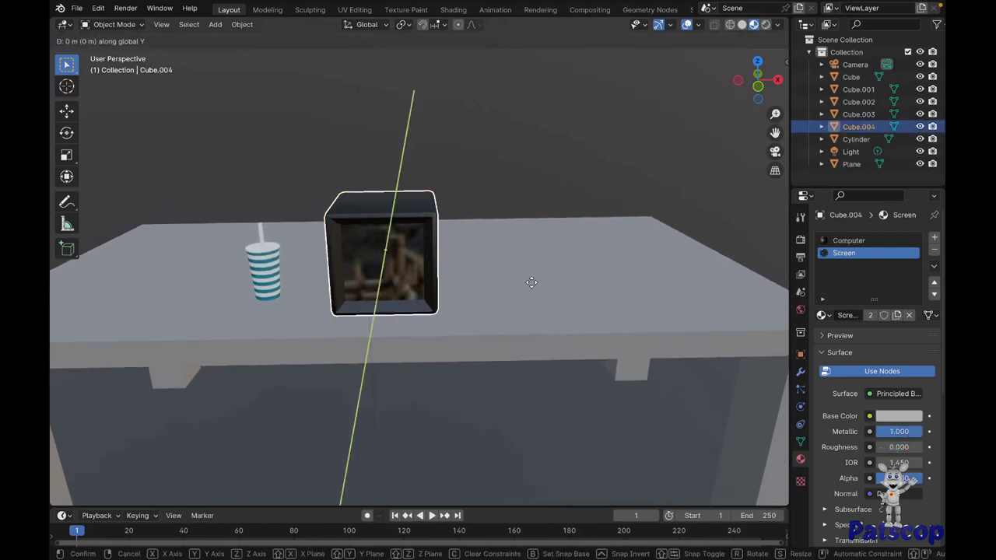
pyautogui.click(529, 263)
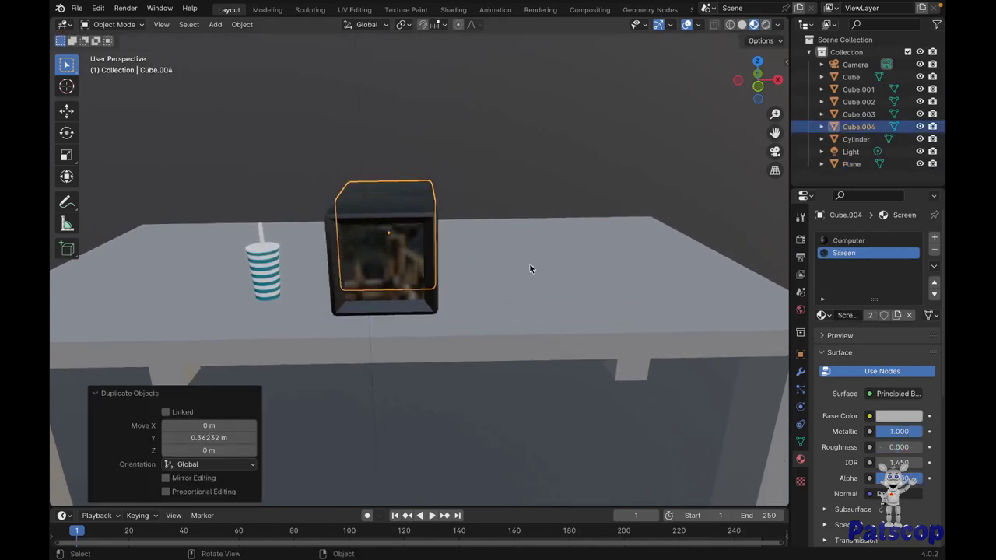
pyautogui.press('g')
pyautogui.press('x')
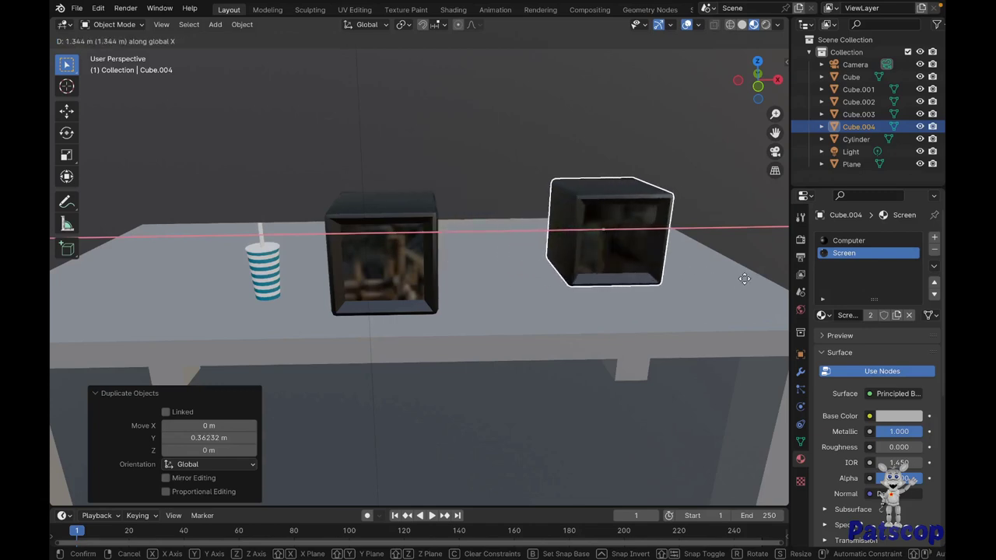
pyautogui.click(725, 267)
# - Scale the copied monitor to 0.646 and lower it onto the table
pyautogui.press('s')
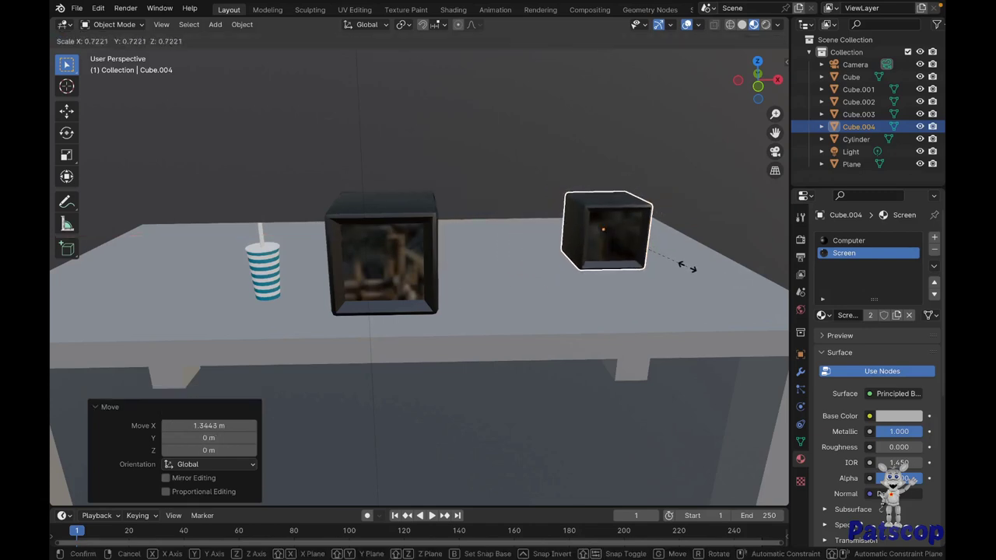
pyautogui.click(679, 266)
pyautogui.hscroll(5, 678, 262)
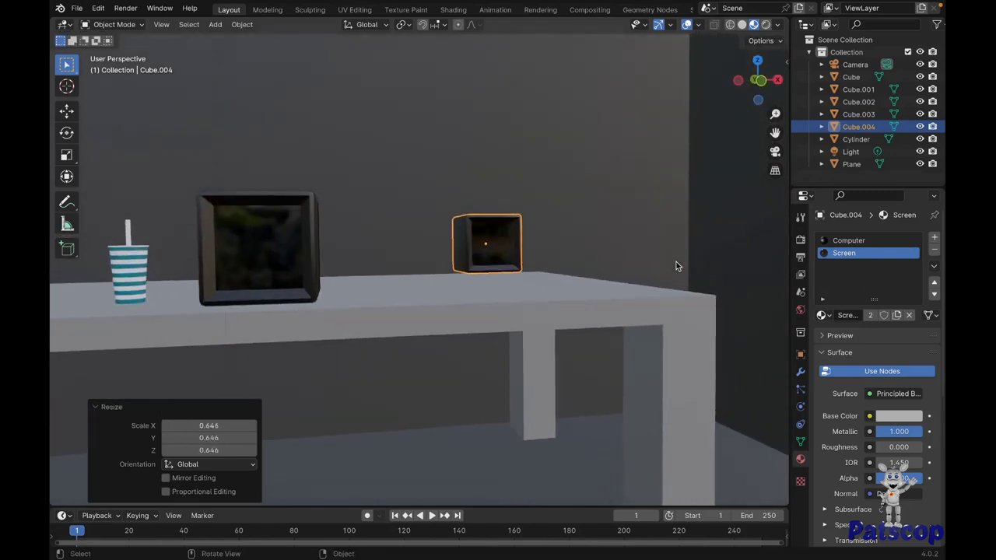
pyautogui.press('g')
pyautogui.press('z')
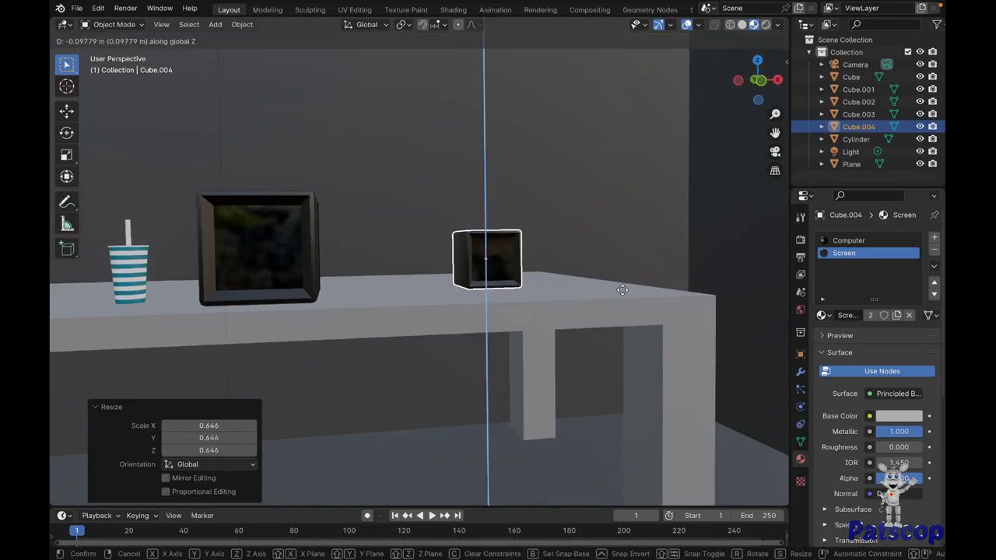
pyautogui.click(624, 290)
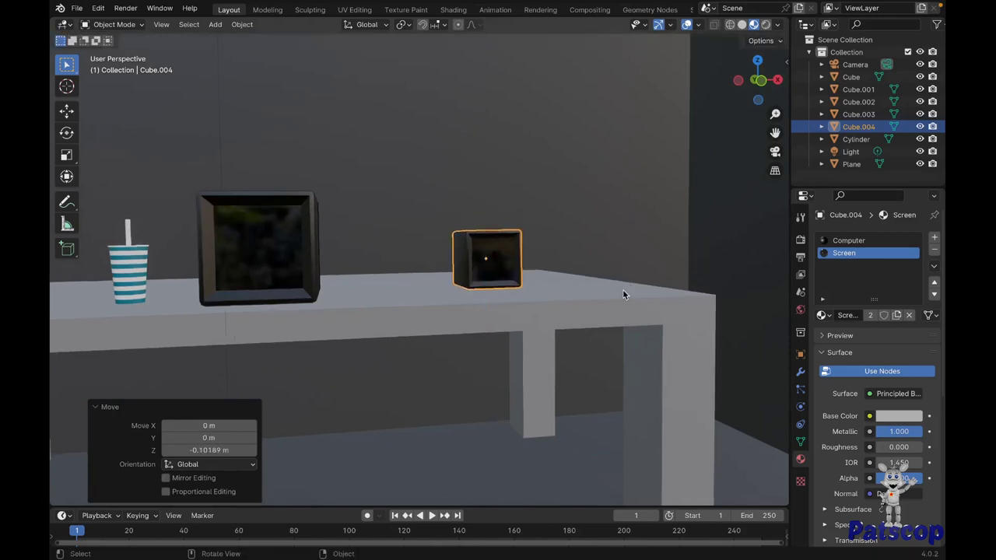
pyautogui.scroll(3, 624, 291)
# - Rotate the small monitor -15° around Z, then reselect the original Cube.001
pyautogui.press('r')
pyautogui.press('z')
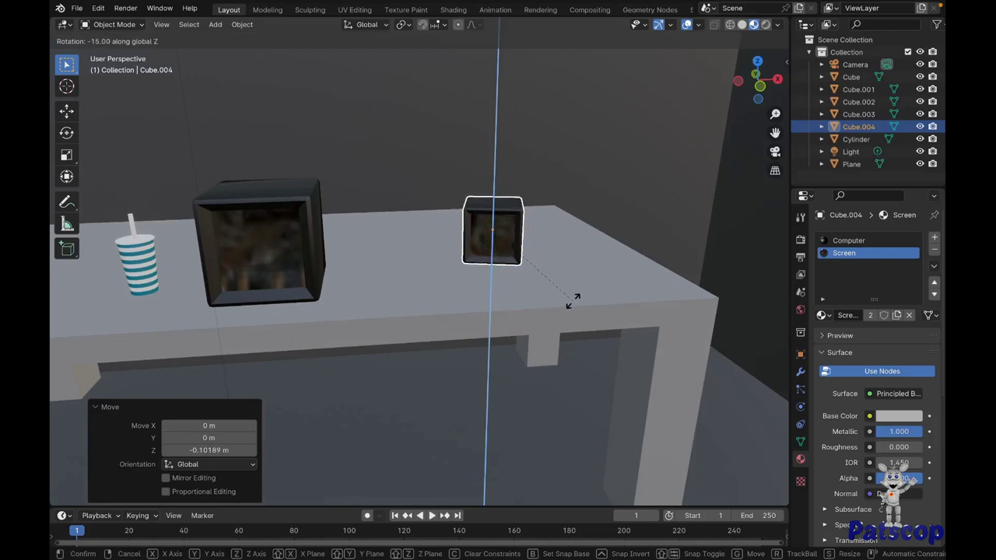
pyautogui.click(572, 301)
pyautogui.hscroll(-10, 573, 301)
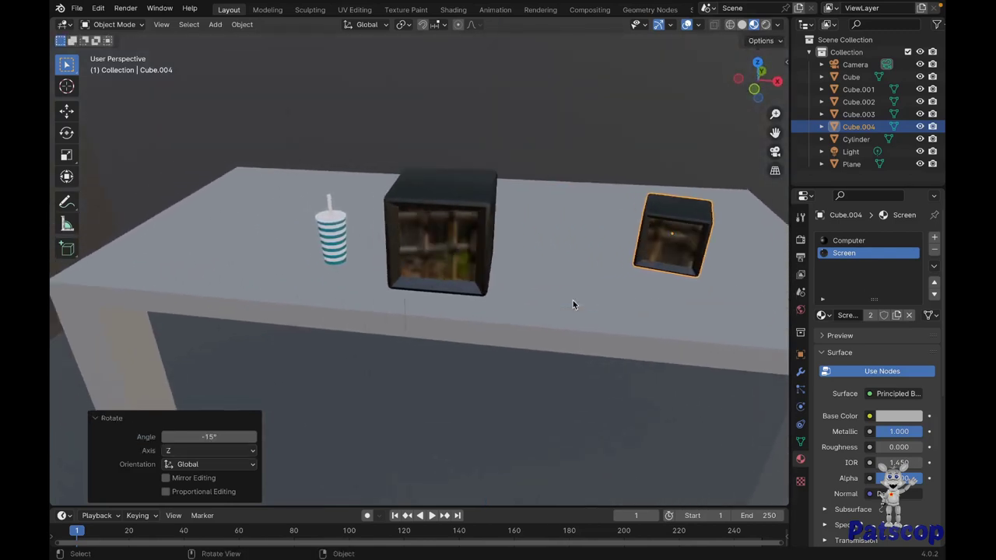
pyautogui.hscroll(-3, 573, 305)
pyautogui.click(454, 247)
pyautogui.hscroll(-4, 455, 247)
# - Duplicate the original monitor and slide the copy along X beside it
pyautogui.hscroll(-2, 454, 246)
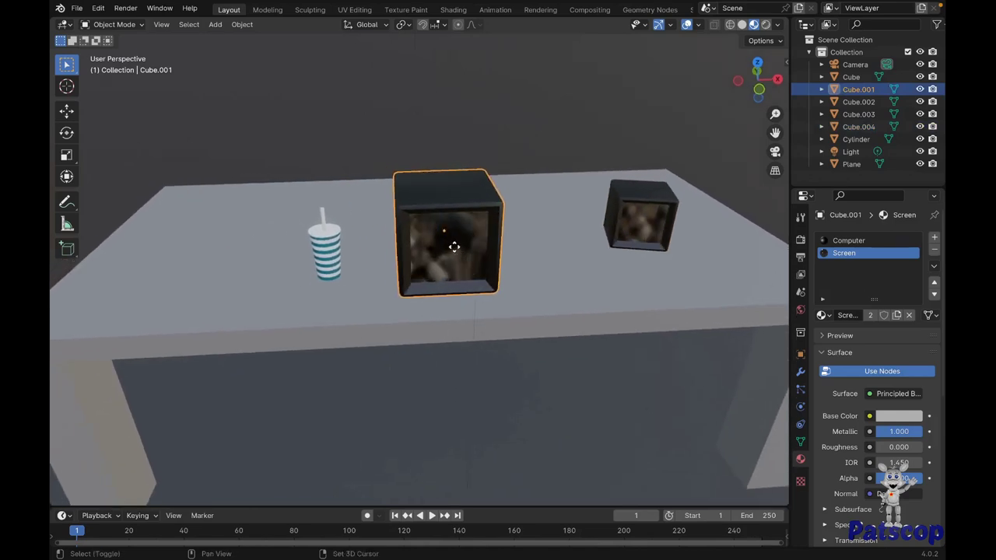
pyautogui.hotkey('shift', 'd')
pyautogui.press('x')
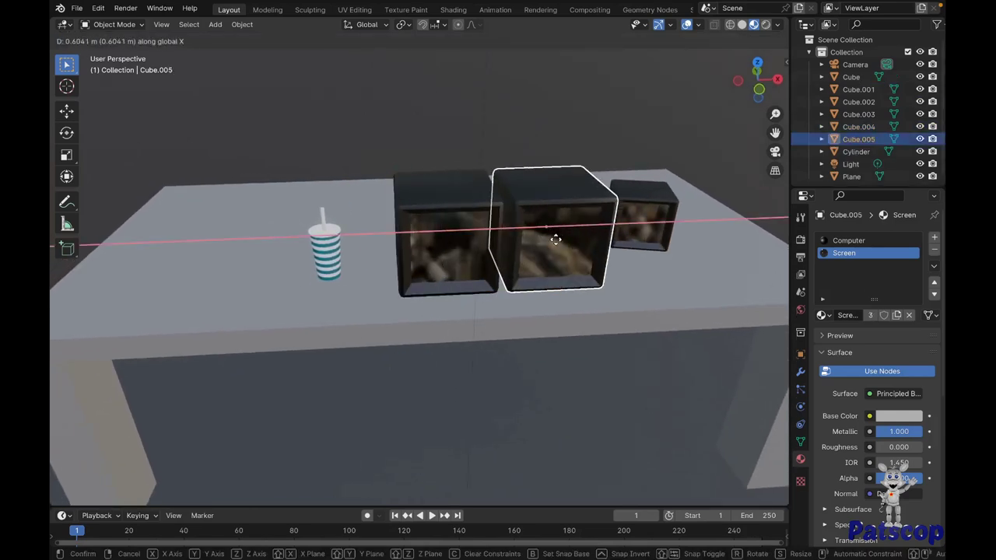
pyautogui.click(554, 244)
pyautogui.hscroll(-3, 674, 272)
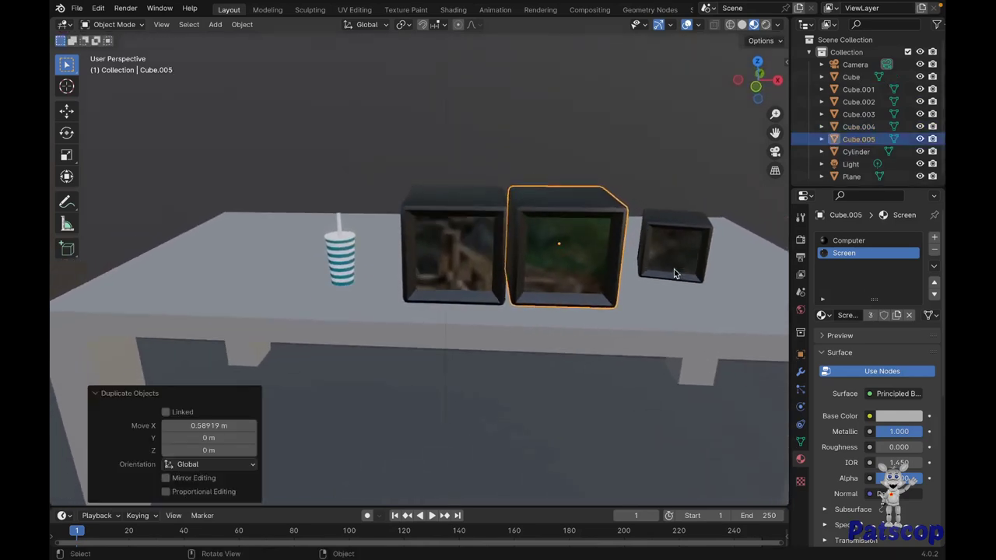
# - Scale the new middle monitor to 0.811 and lower it onto the table
pyautogui.press('s')
pyautogui.click(652, 273)
pyautogui.press('g')
pyautogui.press('z')
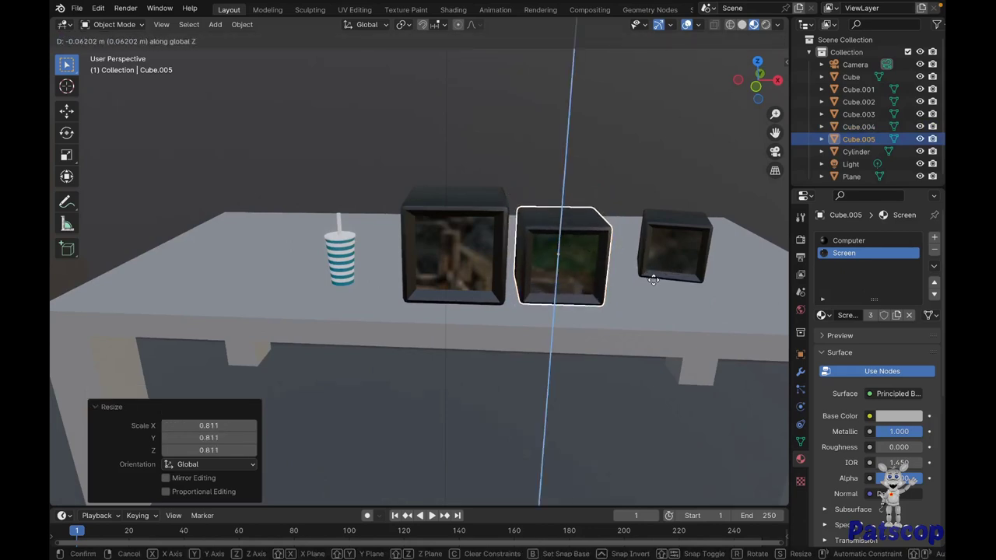
pyautogui.click(653, 279)
pyautogui.hscroll(-5, 653, 279)
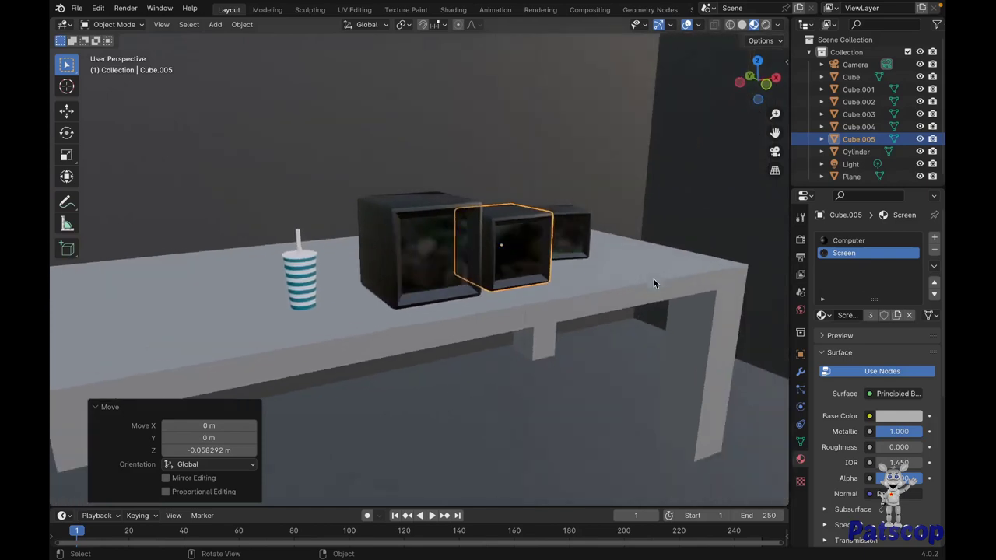
pyautogui.hscroll(-3, 654, 283)
pyautogui.hscroll(-2, 653, 283)
pyautogui.hscroll(-2, 654, 284)
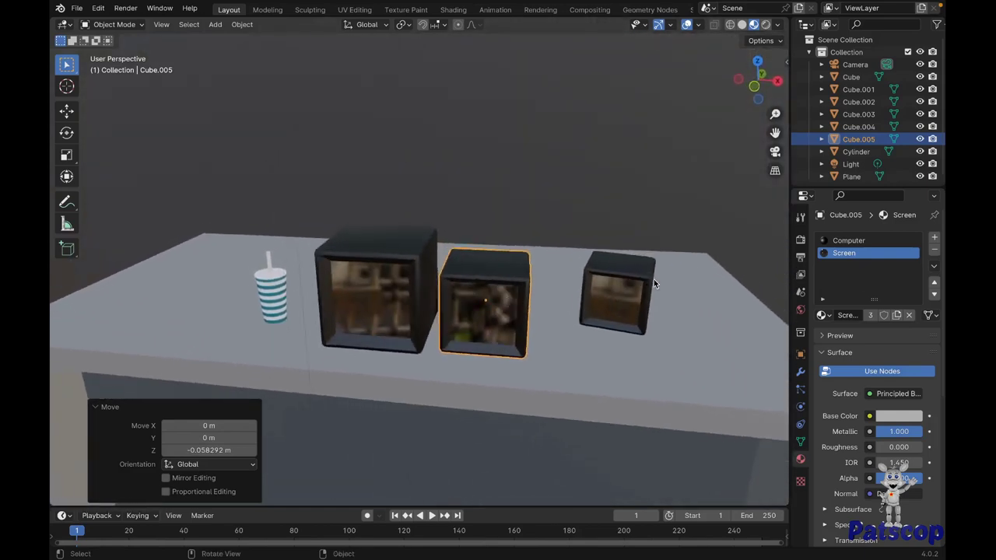
pyautogui.hscroll(-2, 653, 283)
pyautogui.hscroll(-3, 654, 279)
pyautogui.keyDown('shift'); pyautogui.hscroll(-2, 653, 279); pyautogui.keyUp('shift')
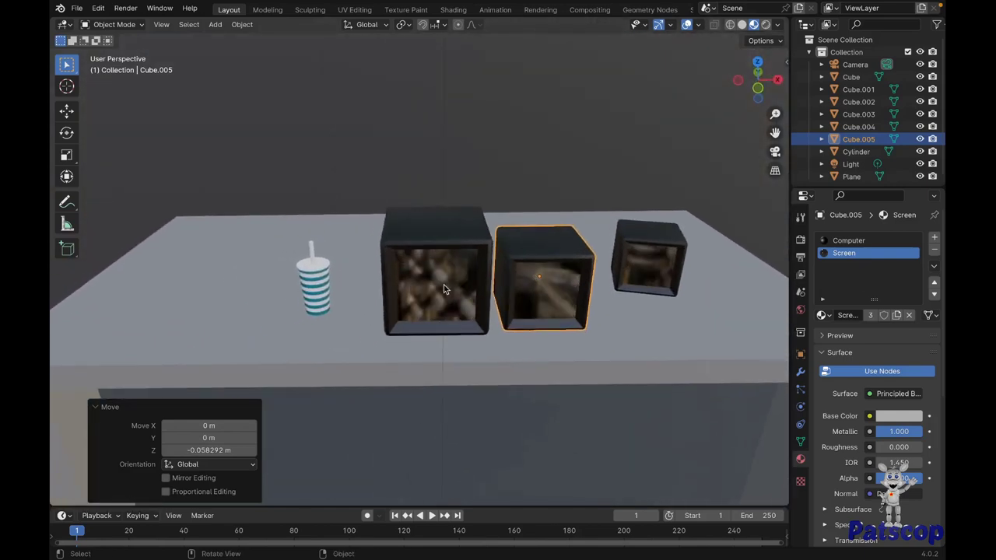
pyautogui.click(545, 295)
# - Duplicate the large monitor left of the cup, rotate it 25° and scale to 0.784
pyautogui.click(476, 243)
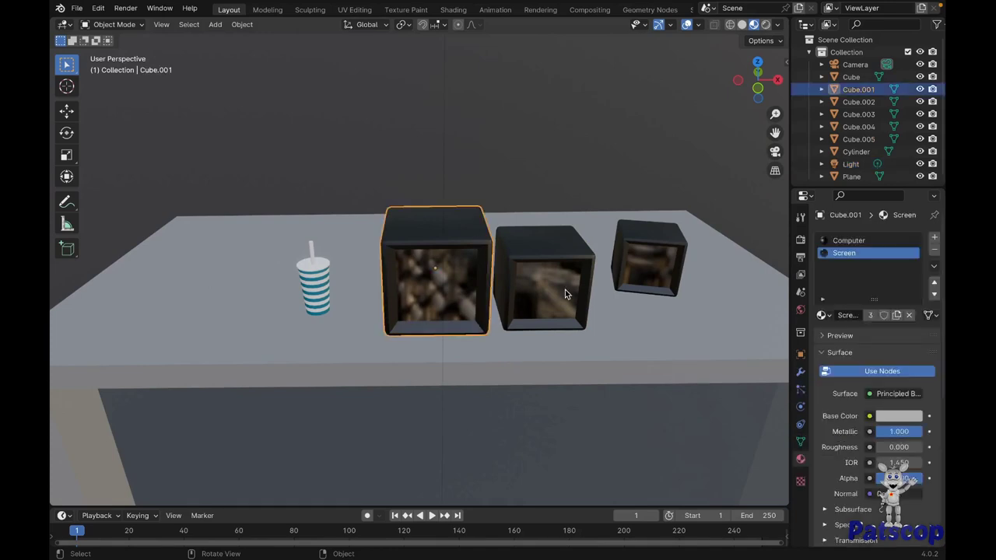
pyautogui.hotkey('shift', 'd')
pyautogui.press('x')
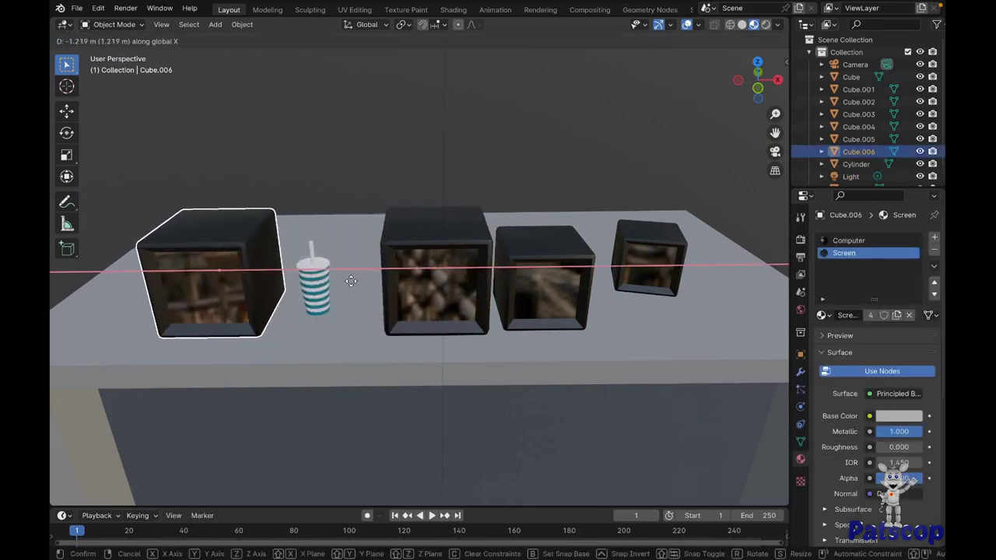
pyautogui.click(359, 281)
pyautogui.write('rz')
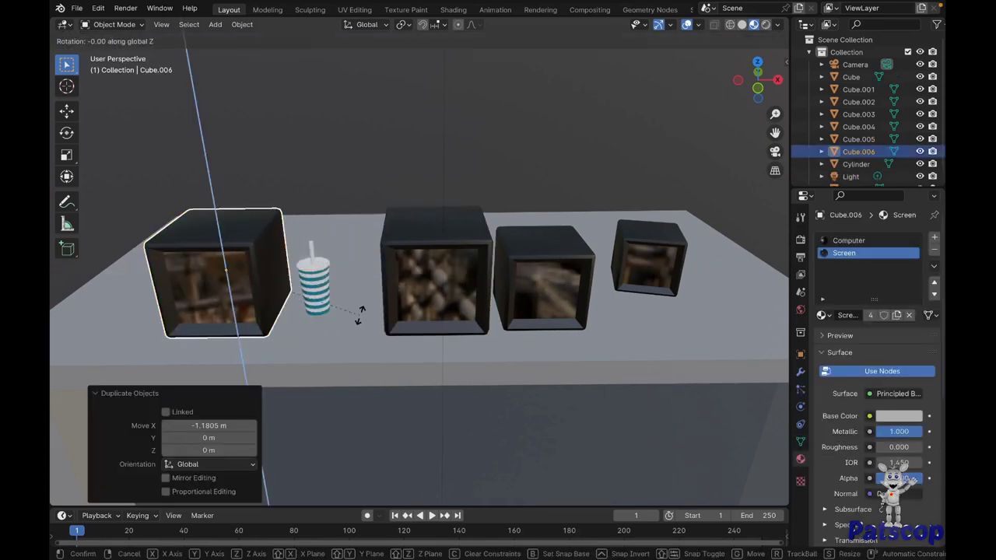
pyautogui.write('25')
pyautogui.press('Return')
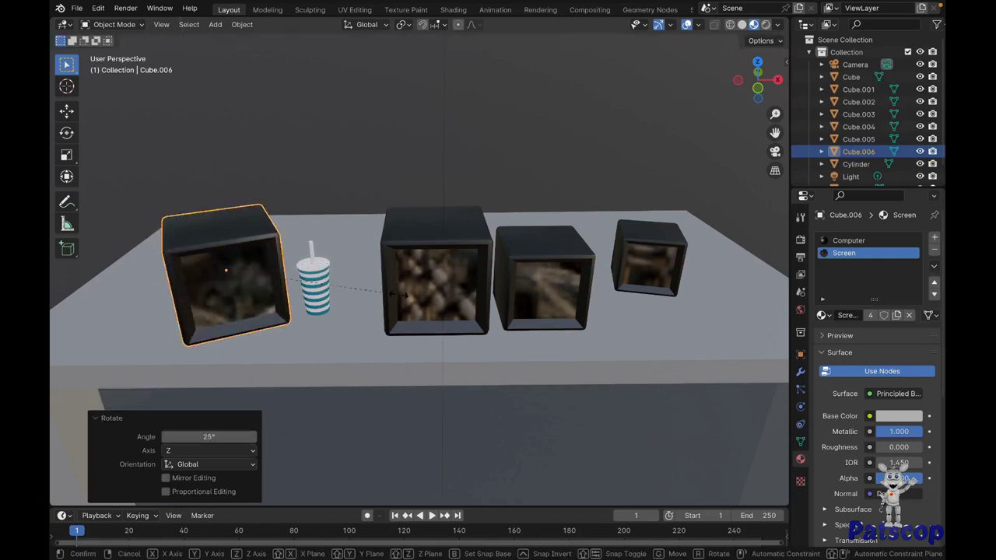
pyautogui.press('s')
pyautogui.click(361, 290)
# - Delete the copied large monitor
pyautogui.keyDown('shift'); pyautogui.hscroll(-3, 361, 289); pyautogui.keyUp('shift')
pyautogui.scroll(3, 361, 293)
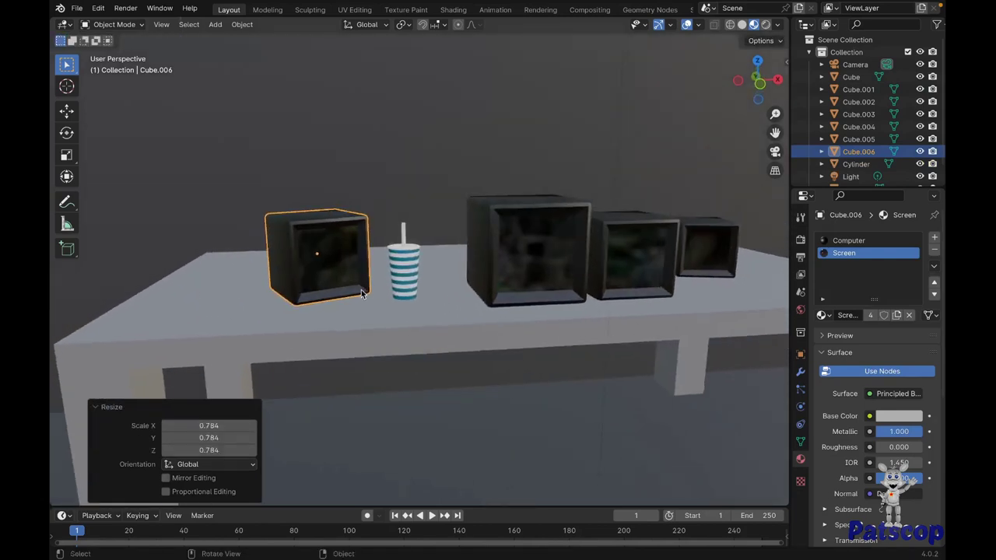
pyautogui.scroll(3, 361, 294)
pyautogui.scroll(2, 361, 294)
pyautogui.scroll(2, 361, 293)
pyautogui.scroll(-3, 361, 293)
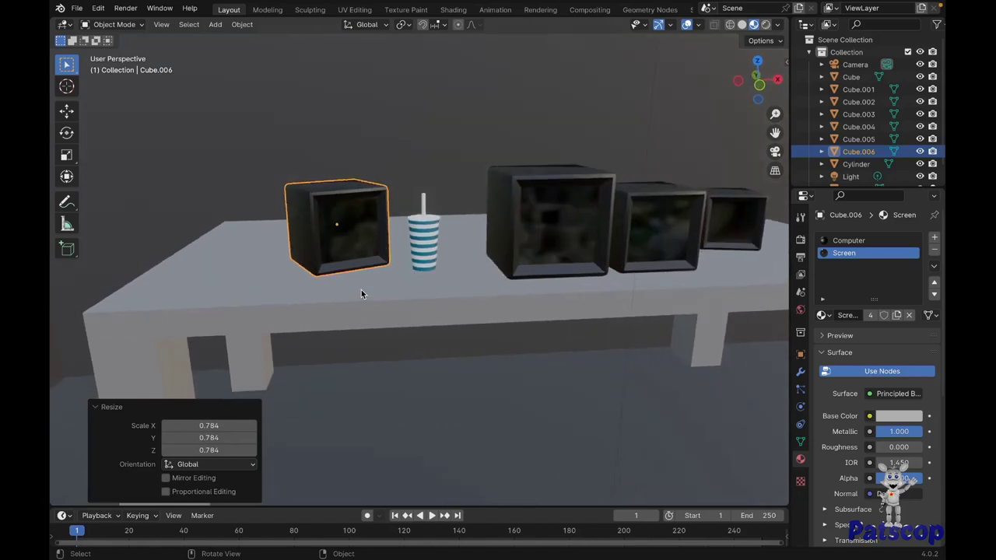
pyautogui.scroll(-3, 361, 293)
pyautogui.press('x')
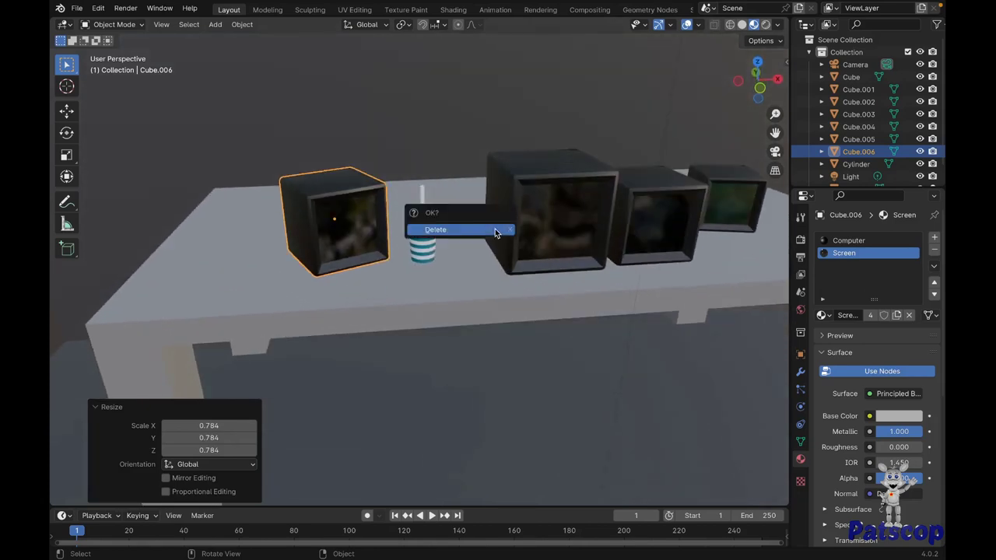
pyautogui.click(495, 227)
# - Duplicate the medium monitor left of the cup, rotate it 20° around Z and adjust its position
pyautogui.click(663, 226)
pyautogui.hotkey('shift', 'd')
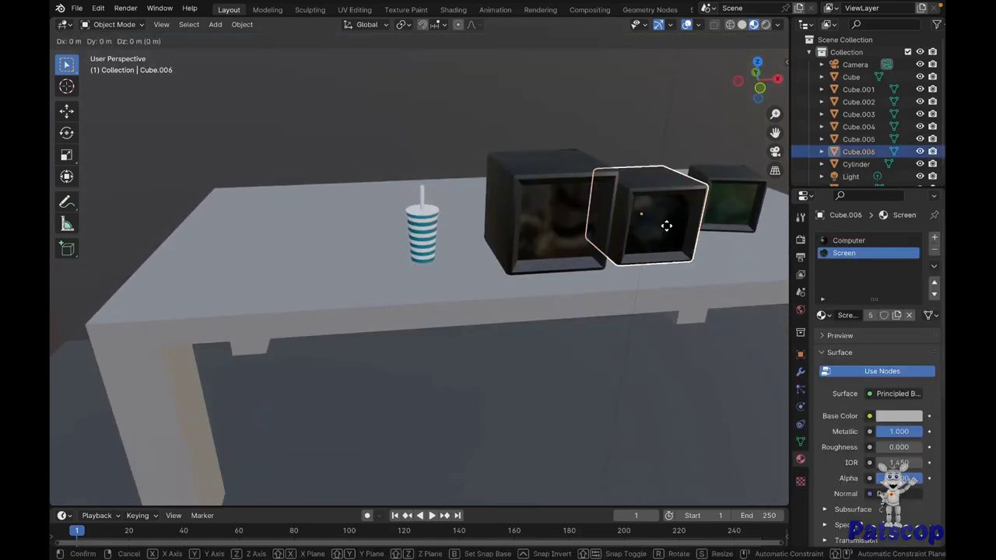
pyautogui.press('x')
pyautogui.click(358, 234)
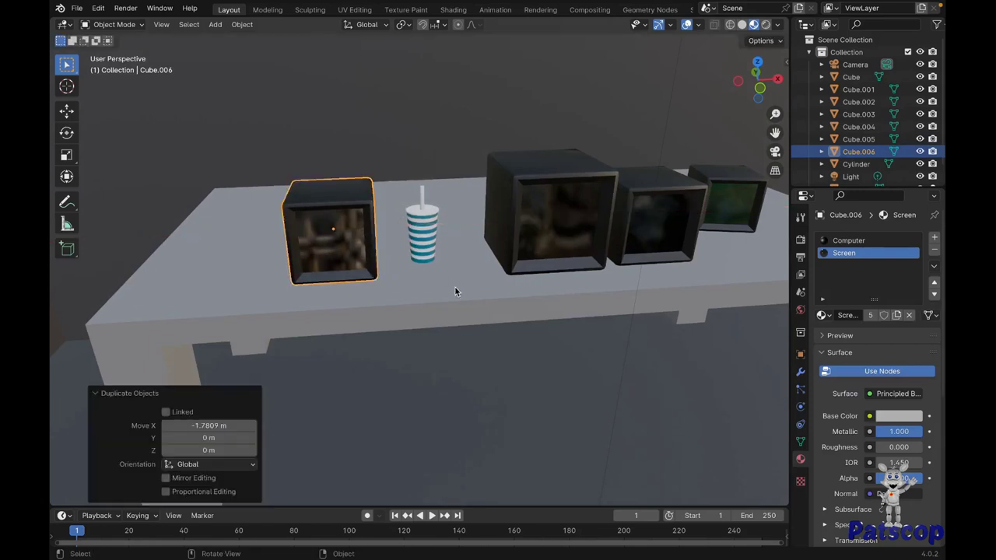
pyautogui.write('rz20')
pyautogui.press('Return')
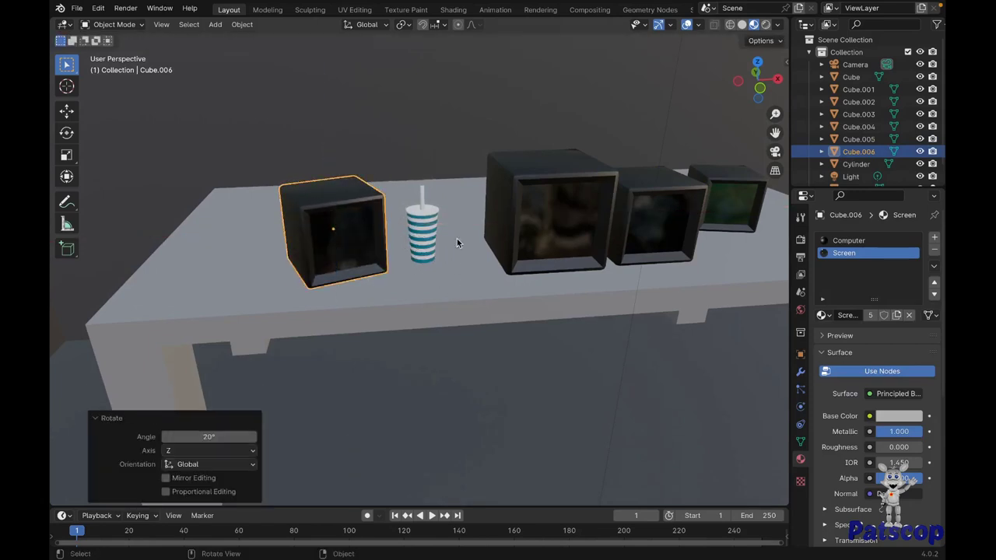
pyautogui.press('g')
pyautogui.press('x')
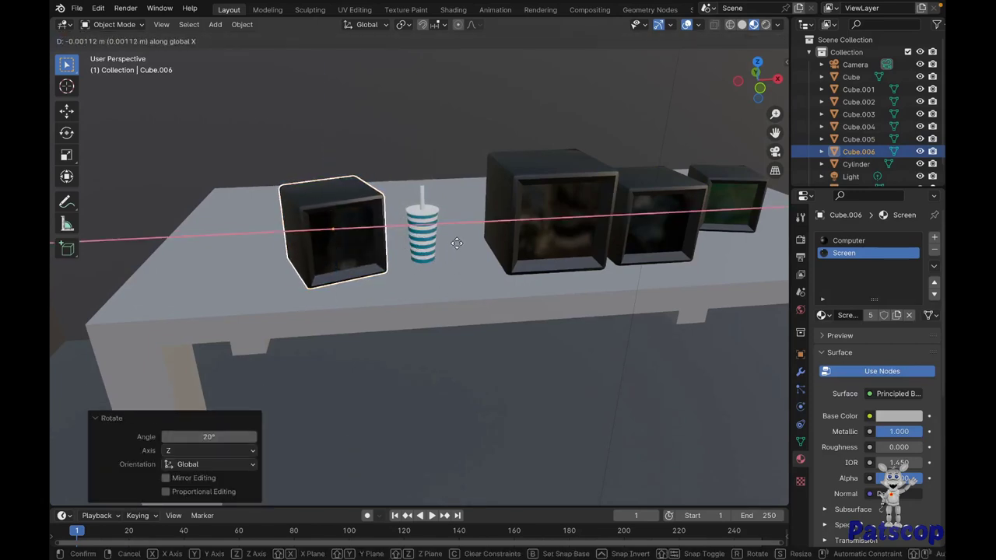
pyautogui.press('y')
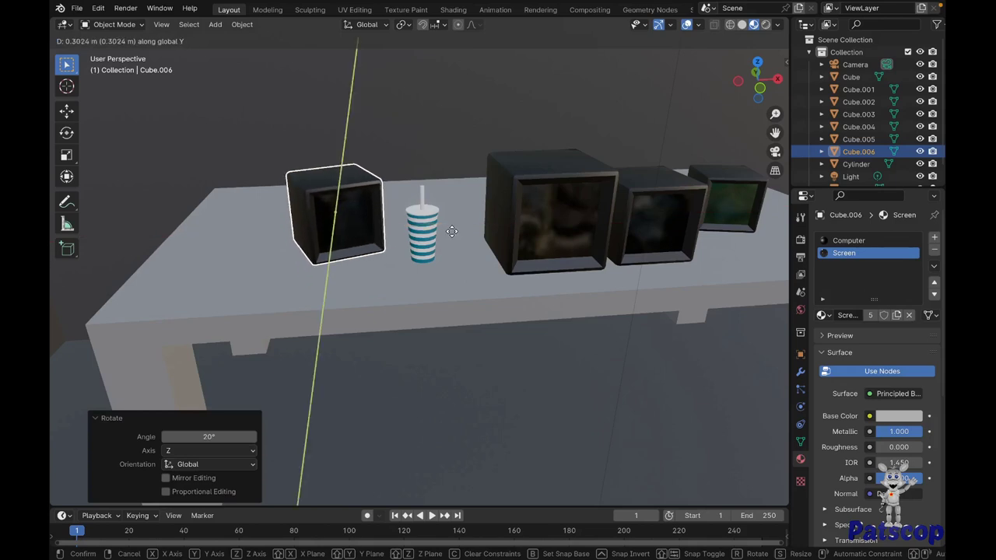
pyautogui.click(452, 231)
pyautogui.moveTo(452, 231); pyautogui.dragTo(470, 241, button='middle')
# - Nudge the striped cup along Y and X into place on the table
pyautogui.click(470, 241)
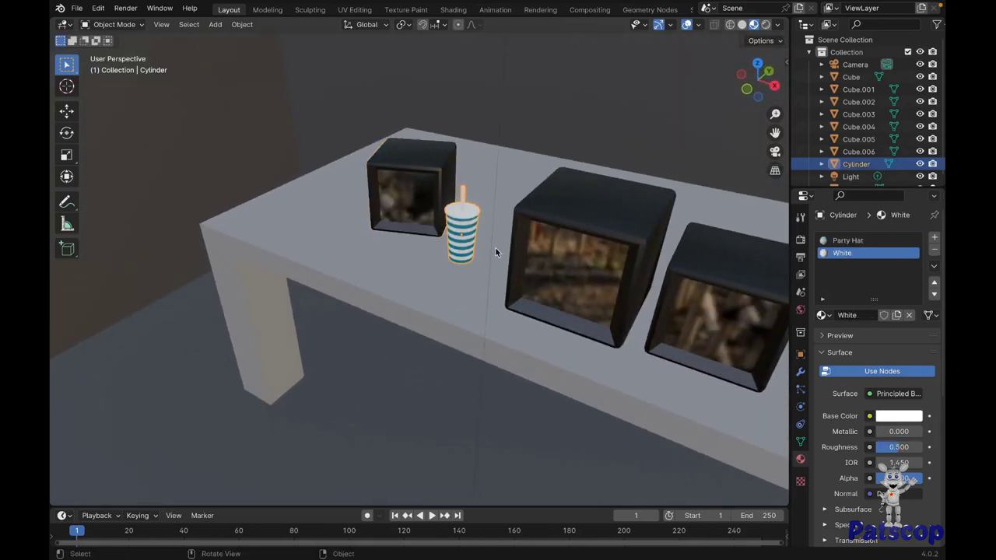
pyautogui.press('g')
pyautogui.press('y')
pyautogui.click(473, 280)
pyautogui.press('g')
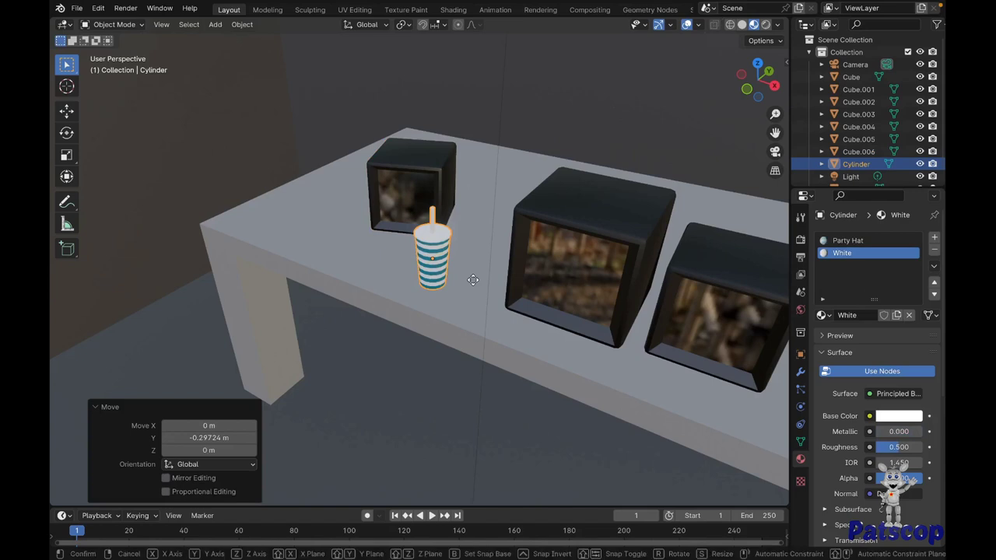
pyautogui.press('x')
pyautogui.click(500, 287)
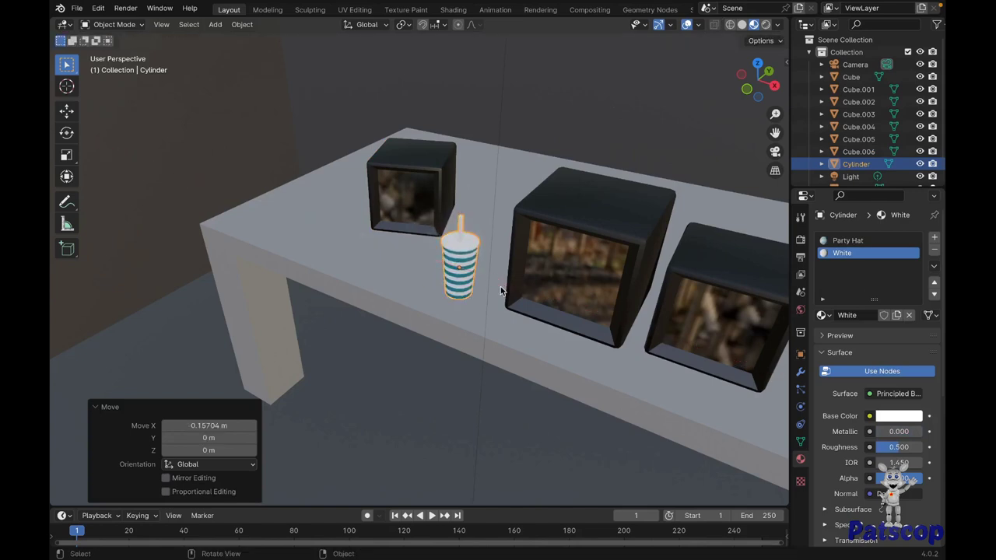
pyautogui.moveTo(500, 286); pyautogui.dragTo(501, 291, button='middle')
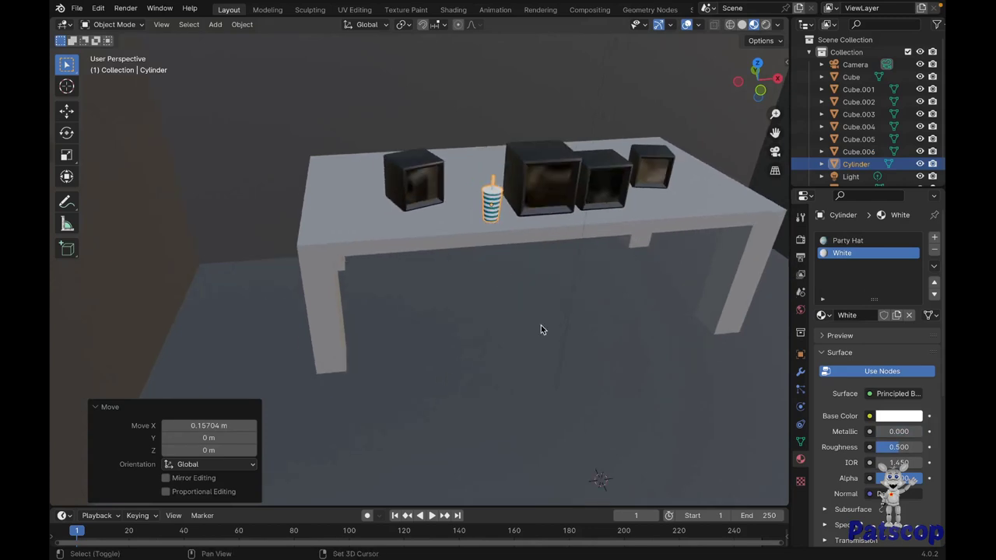
pyautogui.hotkey('shift', 'a')
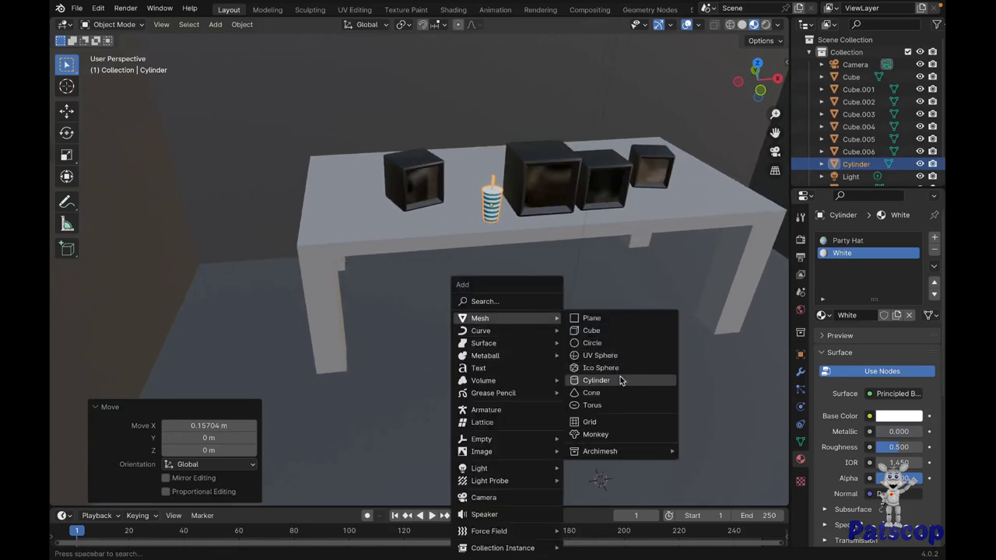
# - Add a cylinder and move it along Y and X to beside the table
pyautogui.click(620, 380)
pyautogui.press('g')
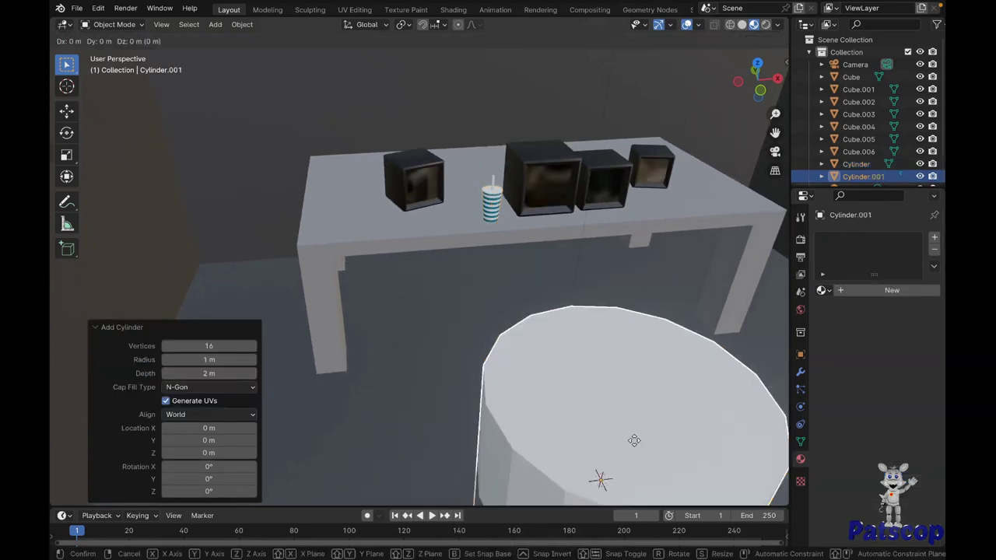
pyautogui.press('y')
pyautogui.click(558, 309)
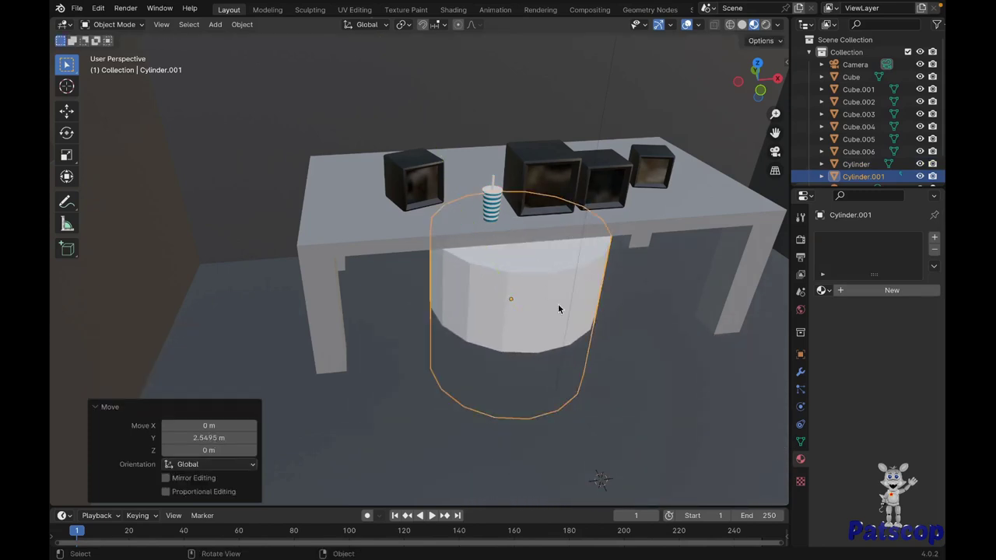
pyautogui.press('g')
pyautogui.press('x')
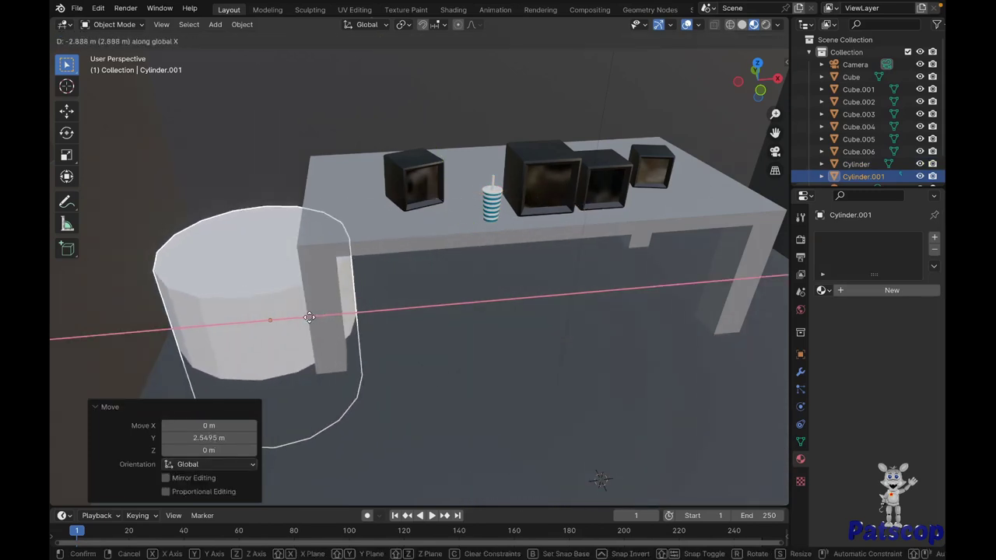
pyautogui.click(309, 317)
pyautogui.scroll(2, 294, 315)
pyautogui.scroll(2, 294, 314)
pyautogui.scroll(2, 294, 315)
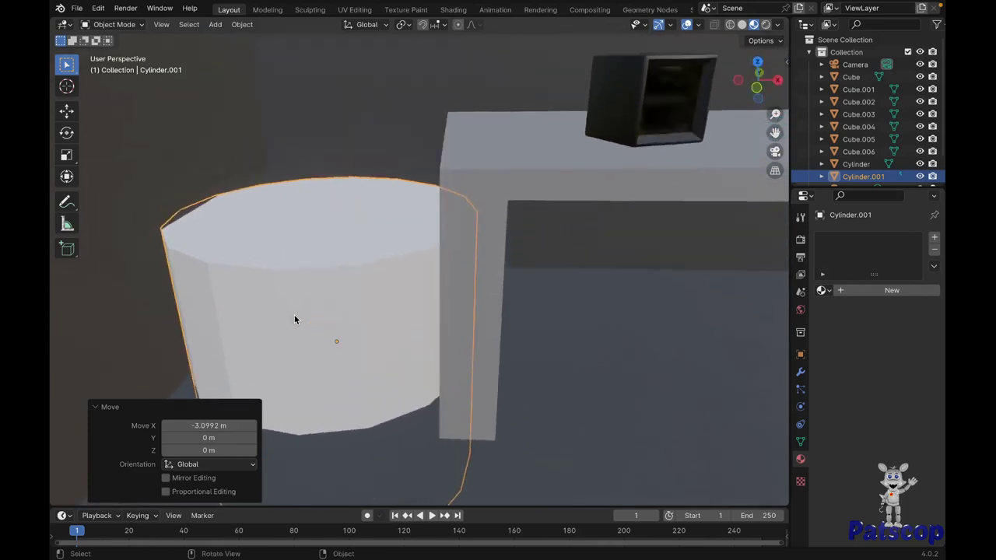
pyautogui.scroll(-3, 294, 319)
# - Scale the cylinder to 0.358, raise it onto the floor and stretch it taller along Z
pyautogui.press('s')
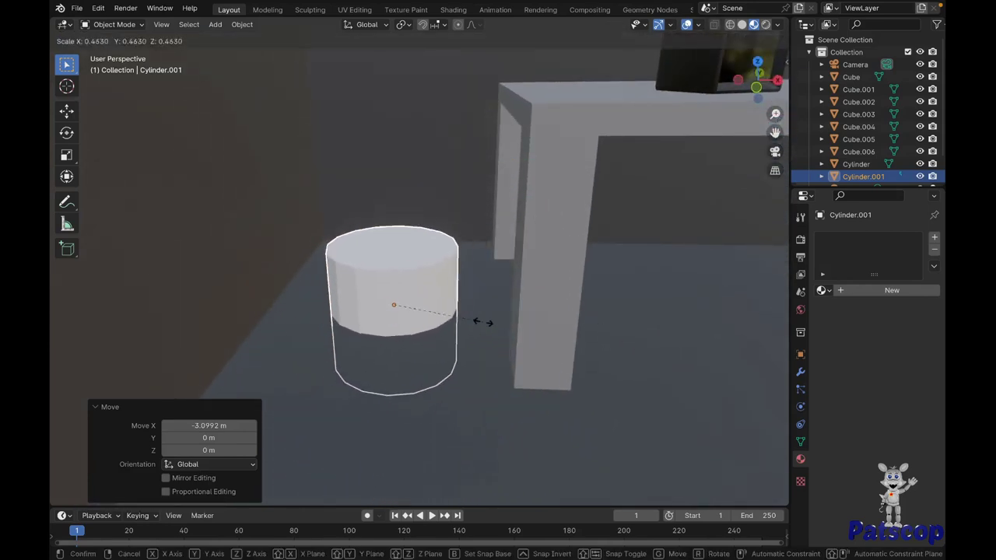
pyautogui.click(462, 322)
pyautogui.press('g')
pyautogui.press('z')
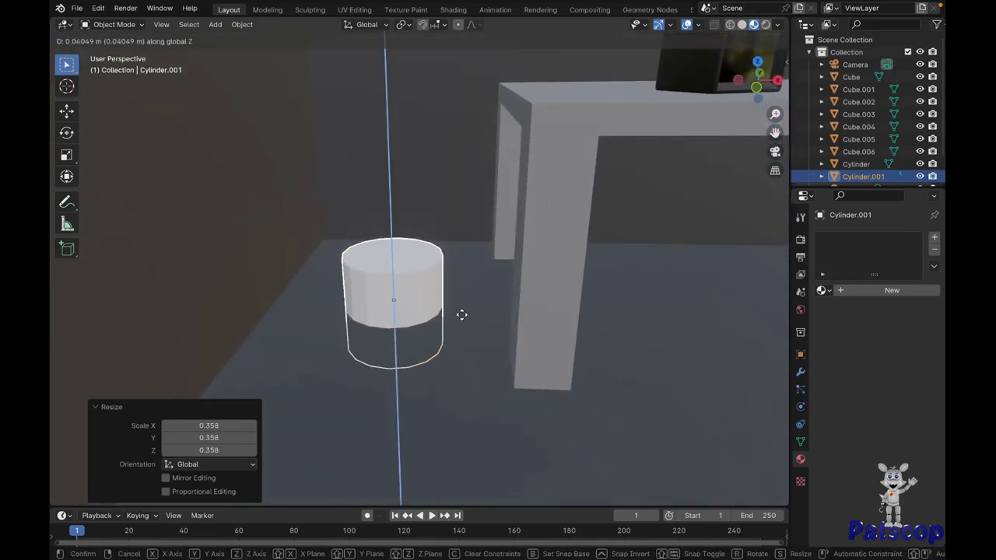
pyautogui.click(460, 278)
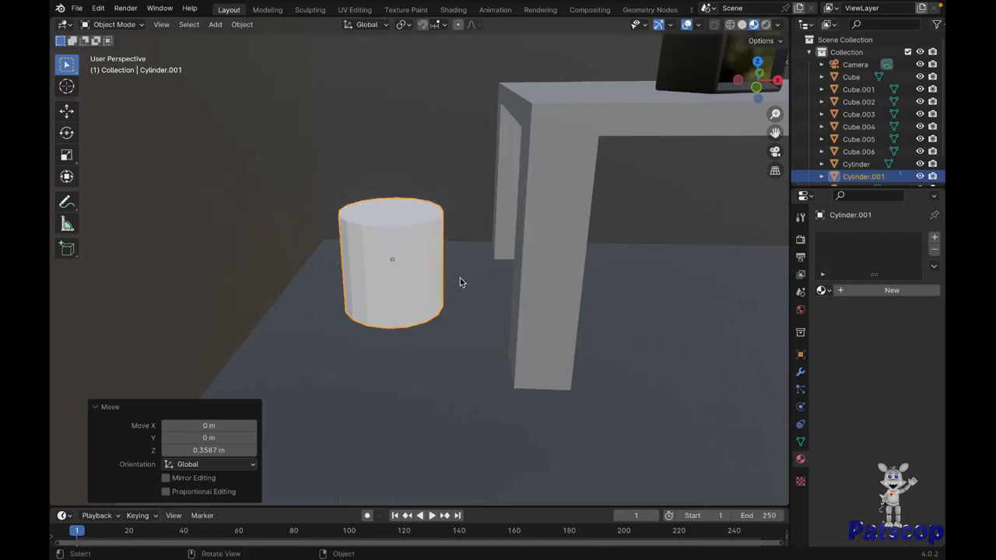
pyautogui.scroll(3, 460, 278)
pyautogui.press('s')
pyautogui.press('z')
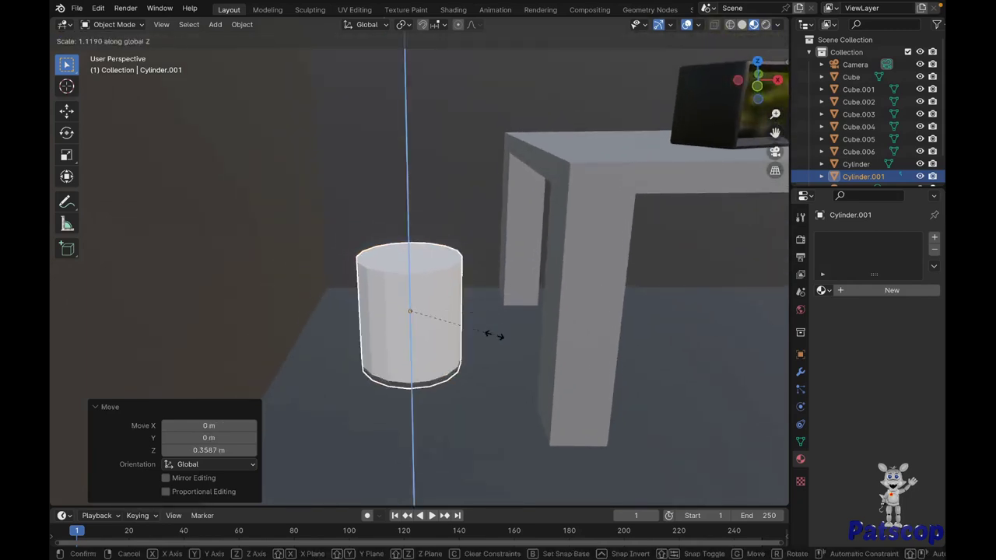
pyautogui.click(481, 378)
pyautogui.press('g')
pyautogui.press('z')
pyautogui.click(481, 370)
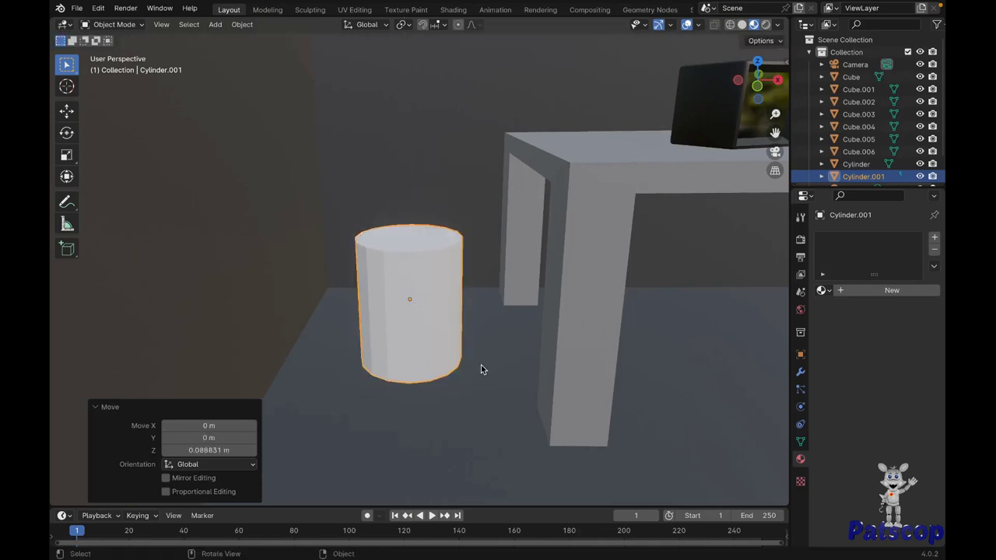
pyautogui.moveTo(481, 369); pyautogui.dragTo(448, 340, button='middle')
# - Widen the cylinder's top face to 1.181, then delete it to leave an open top
pyautogui.press('Tab')
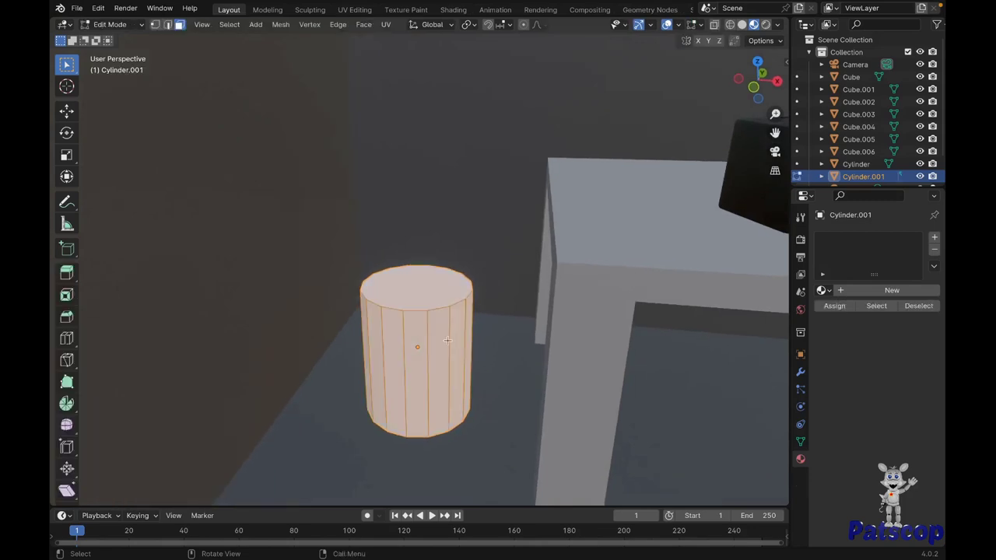
pyautogui.click(424, 300)
pyautogui.press('s')
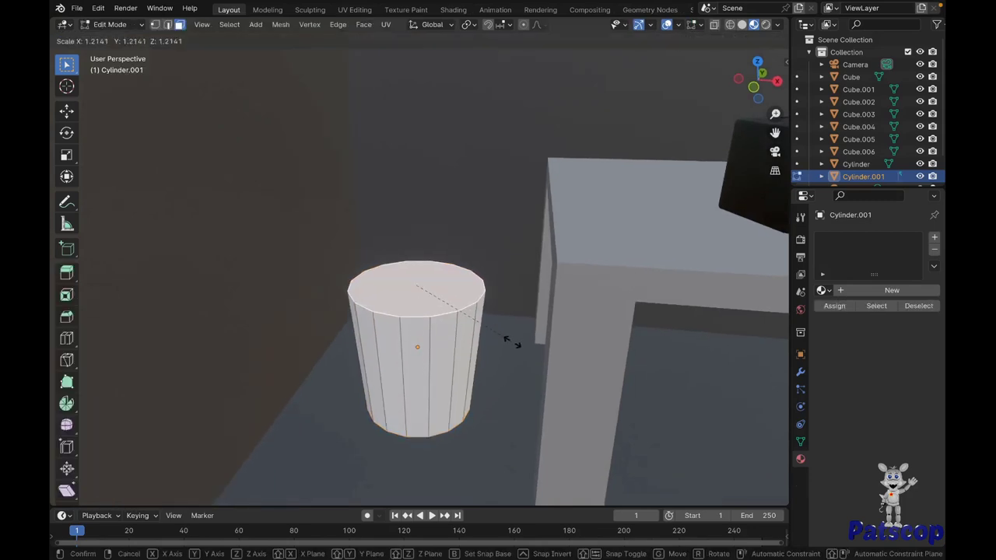
pyautogui.click(508, 341)
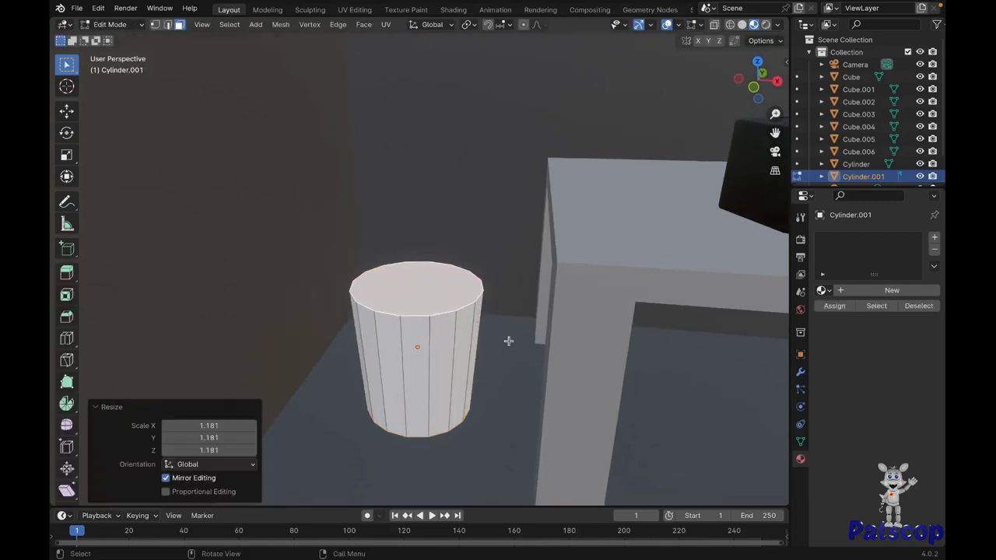
pyautogui.press('x')
pyautogui.click(461, 303)
pyautogui.scroll(-5, 462, 301)
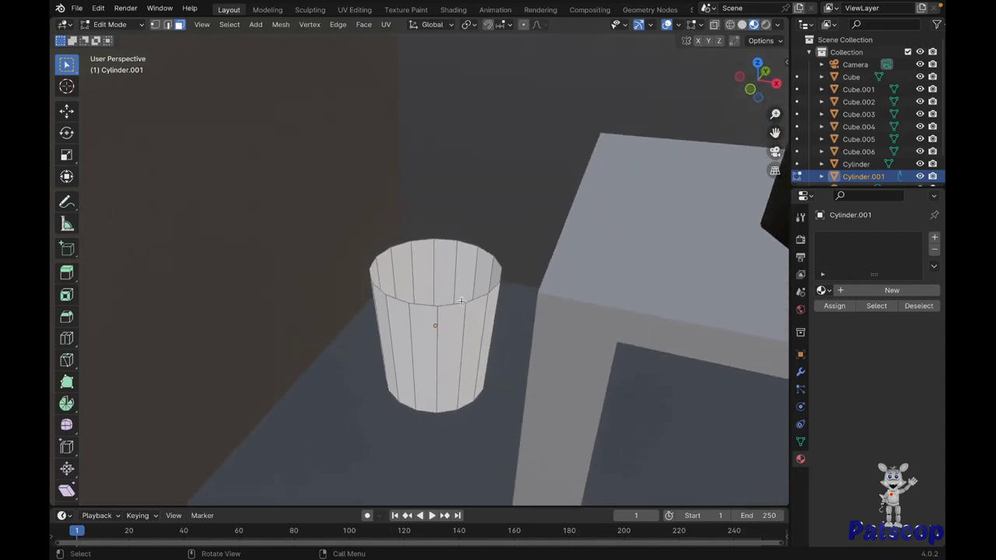
pyautogui.press('Tab')
pyautogui.hscroll(-5, 461, 299)
# - Shade the cylinder smooth and give it a new 'Trash Can' material with 0.211 grey base colour
pyautogui.rightClick(462, 300)
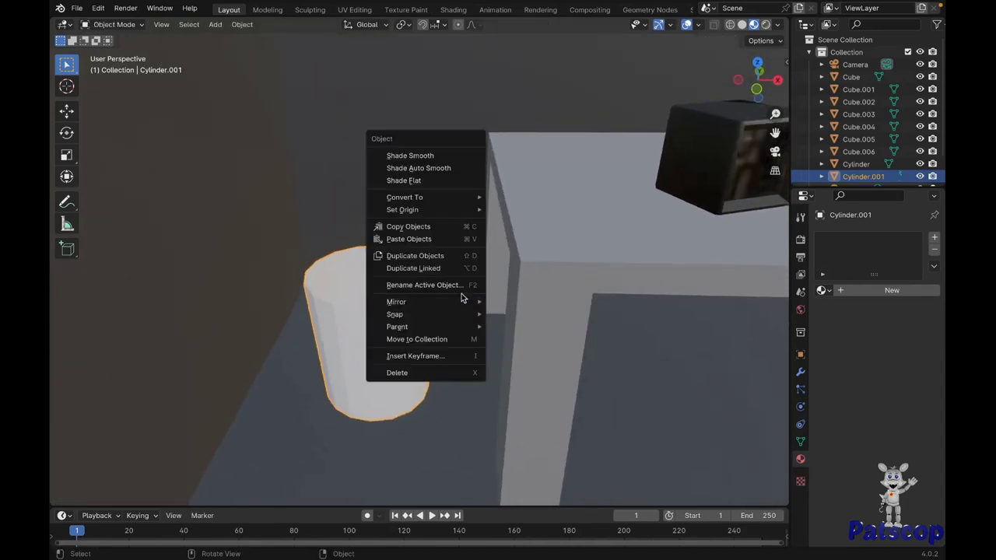
pyautogui.click(451, 168)
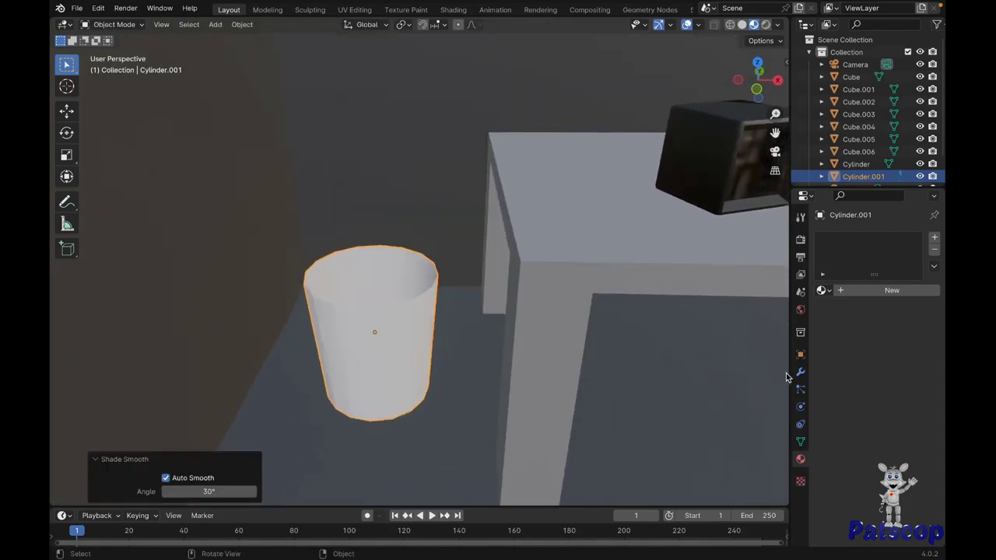
pyautogui.click(862, 292)
pyautogui.doubleClick(839, 237)
pyautogui.write('Trash Can')
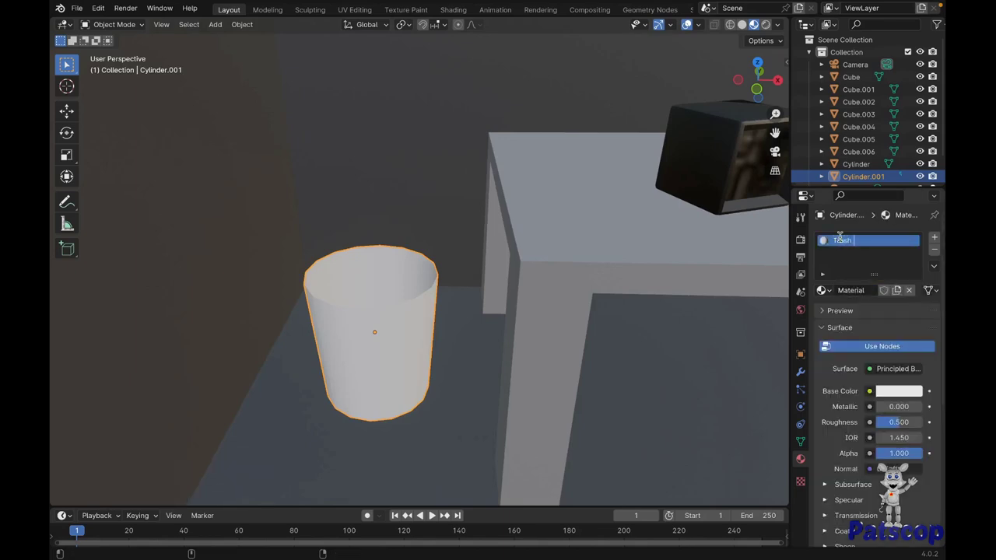
pyautogui.click(898, 390)
pyautogui.moveTo(914, 241); pyautogui.dragTo(911, 250)
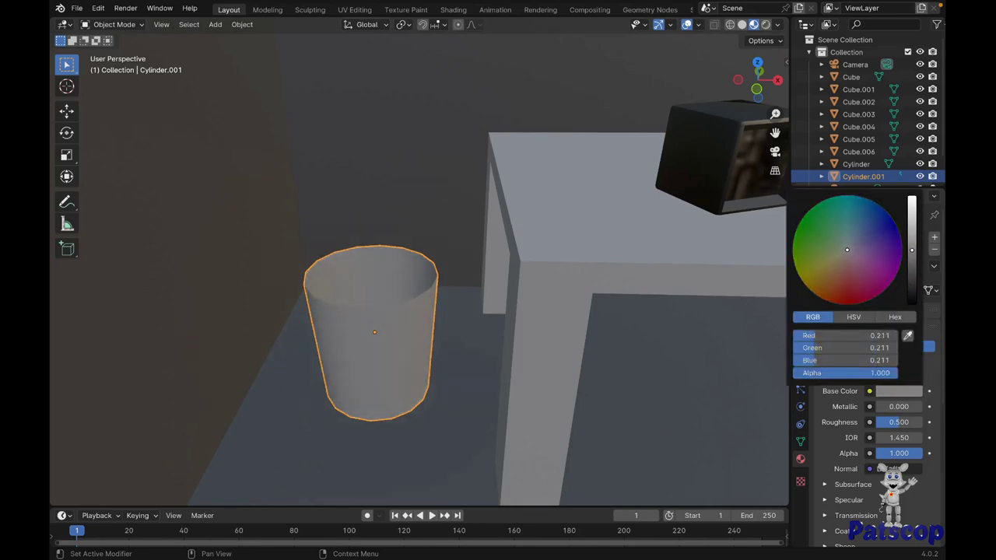
pyautogui.moveTo(620, 294)
pyautogui.mouseDown(button='middle')
pyautogui.moveTo(476, 307)
pyautogui.moveTo(545, 339)
pyautogui.mouseUp(button='middle')
# - Duplicate the central monitor, lift the copy vertically, and scale it to 0.666
pyautogui.click(470, 305)
pyautogui.scroll(2, 545, 339)
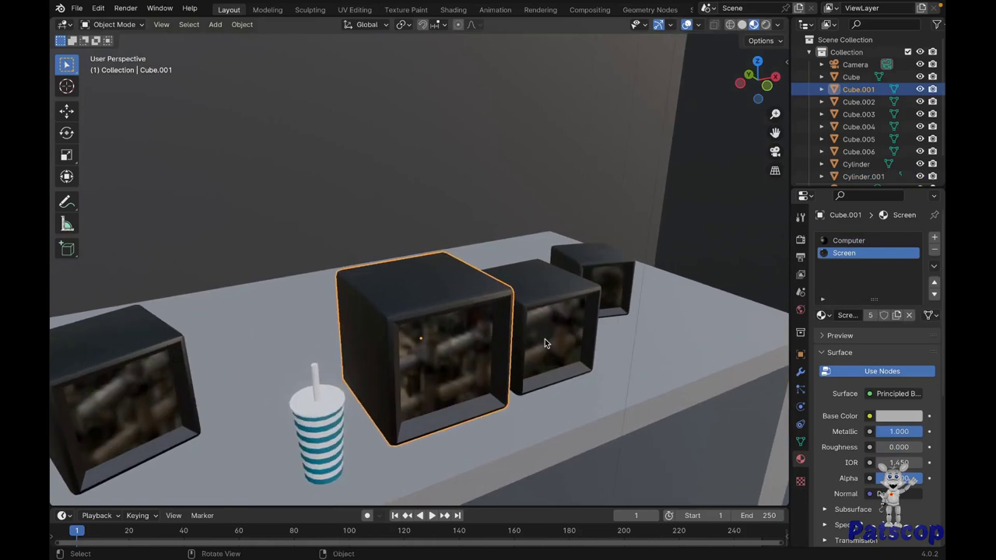
pyautogui.hotkey('shift', 'd')
pyautogui.press('z')
pyautogui.click(545, 274)
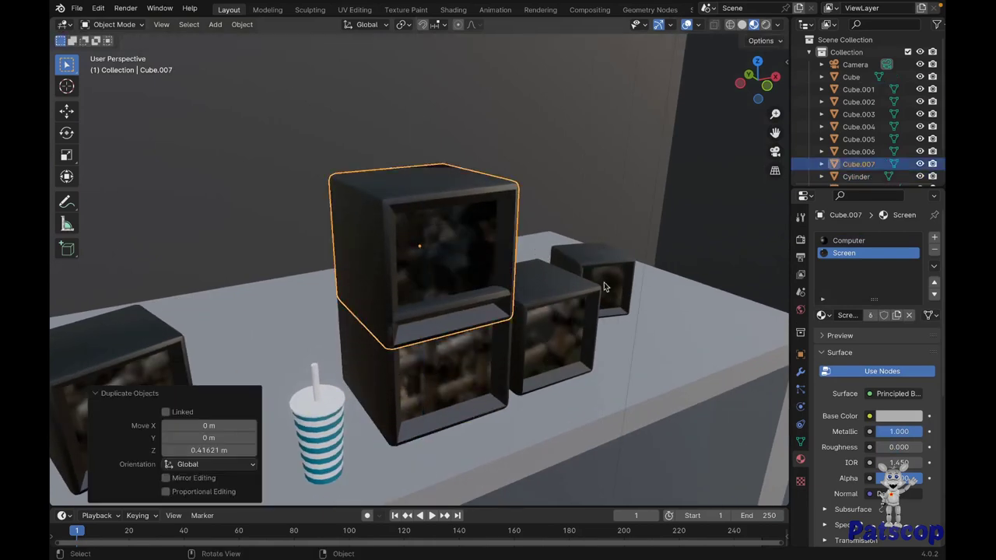
pyautogui.press('s')
pyautogui.click(549, 271)
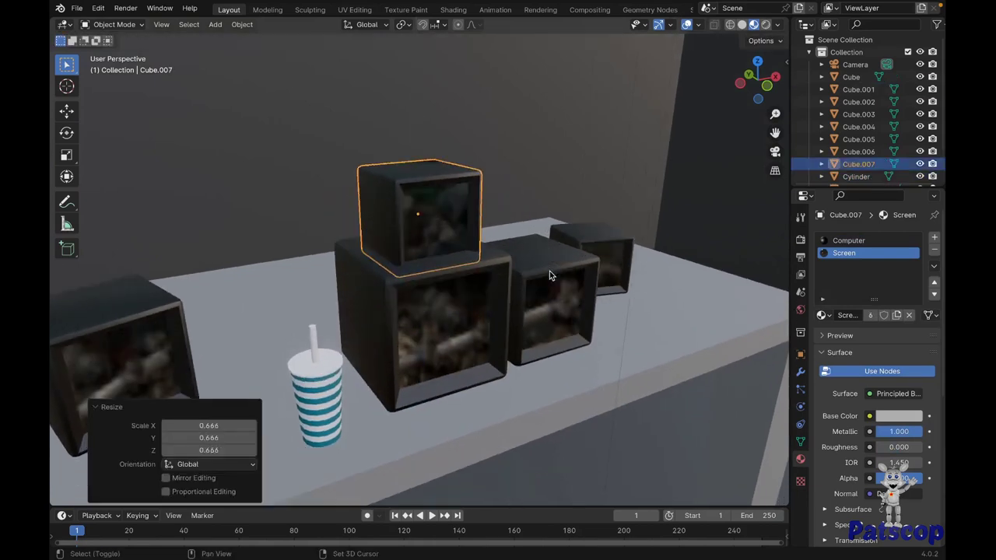
# - Move the small monitor on Z so it sits atop the central monitor
pyautogui.scroll(4, 550, 271)
pyautogui.press('g')
pyautogui.press('z')
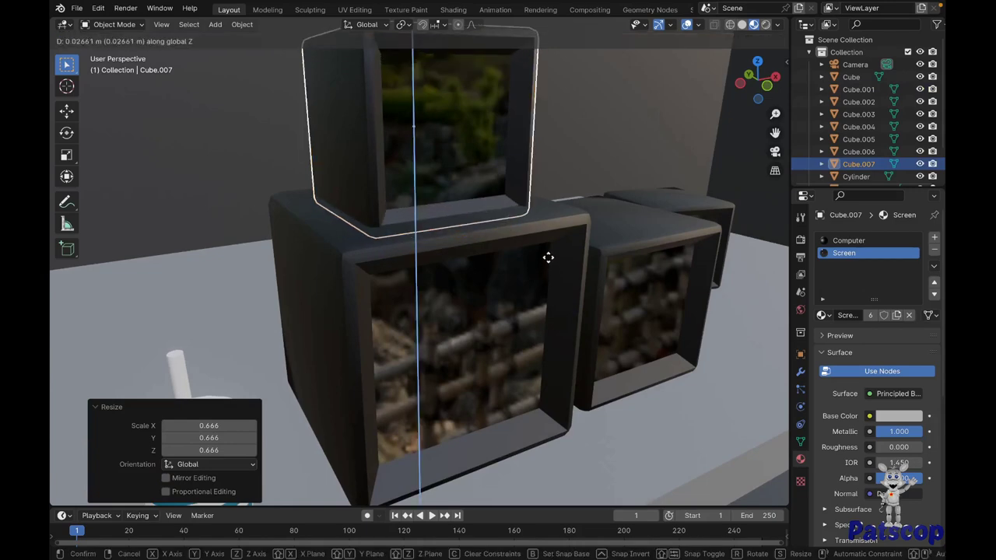
pyautogui.click(549, 249)
pyautogui.scroll(-3, 549, 249)
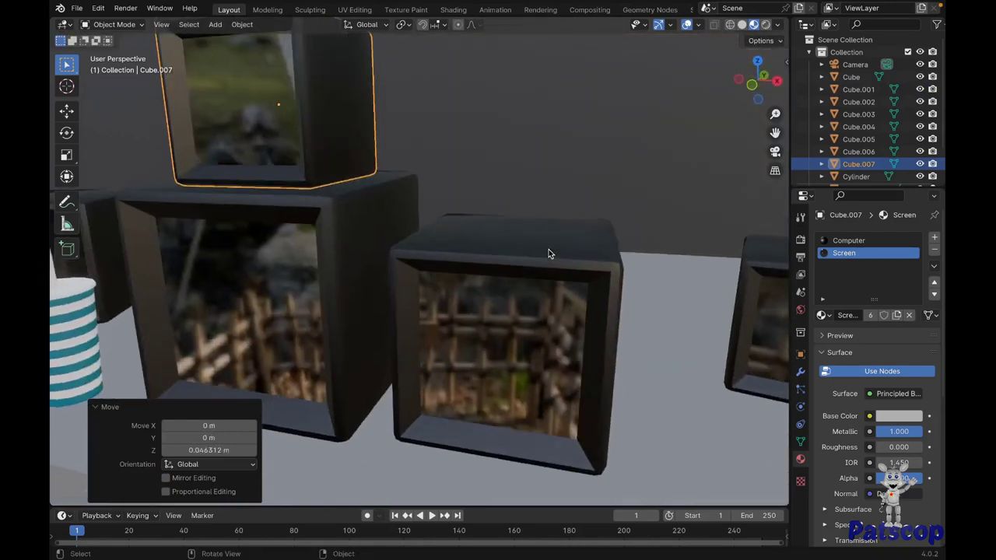
pyautogui.scroll(-4, 548, 249)
# - Orbit the view up toward the ceiling and select the ceiling light
pyautogui.moveTo(548, 253); pyautogui.dragTo(549, 253, button='middle')
pyautogui.scroll(-3, 549, 252)
pyautogui.scroll(3, 549, 253)
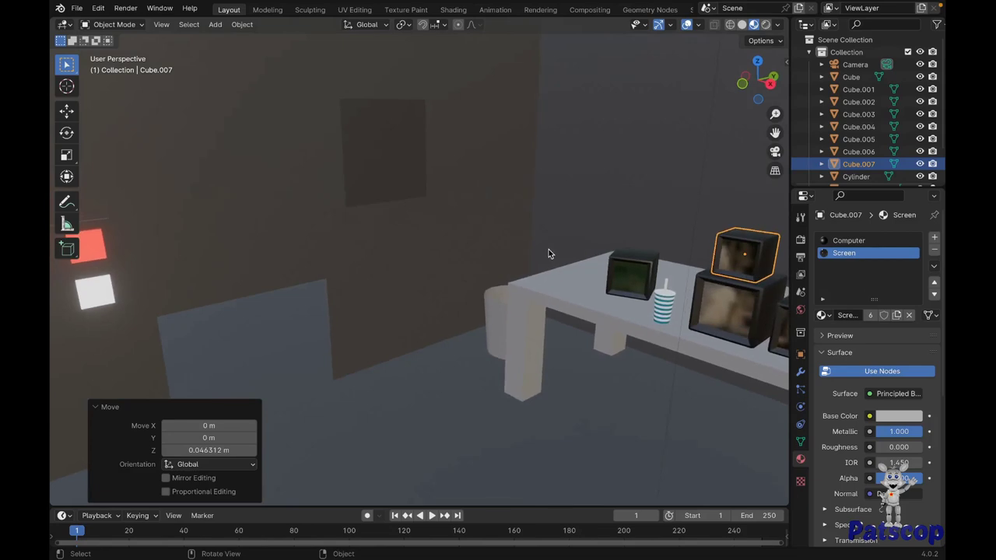
pyautogui.moveTo(654, 177)
pyautogui.mouseDown(button='middle')
pyautogui.moveTo(707, 147)
pyautogui.moveTo(681, 111)
pyautogui.mouseUp(button='middle')
pyautogui.click(681, 111)
pyautogui.moveTo(621, 188); pyautogui.dragTo(658, 213, button='middle')
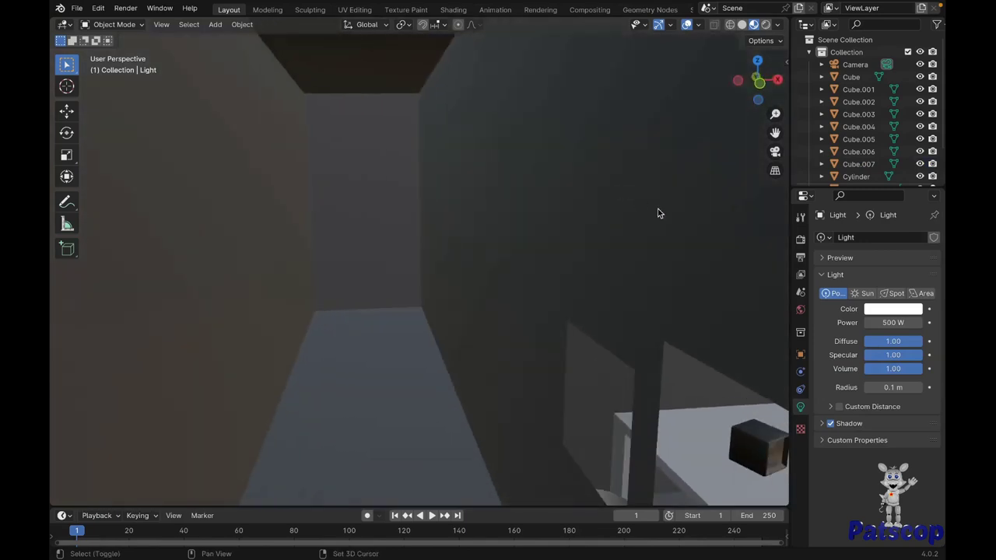
# - Duplicate the ceiling light and shift the copy -5.9437 m along X
pyautogui.hotkey('shift', 'd')
pyautogui.press('x')
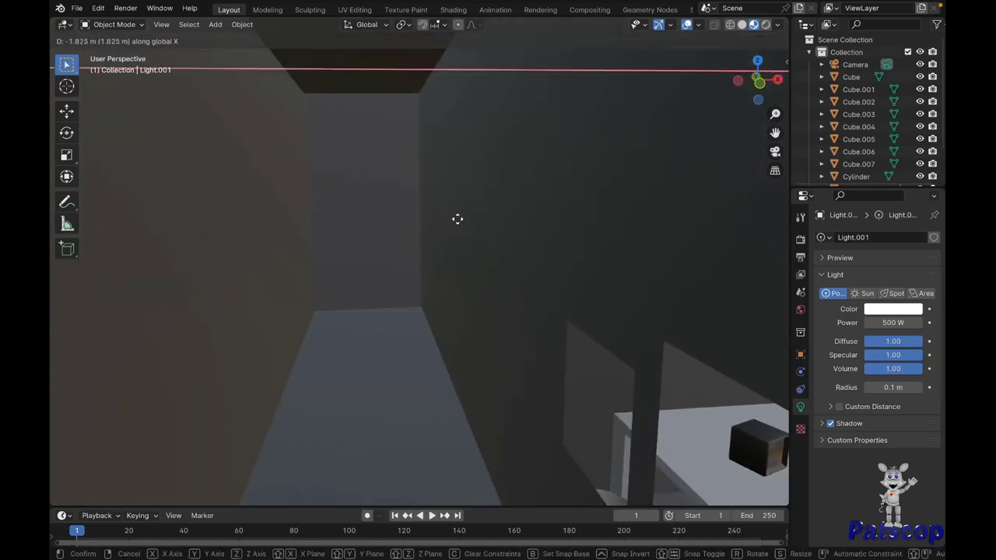
pyautogui.click(704, 265)
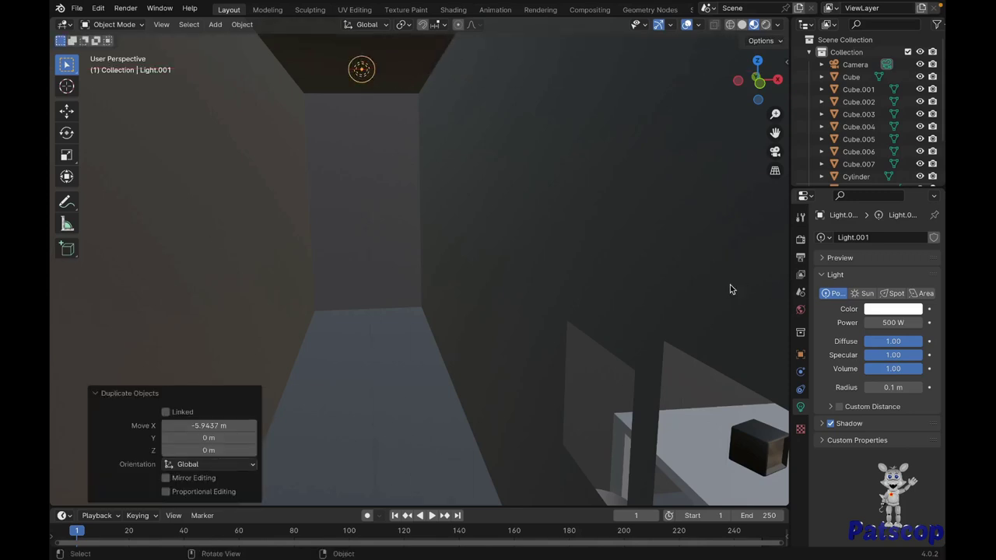
pyautogui.scroll(-3, 730, 289)
pyautogui.keyDown('ctrl'); pyautogui.scroll(-4, 730, 290); pyautogui.keyUp('ctrl')
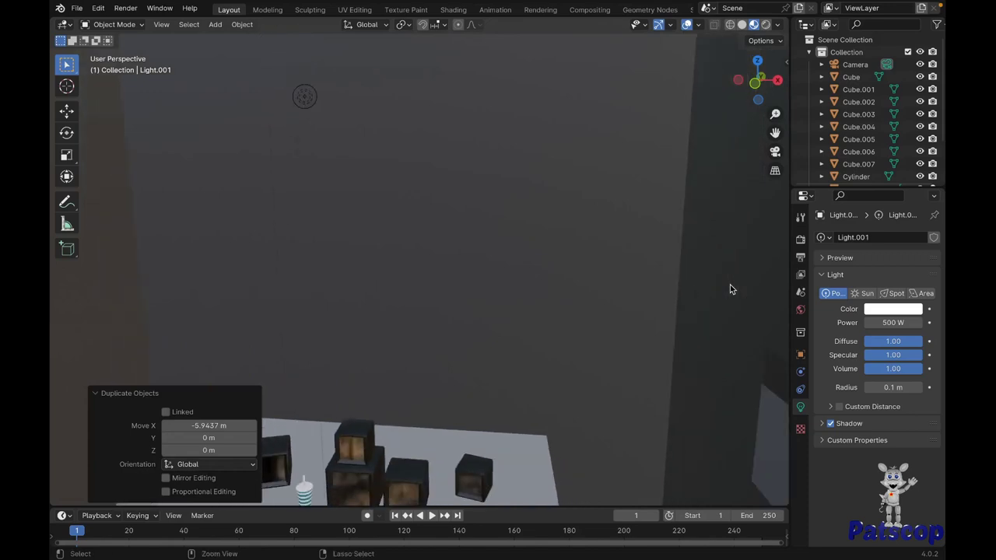
pyautogui.keyDown('ctrl'); pyautogui.scroll(2, 728, 290); pyautogui.keyUp('ctrl')
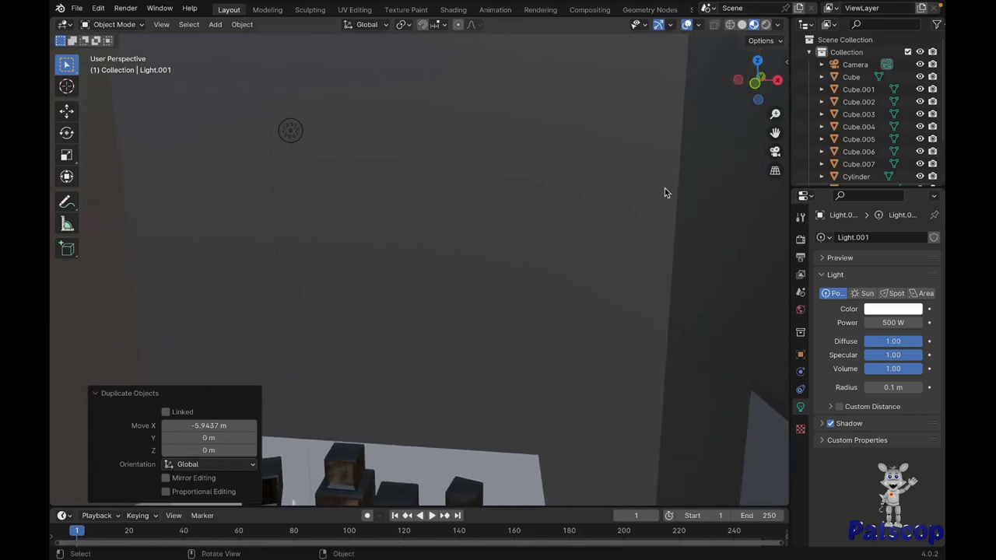
# - Add another light copy mirrored across global X about the 3D cursor, then restore median pivot
pyautogui.hotkey('shift', 'd')
pyautogui.rightClick(443, 174)
pyautogui.click(404, 26)
pyautogui.click(430, 71)
pyautogui.rightClick(433, 173)
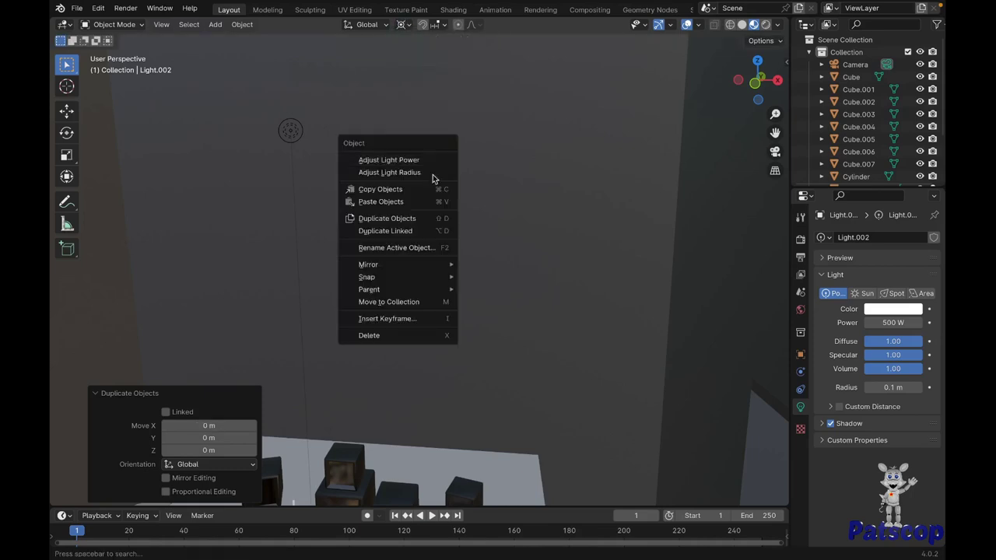
pyautogui.moveTo(389, 264)
pyautogui.click(495, 282)
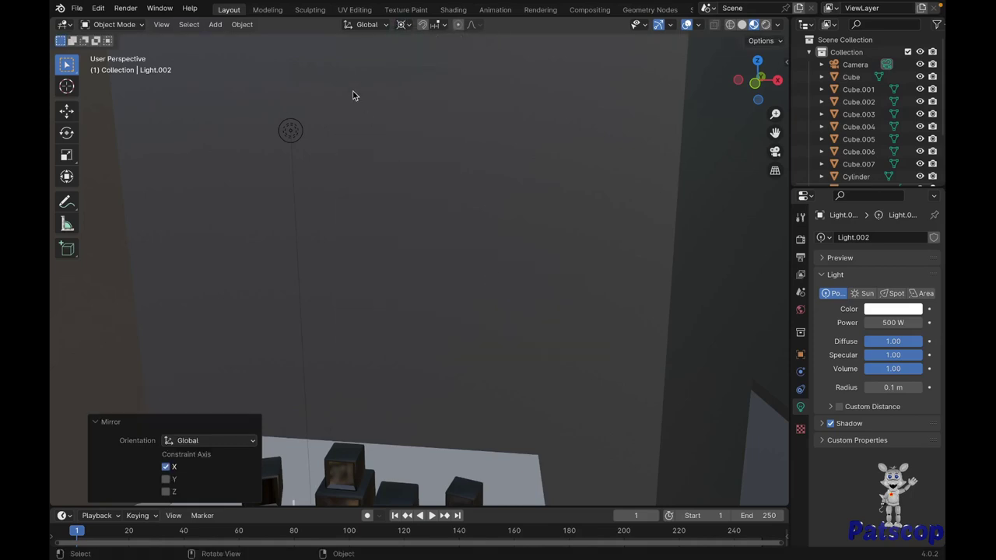
pyautogui.click(401, 26)
pyautogui.click(421, 98)
pyautogui.scroll(5, 506, 128)
# - Switch to Rendered shading and set Light.001's power to 200 W
pyautogui.scroll(-10, 506, 128)
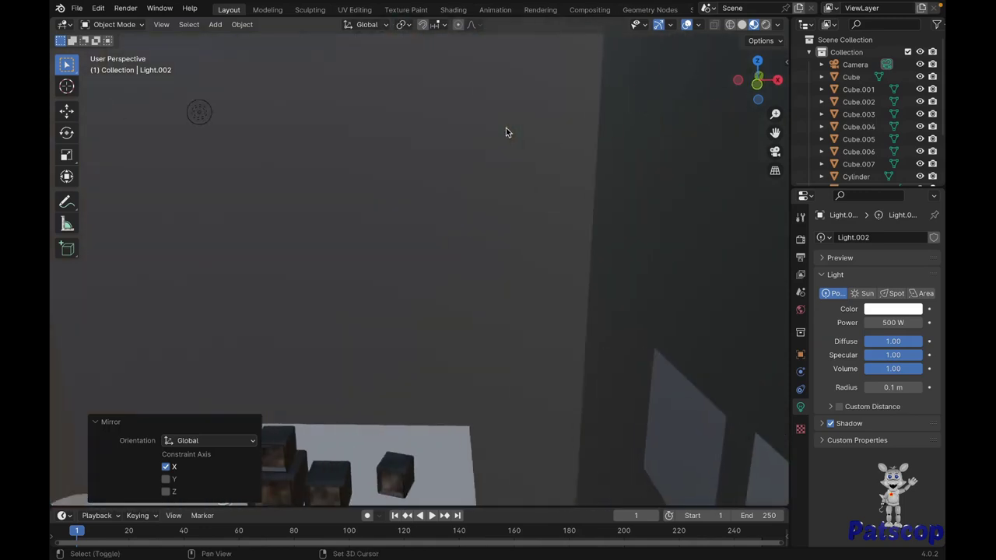
pyautogui.click(769, 25)
pyautogui.scroll(8, 576, 211)
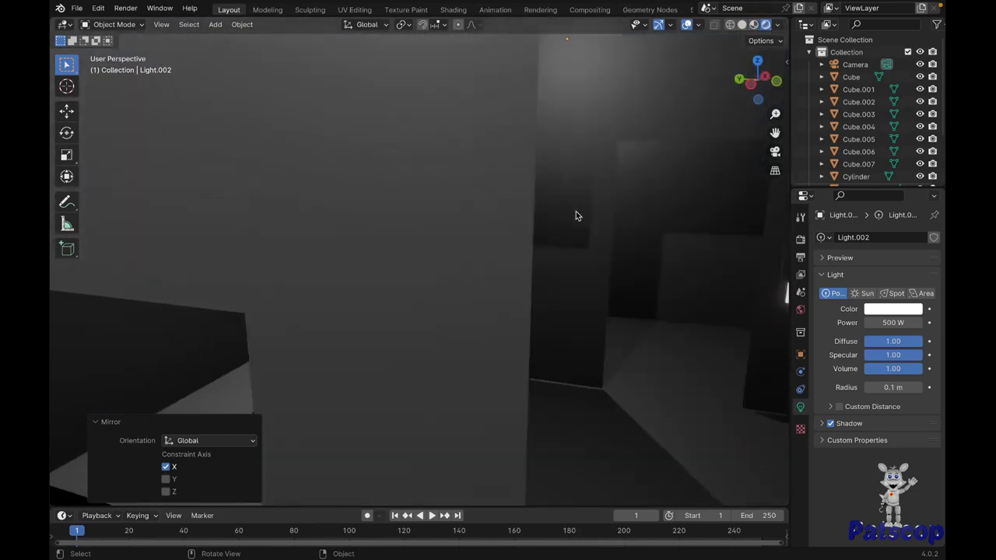
pyautogui.scroll(-6, 576, 216)
pyautogui.scroll(-2, 575, 215)
pyautogui.scroll(5, 576, 215)
pyautogui.scroll(3, 576, 215)
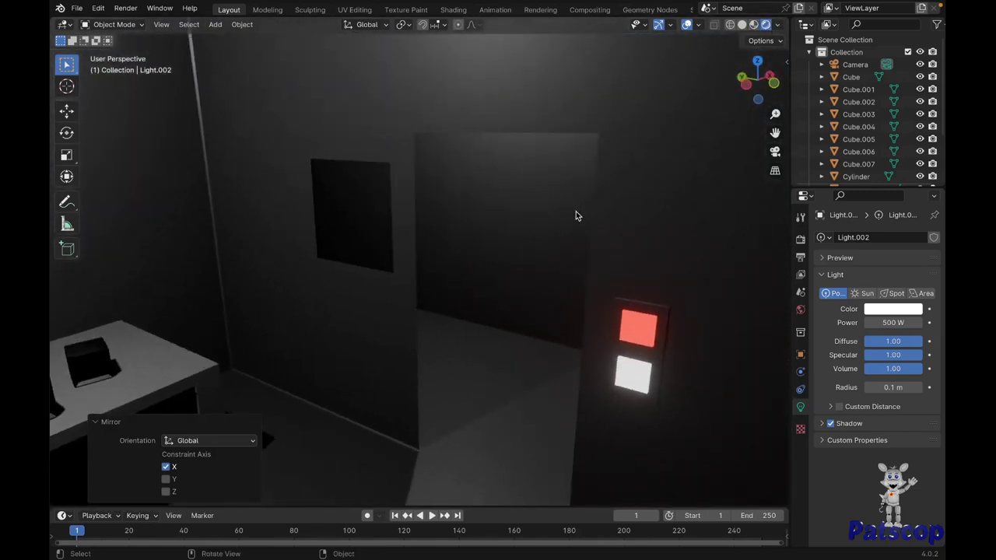
pyautogui.scroll(-2, 576, 216)
pyautogui.scroll(-3, 575, 215)
pyautogui.write('200')
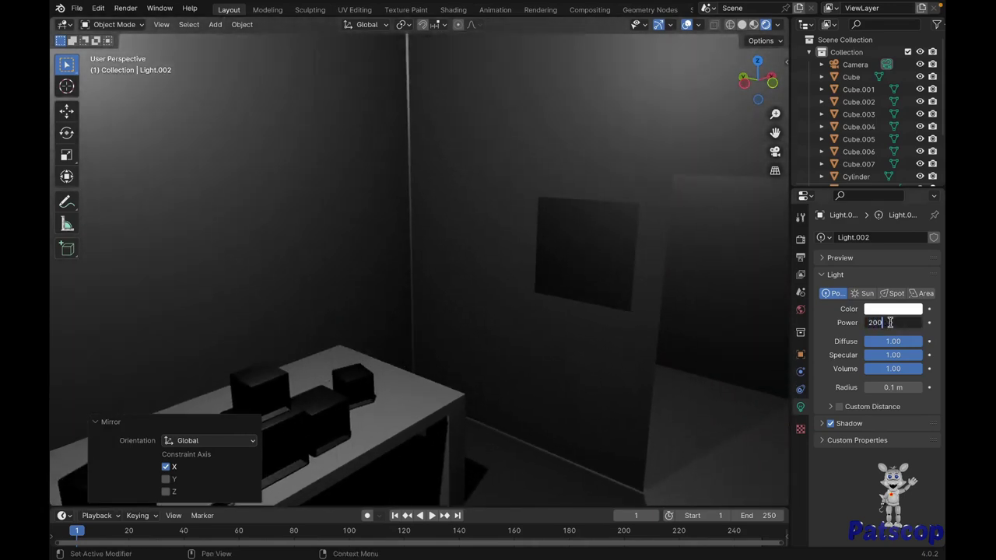
pyautogui.press('Return')
# - Set the original ceiling light and the remaining light to 200 W as well
pyautogui.moveTo(635, 269); pyautogui.dragTo(636, 269, button='middle')
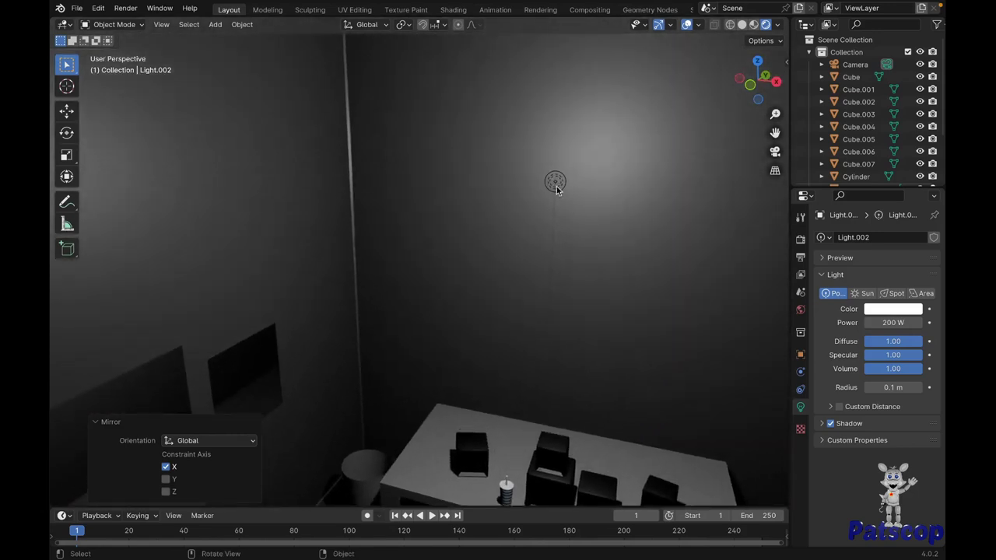
pyautogui.click(554, 181)
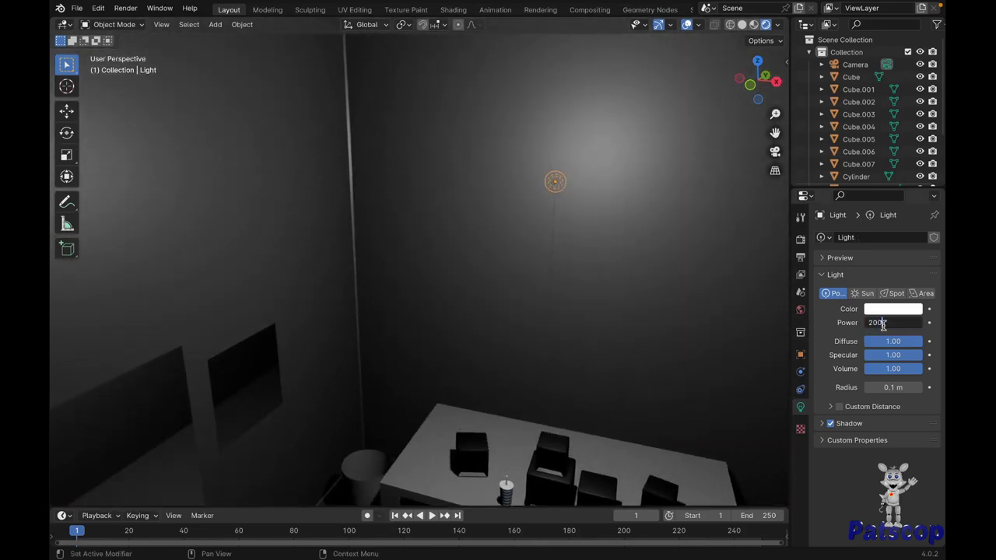
pyautogui.press('Return')
pyautogui.moveTo(670, 324); pyautogui.dragTo(417, 155, button='middle')
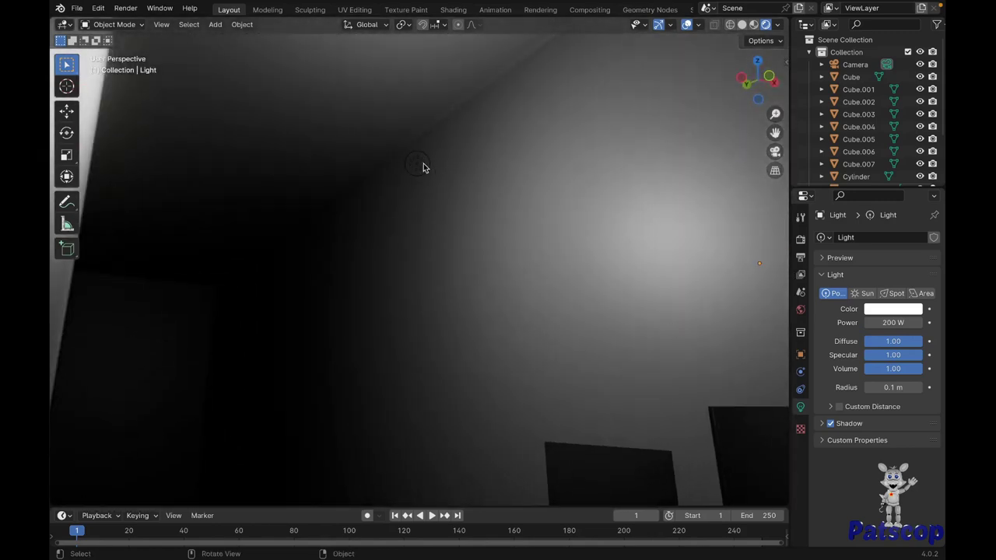
pyautogui.click(422, 166)
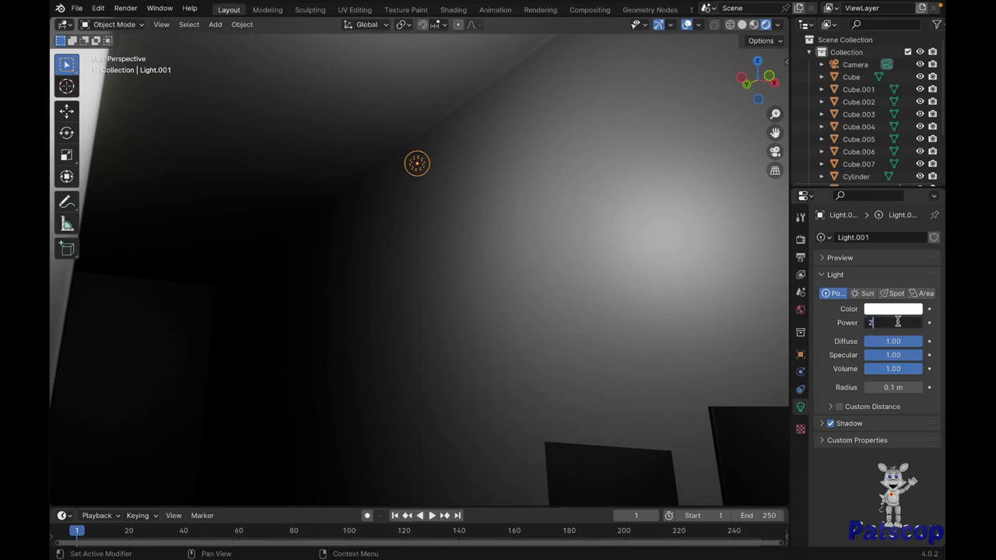
pyautogui.click(893, 322)
pyautogui.write('00')
pyautogui.press('Return')
# - Check the dimmed lighting and return the viewport to Material Preview shading
pyautogui.moveTo(676, 291); pyautogui.dragTo(676, 295, button='middle')
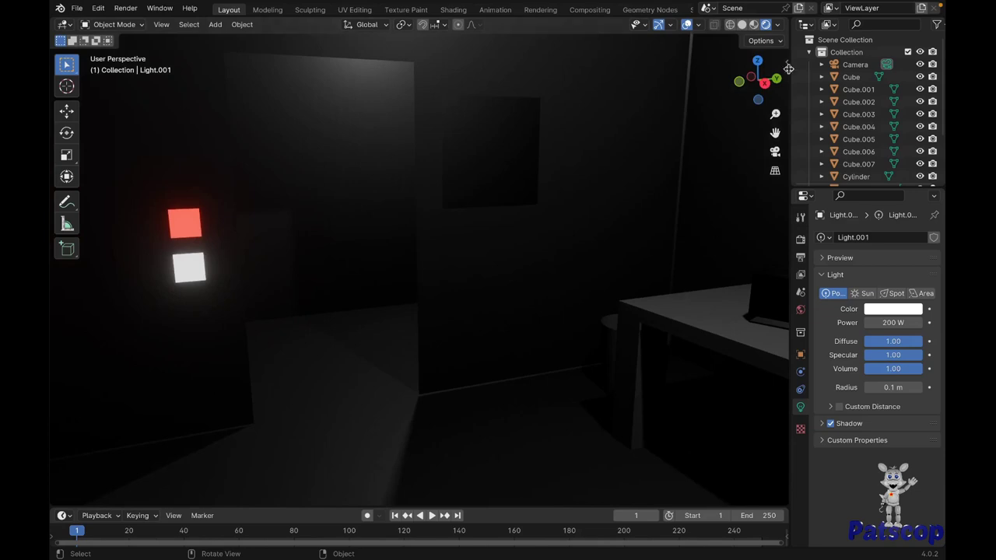
pyautogui.click(753, 25)
pyautogui.moveTo(538, 218); pyautogui.dragTo(538, 222, button='middle')
# - Add a cube, scale it to 0.505, and raise it 1.128 m
pyautogui.hotkey('shift', 'a')
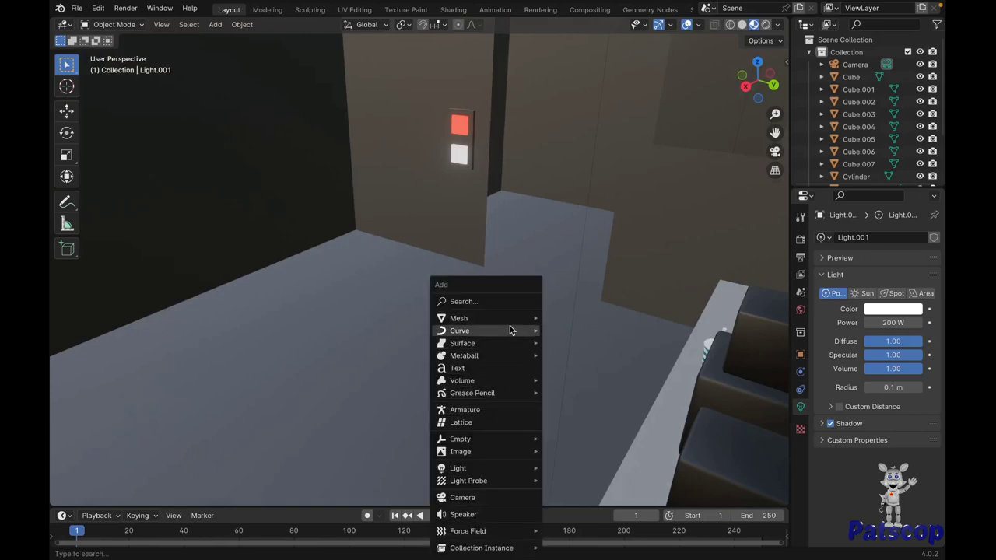
pyautogui.click(576, 332)
pyautogui.moveTo(501, 401); pyautogui.dragTo(501, 401, button='middle')
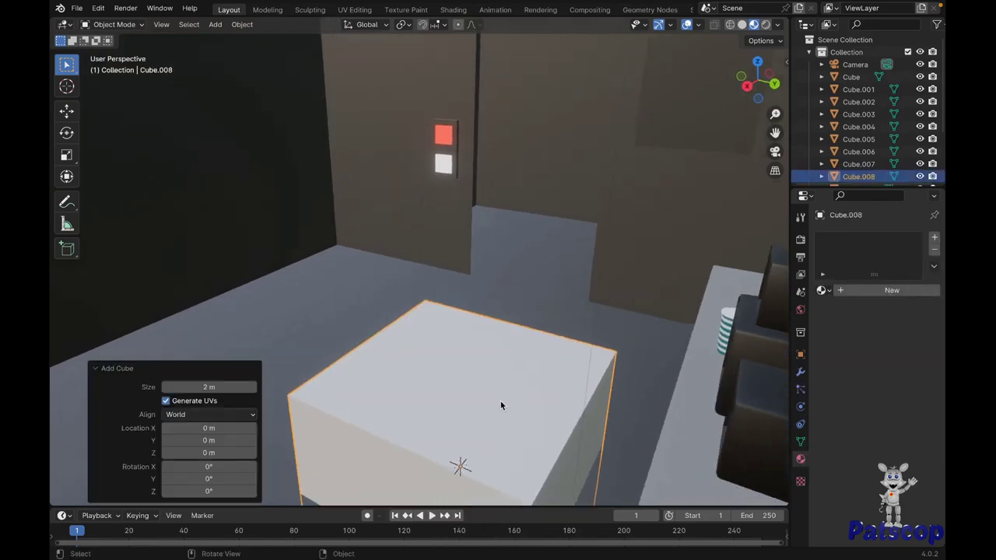
pyautogui.press('s')
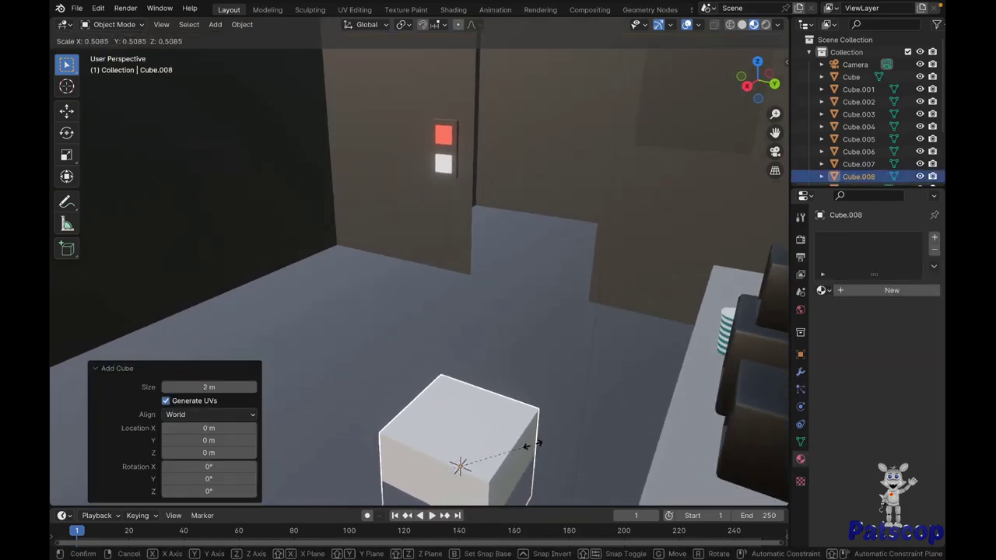
pyautogui.click(531, 444)
pyautogui.press('g')
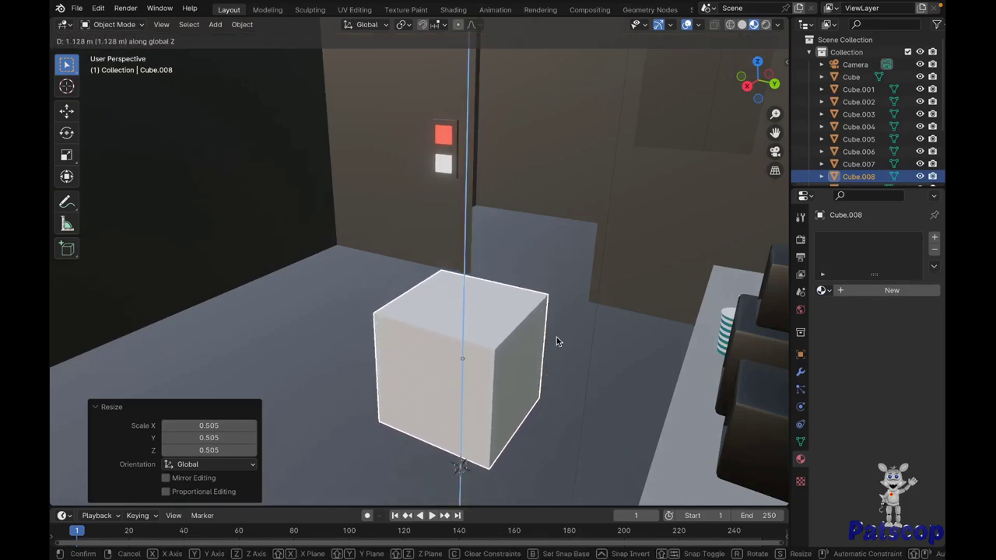
pyautogui.click(557, 341)
pyautogui.moveTo(556, 342); pyautogui.dragTo(556, 342, button='middle')
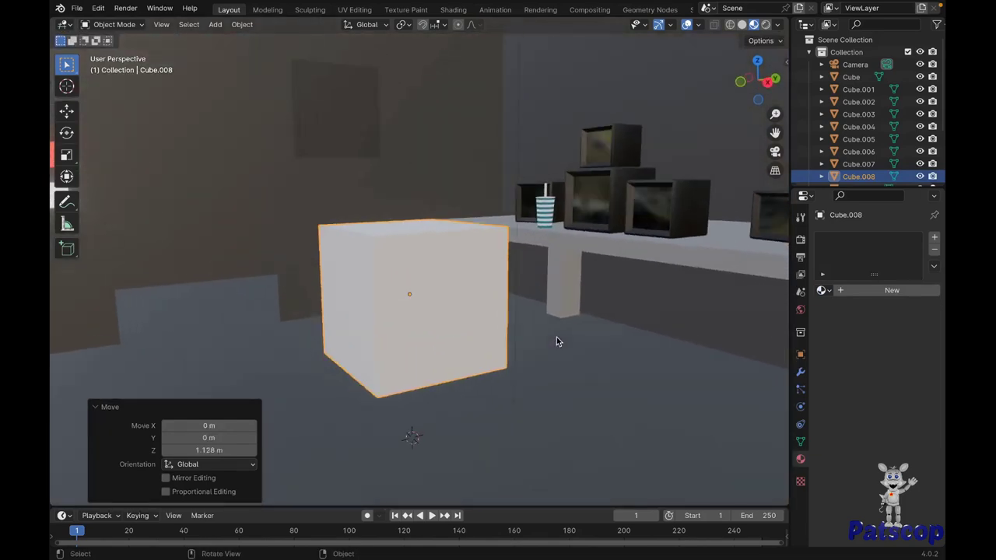
# - Flatten the cube on Z to 0.09 into a thin slab
pyautogui.press('s')
pyautogui.press('z')
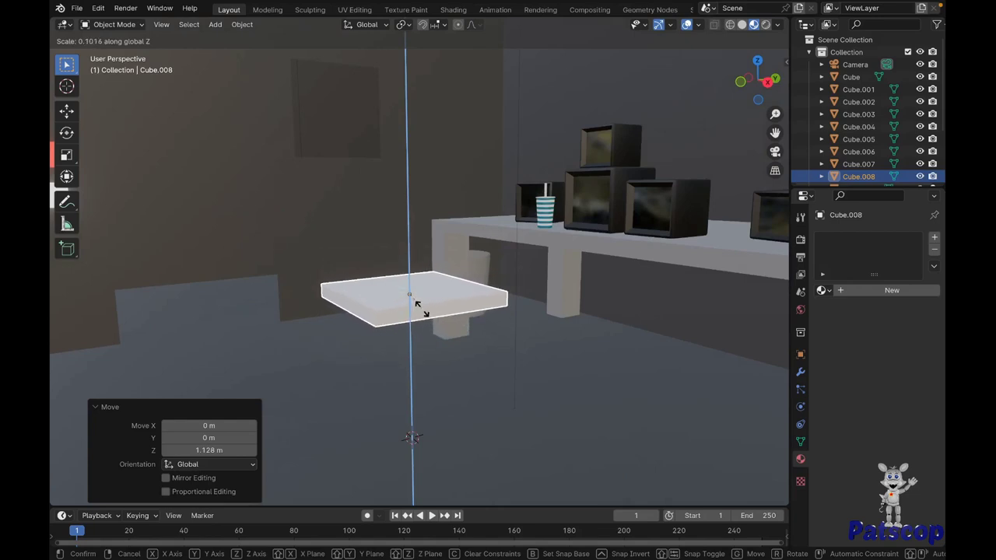
pyautogui.click(415, 305)
pyautogui.moveTo(415, 306); pyautogui.dragTo(527, 269, button='middle')
# - Lower the slab on Z by 0.27498 m near the table
pyautogui.press('g')
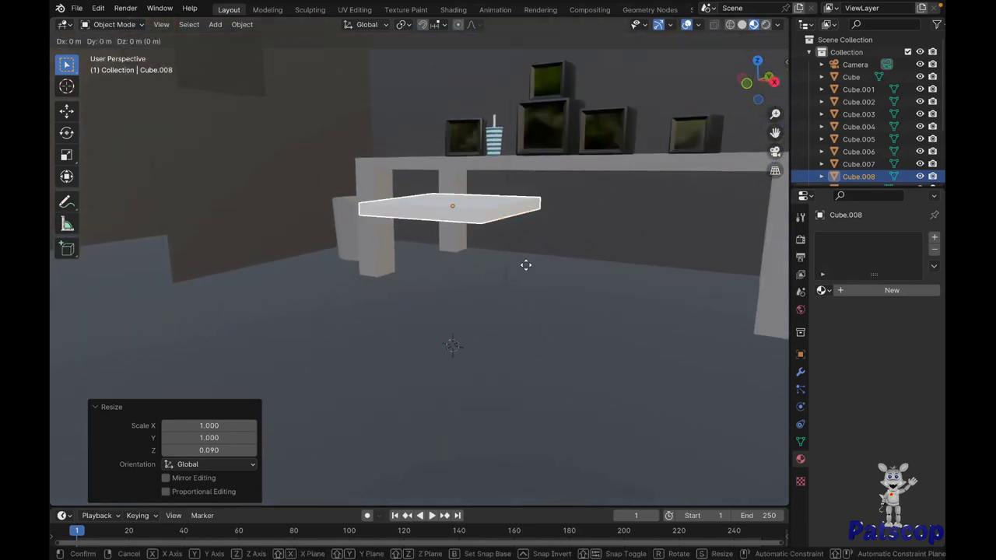
pyautogui.press('z')
pyautogui.click(526, 305)
pyautogui.moveTo(526, 304); pyautogui.dragTo(458, 305, button='middle')
# - In Edit Mode, add two loop cuts and spread them along Y by 2.072
pyautogui.press('Tab')
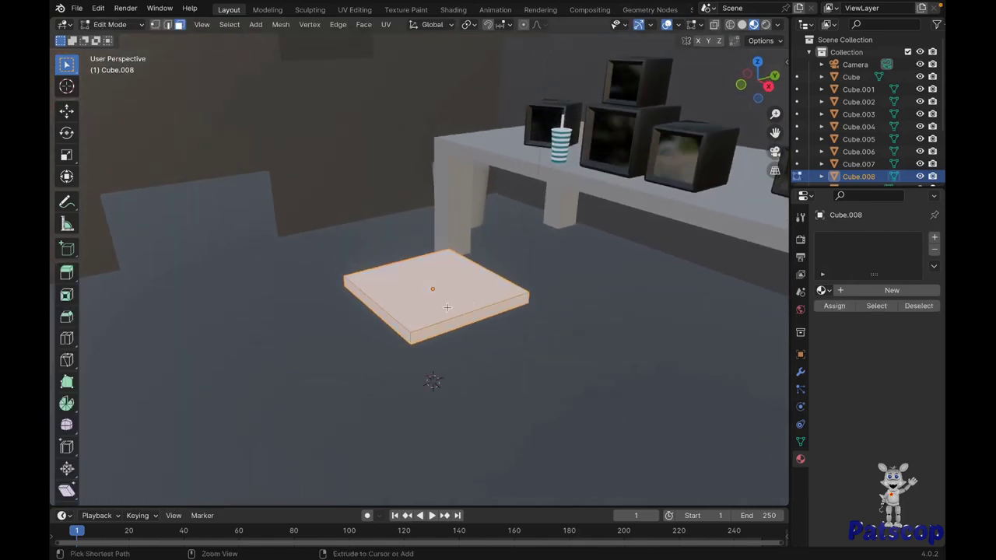
pyautogui.click(447, 308)
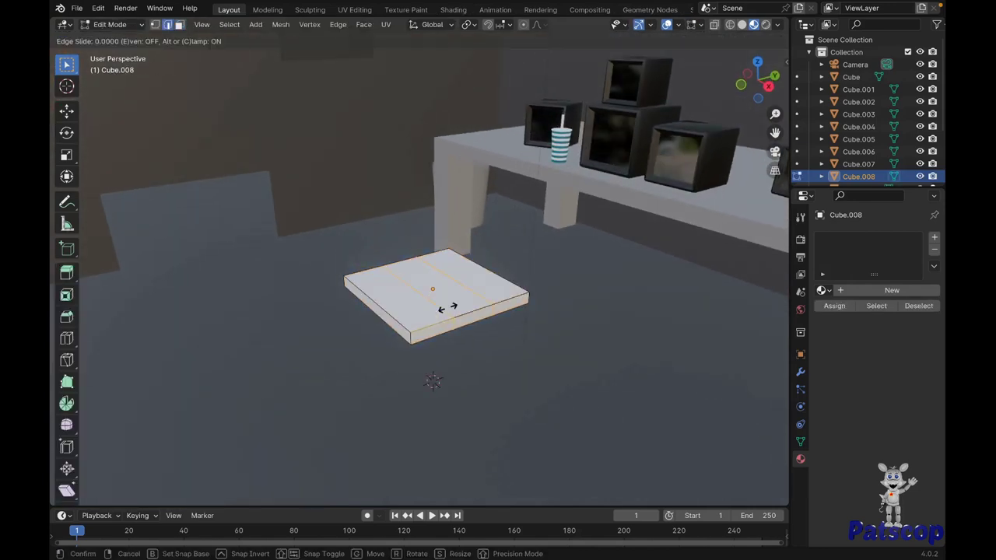
pyautogui.rightClick(447, 307)
pyautogui.press('s')
pyautogui.press('y')
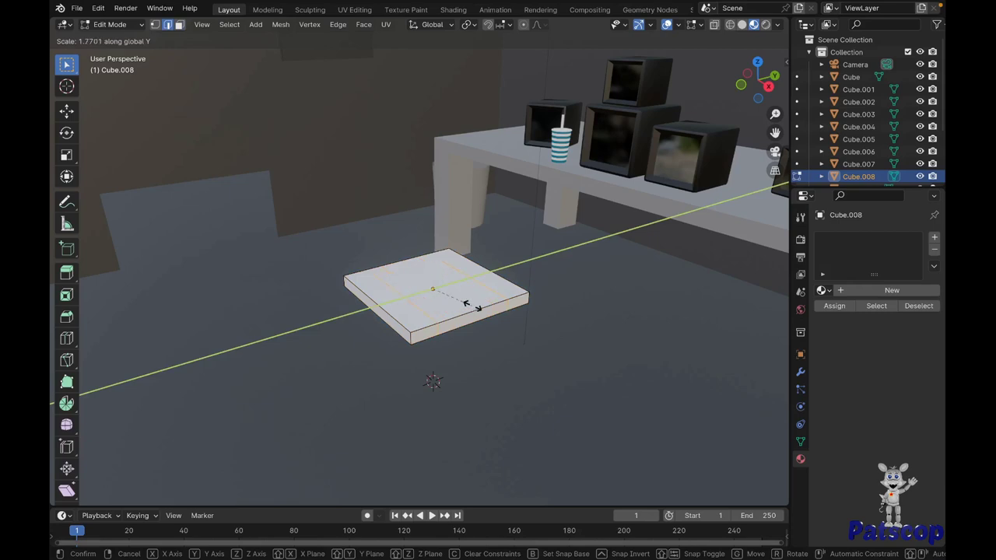
pyautogui.click(474, 308)
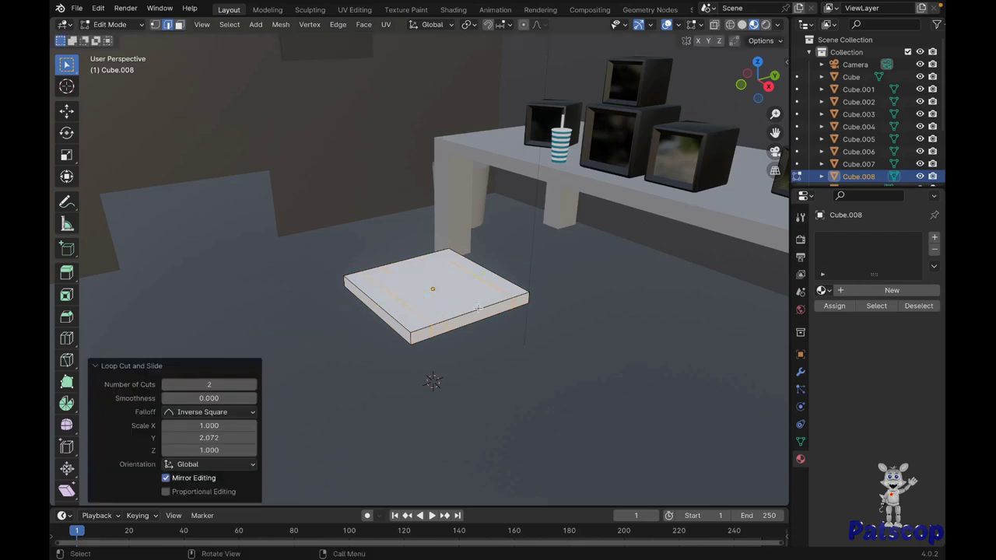
pyautogui.moveTo(474, 307); pyautogui.dragTo(477, 308, button='middle')
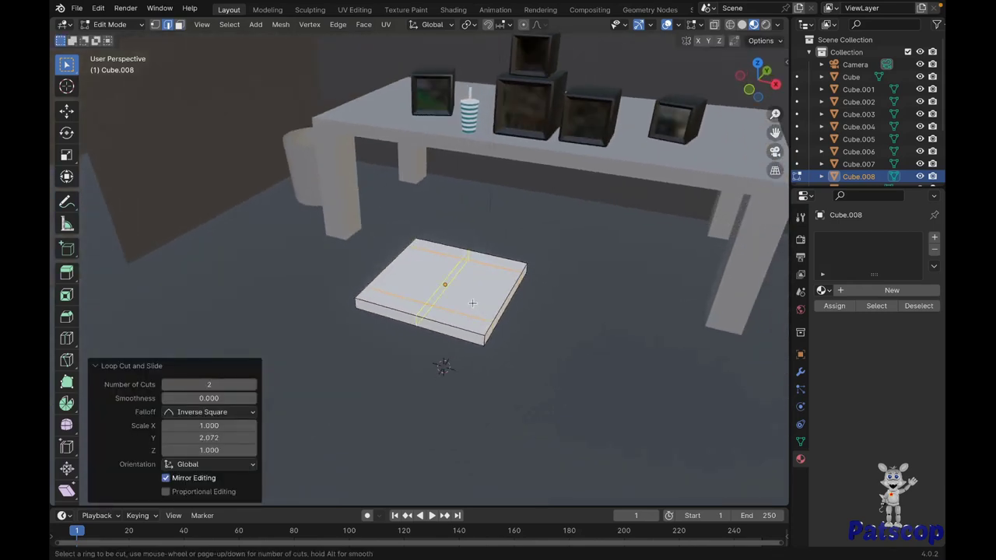
# - Spread the second loop pair along X by 2.165 and switch to face select
pyautogui.press('s')
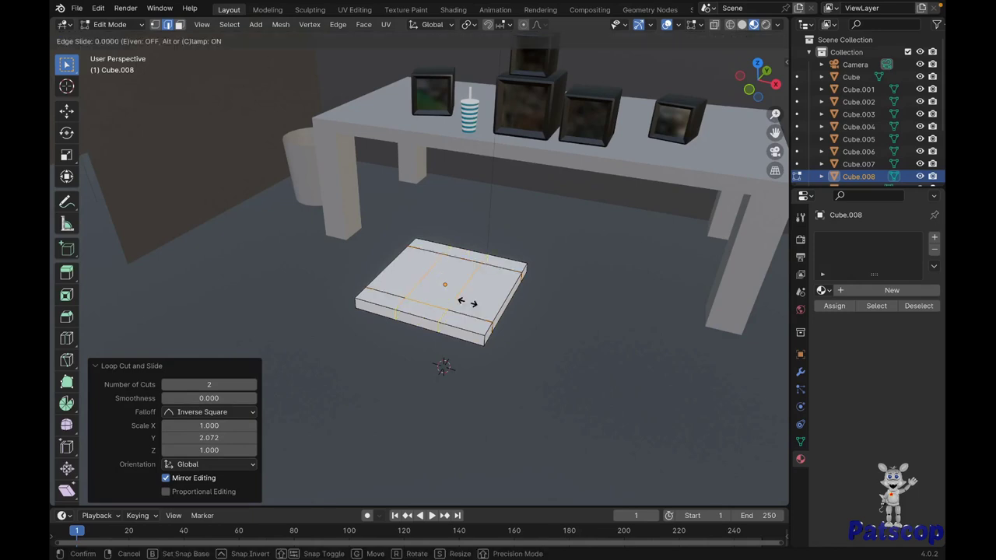
pyautogui.press('x')
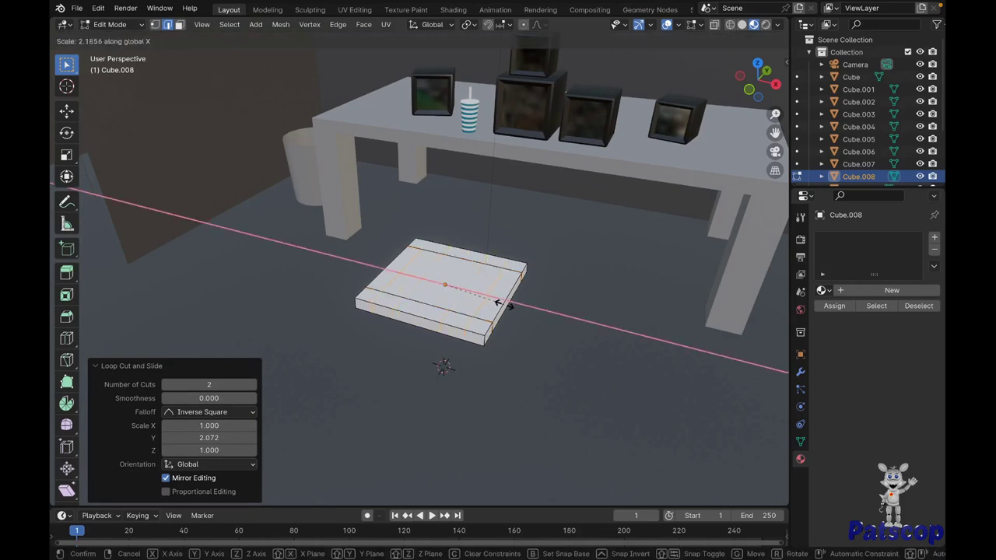
pyautogui.click(498, 302)
pyautogui.moveTo(498, 302); pyautogui.dragTo(456, 250, button='middle')
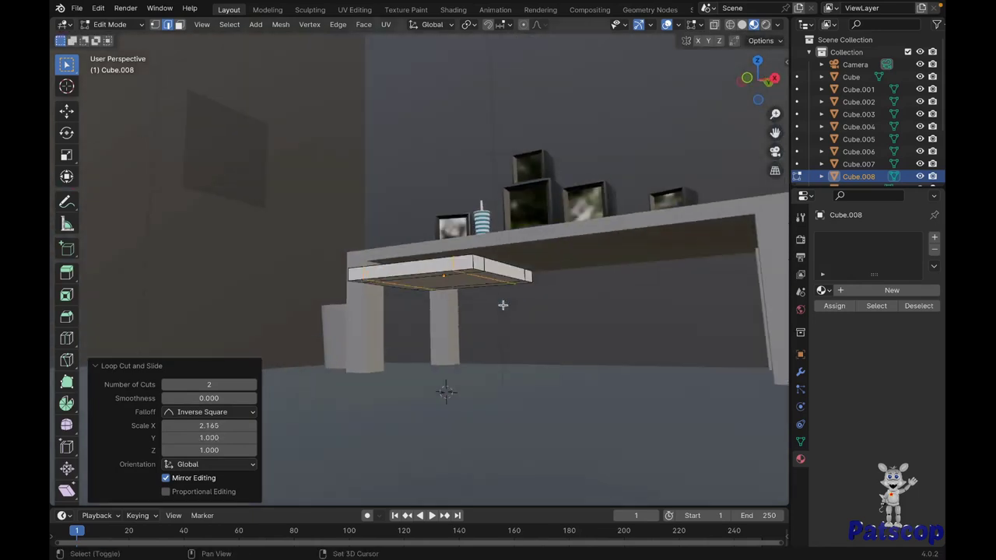
pyautogui.click(178, 25)
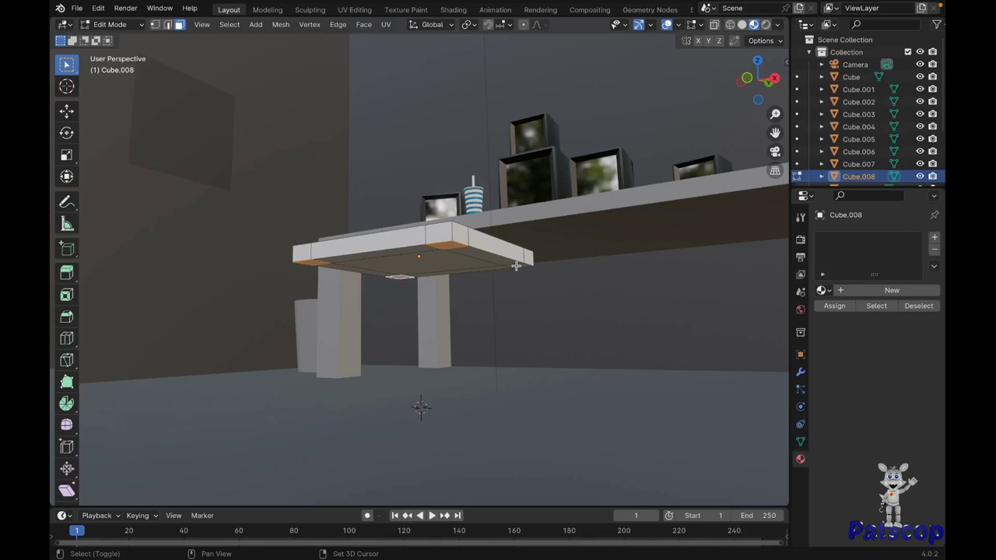
# - Extrude the bottom corner faces down 0.841 m into four chair legs
pyautogui.moveTo(516, 265); pyautogui.dragTo(516, 265, button='middle')
pyautogui.press('e')
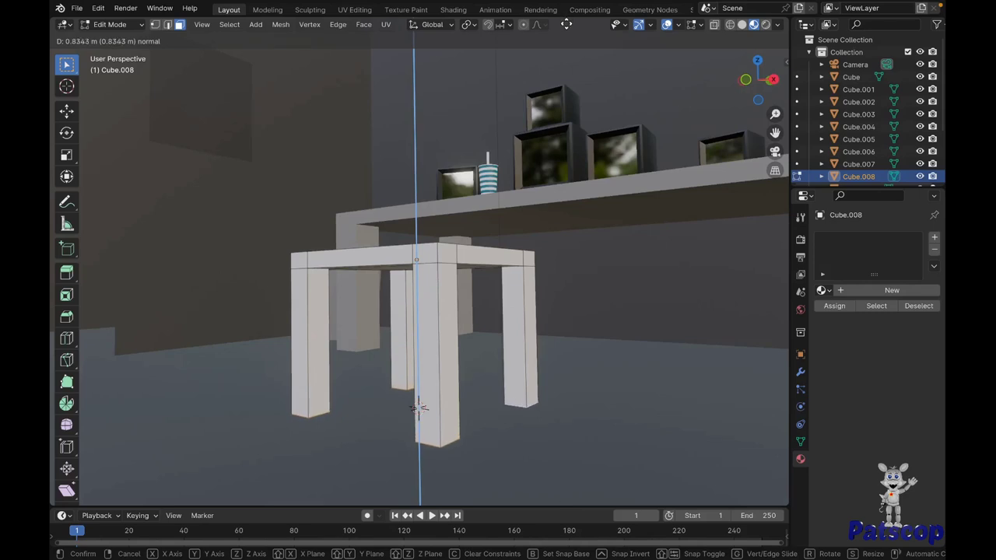
pyautogui.click(418, 407)
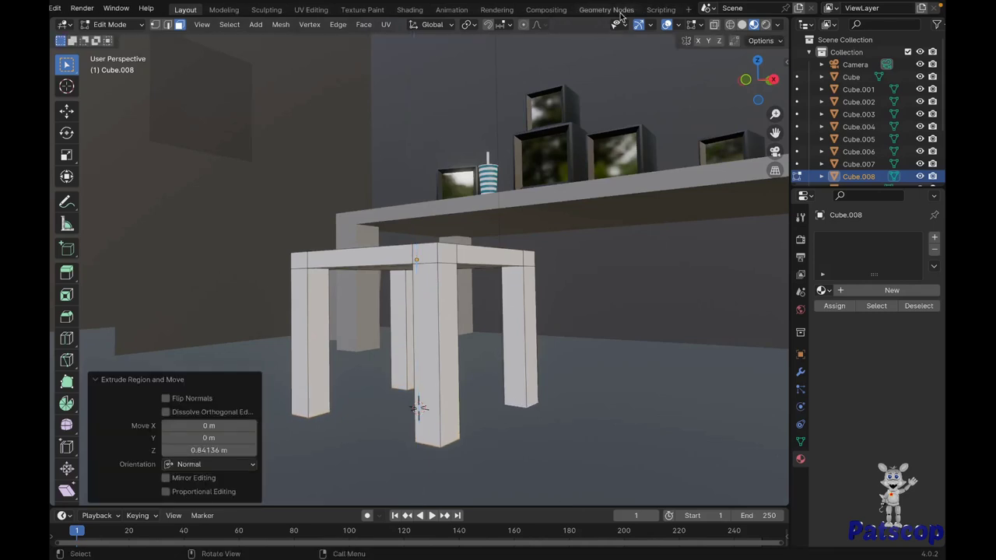
# - Extrude the back corner faces up 1.2 m into a backrest
pyautogui.moveTo(535, 130); pyautogui.dragTo(434, 254, button='middle')
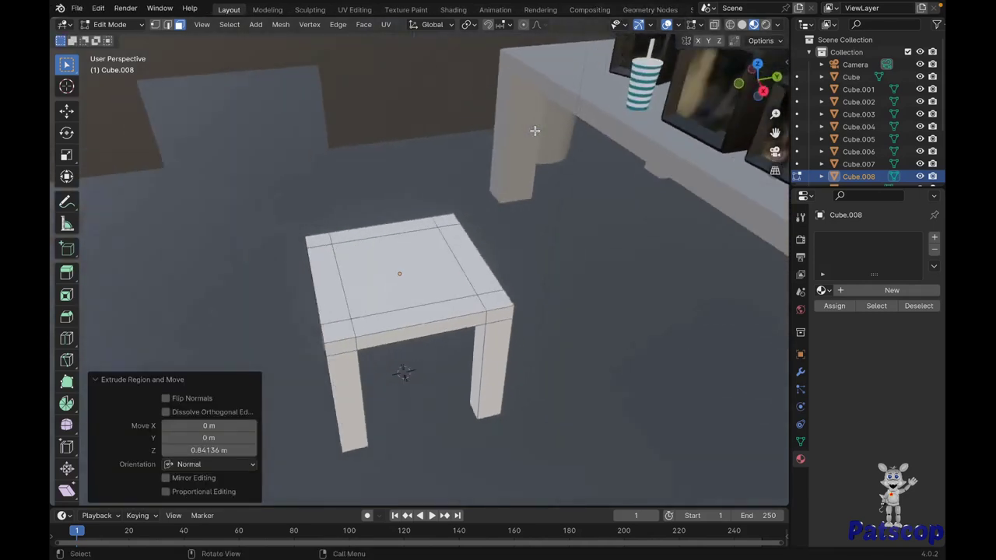
pyautogui.keyDown('shift'); pyautogui.click(402, 250); pyautogui.keyUp('shift')
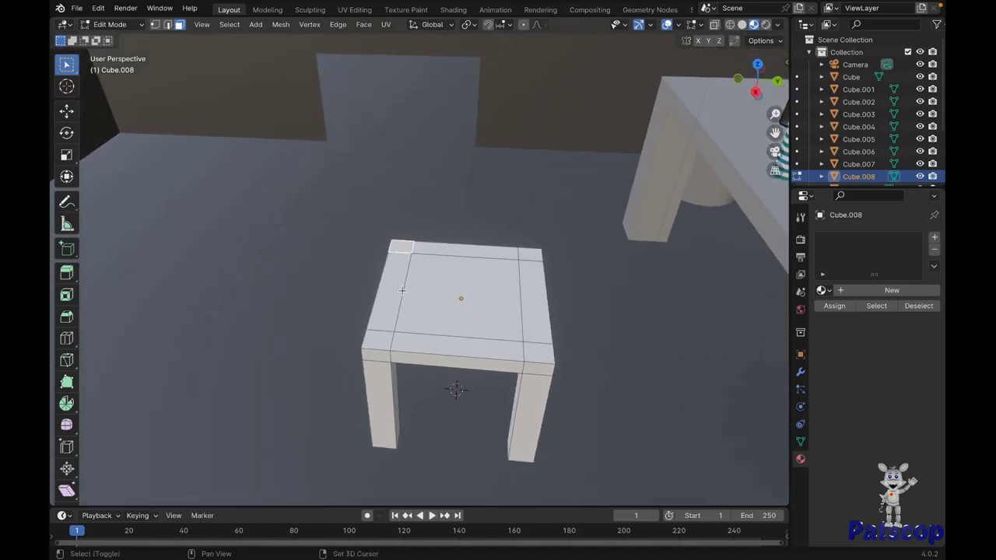
pyautogui.moveTo(383, 346); pyautogui.dragTo(459, 326, button='middle')
pyautogui.press('e')
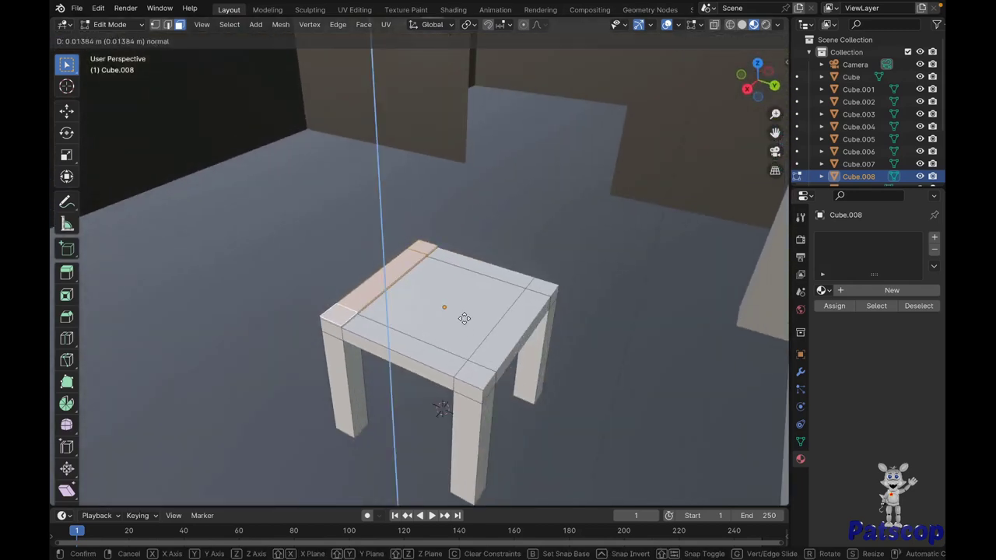
pyautogui.click(459, 136)
pyautogui.moveTo(459, 136); pyautogui.dragTo(459, 137, button='middle')
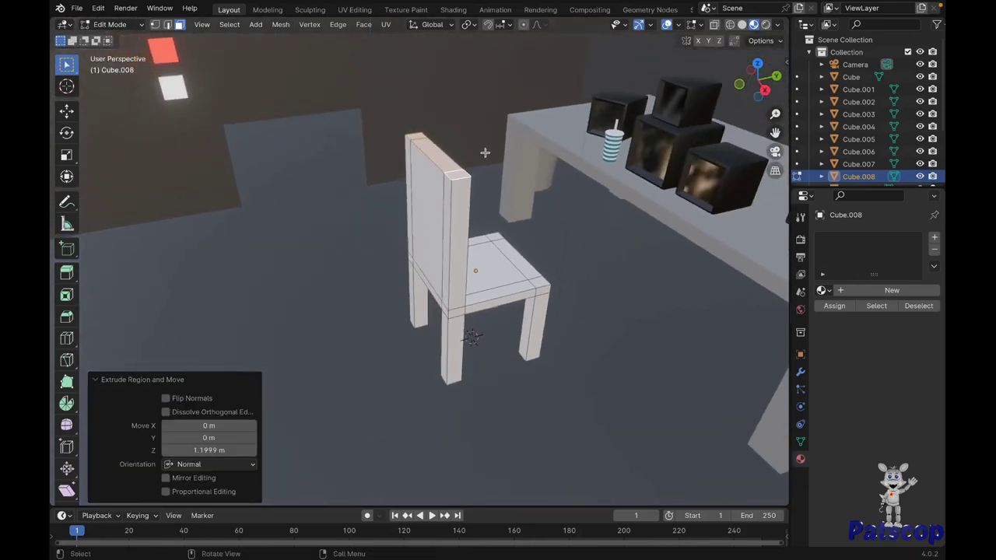
# - Return to Object Mode and start moving the chair along Y
pyautogui.press('Tab')
pyautogui.press('g')
pyautogui.press('y')
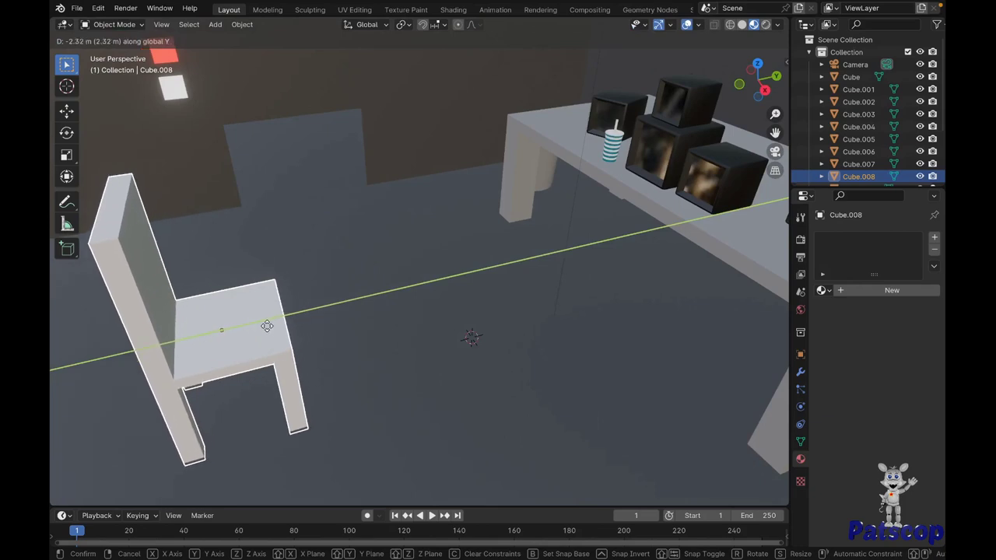
# - Place the chair, assign it the existing Table material, and view it in Rendered shading
pyautogui.click(426, 302)
pyautogui.moveTo(426, 302); pyautogui.dragTo(426, 302, button='middle')
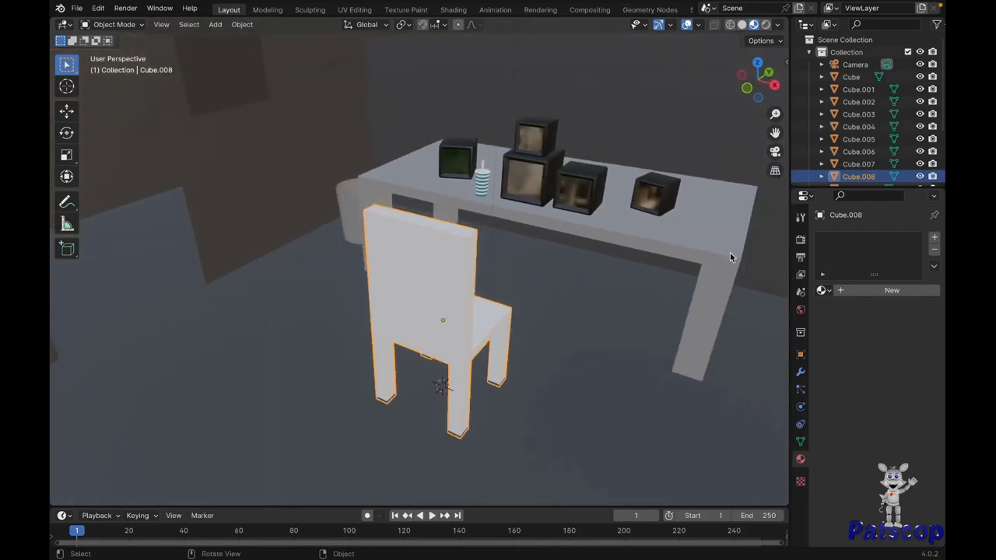
pyautogui.click(823, 291)
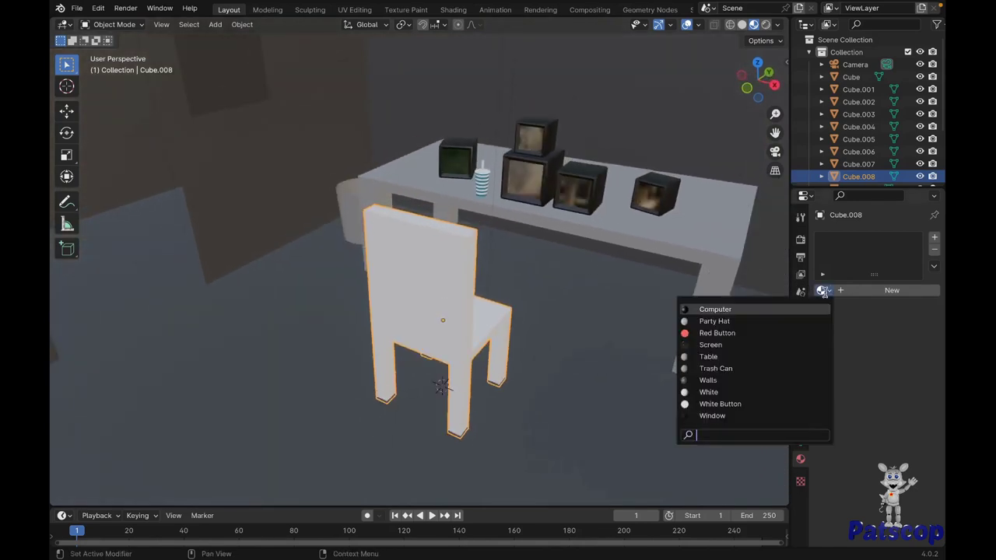
pyautogui.click(731, 356)
pyautogui.moveTo(703, 357); pyautogui.dragTo(704, 362, button='middle')
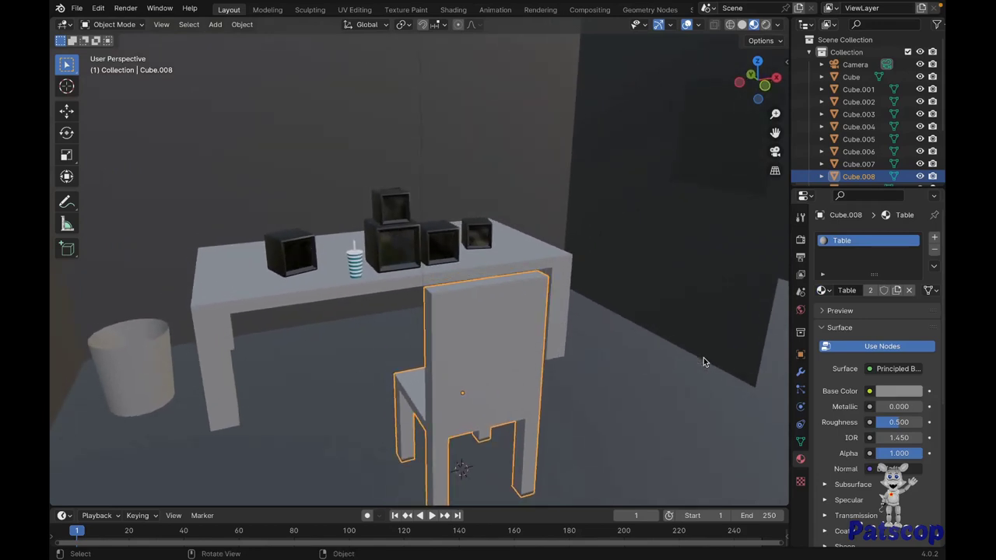
pyautogui.click(764, 25)
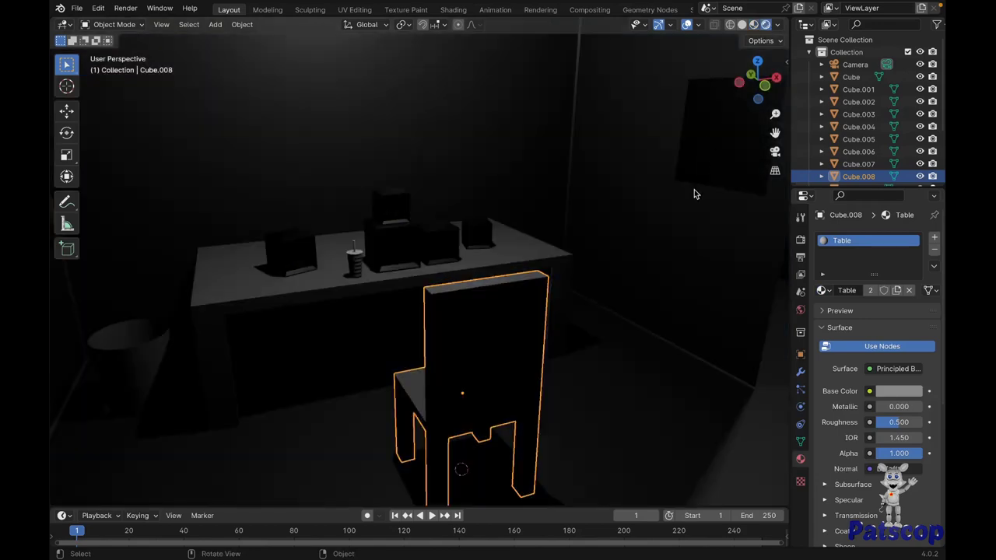